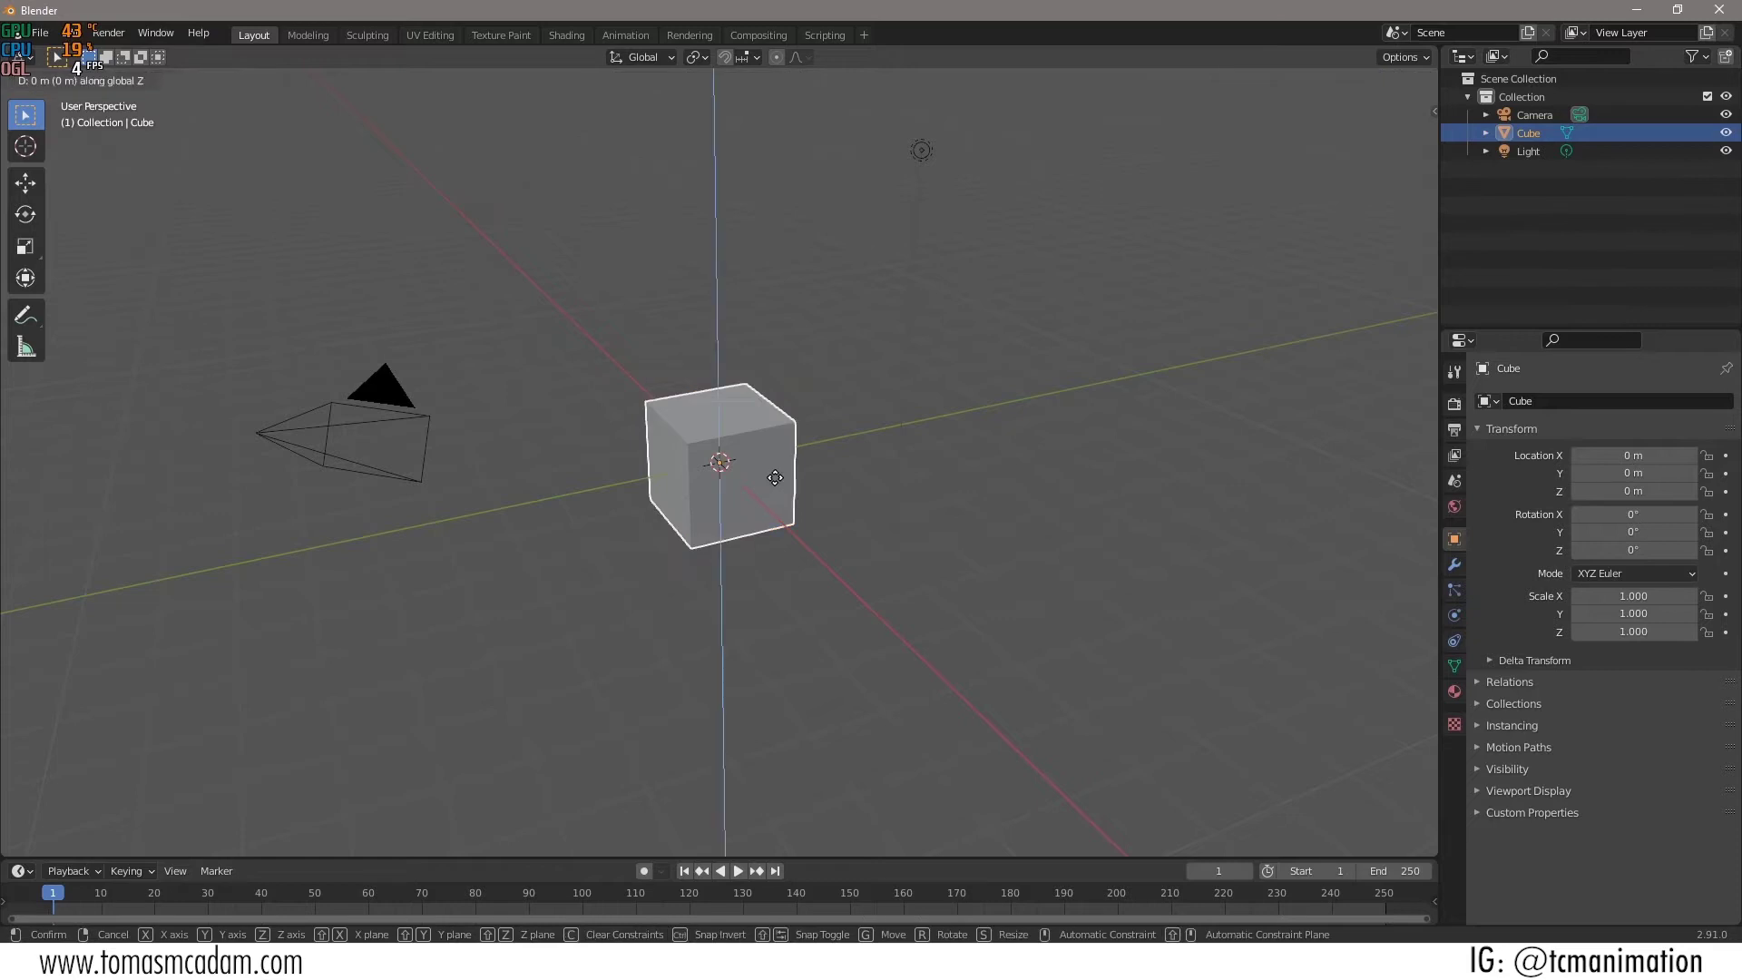
Raise the cube along Z to about 0.97 m and scale it up uniformly to about 1.51.
left_click(800, 285)
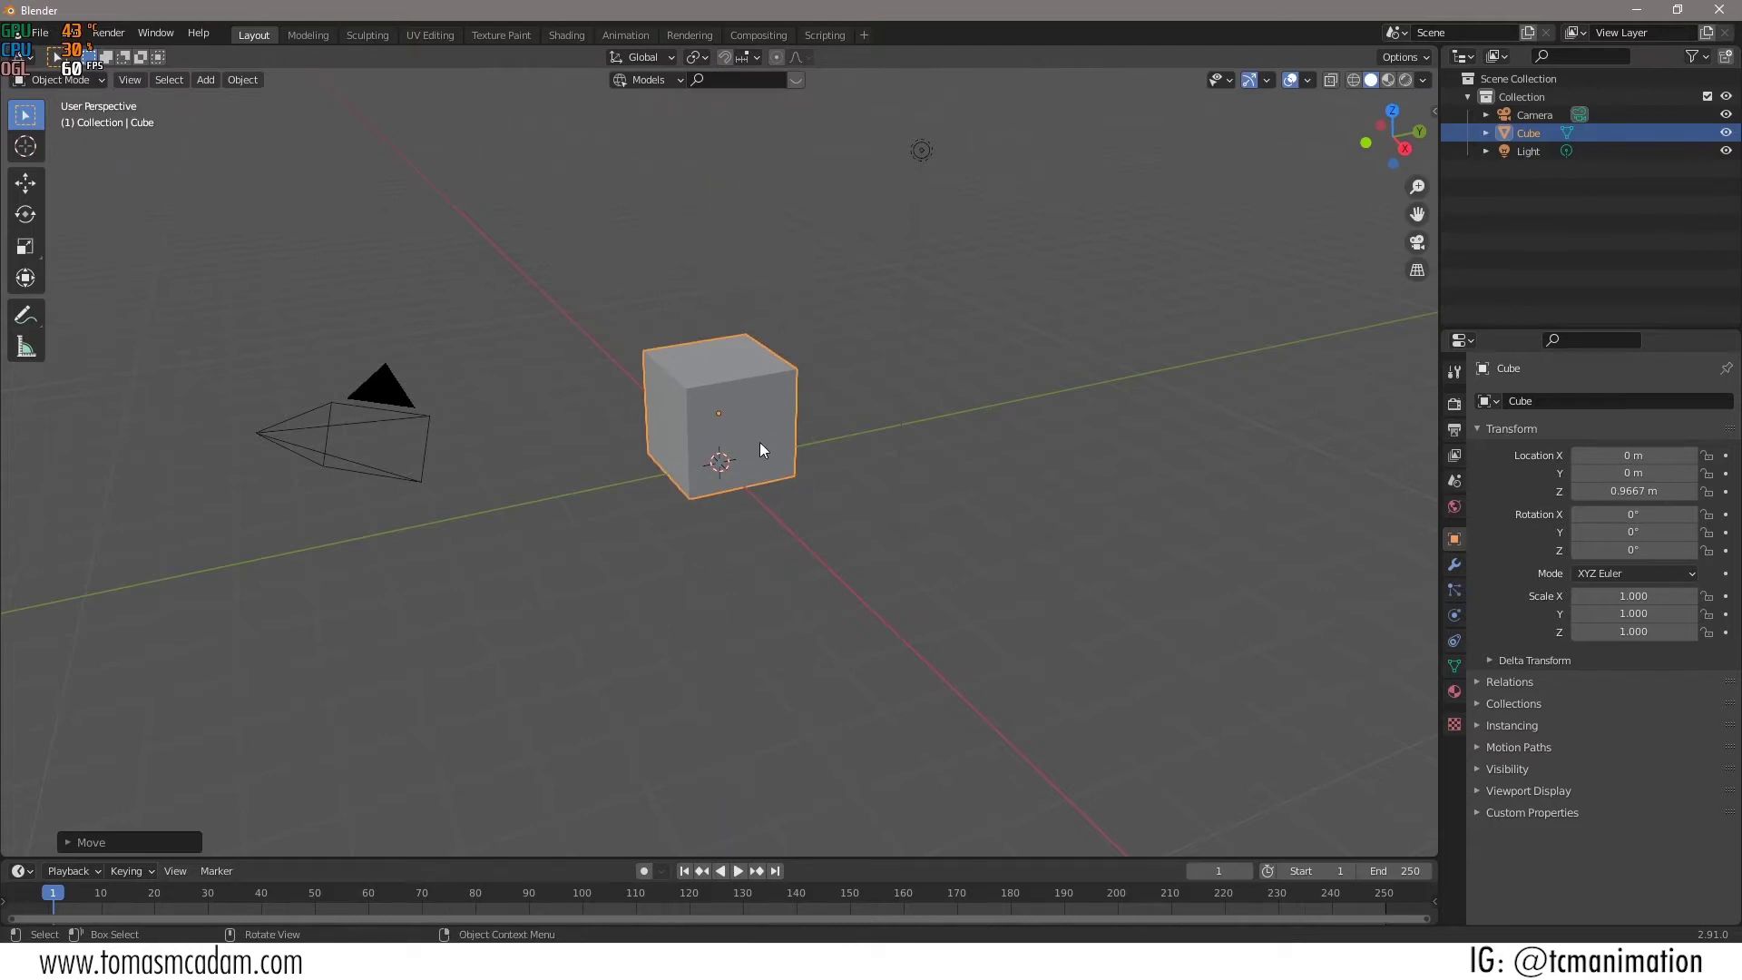
mouse_move(760, 443)
middle_mouse_down()
mouse_move(735, 411)
mouse_move(745, 425)
middle_mouse_up()
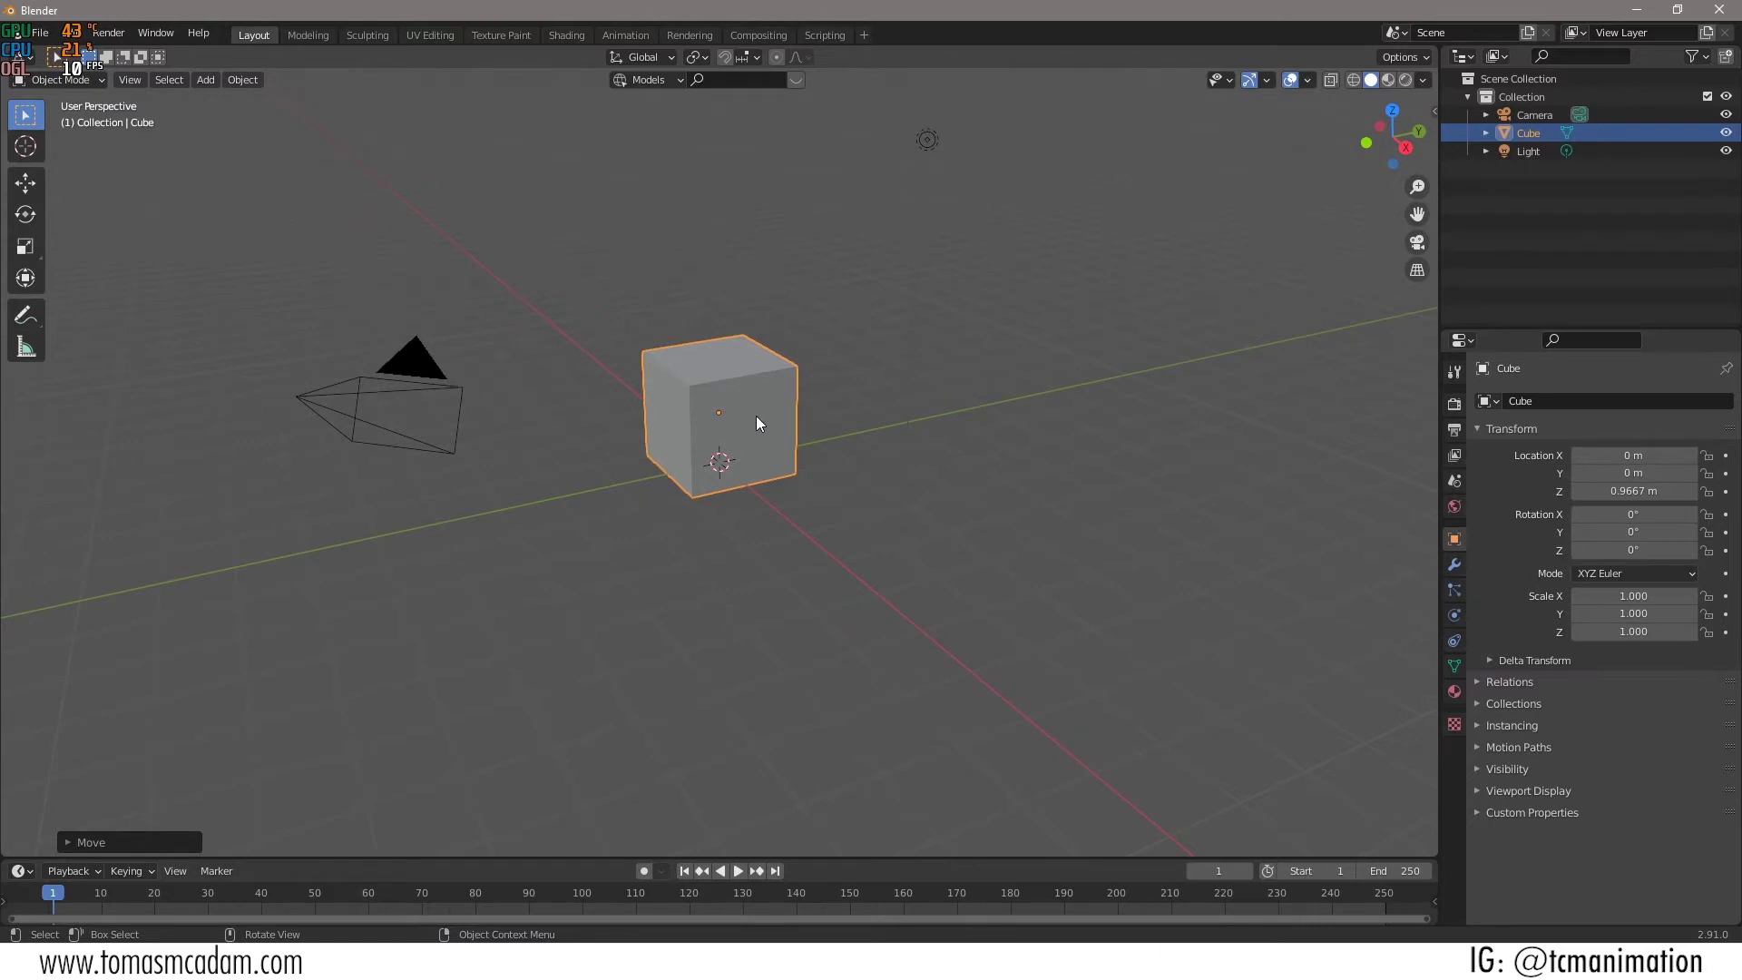
key("s")
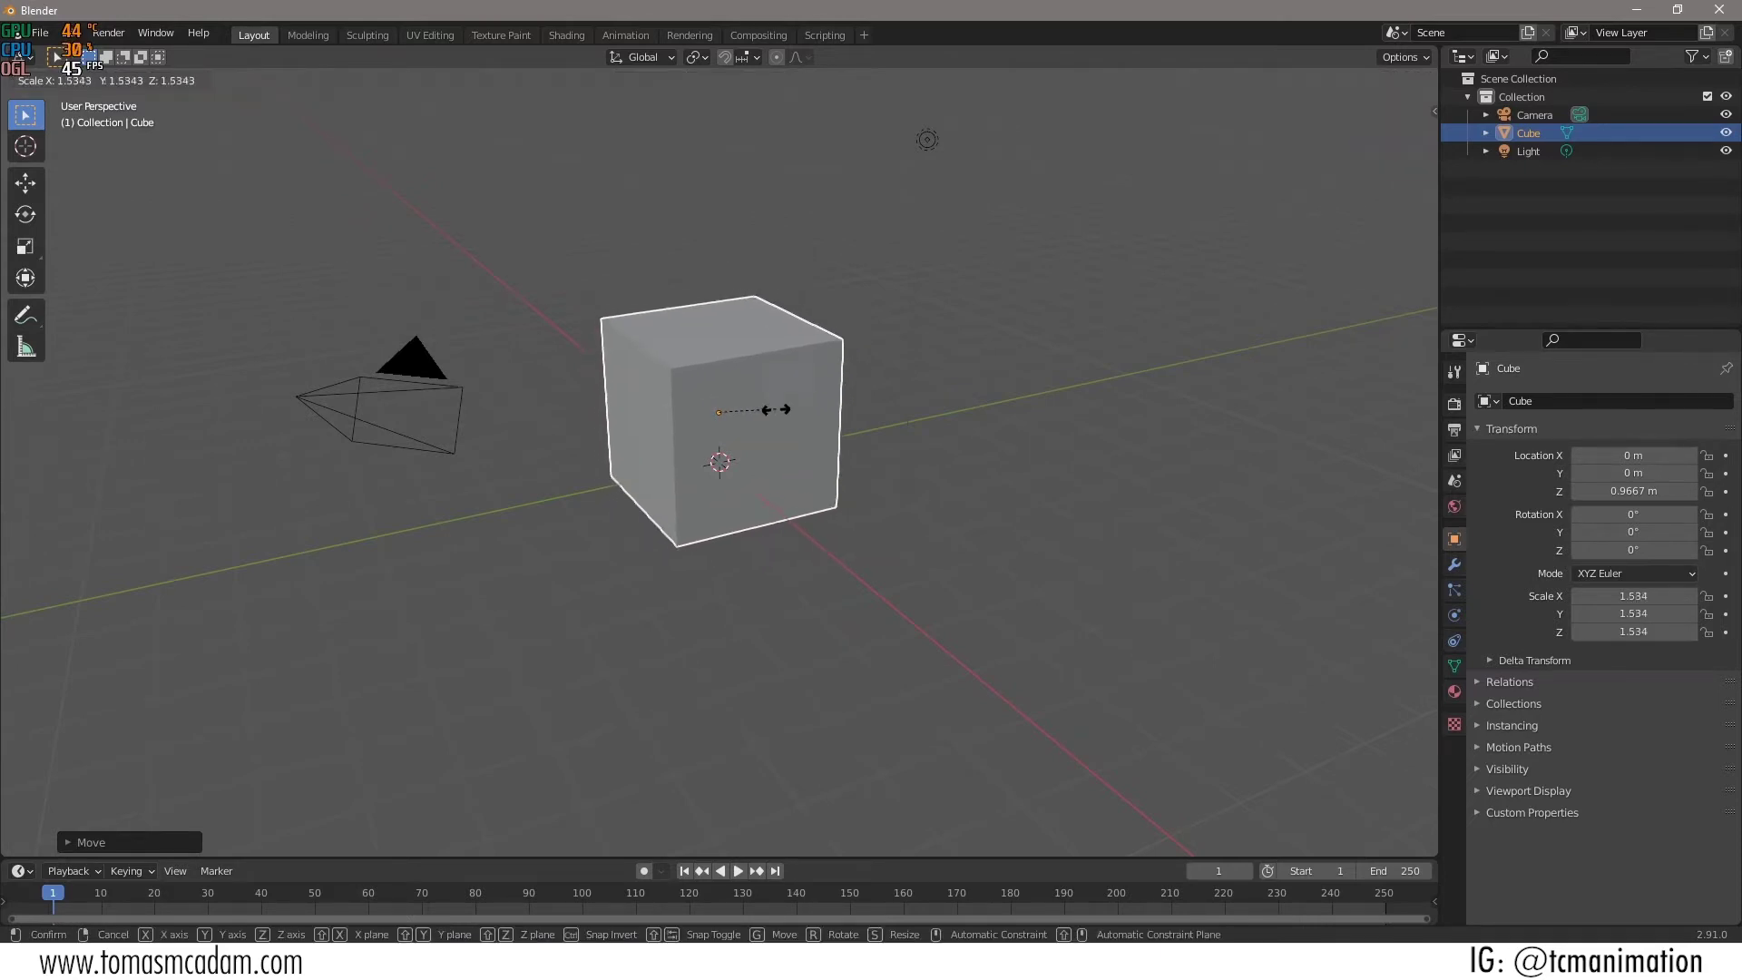
left_click(763, 424)
Raise the enlarged cube further along the global Z axis to a height of about 1.49 m.
key("g")
key("z")
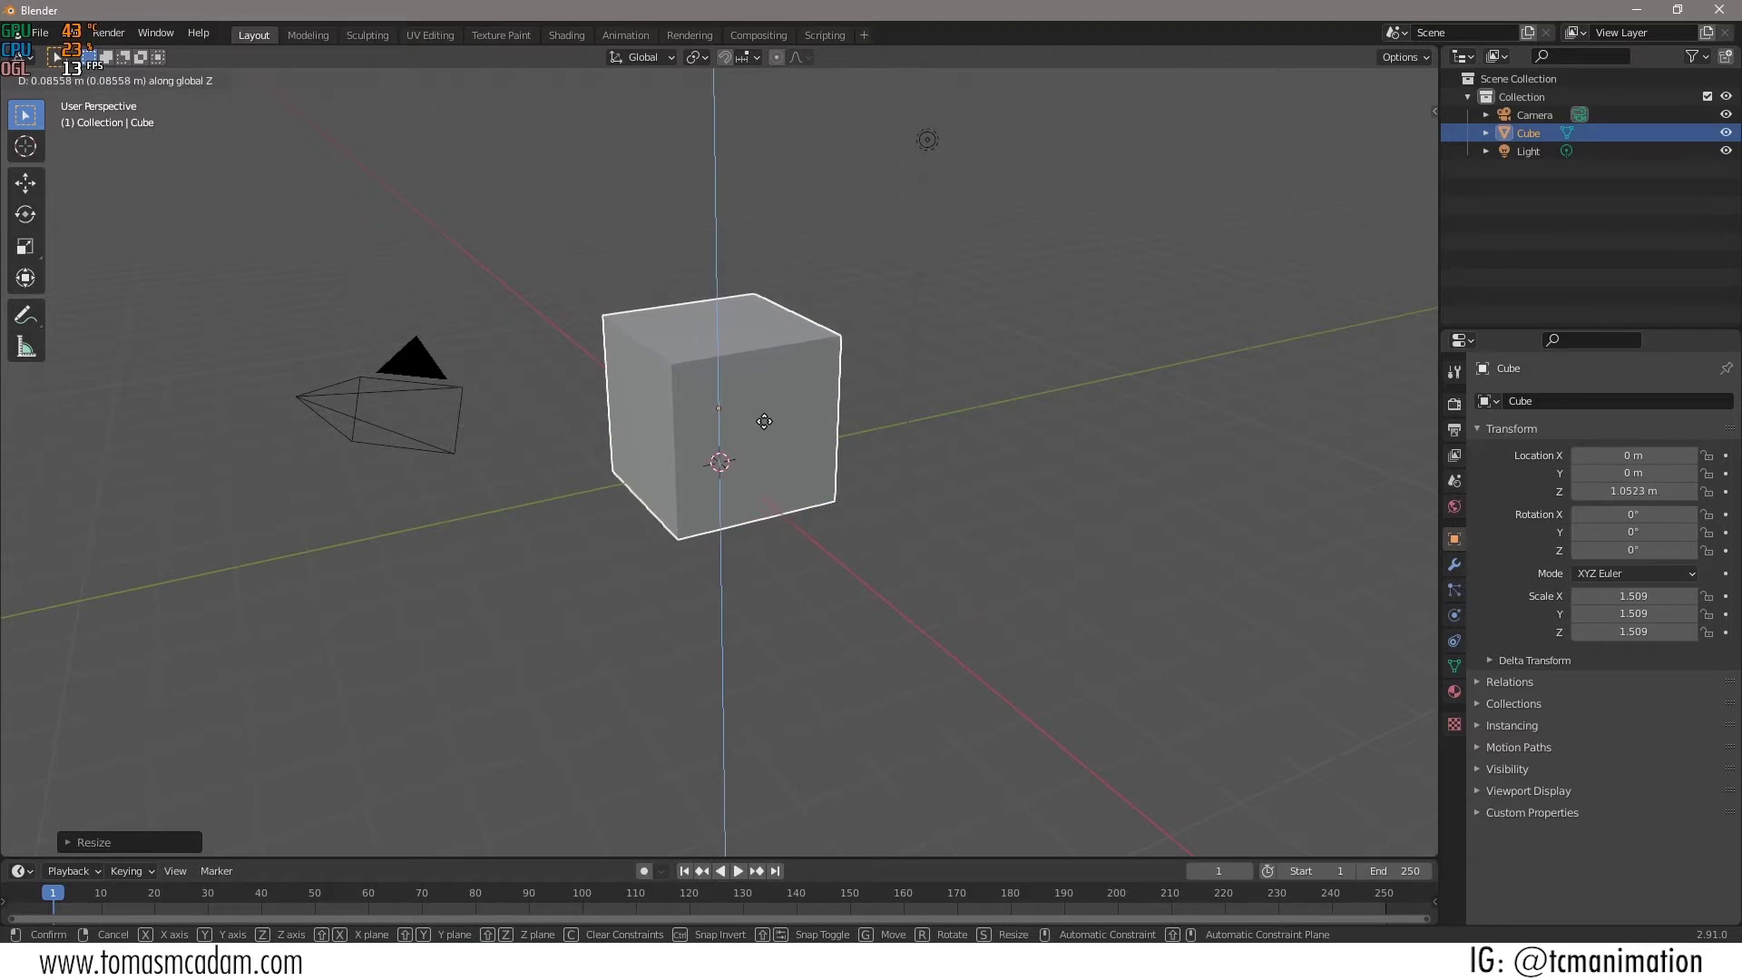
left_click(769, 405)
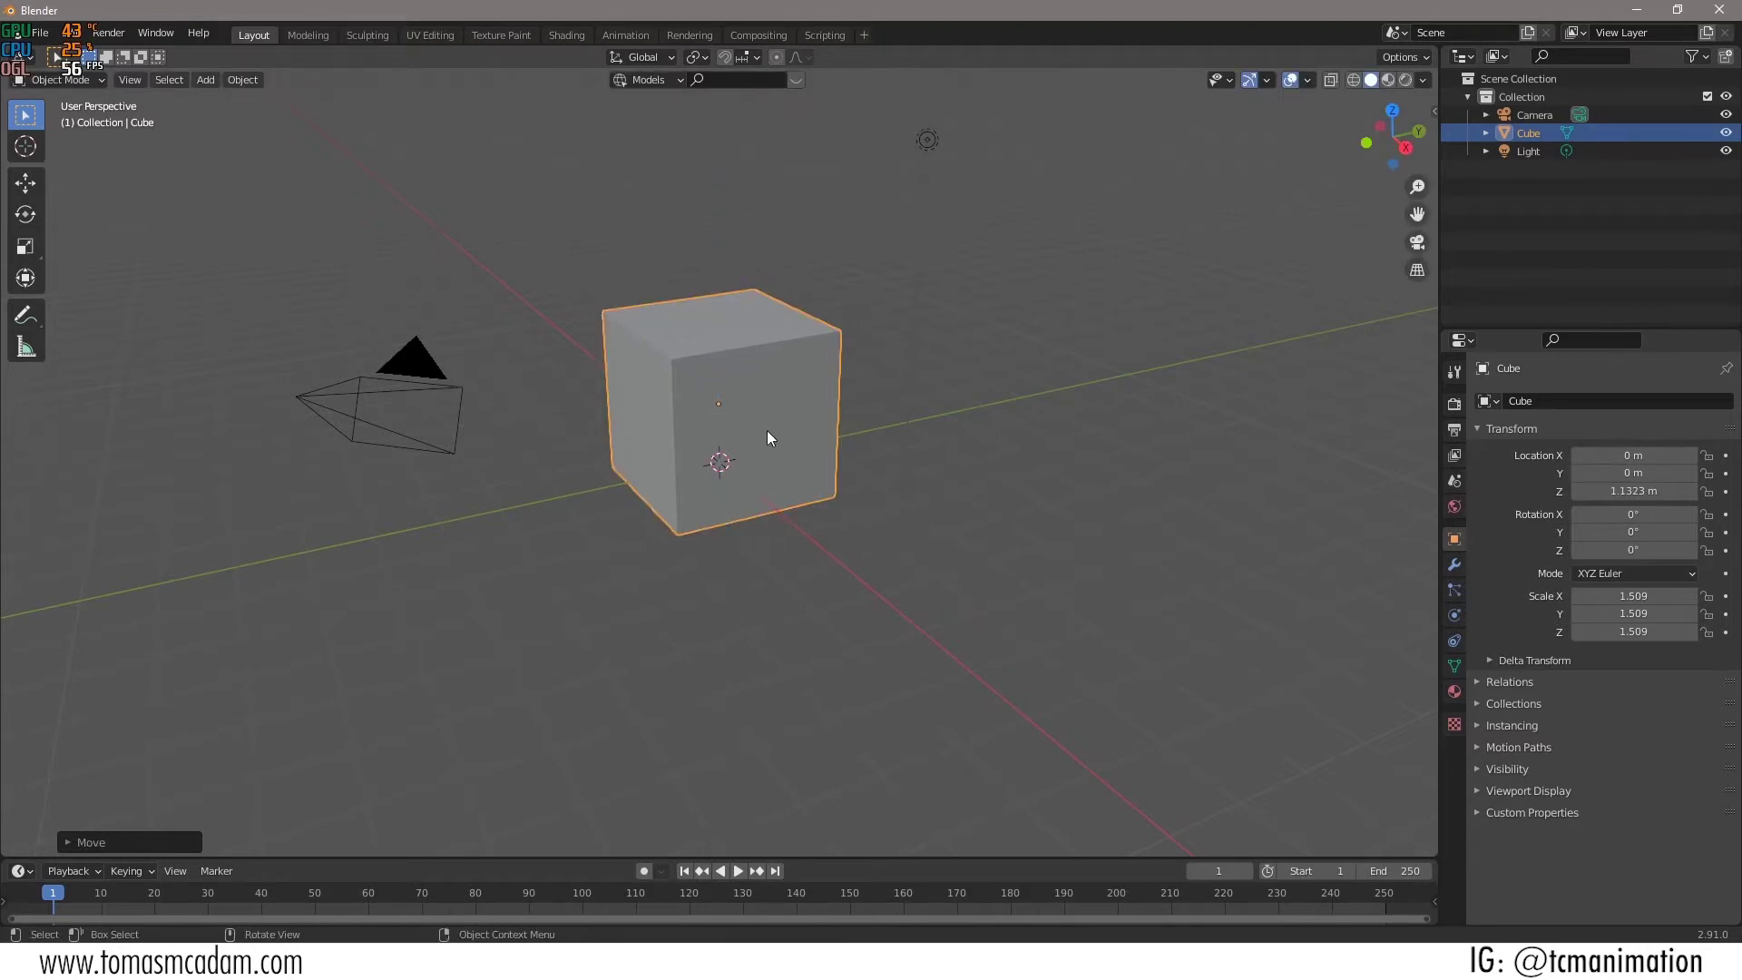
key("g")
key("z")
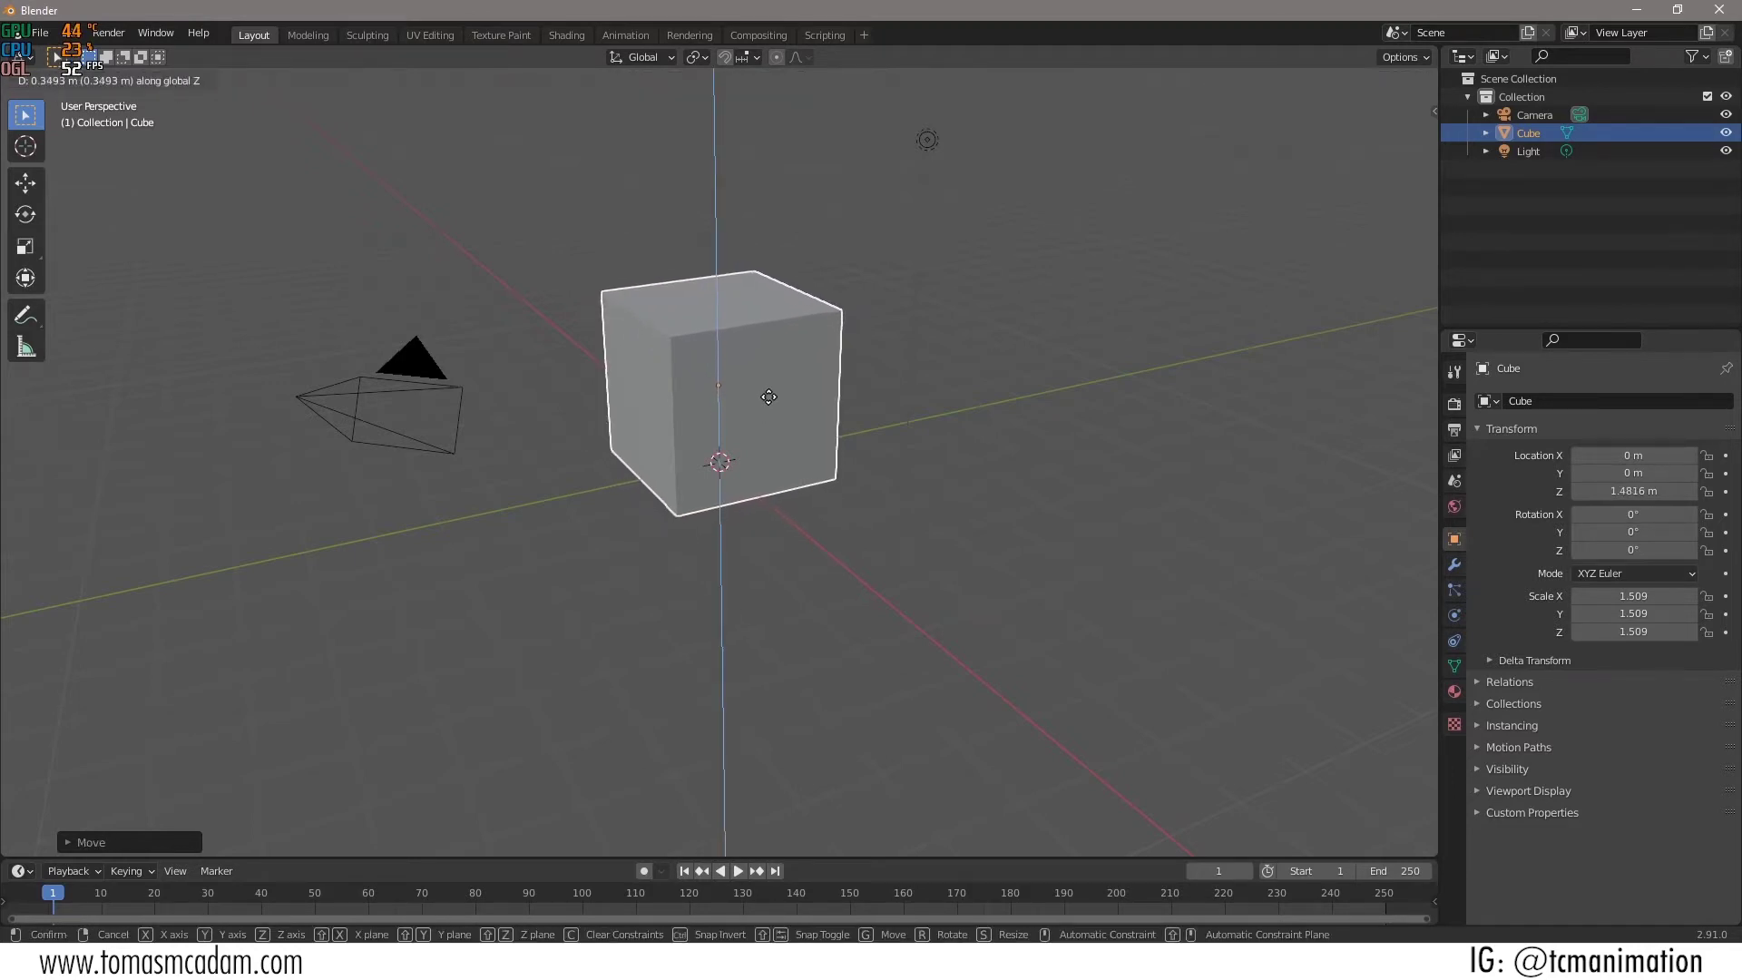
left_click(769, 401)
Shift the cube along X to about -0.55 m and along Y to about 0.49 m.
key("g")
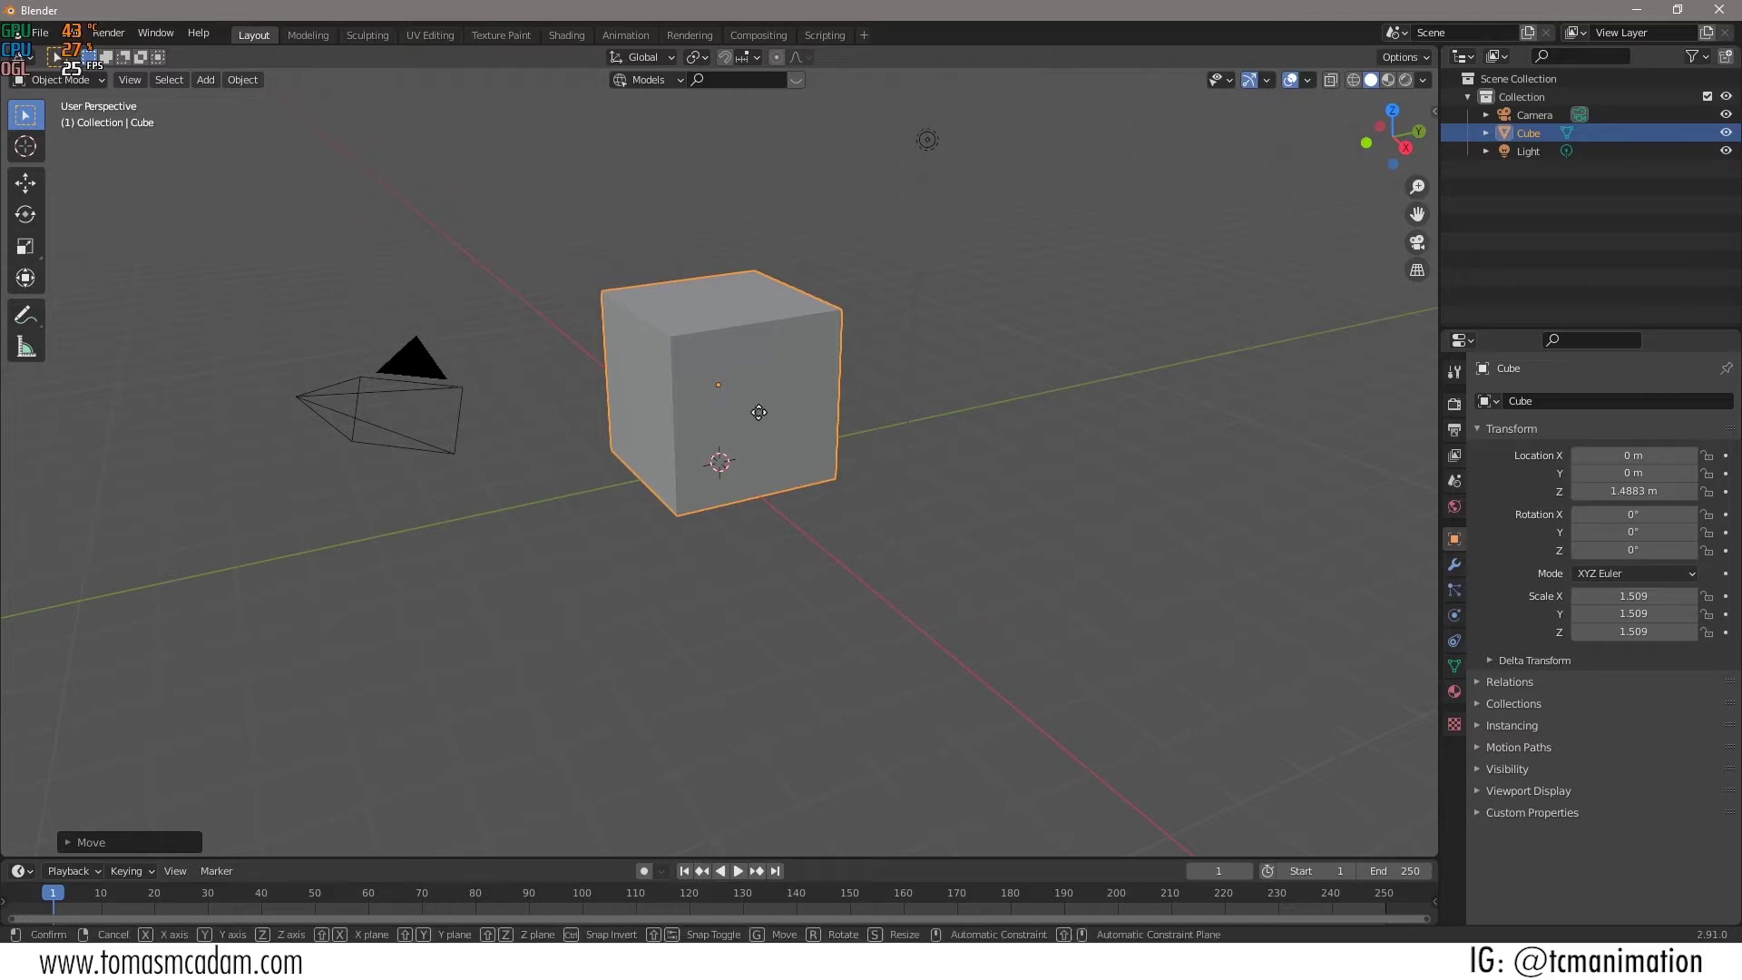
key("x")
left_click(744, 403)
key("g")
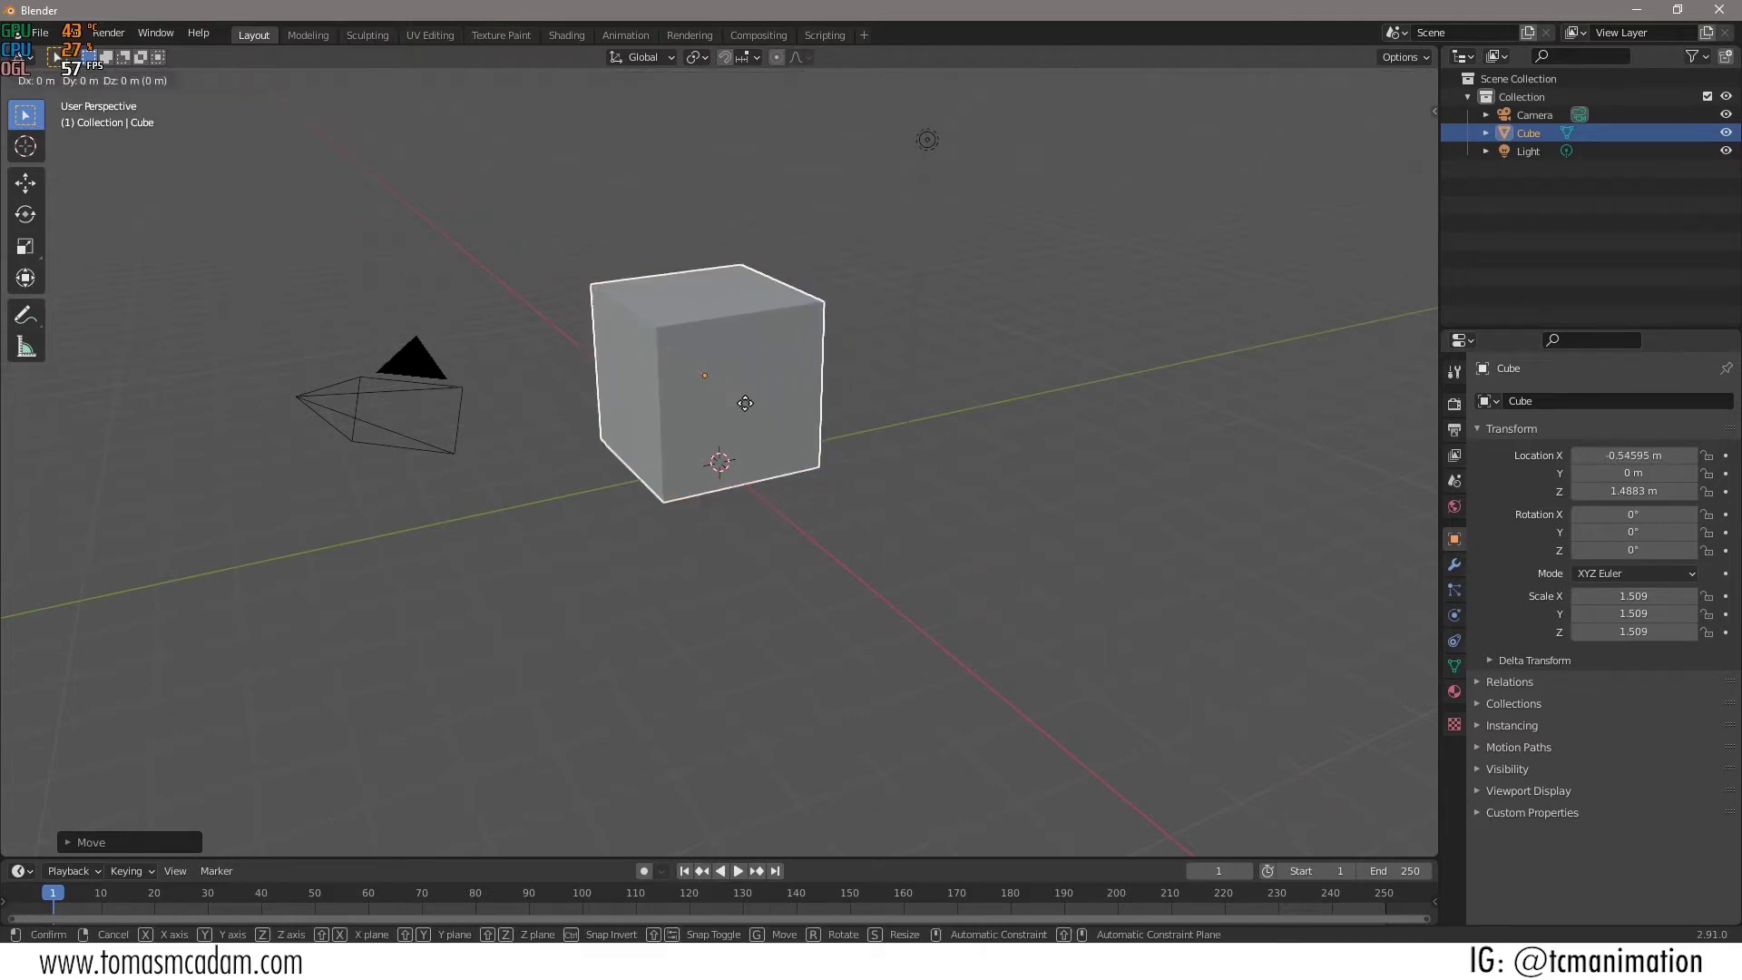
key("y")
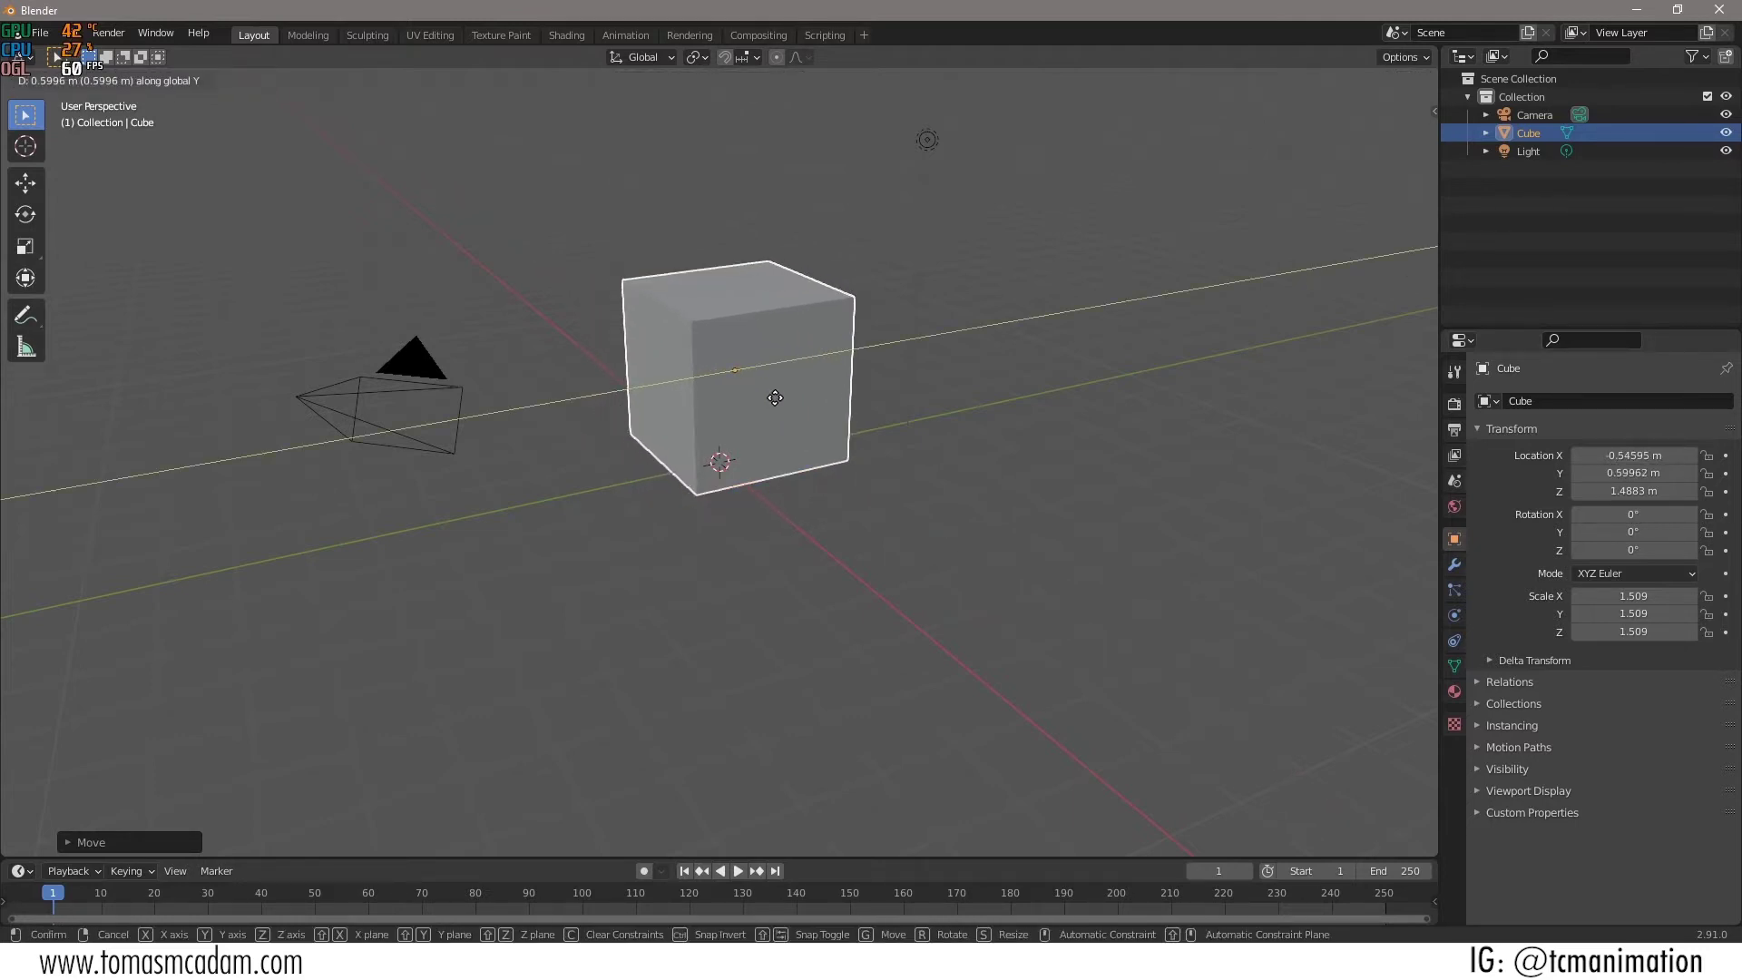
left_click(772, 405)
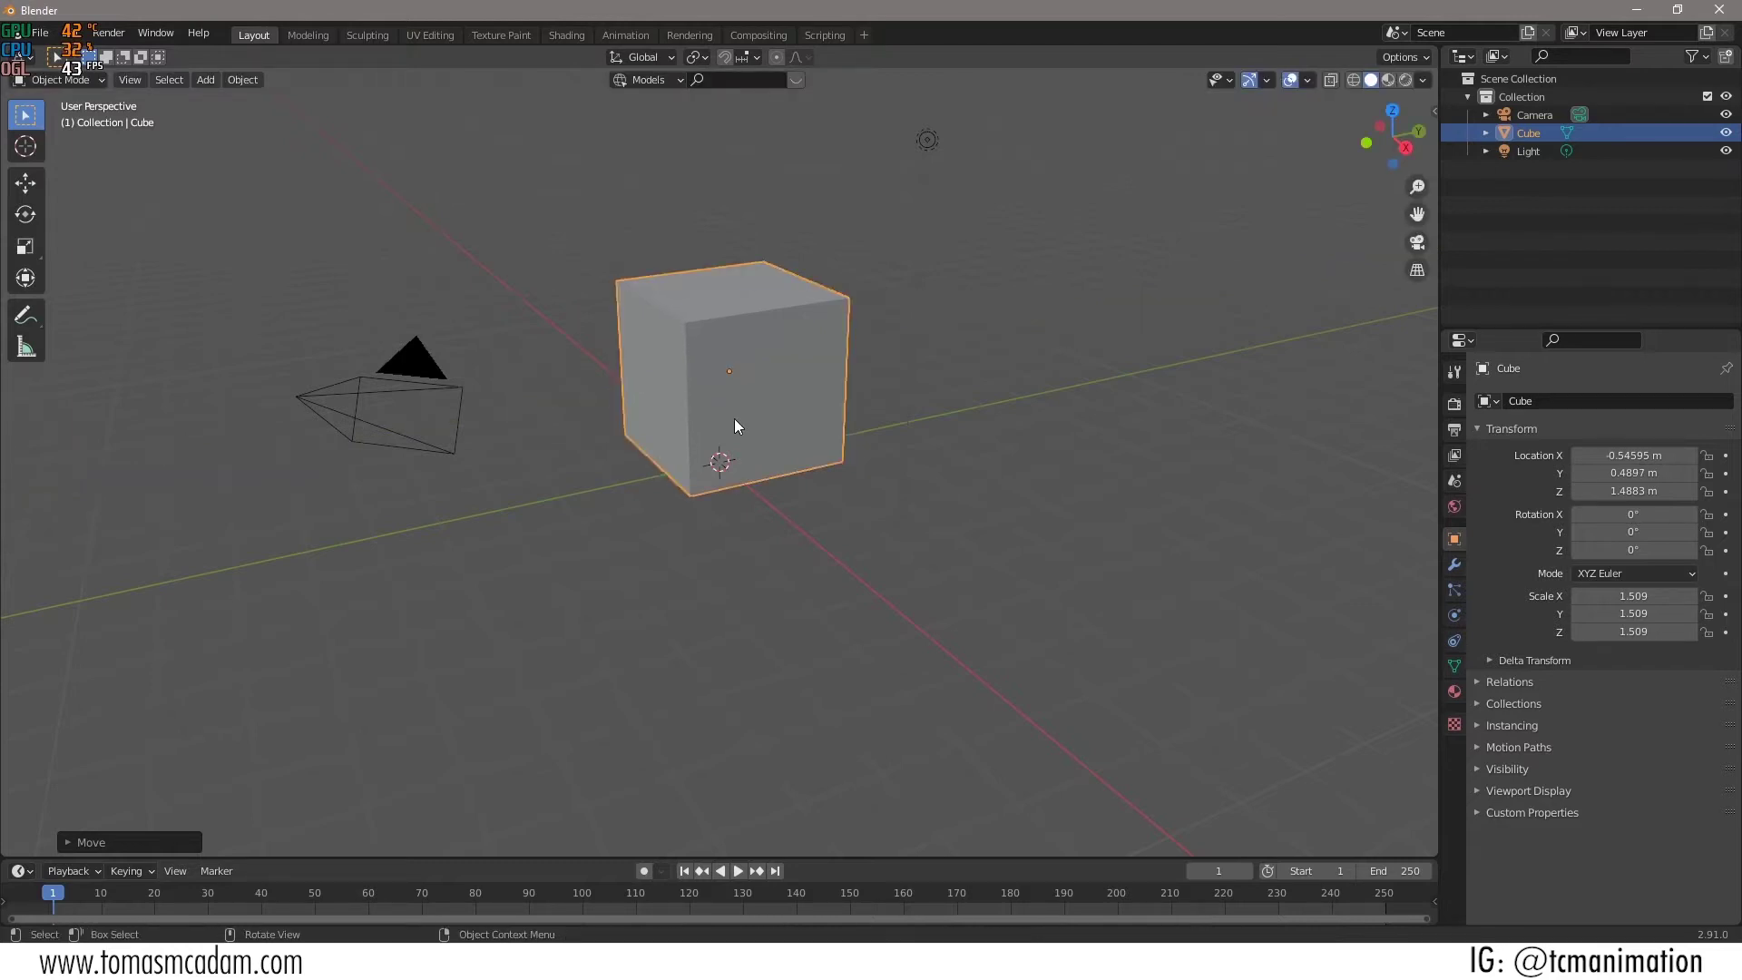
Darken the base color of the cube's material to a grey with an HSV value of about 0.3.
middle_click_drag(773, 420, 765, 404)
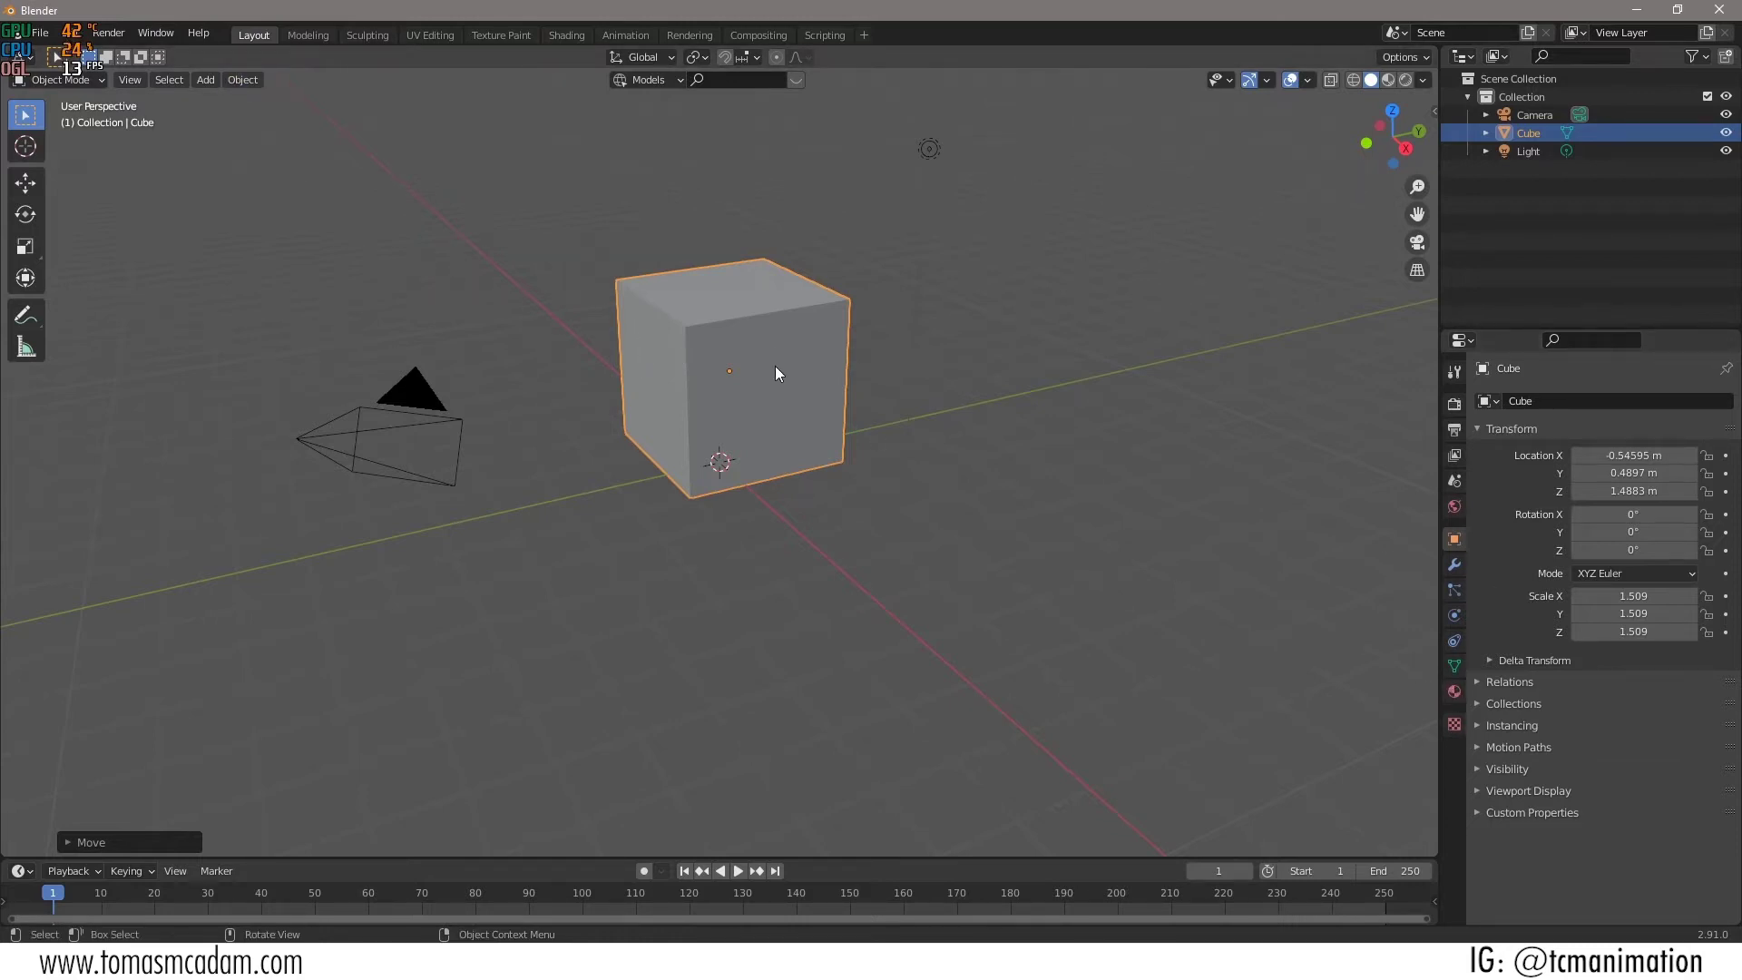
mouse_move(777, 383)
middle_mouse_down()
mouse_move(775, 368)
mouse_move(782, 381)
middle_mouse_up()
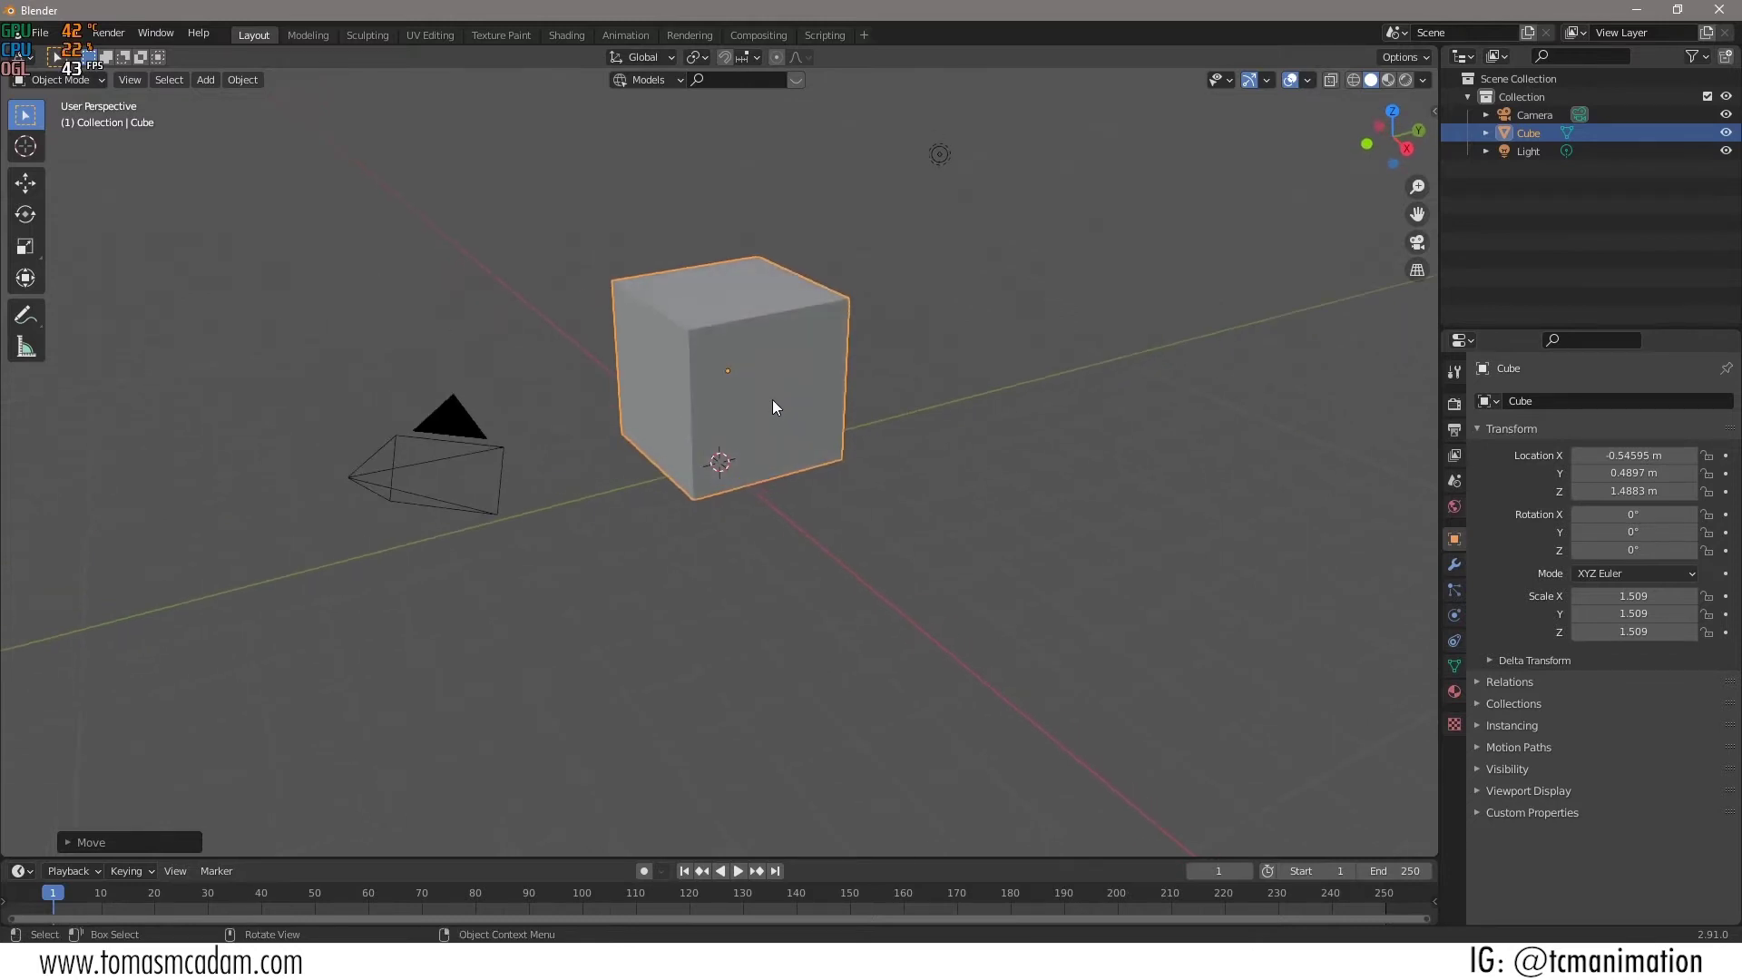
left_click(1454, 692)
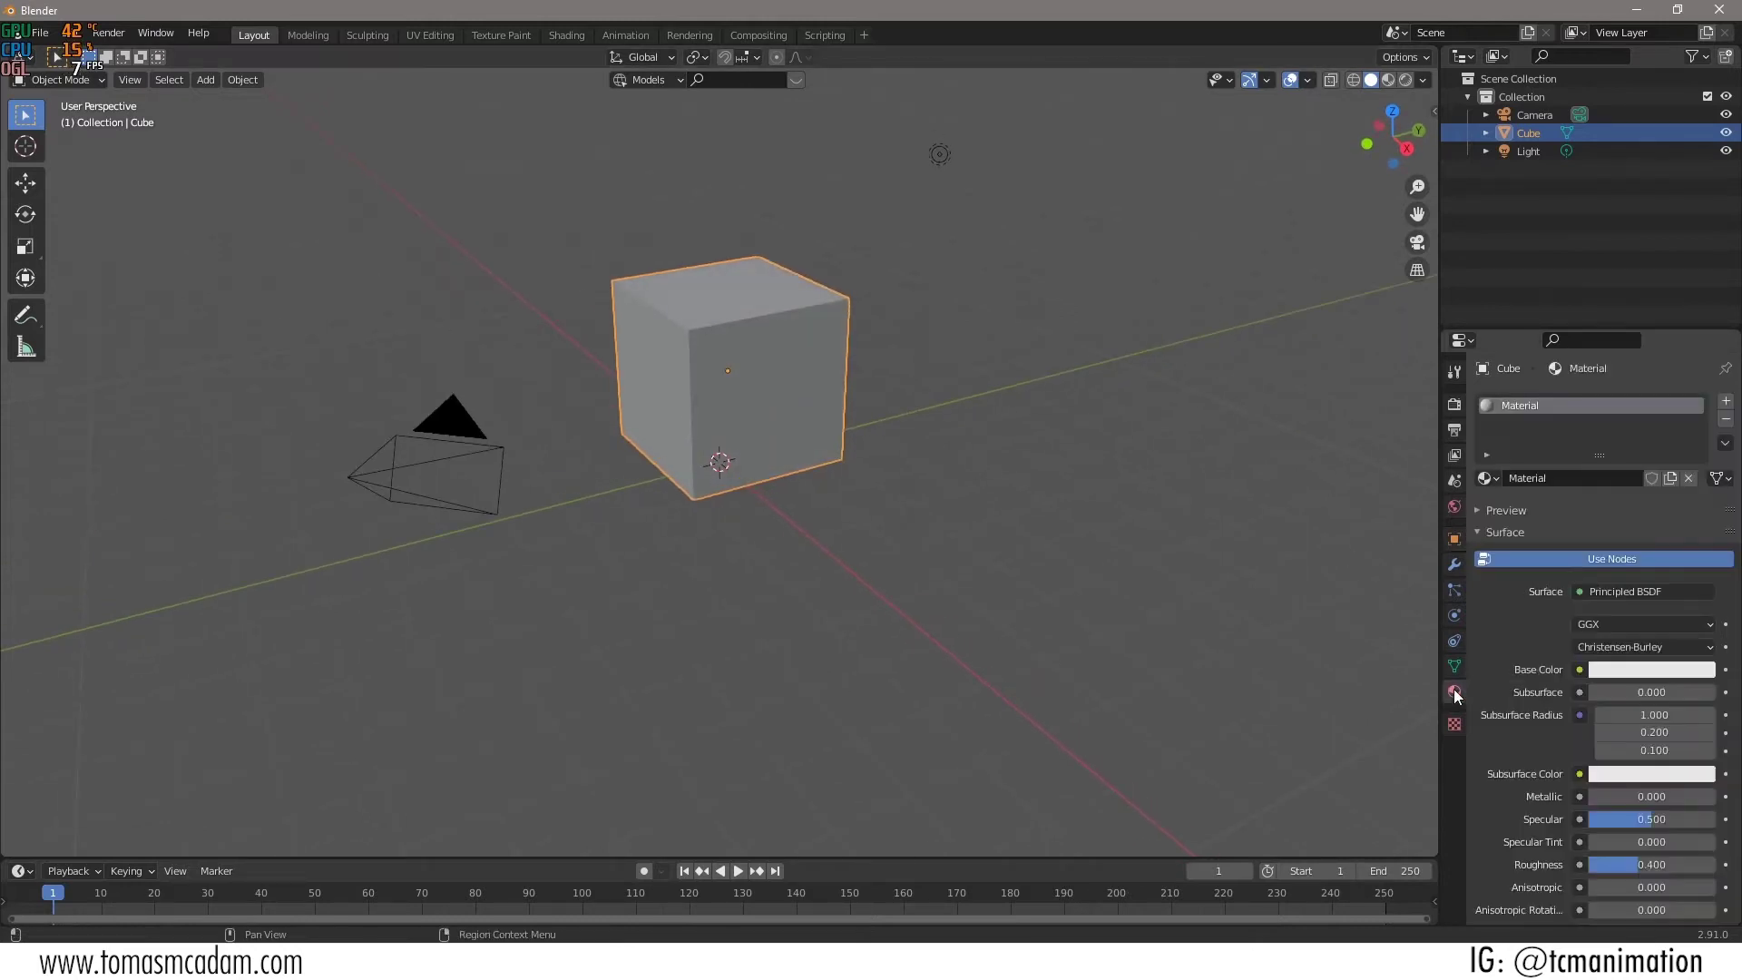
left_click(1641, 670)
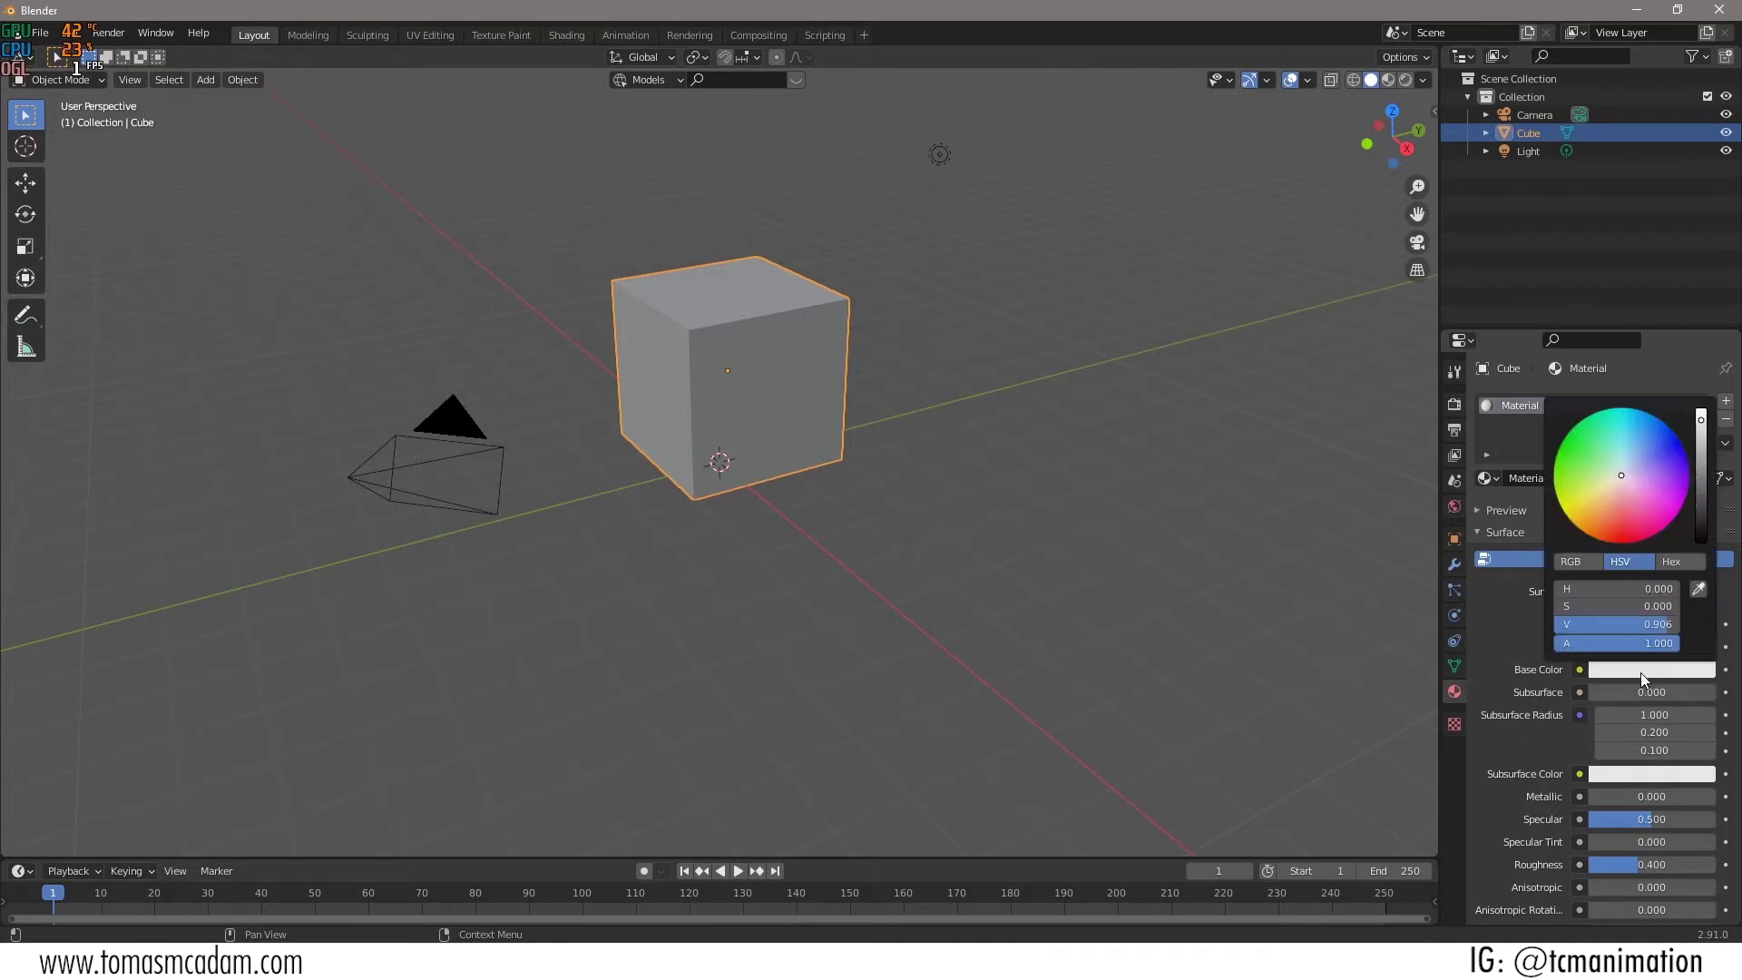
left_click(1702, 488)
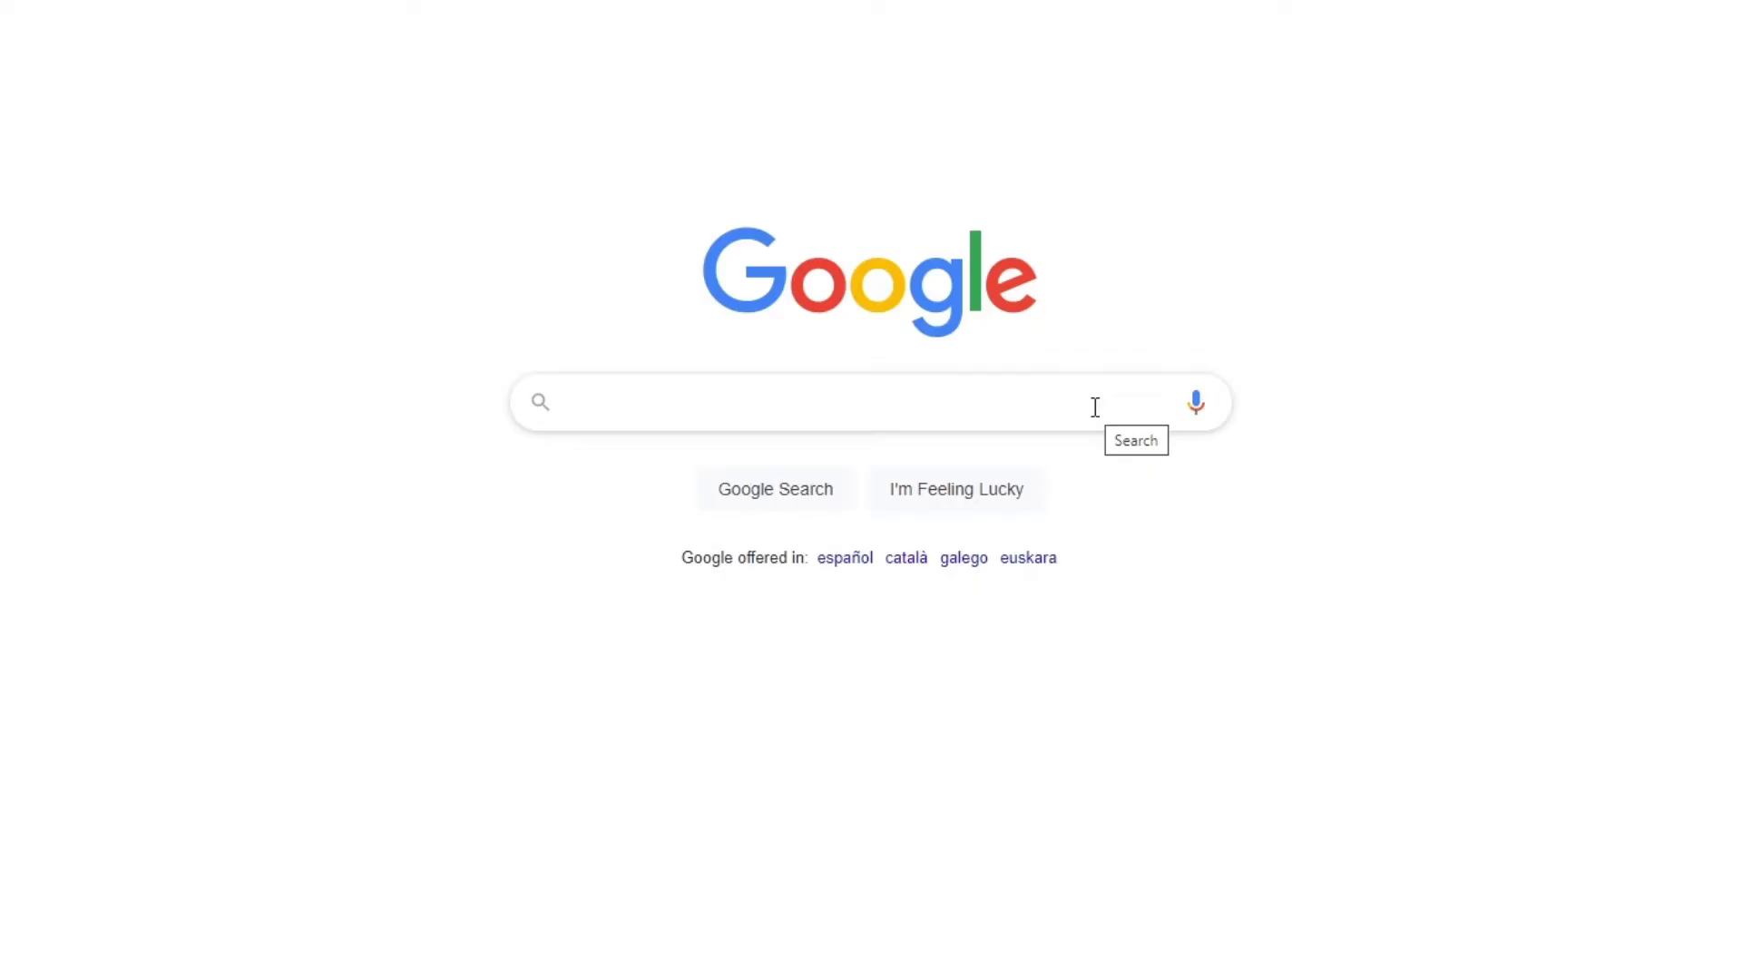
Search Google for "blender" and open the blender.org home page.
type("blender")
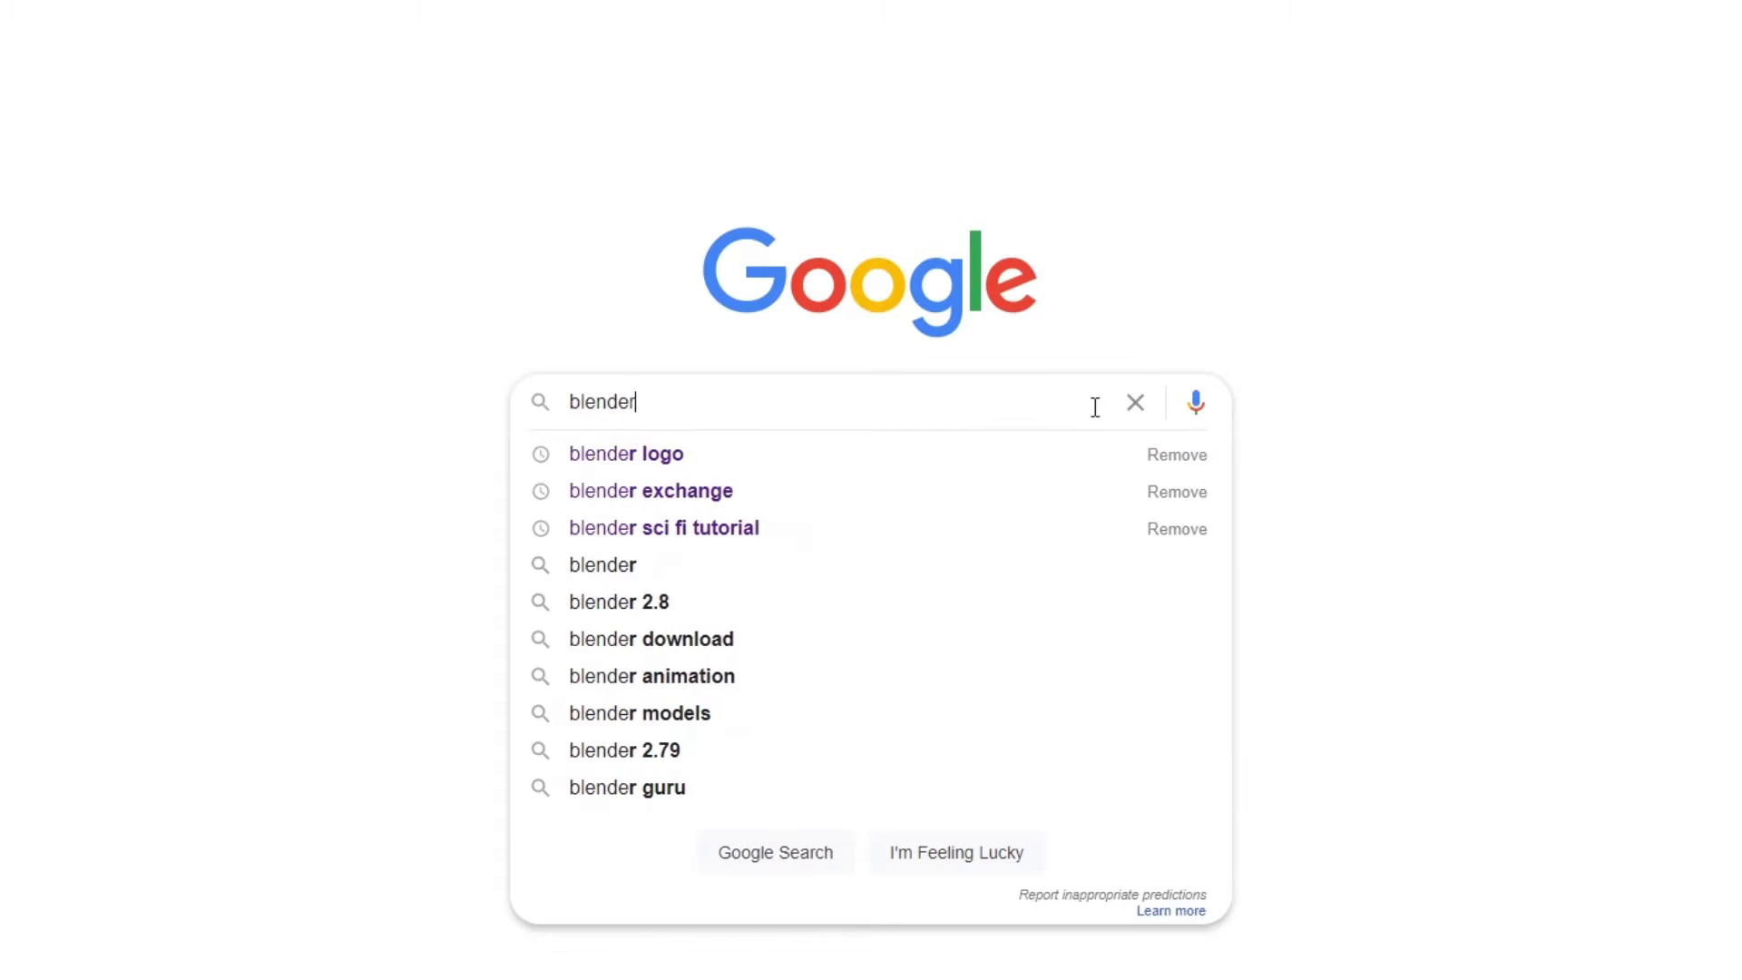
key("Return")
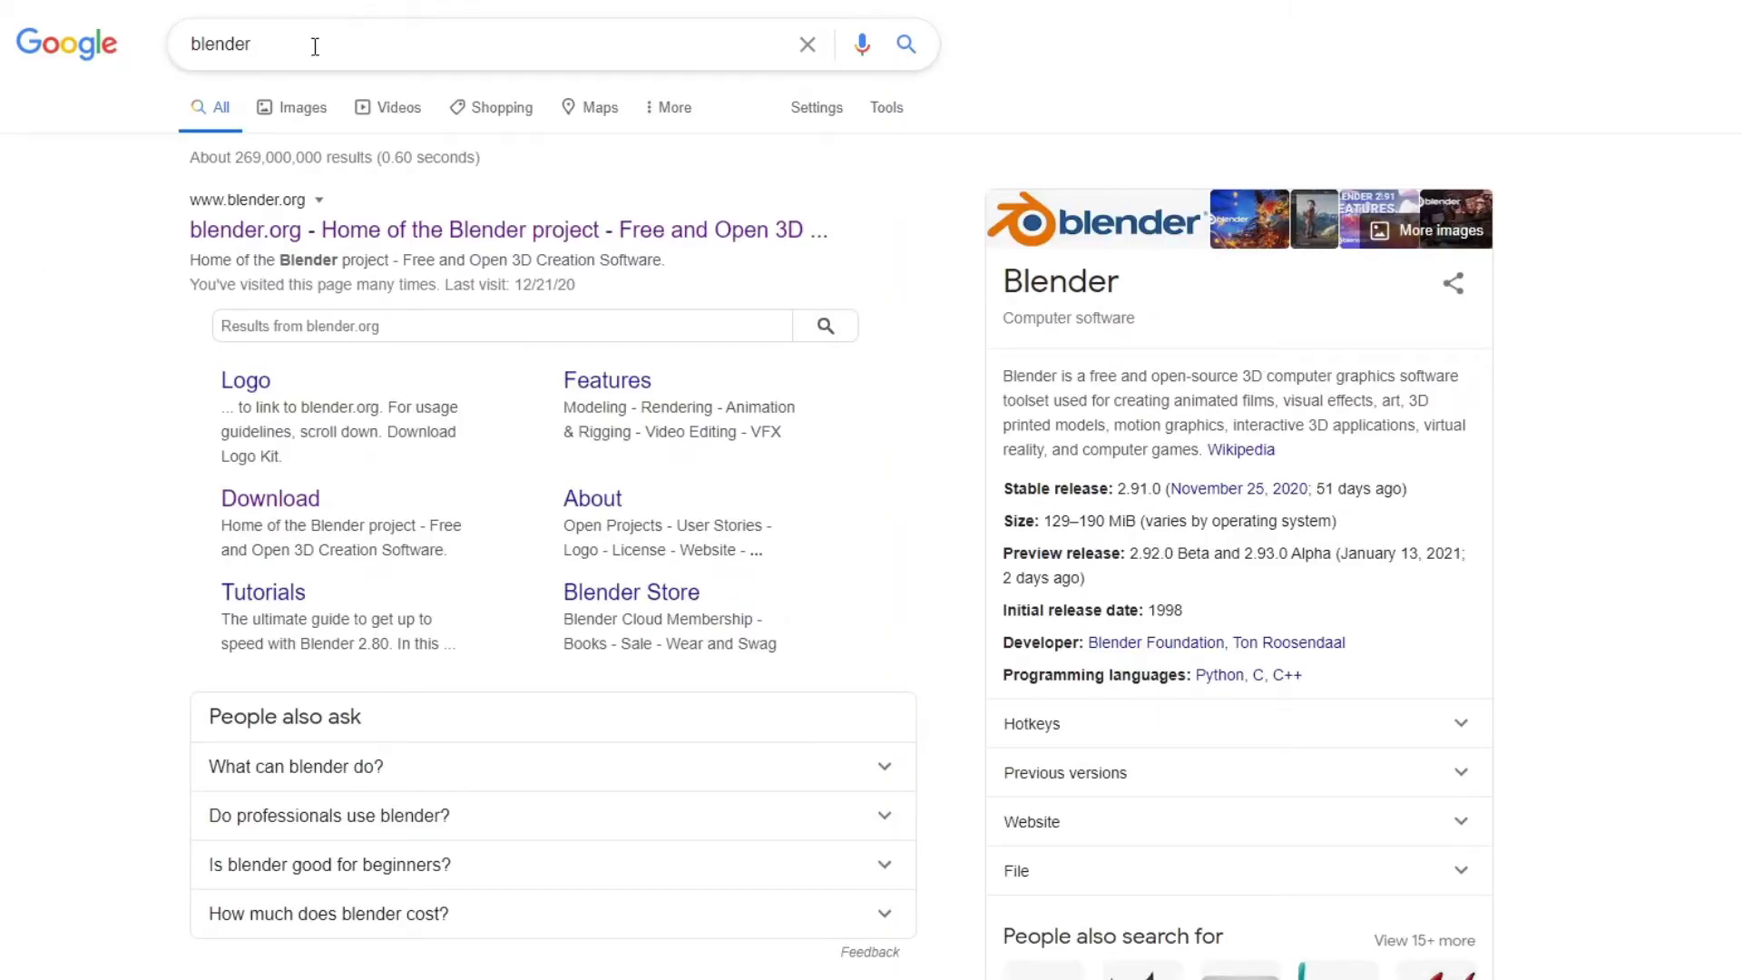
left_click(313, 234)
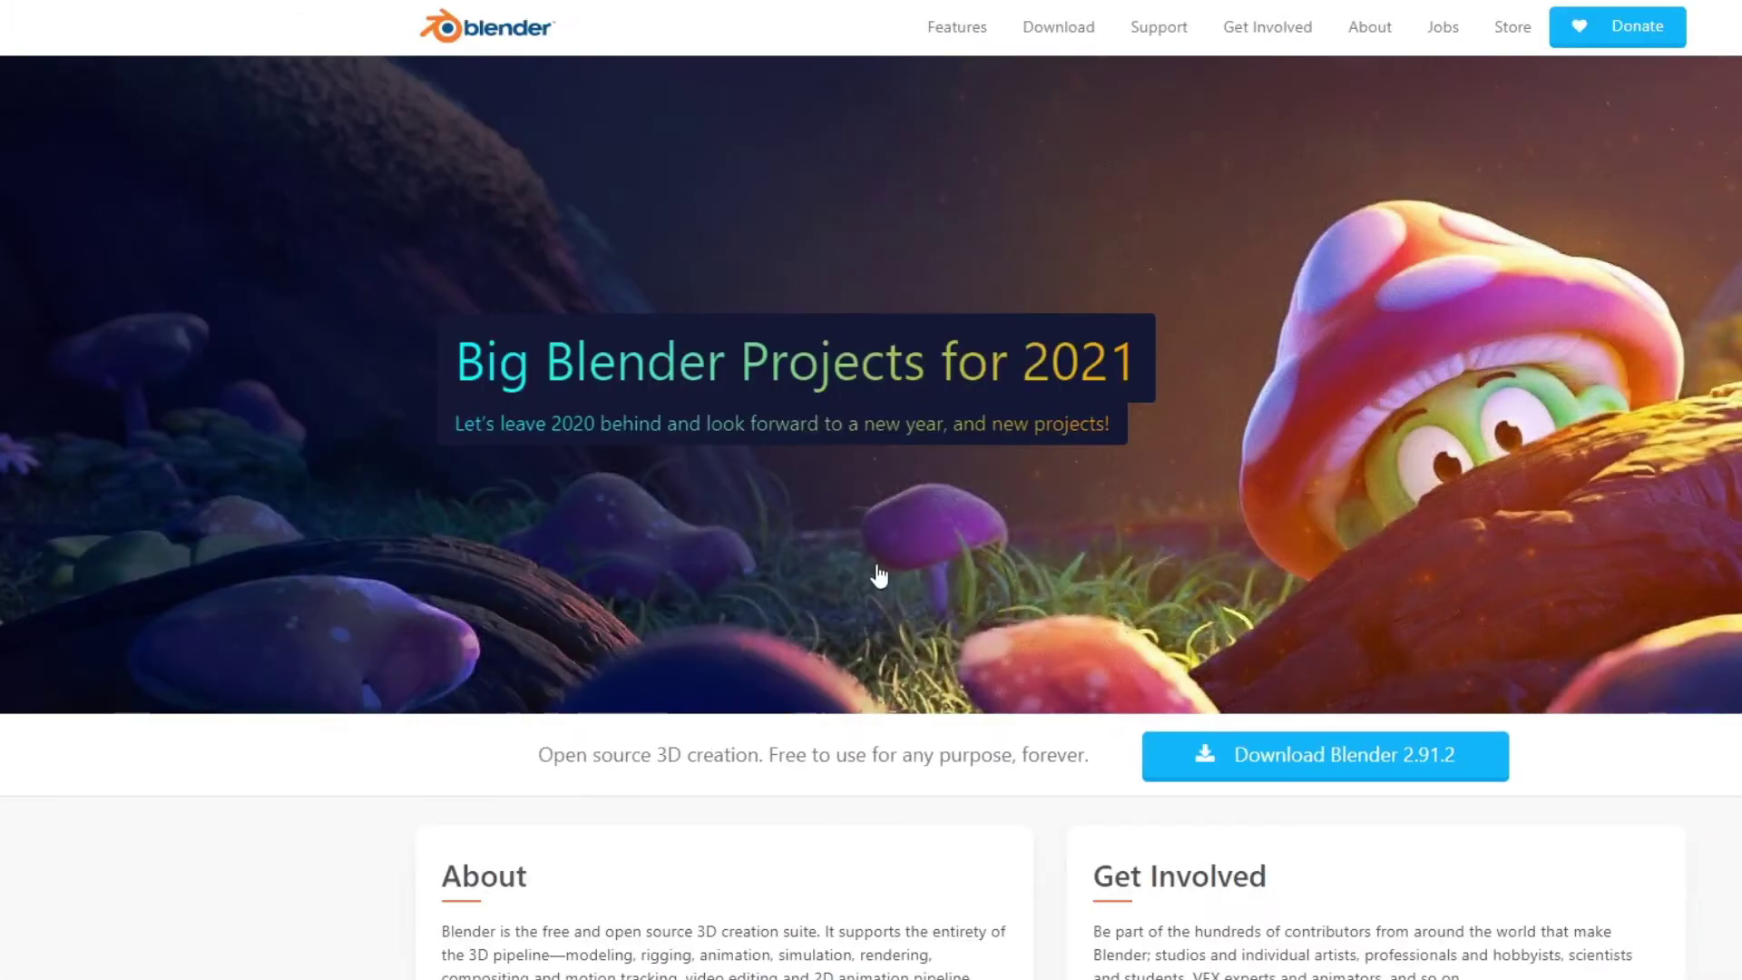
Look through the blender.org home page, including the download offer, news and feature sections.
scroll(935, 474, "down", 6)
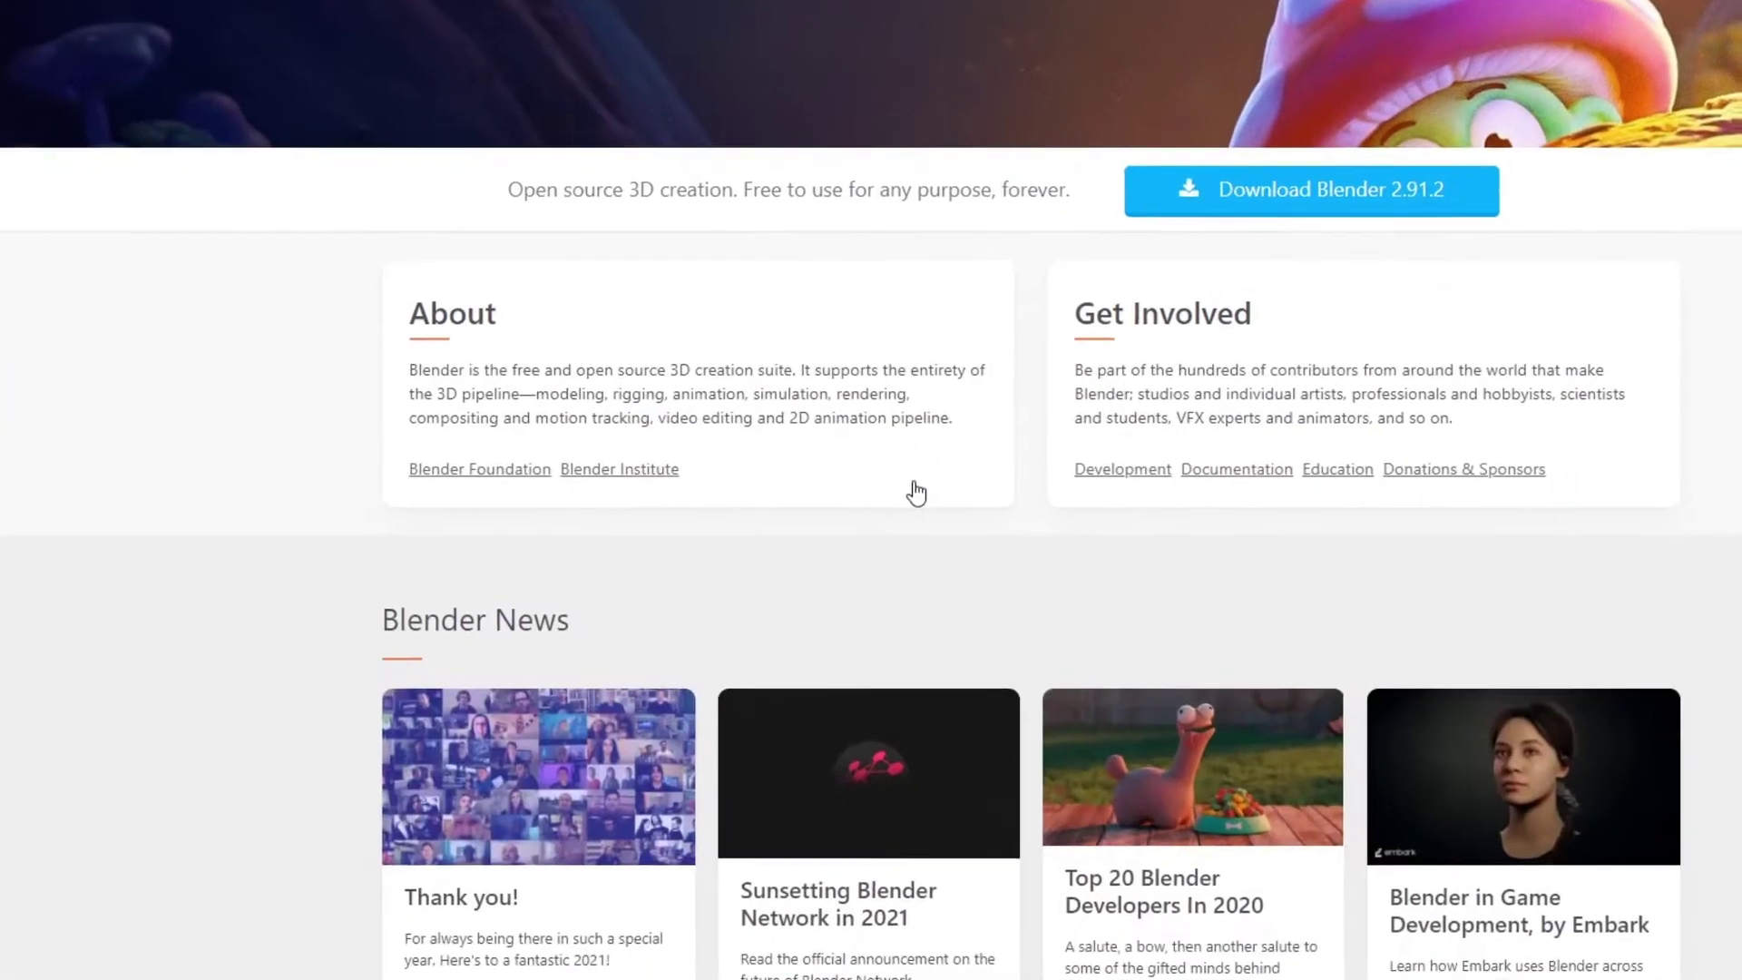
scroll(917, 490, "up", 5)
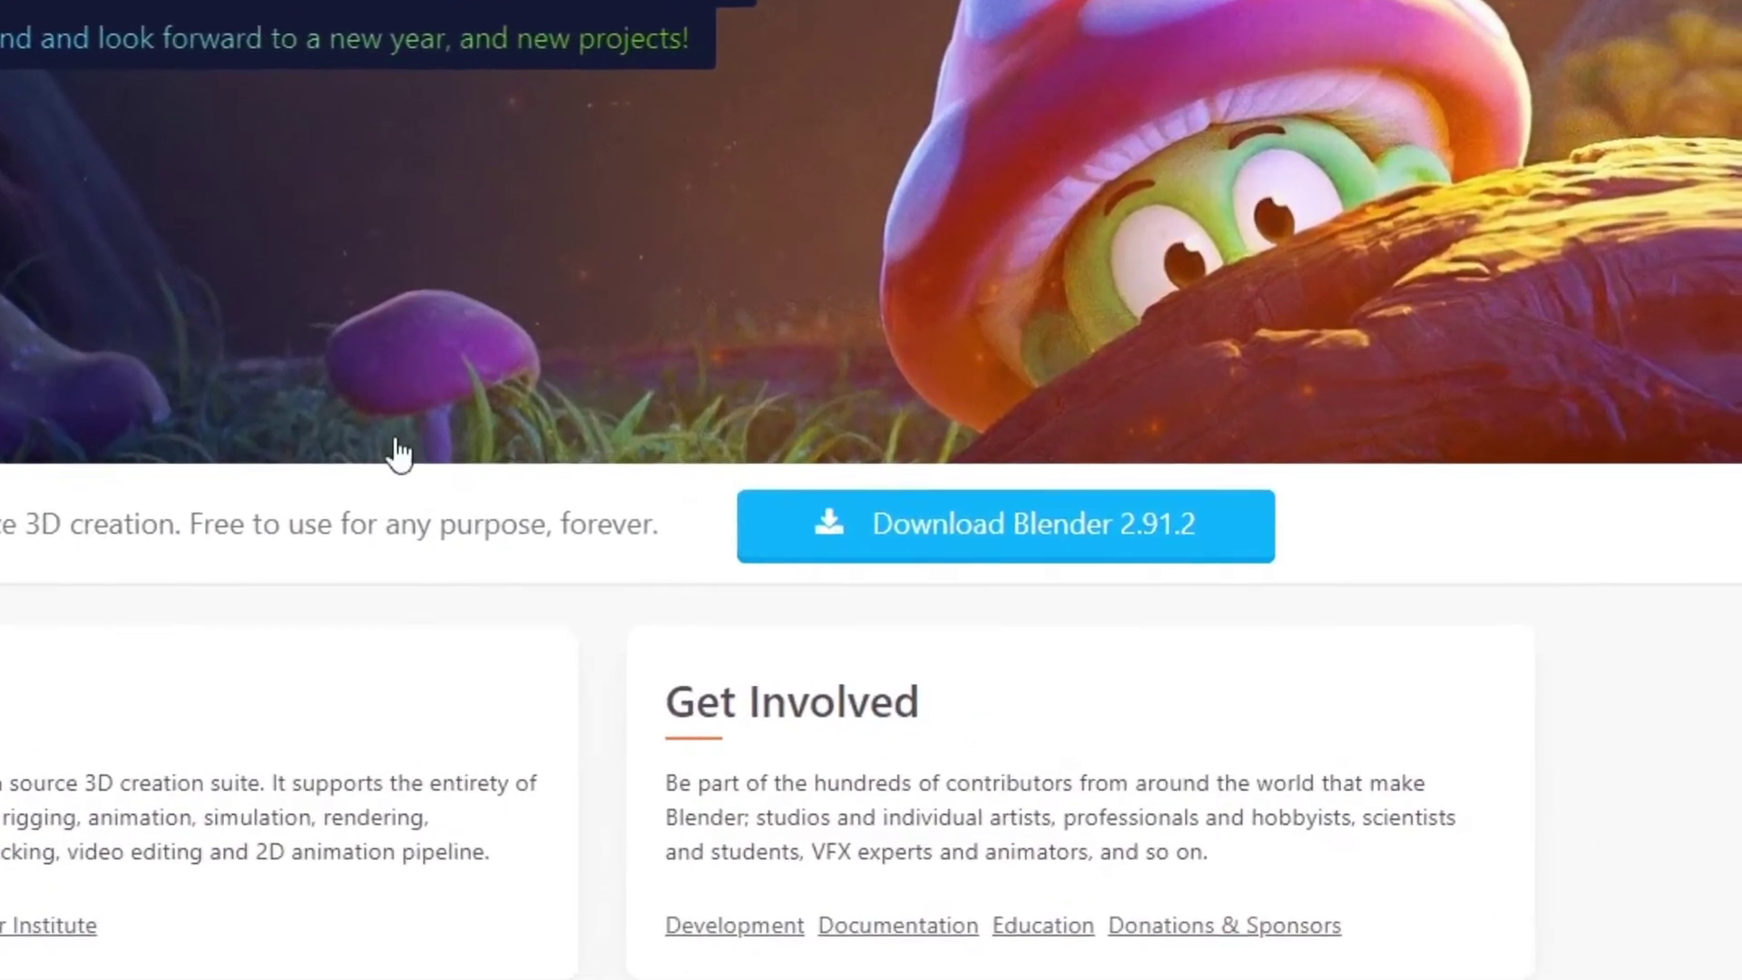
scroll(417, 863, "down", 10)
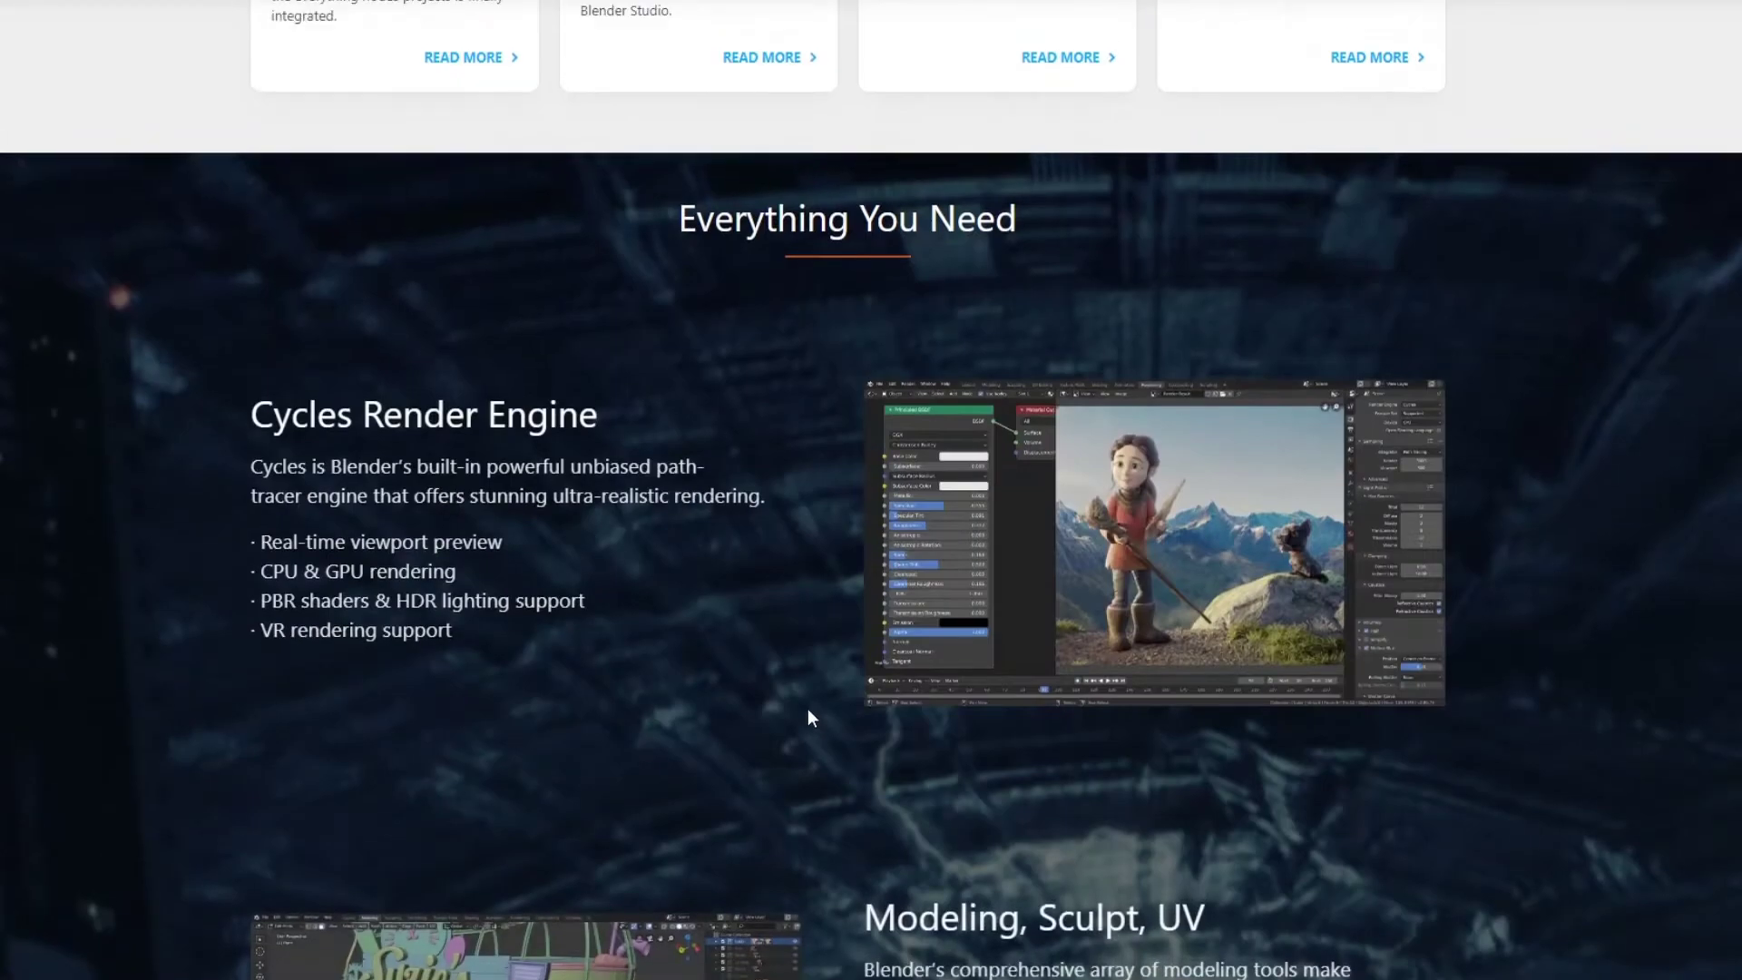
scroll(808, 717, "up", 15)
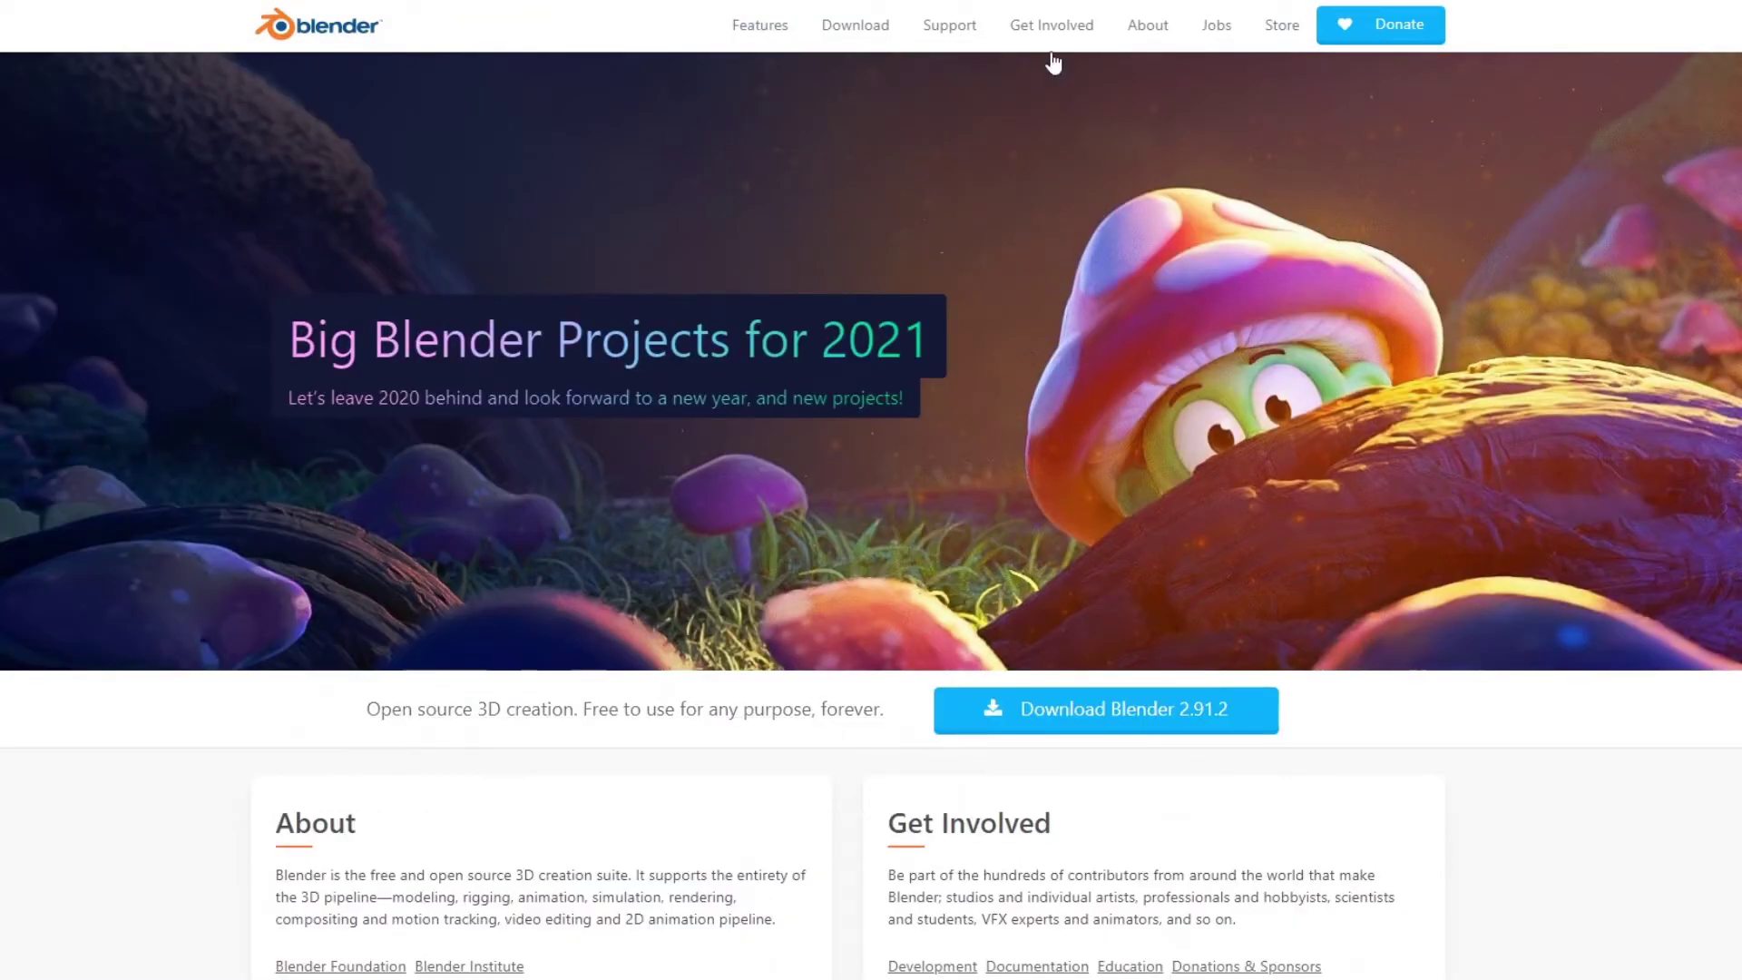
mouse_move(538, 6)
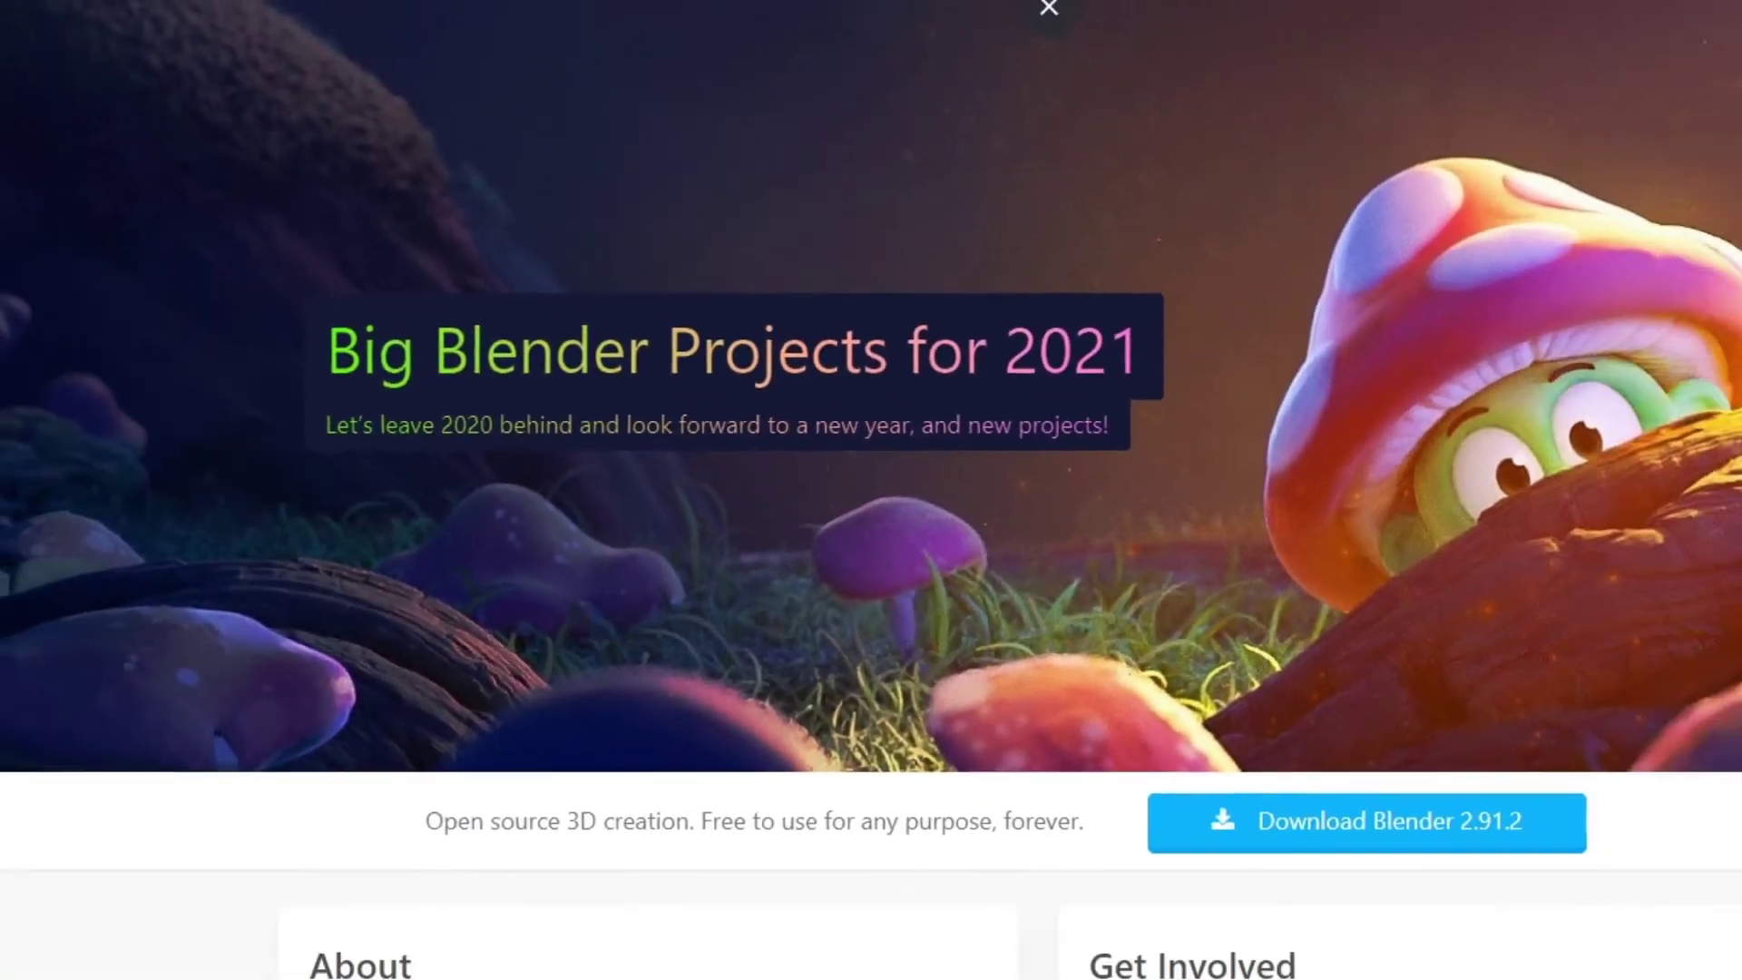
scroll(1051, 671, "down", 8)
scroll(1052, 671, "up", 10)
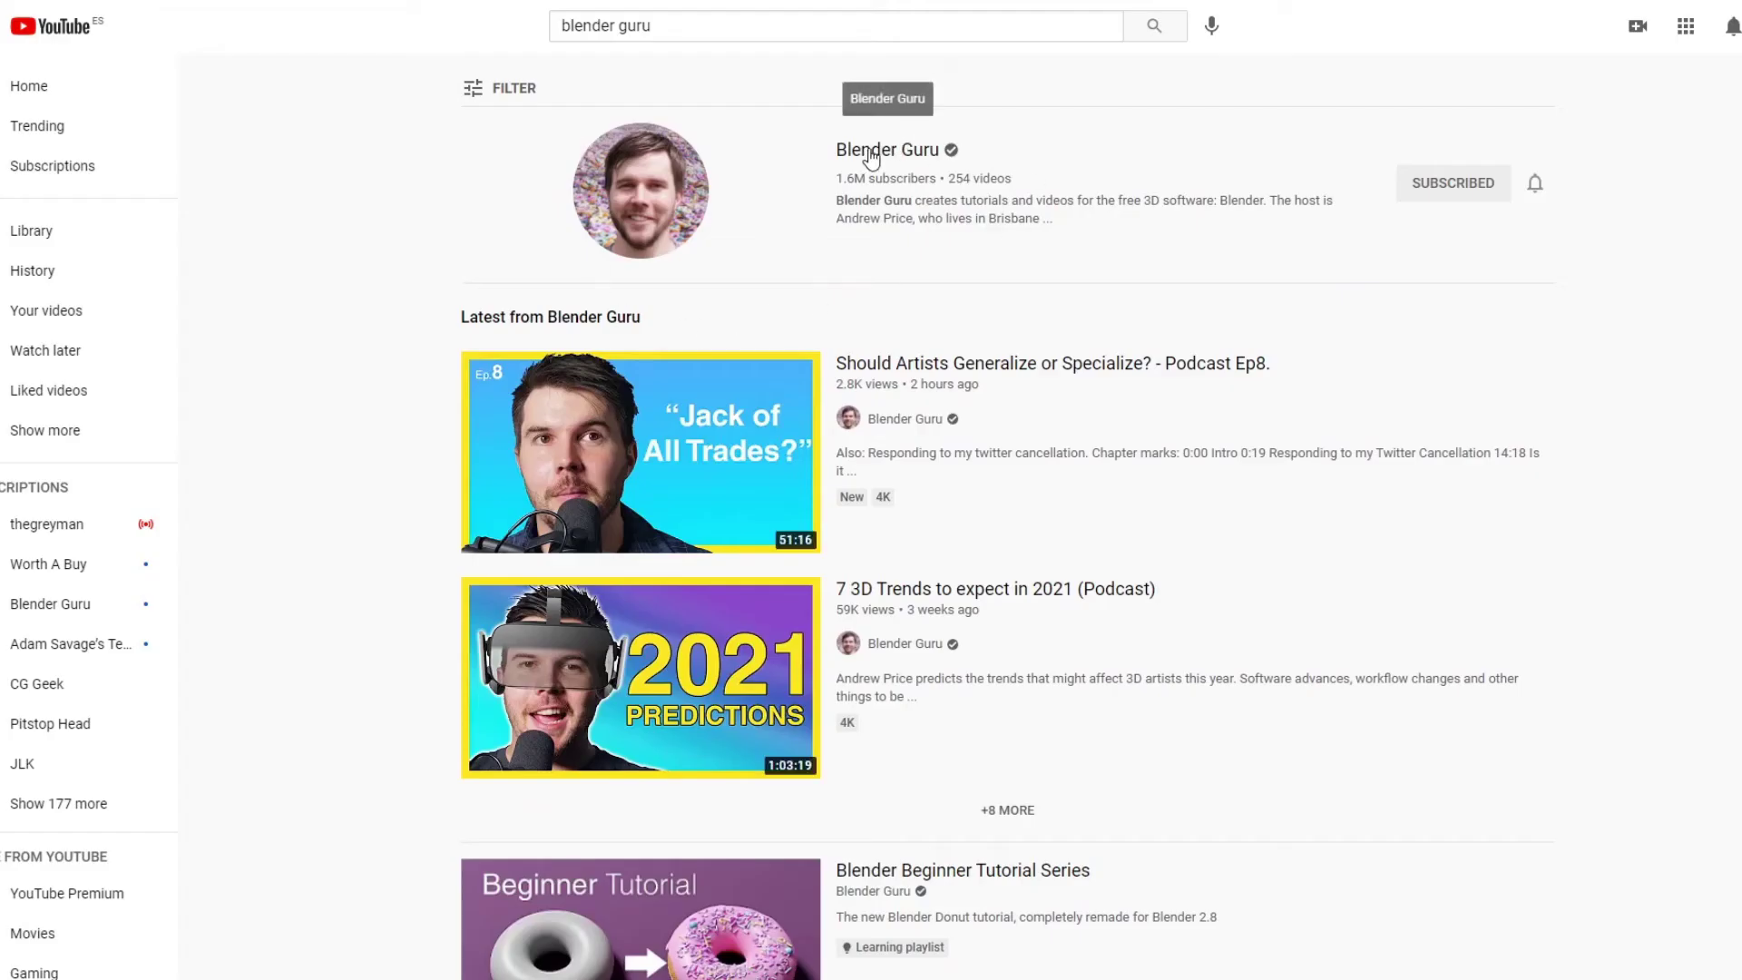
On YouTube, open the Blender Guru and CG Geek channels from their search results.
left_click(871, 152)
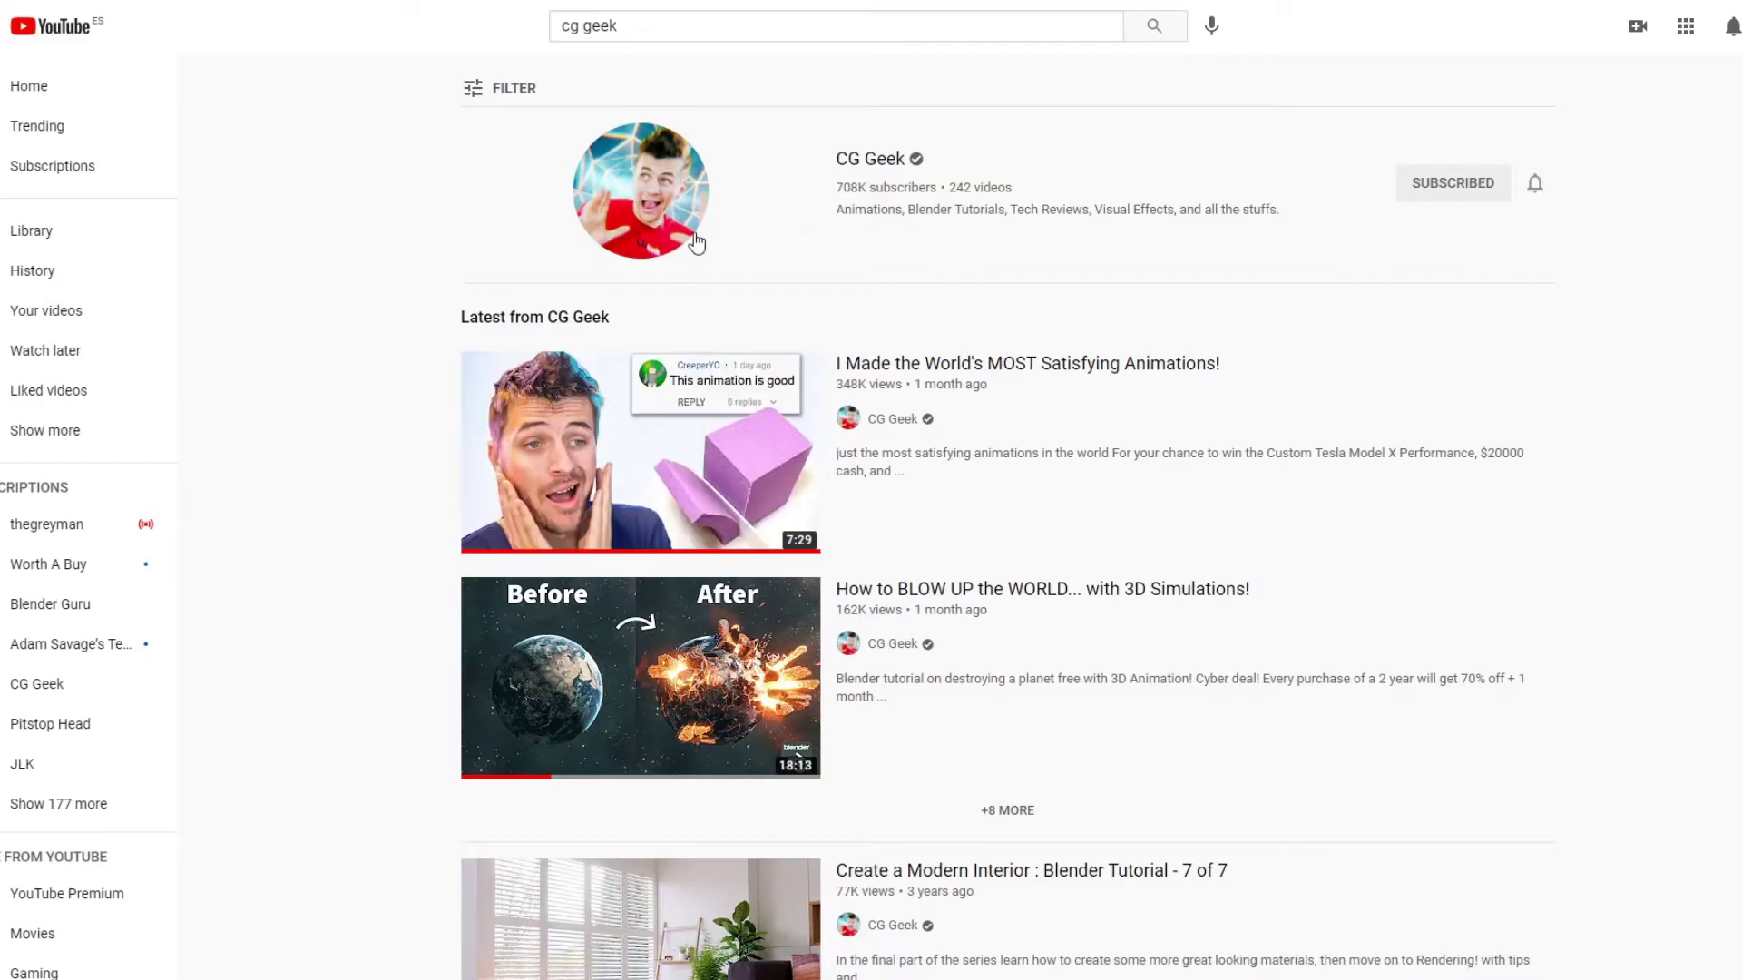
left_click(876, 152)
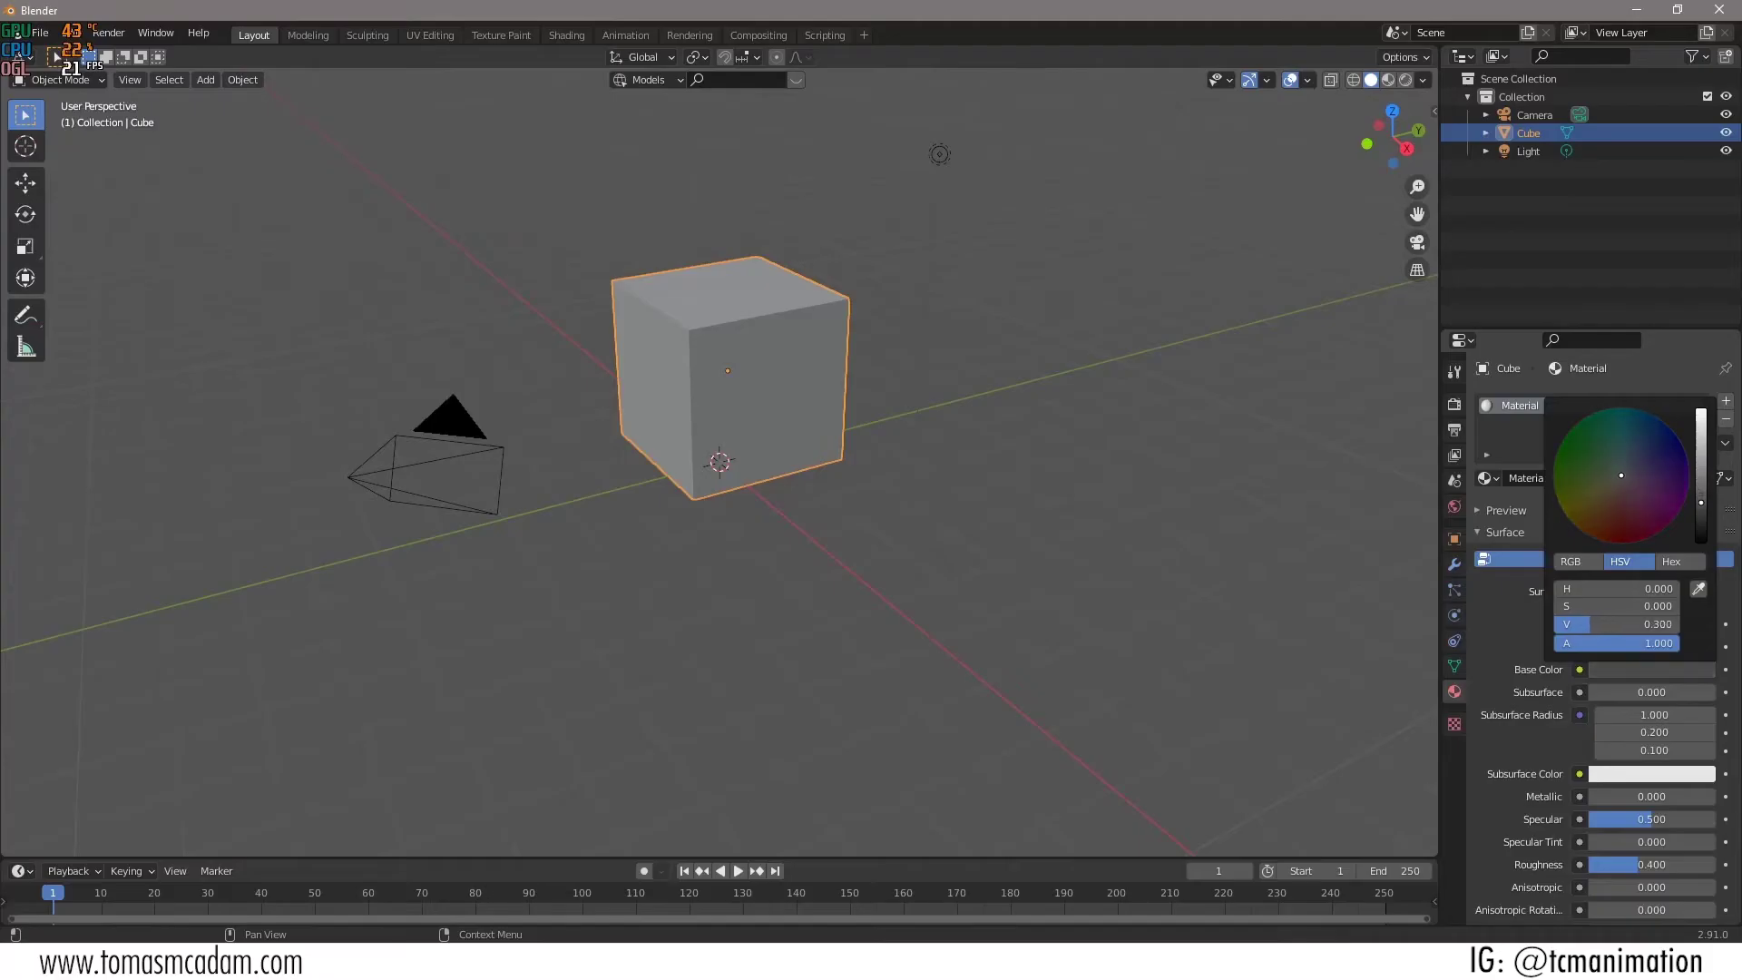
In Blender, set the scene's render engine to Cycles and its device to GPU Compute.
left_click(1454, 405)
left_click(1657, 404)
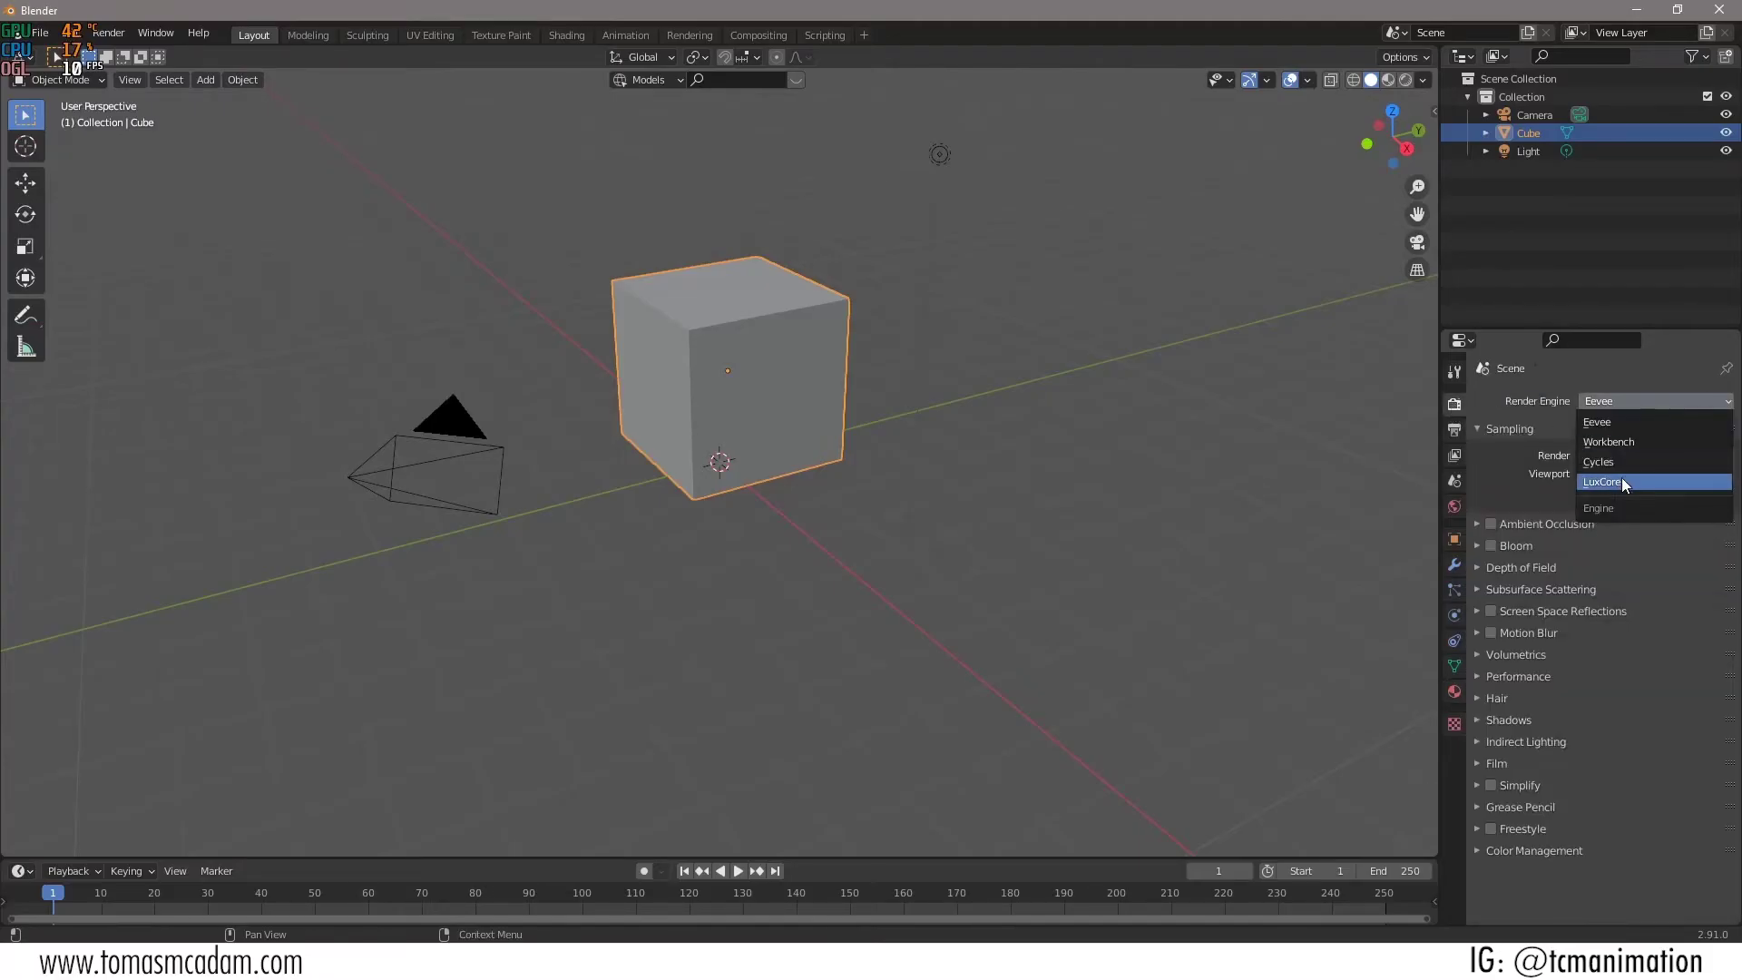
left_click(1621, 477)
left_click(1633, 442)
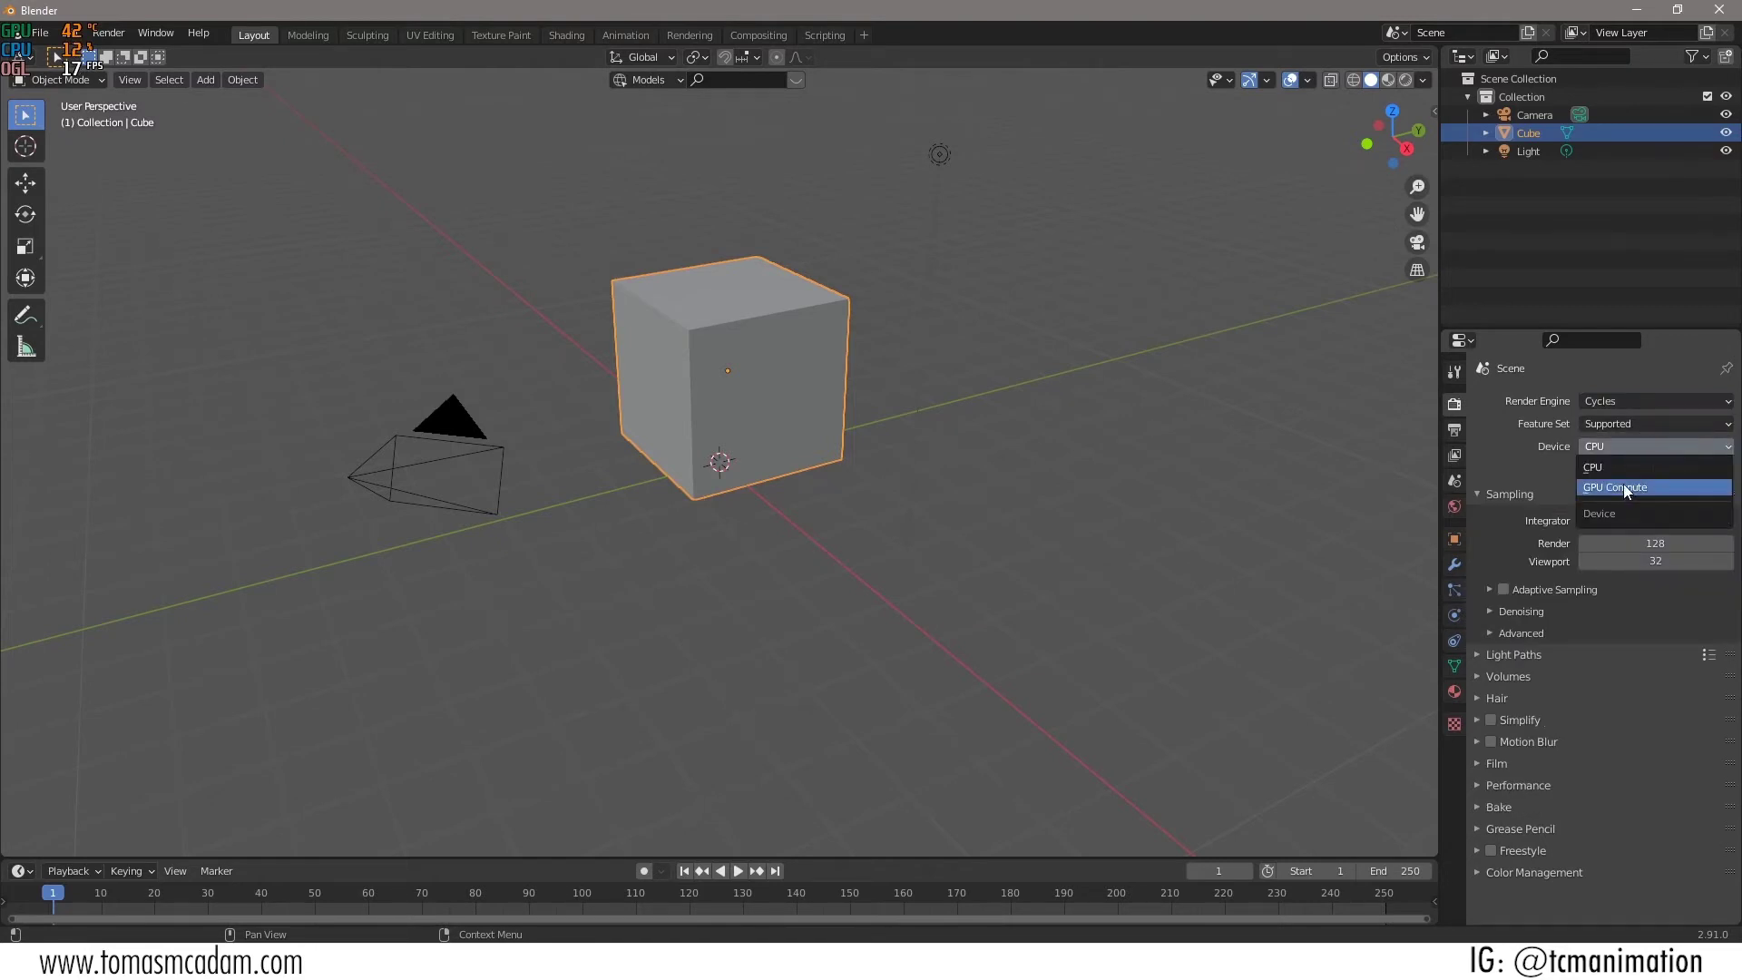
left_click(1624, 483)
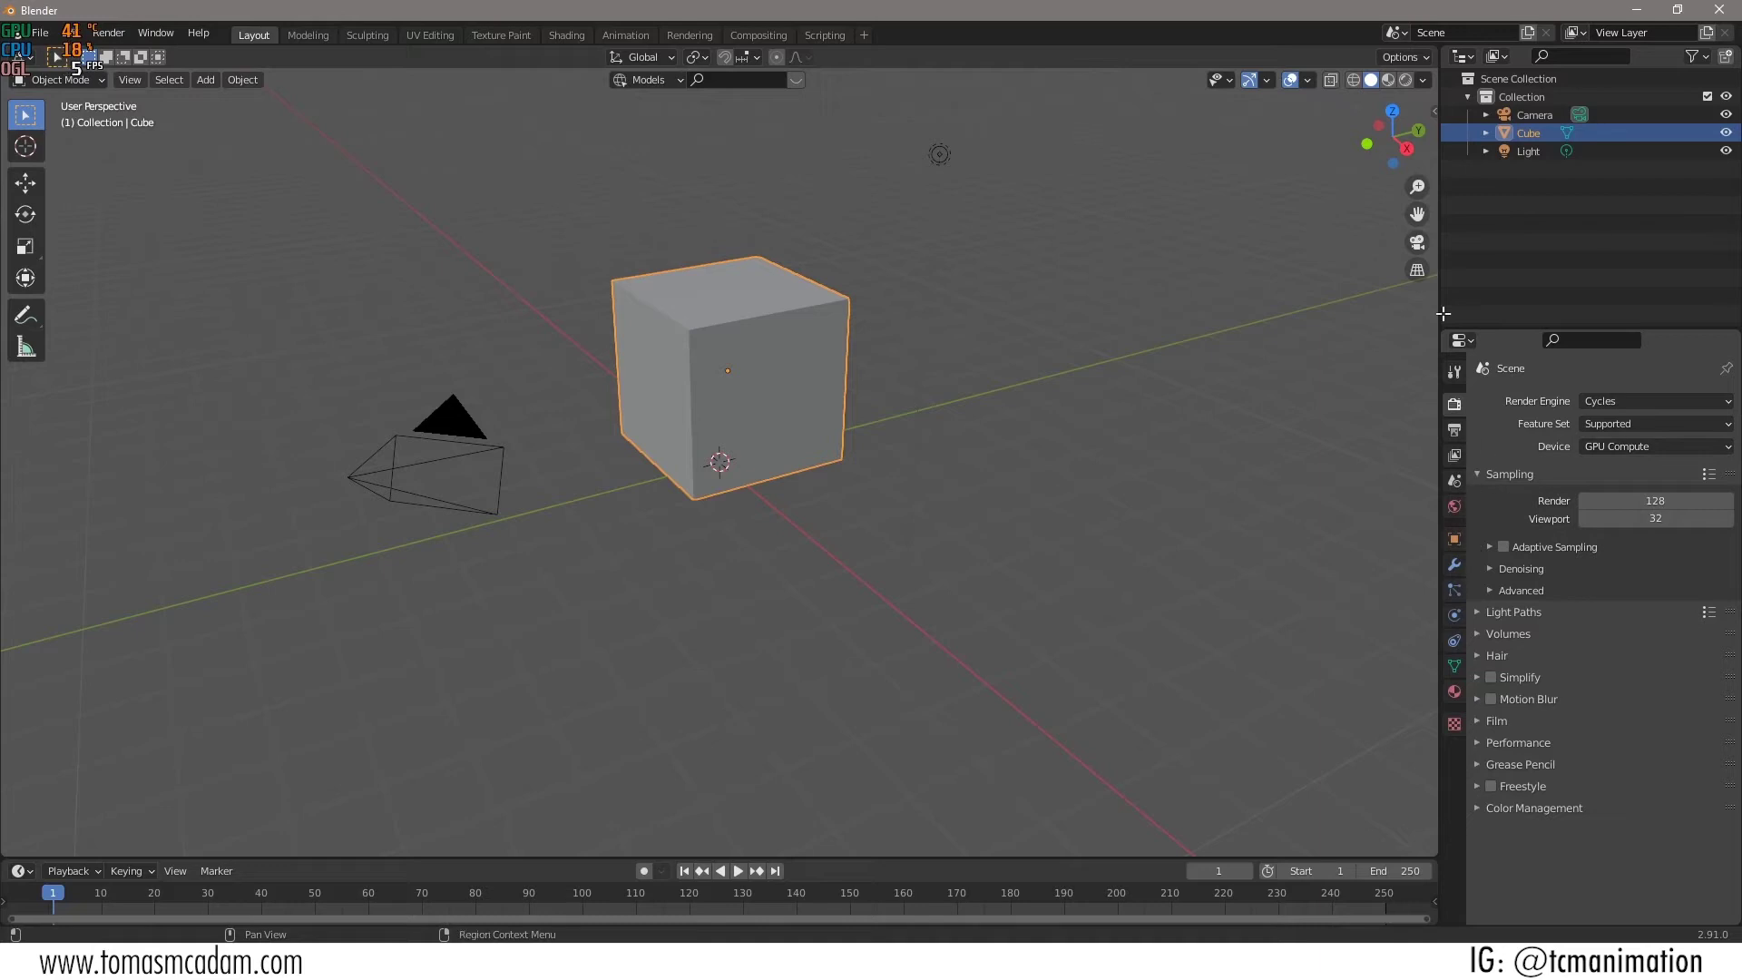
Switch the 3D viewport to rendered shading to preview the dark cube.
left_click(1406, 80)
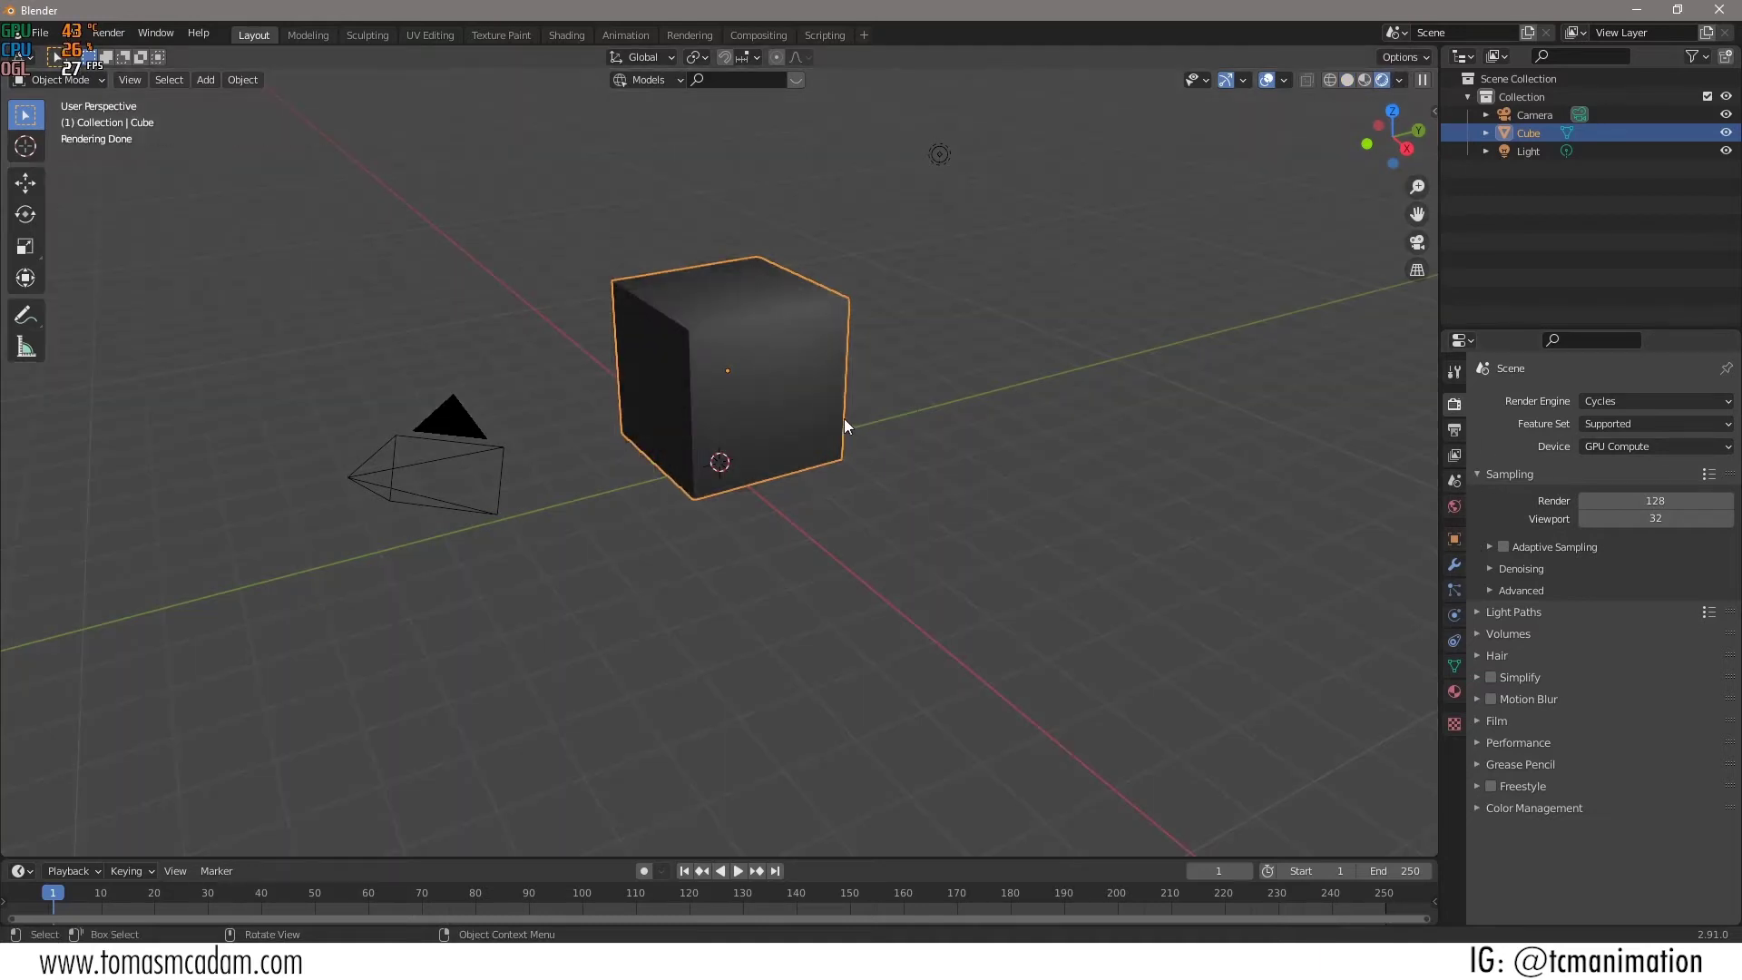
scroll(807, 389, "up", 3)
scroll(776, 428, "up", 1)
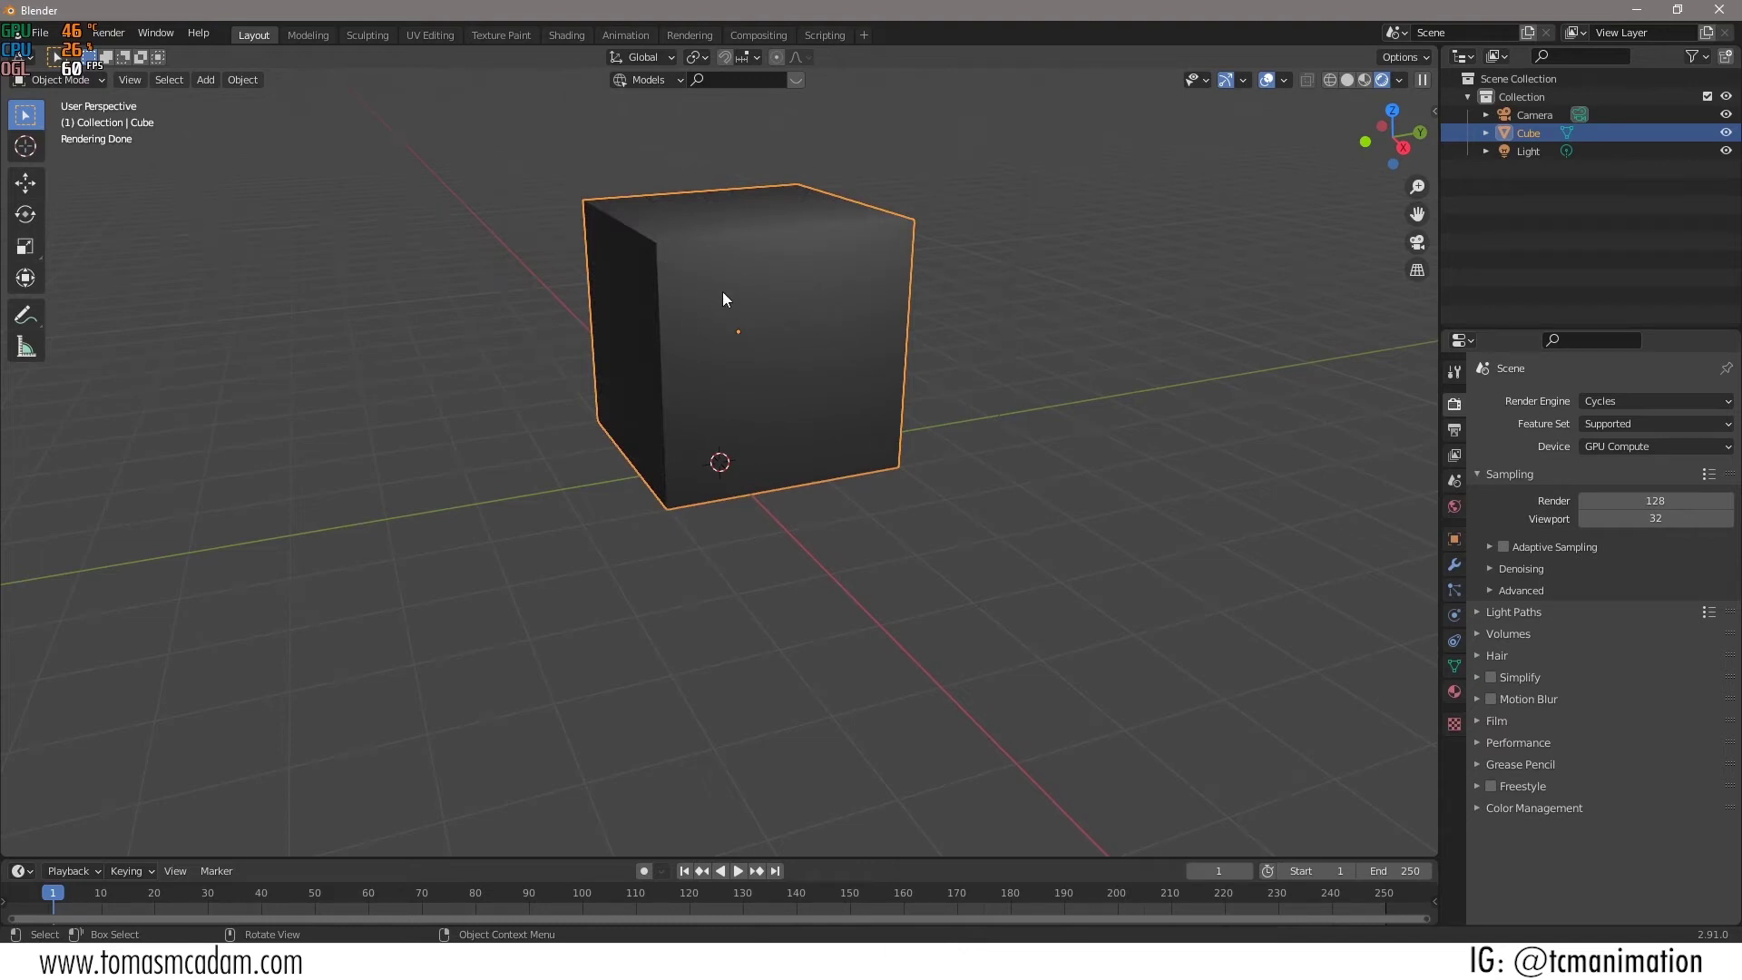
Add a plane mesh to the scene at the 3D cursor.
left_click(206, 81)
mouse_move(230, 100)
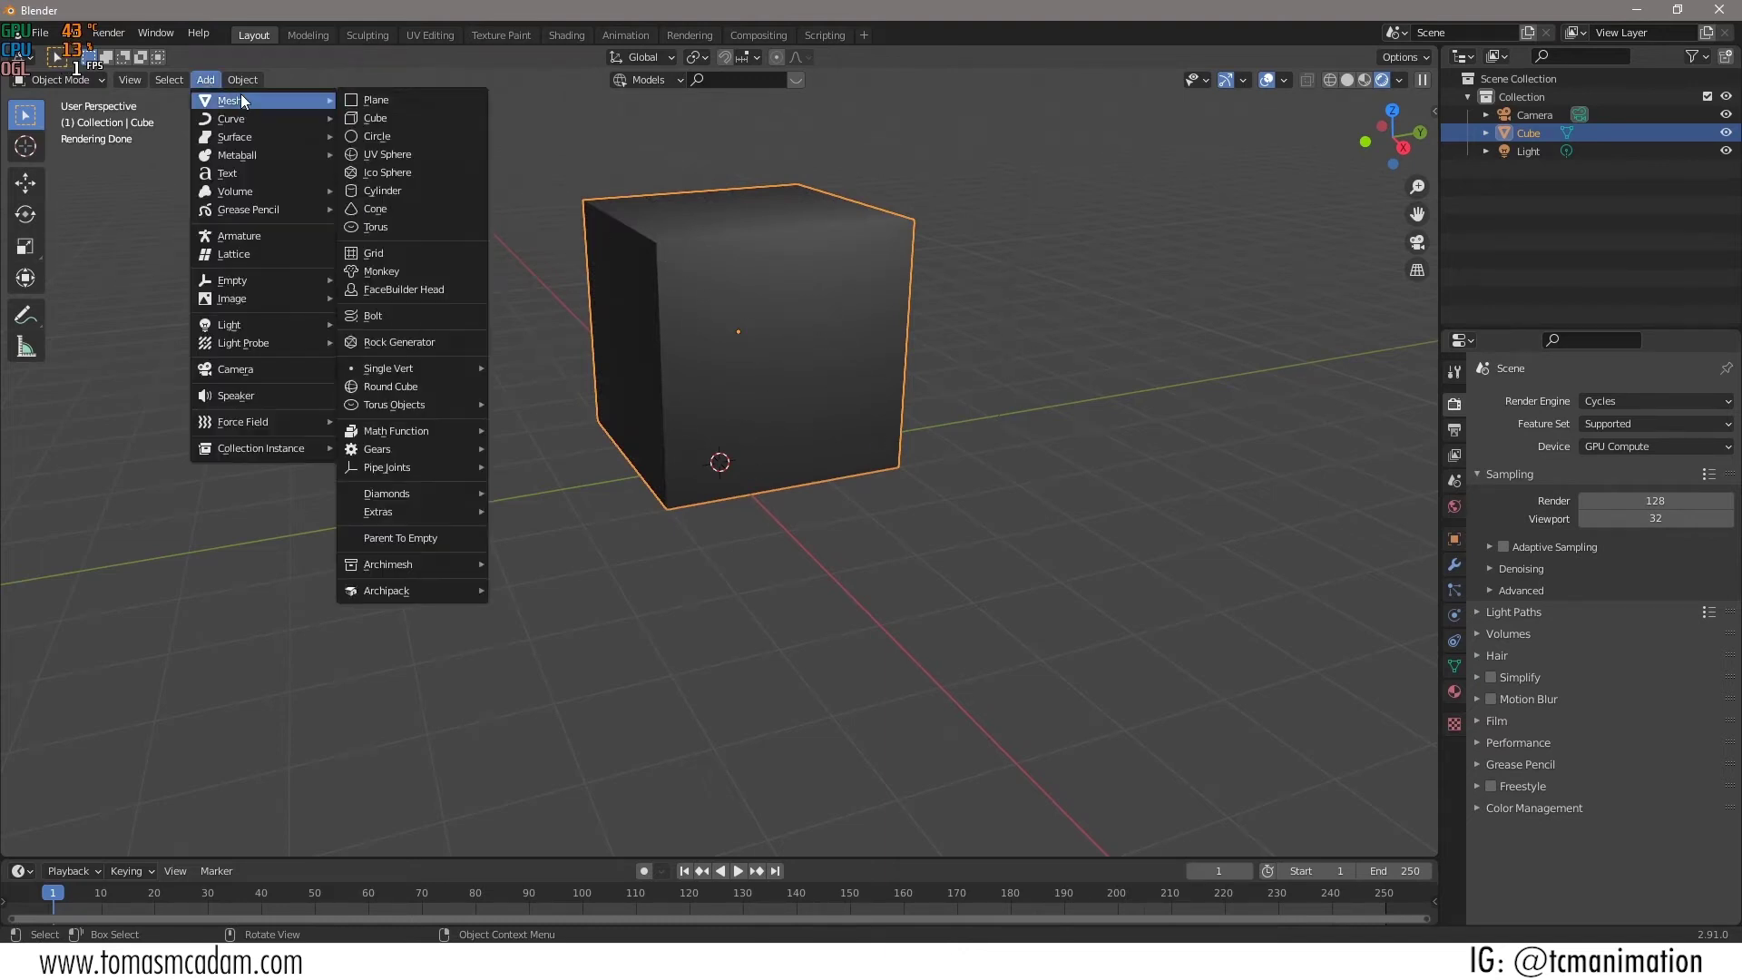
left_click(372, 98)
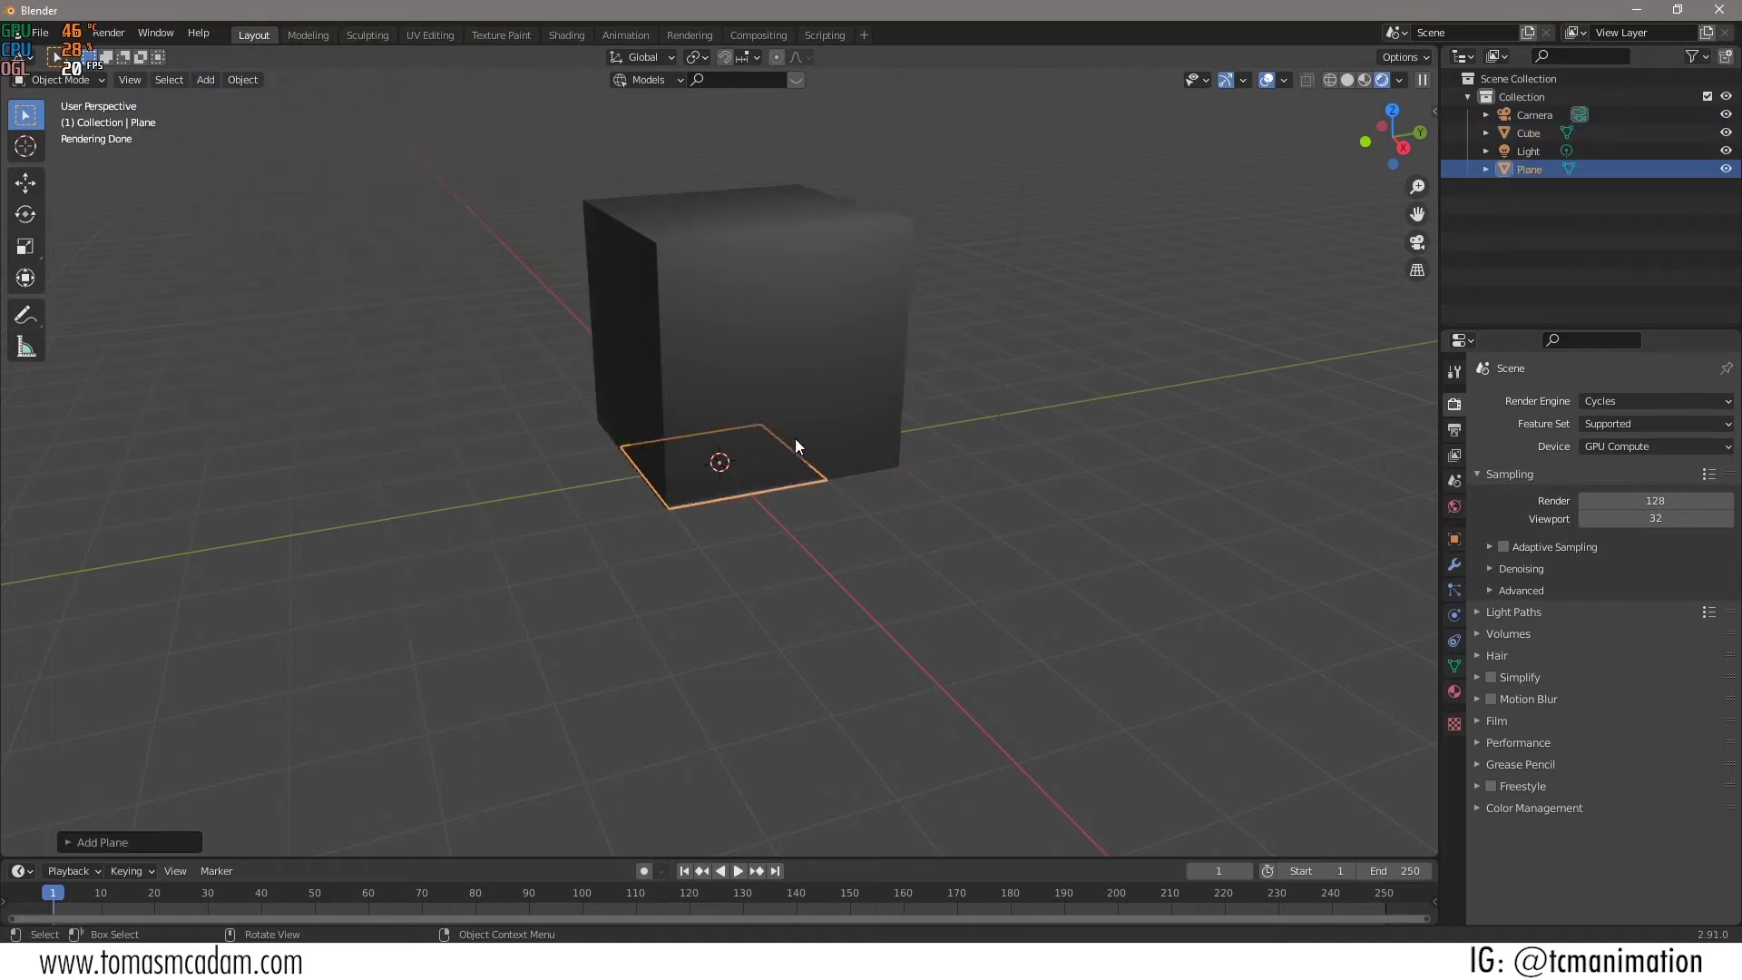
Move the plane along the Y axis and out along the X axis so it lies in front of the cube.
key("g")
key("z")
key("x")
key("y")
left_click(767, 454)
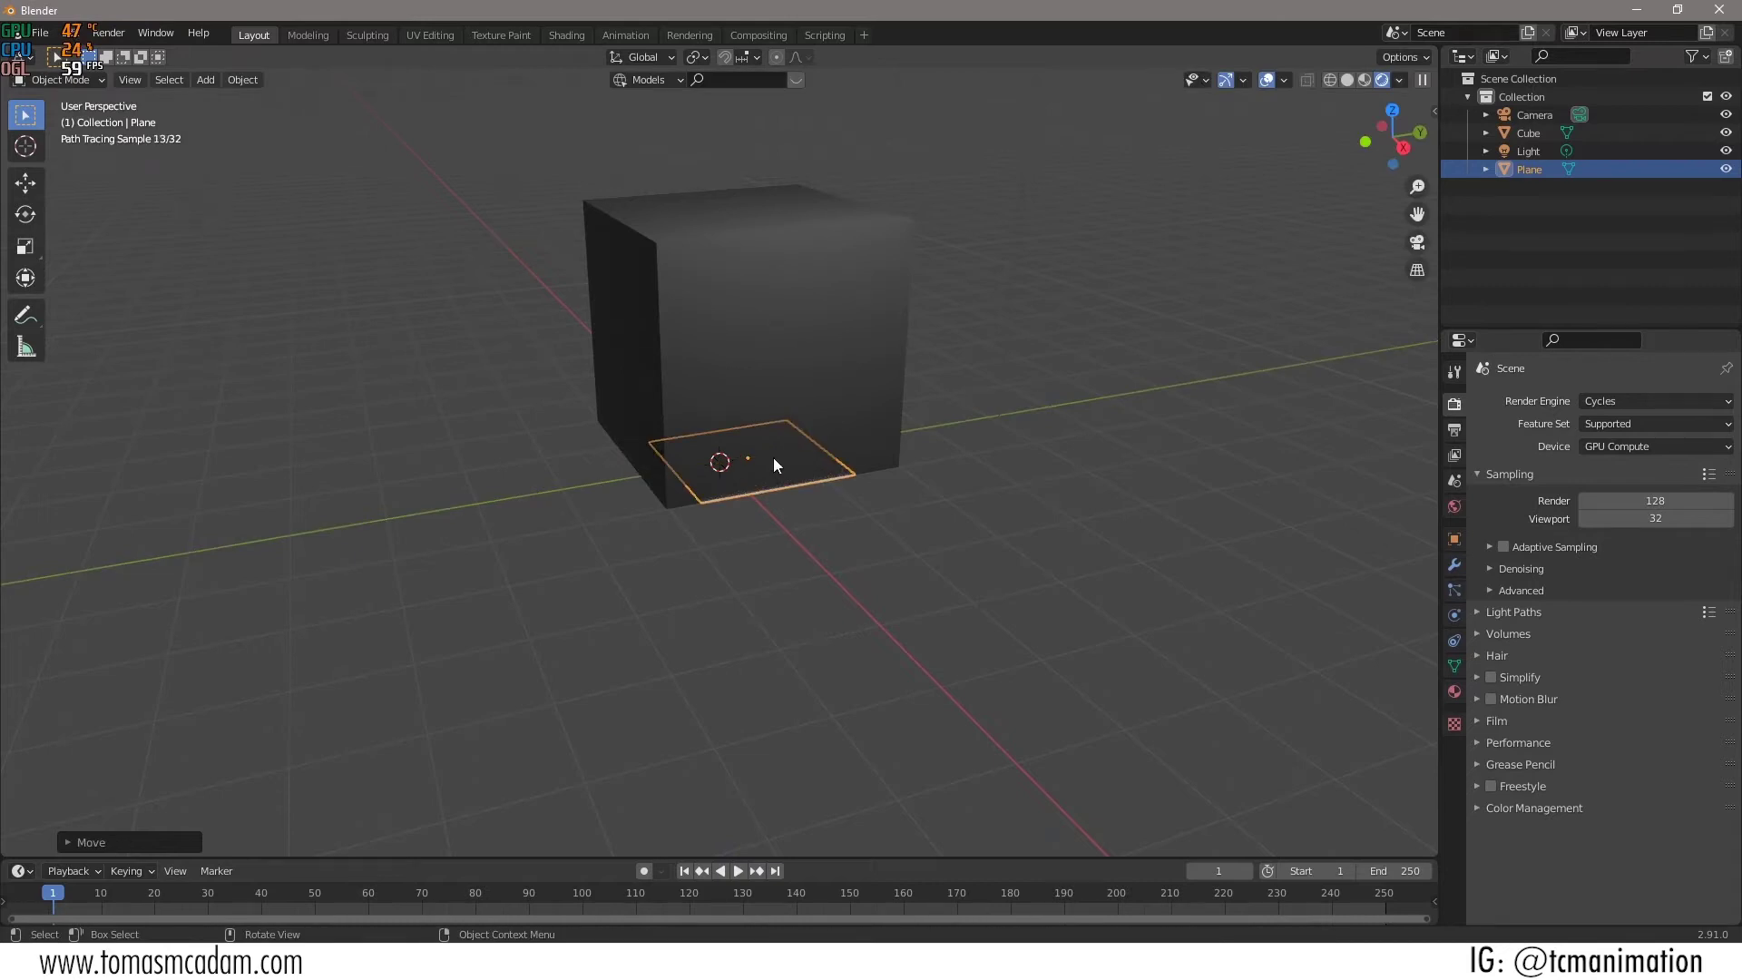
key("g")
key("x")
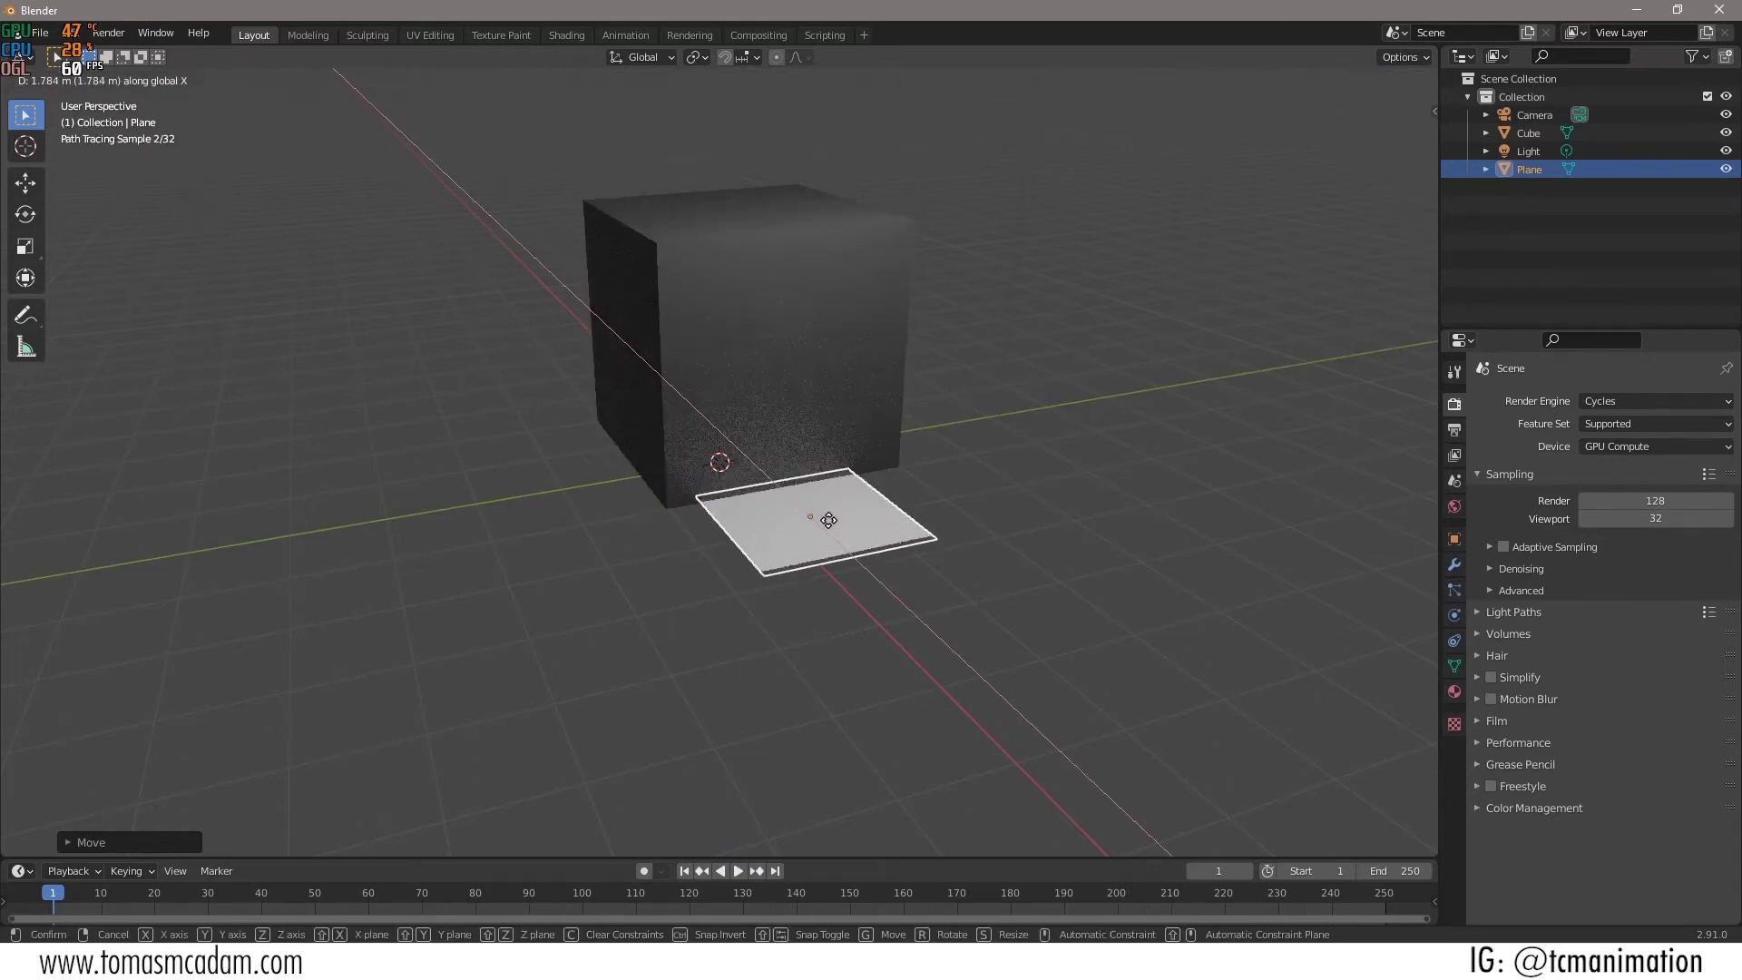
left_click(830, 521)
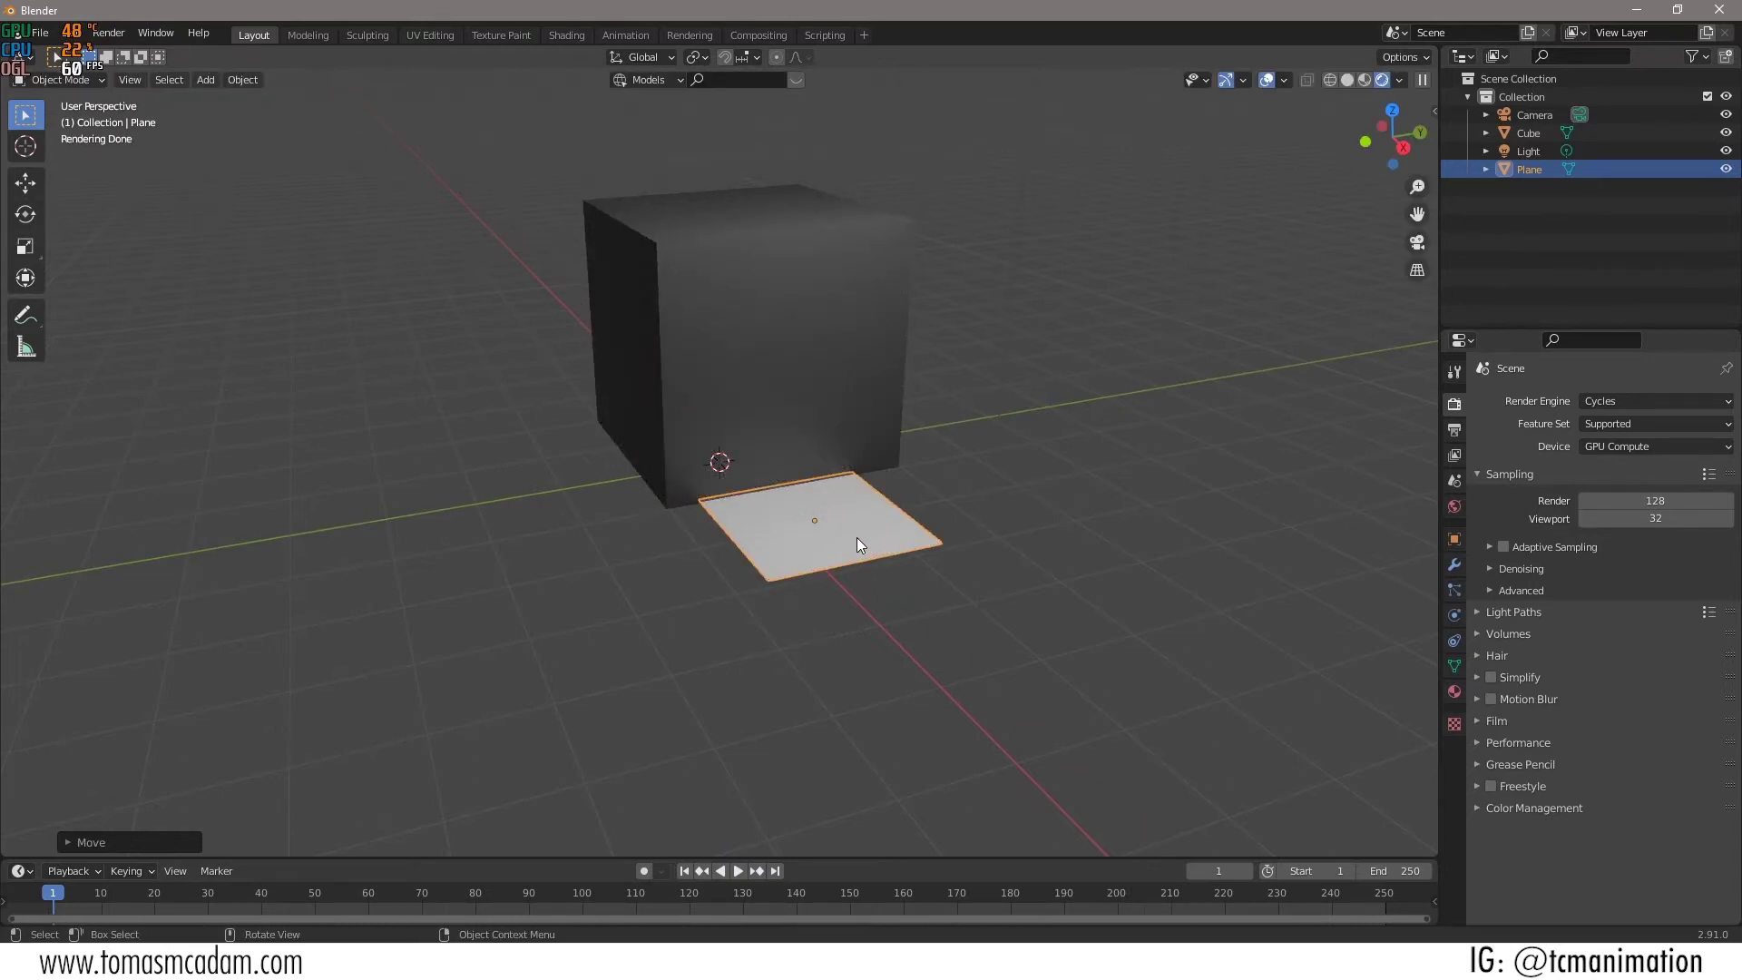
Rotate the plane 90 degrees about the Y axis so it stands parallel to the cube's front face.
type("r")
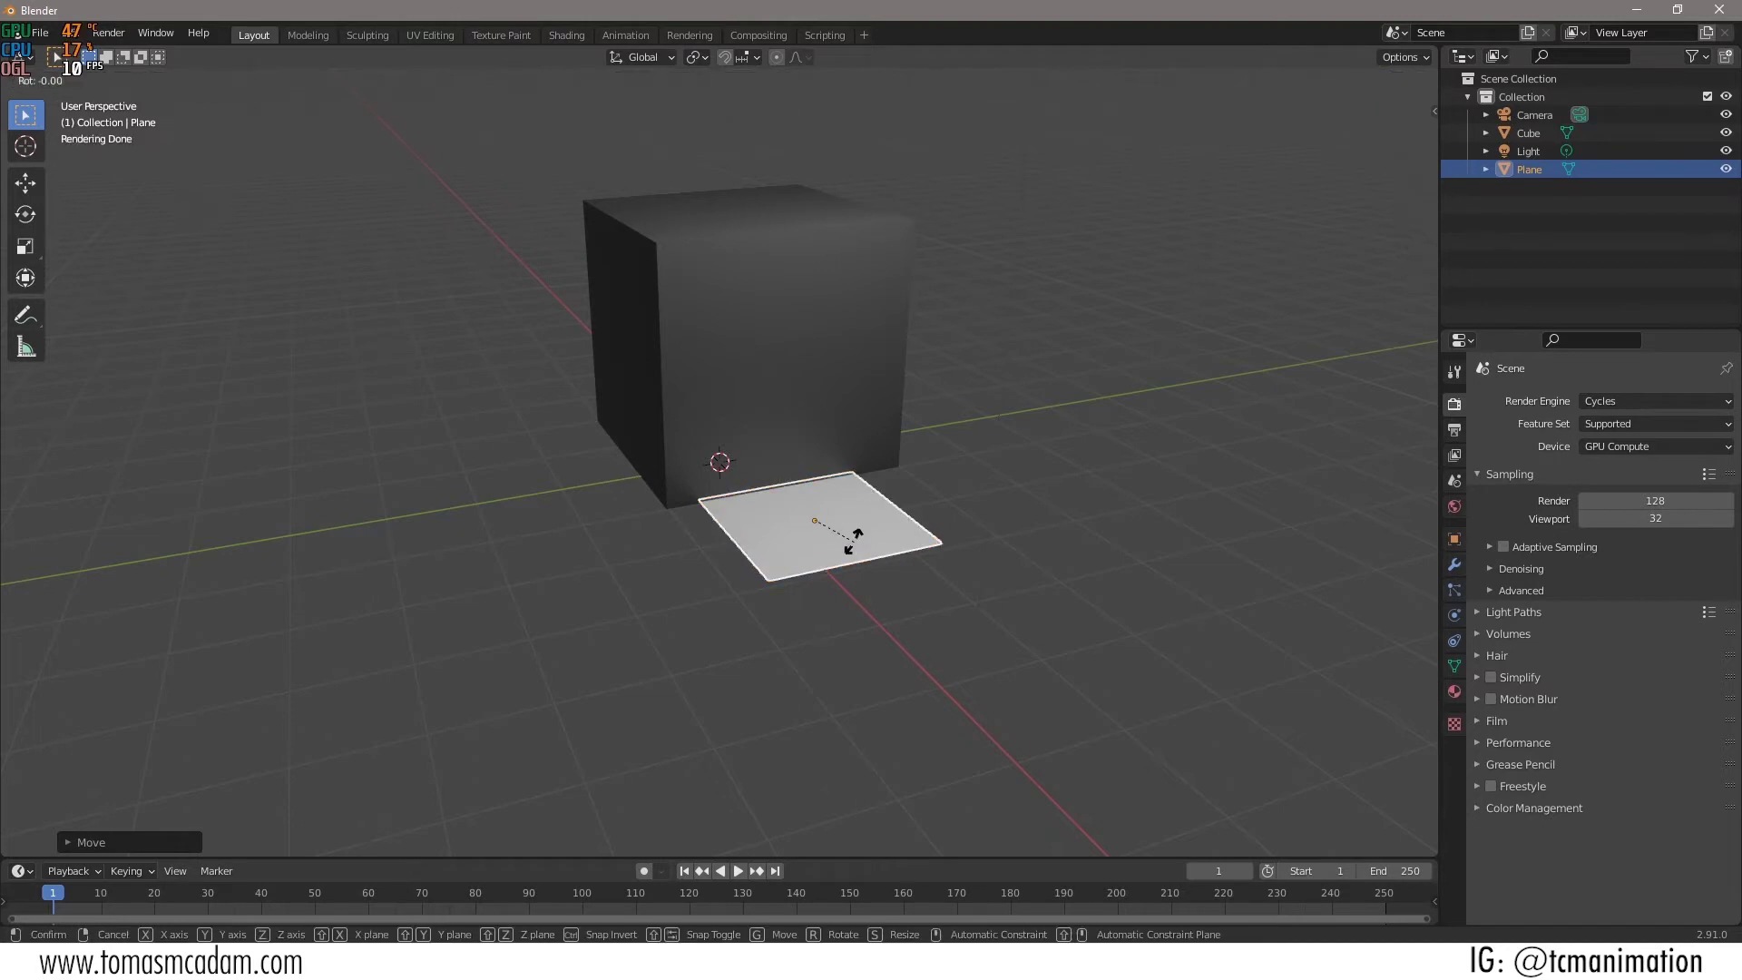
type("y90")
key("Return")
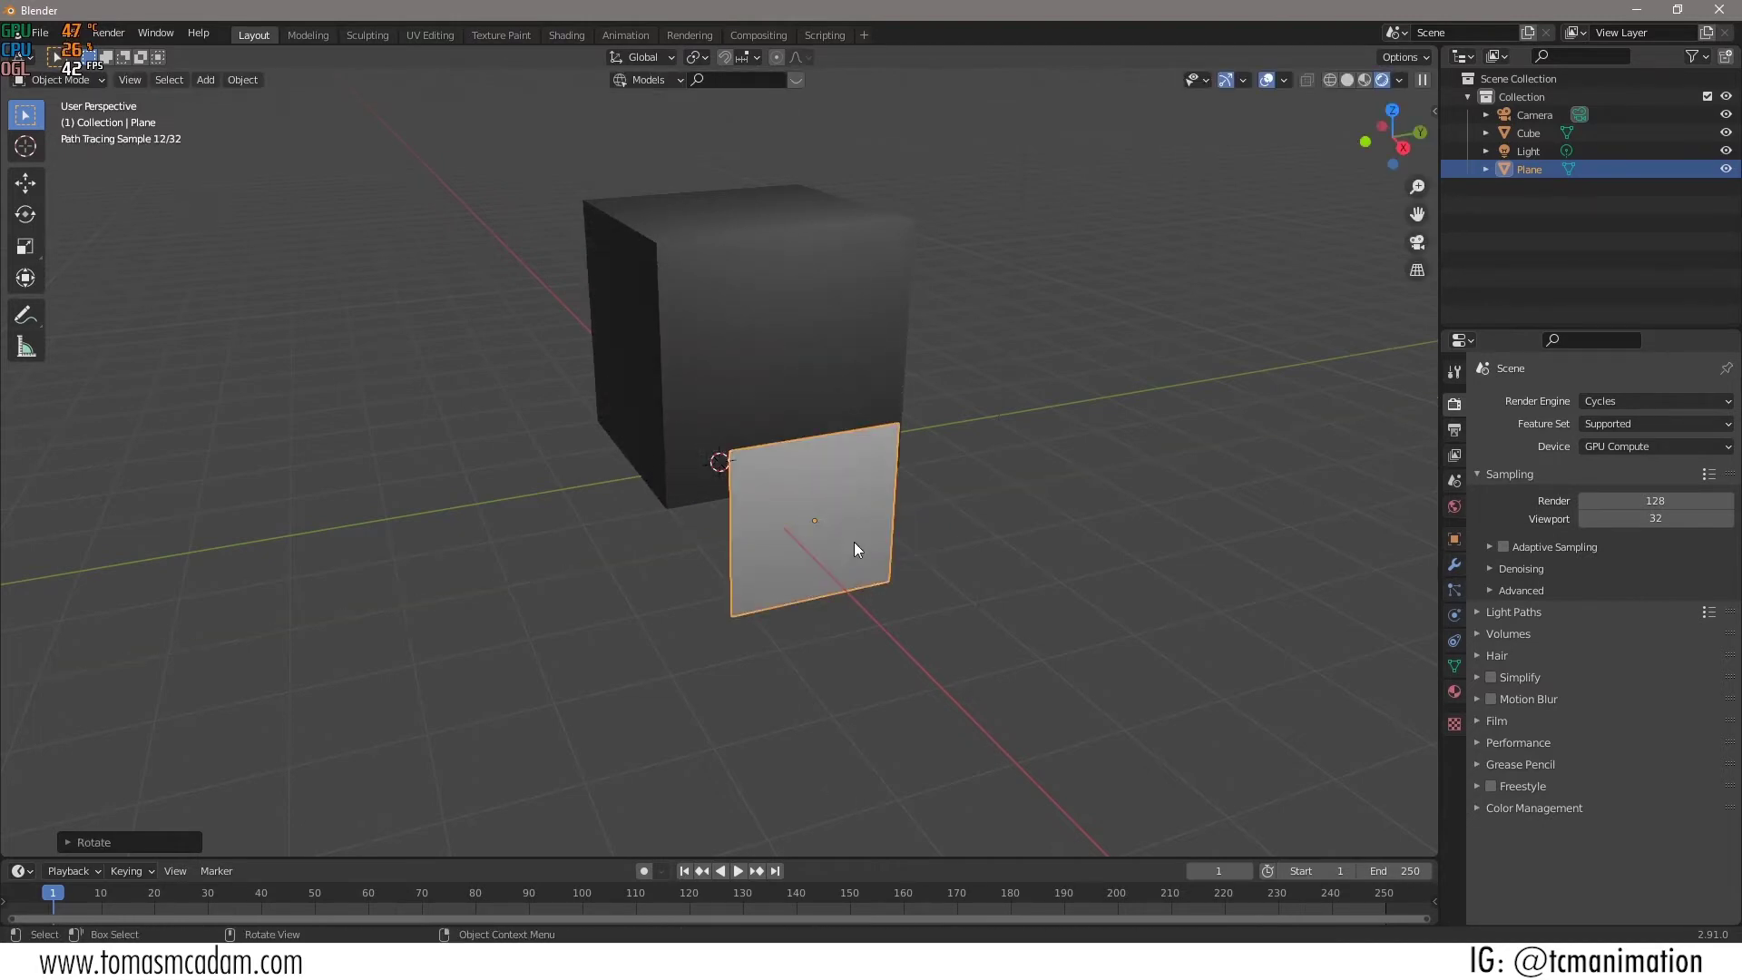
key("h")
key("alt+h")
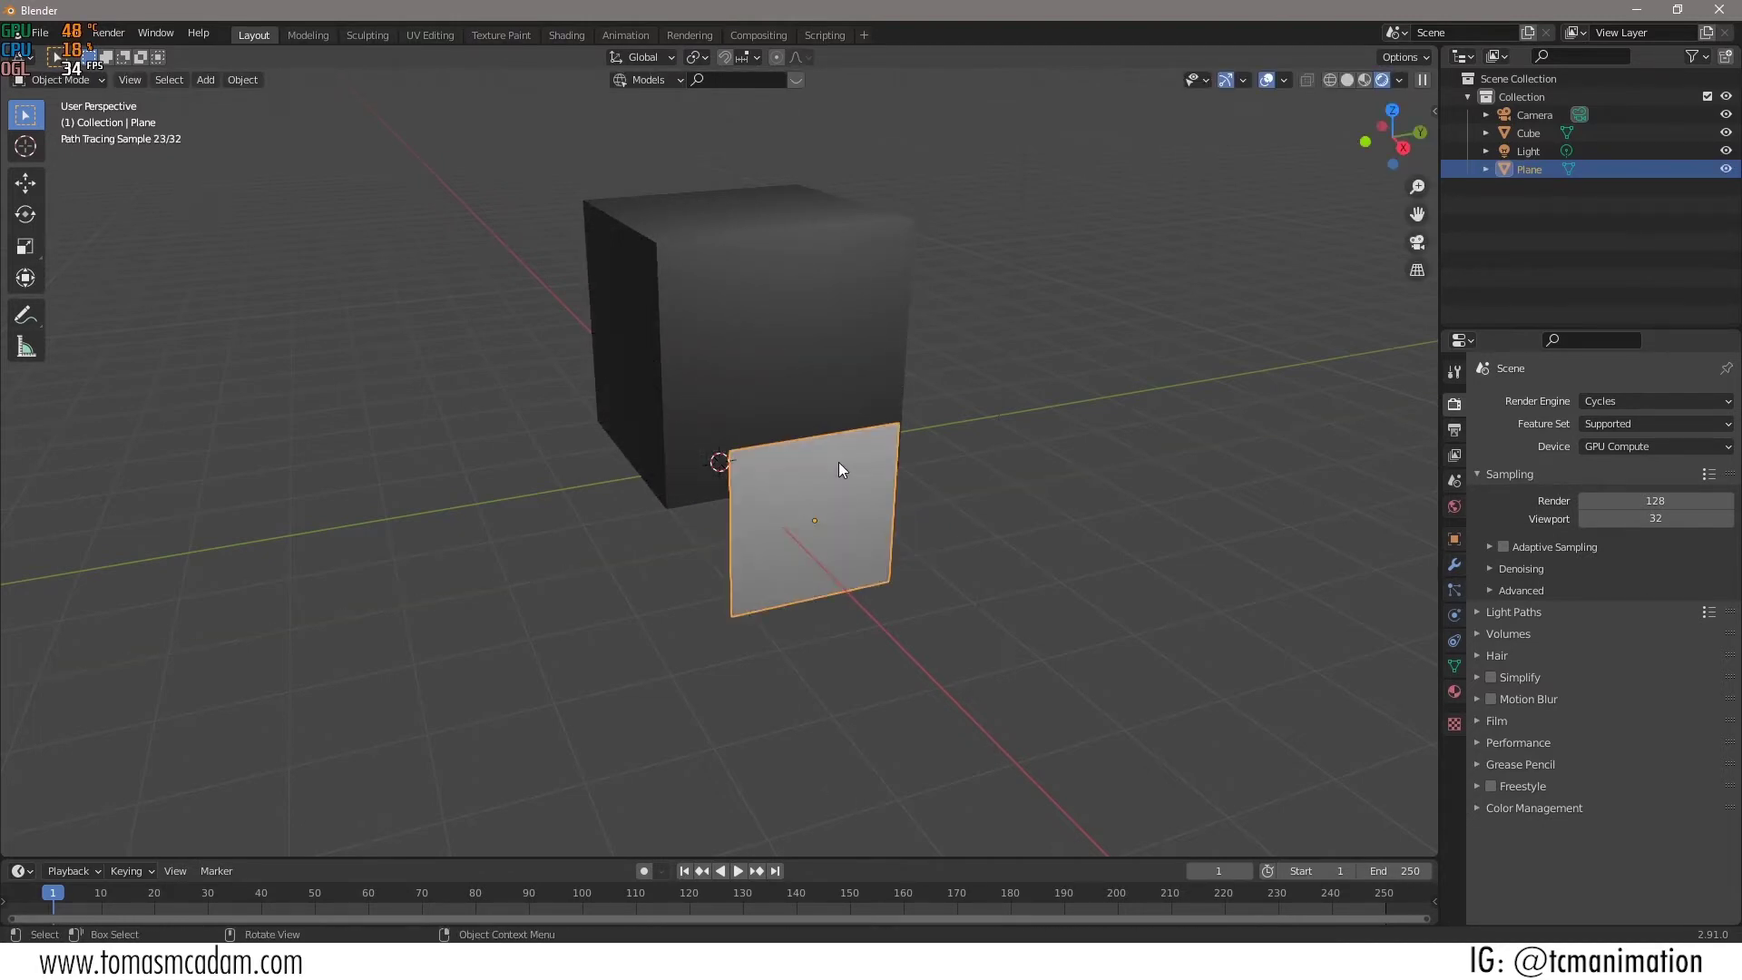
Raise the plane along Z and move it about -0.92 m along X to sit against the cube's front face.
key("g")
key("z")
left_click(840, 360)
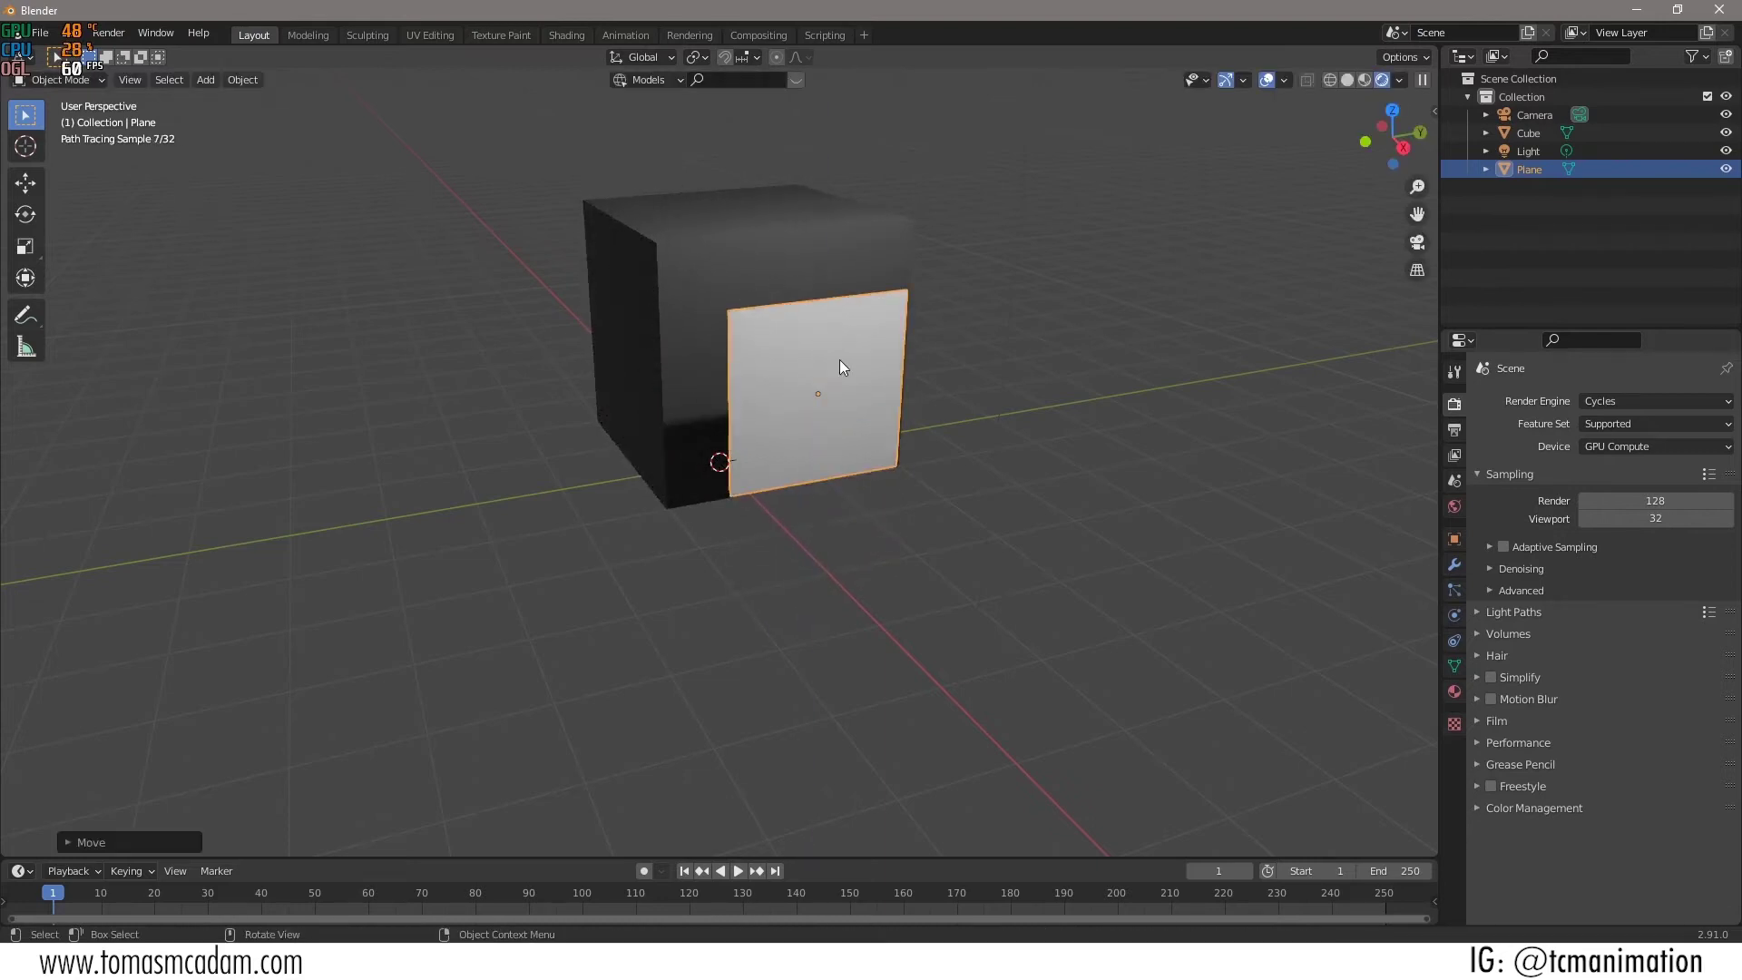
key("g")
key("z")
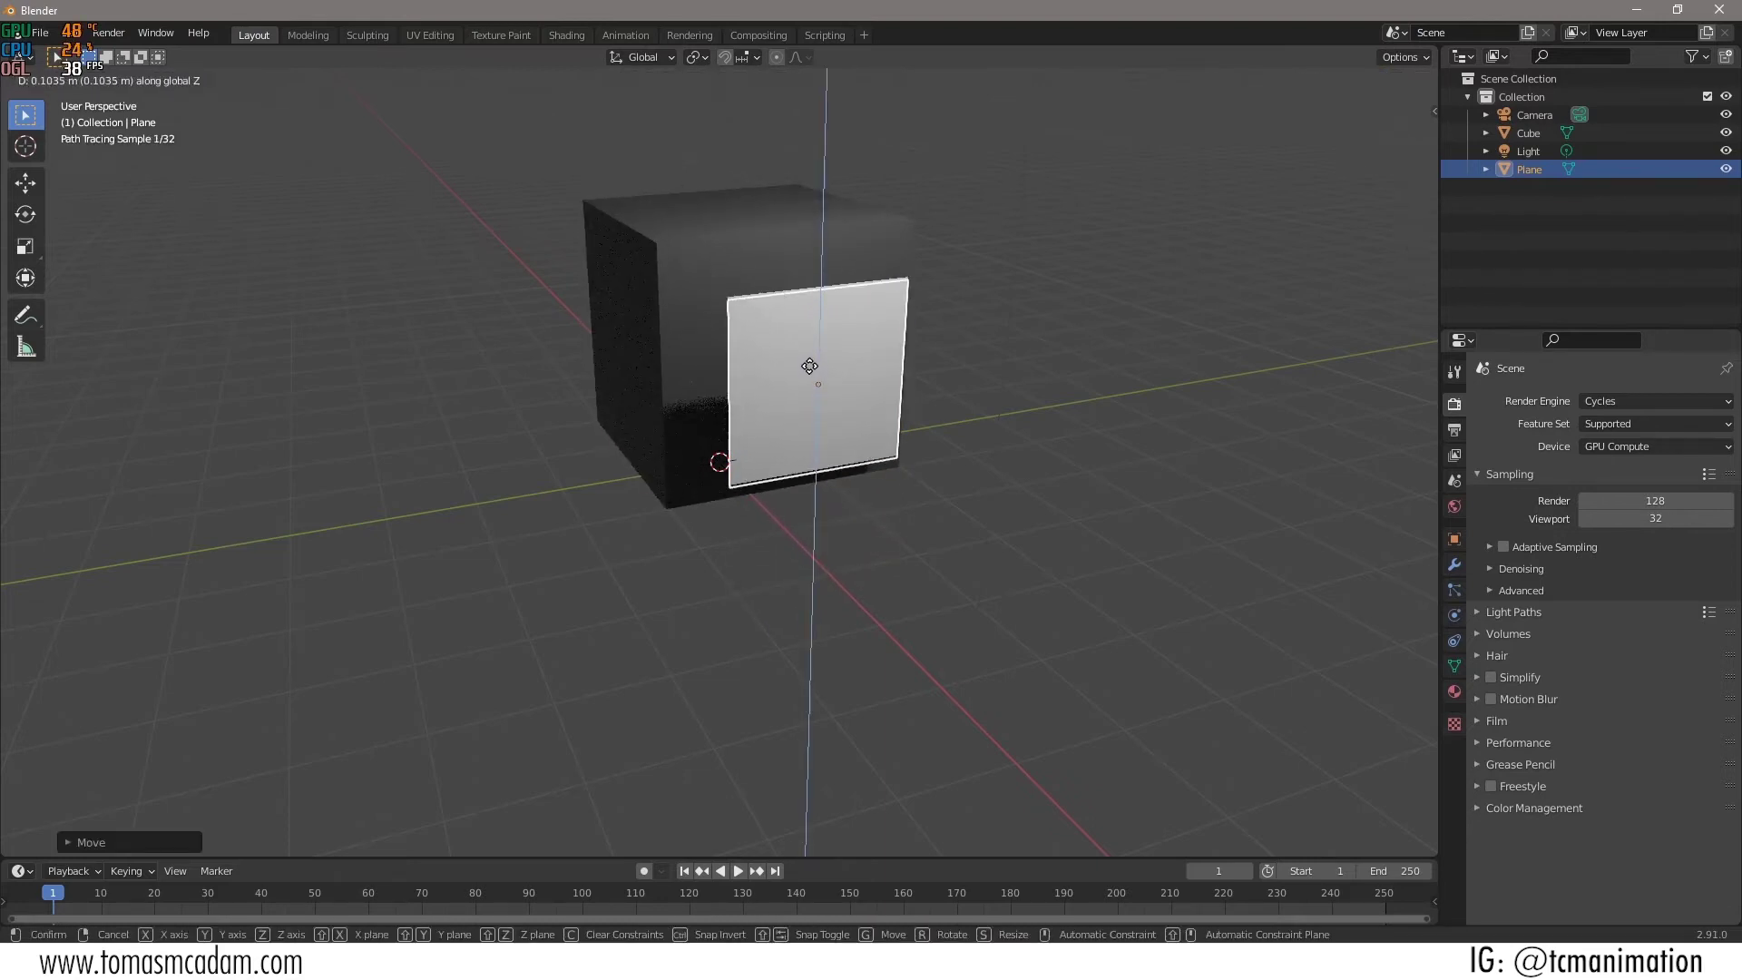
key("Escape")
key("g")
key("x")
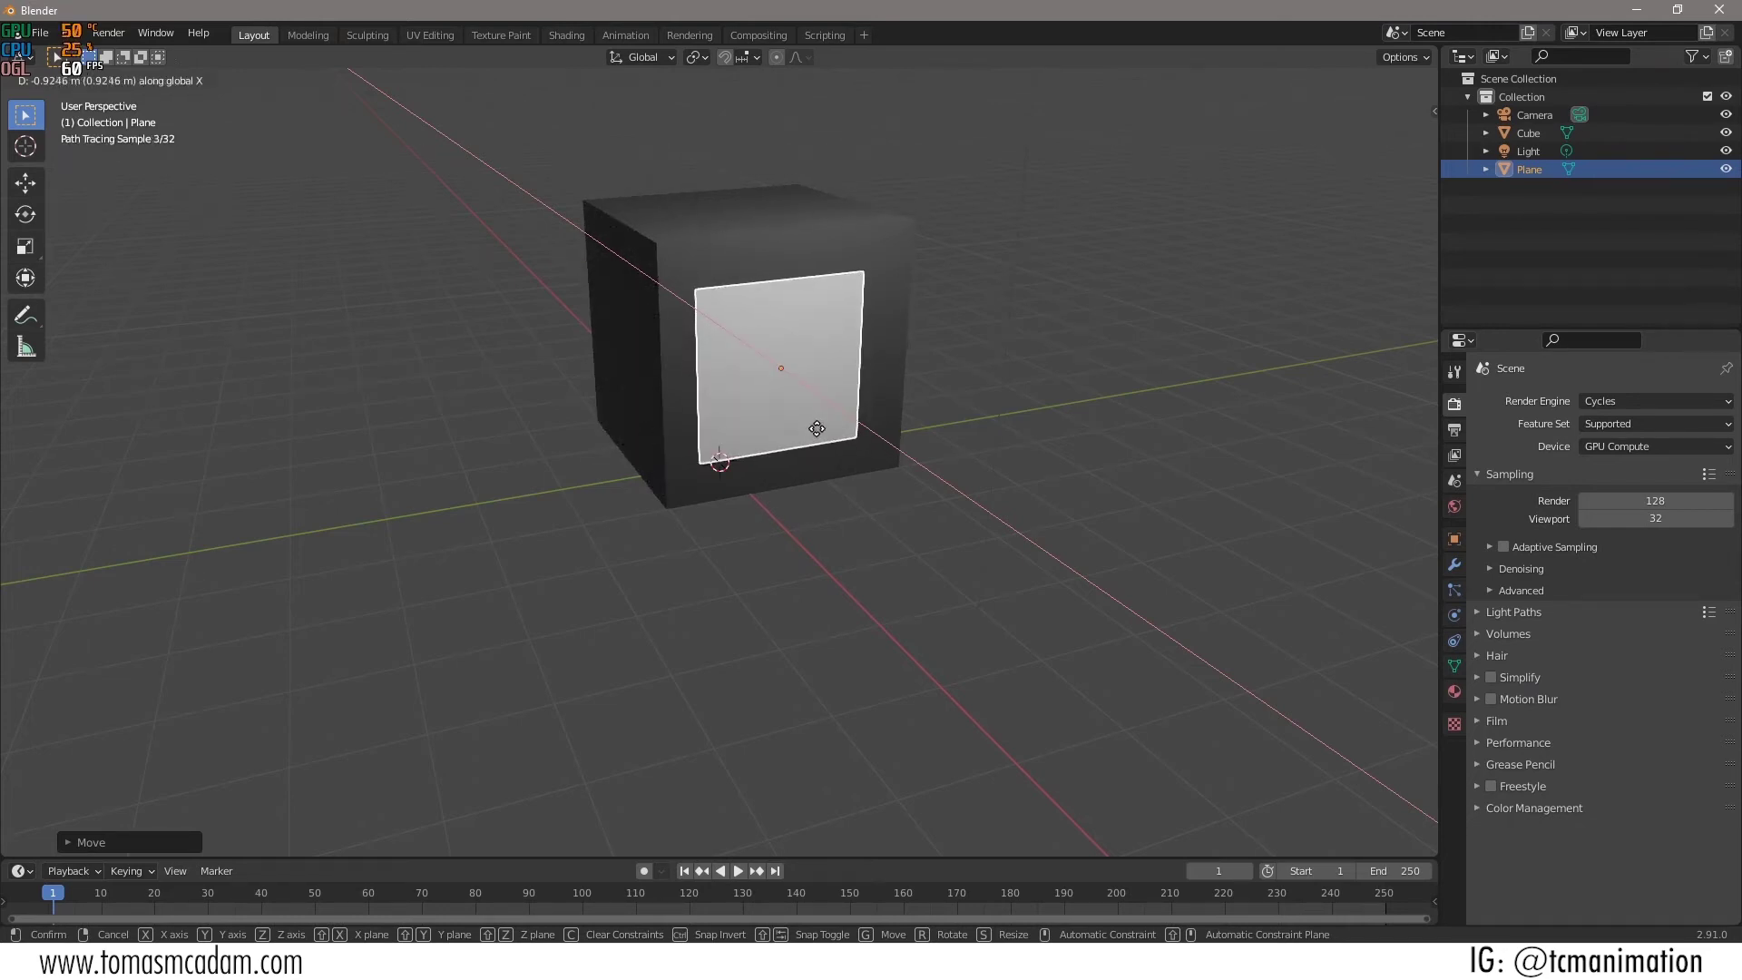
left_click(818, 428)
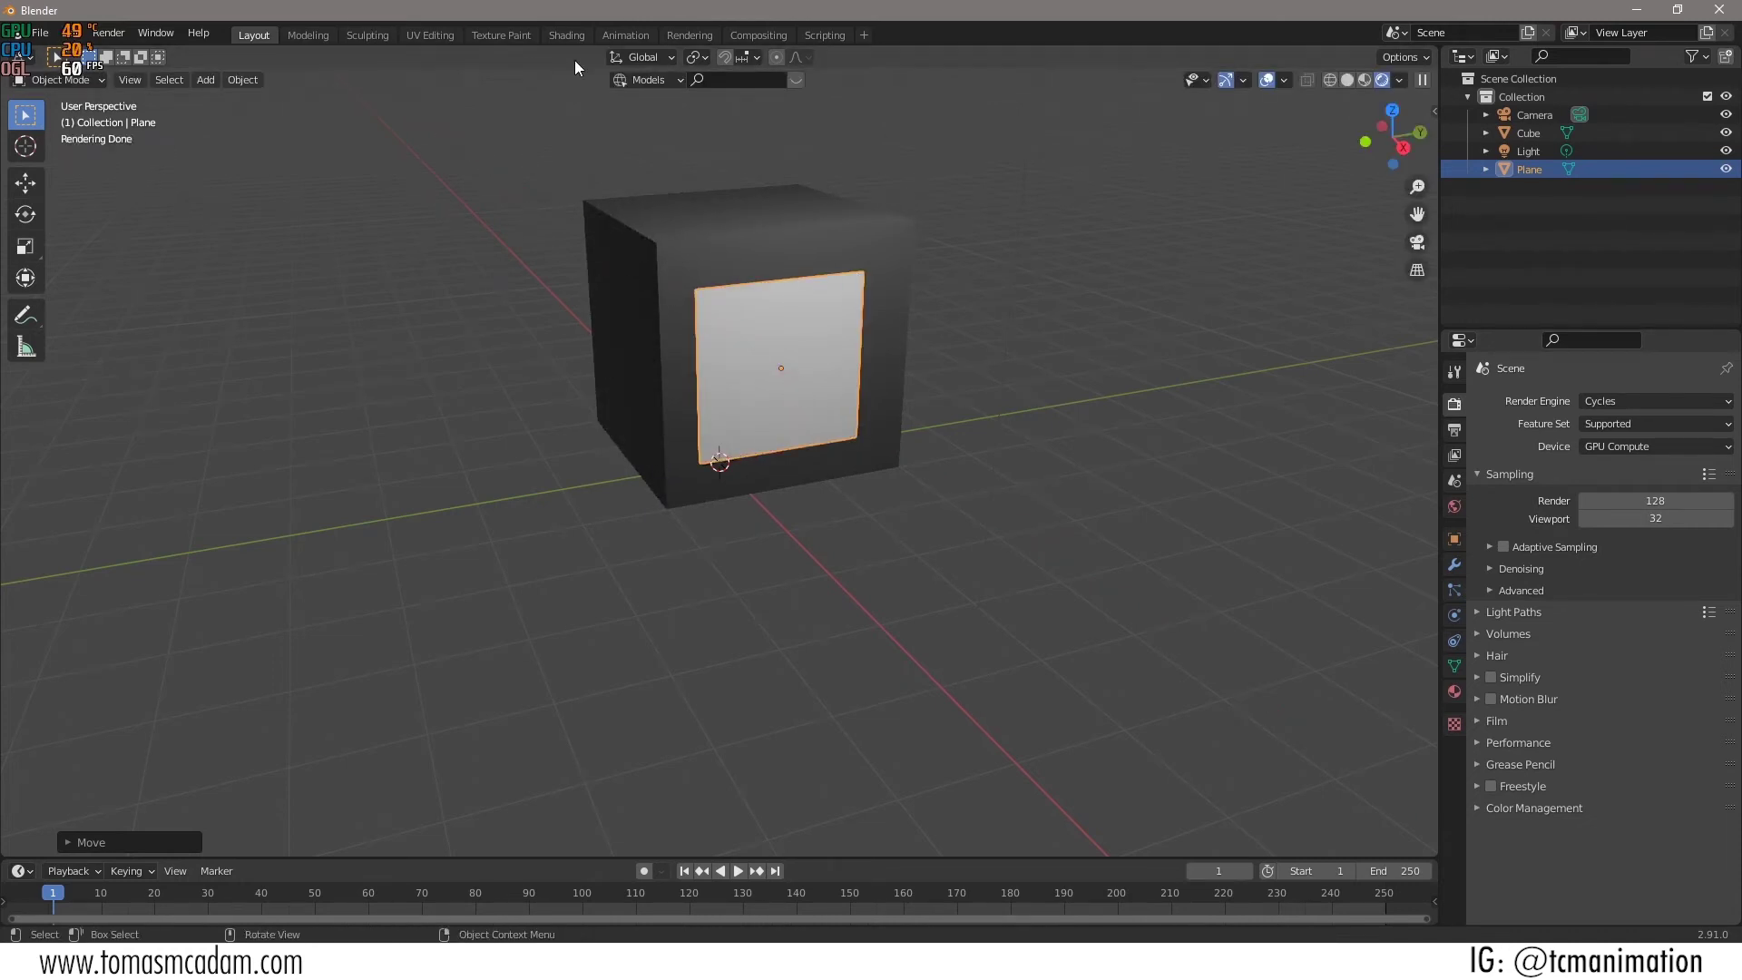
In the Shading workspace, create a new material for the plane and add an Image Texture node beside the Principled BSDF.
left_click(566, 37)
left_click(873, 563)
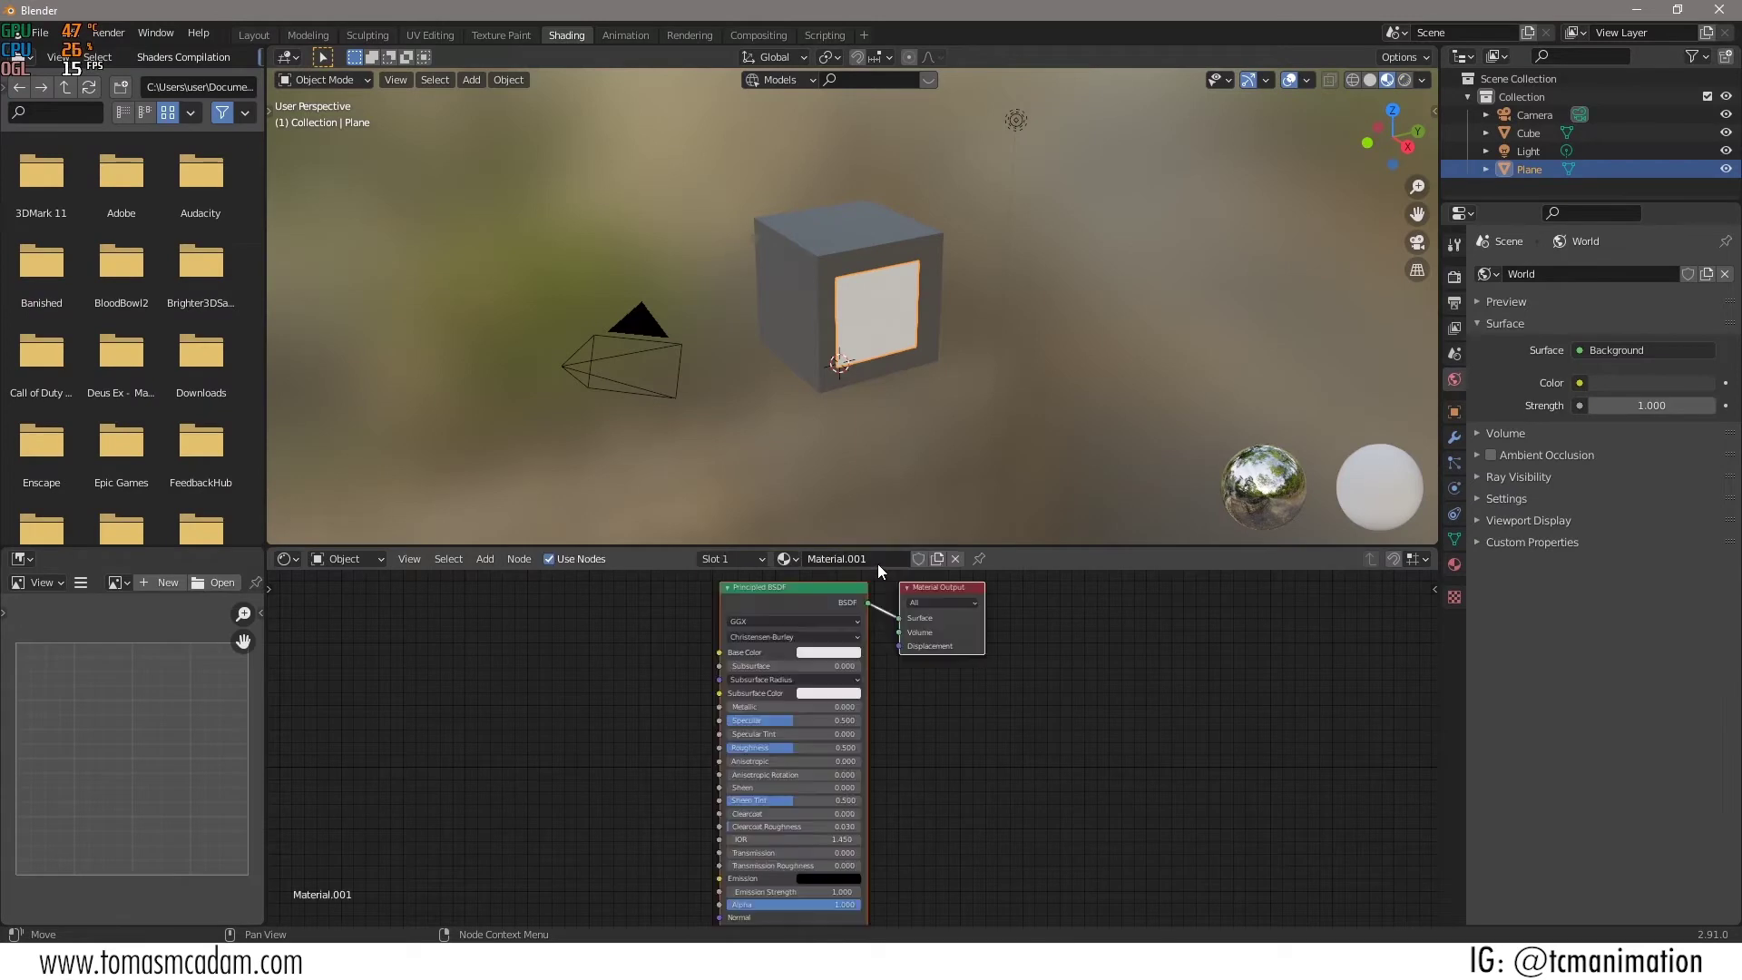
middle_click_drag(698, 589, 868, 653)
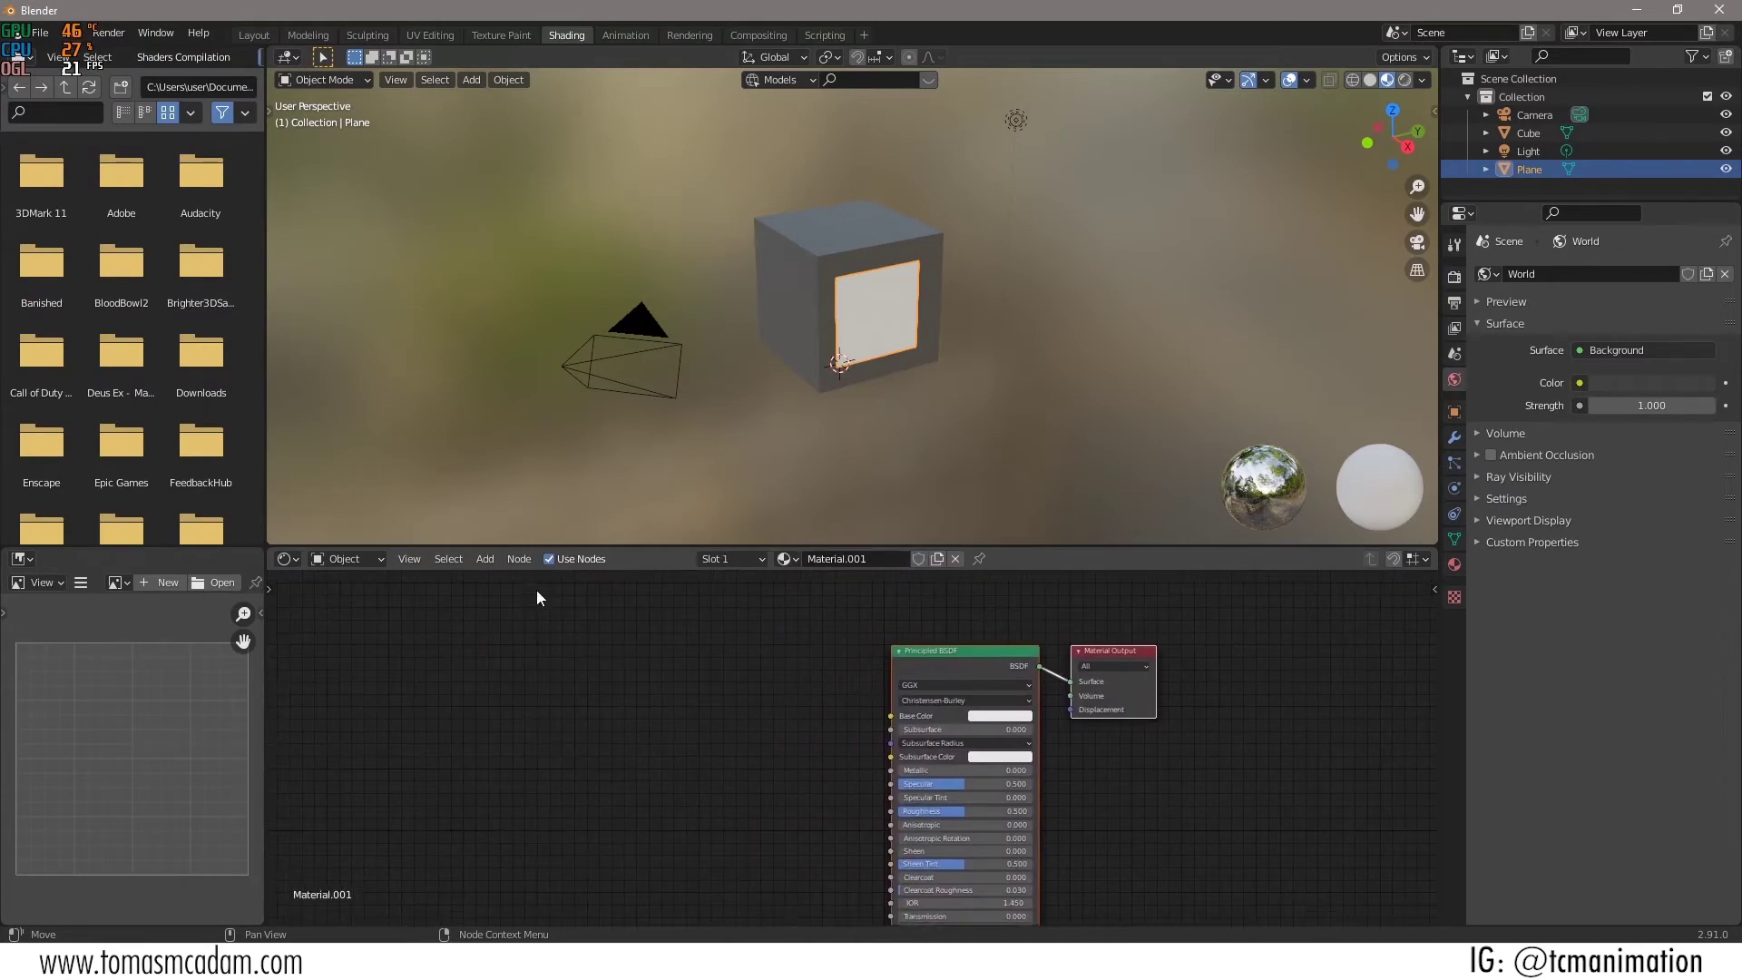
left_click(481, 561)
mouse_move(528, 658)
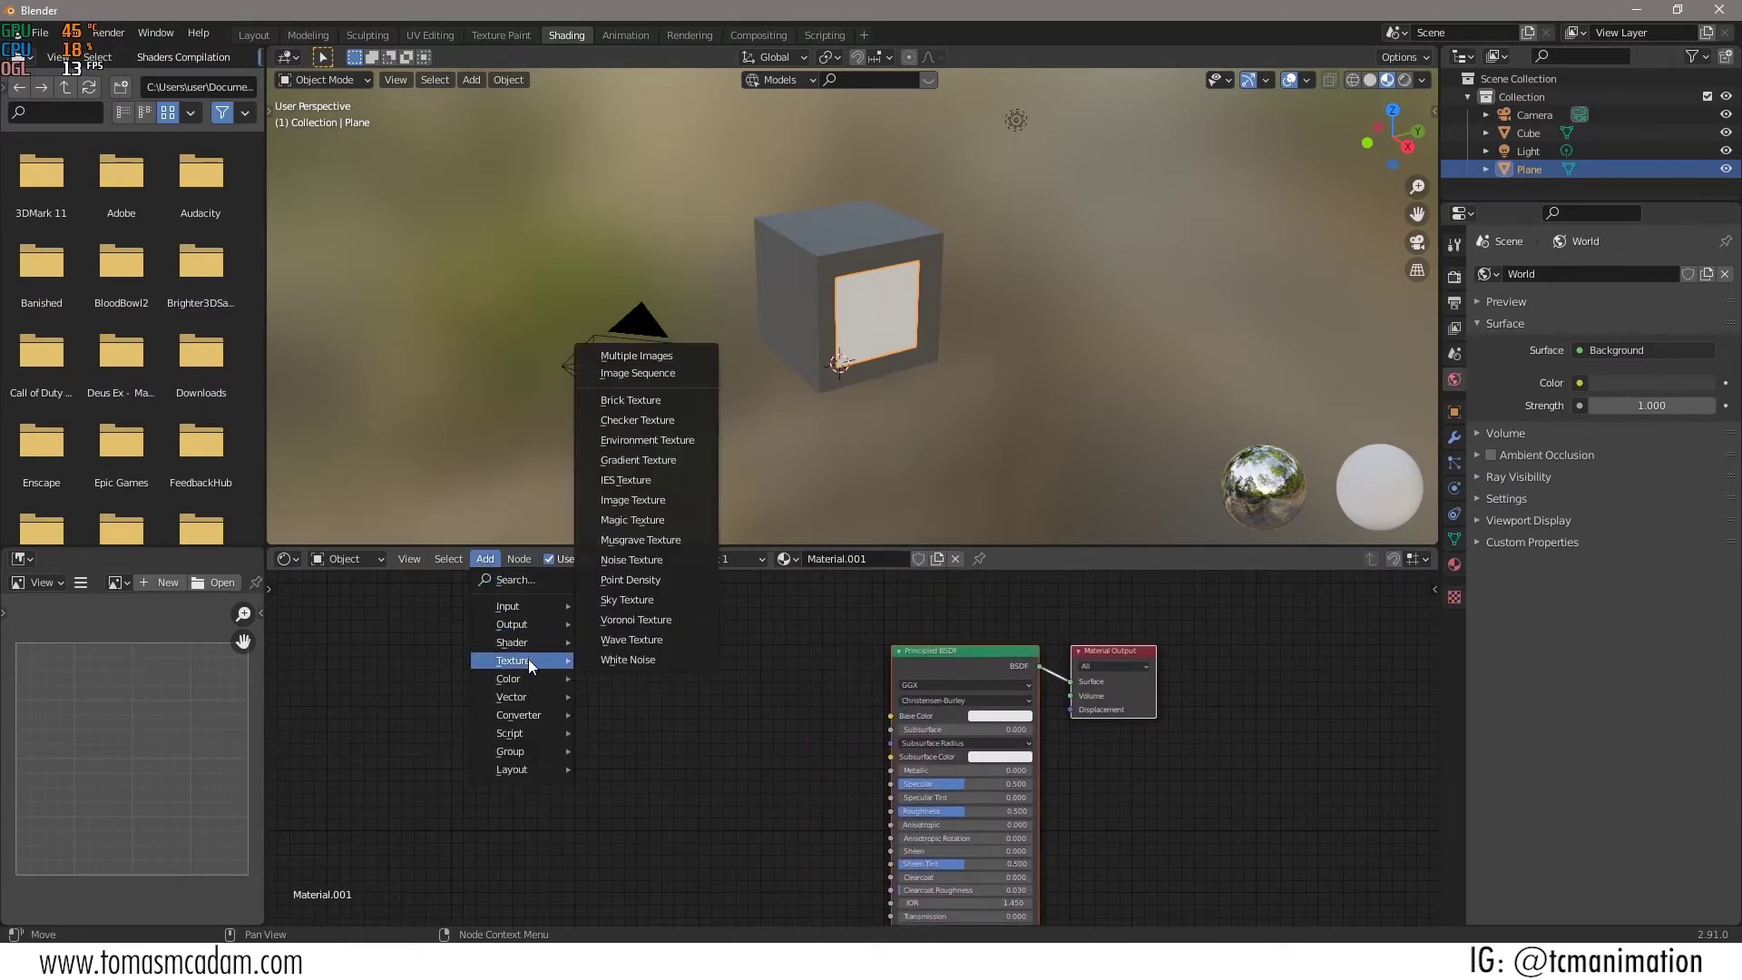
left_click(651, 509)
left_click(581, 727)
Load the gas-mask skull PNG from D:\Assets\Images into the Image Texture node and link its Color to the Principled BSDF's Base Color.
left_click(686, 744)
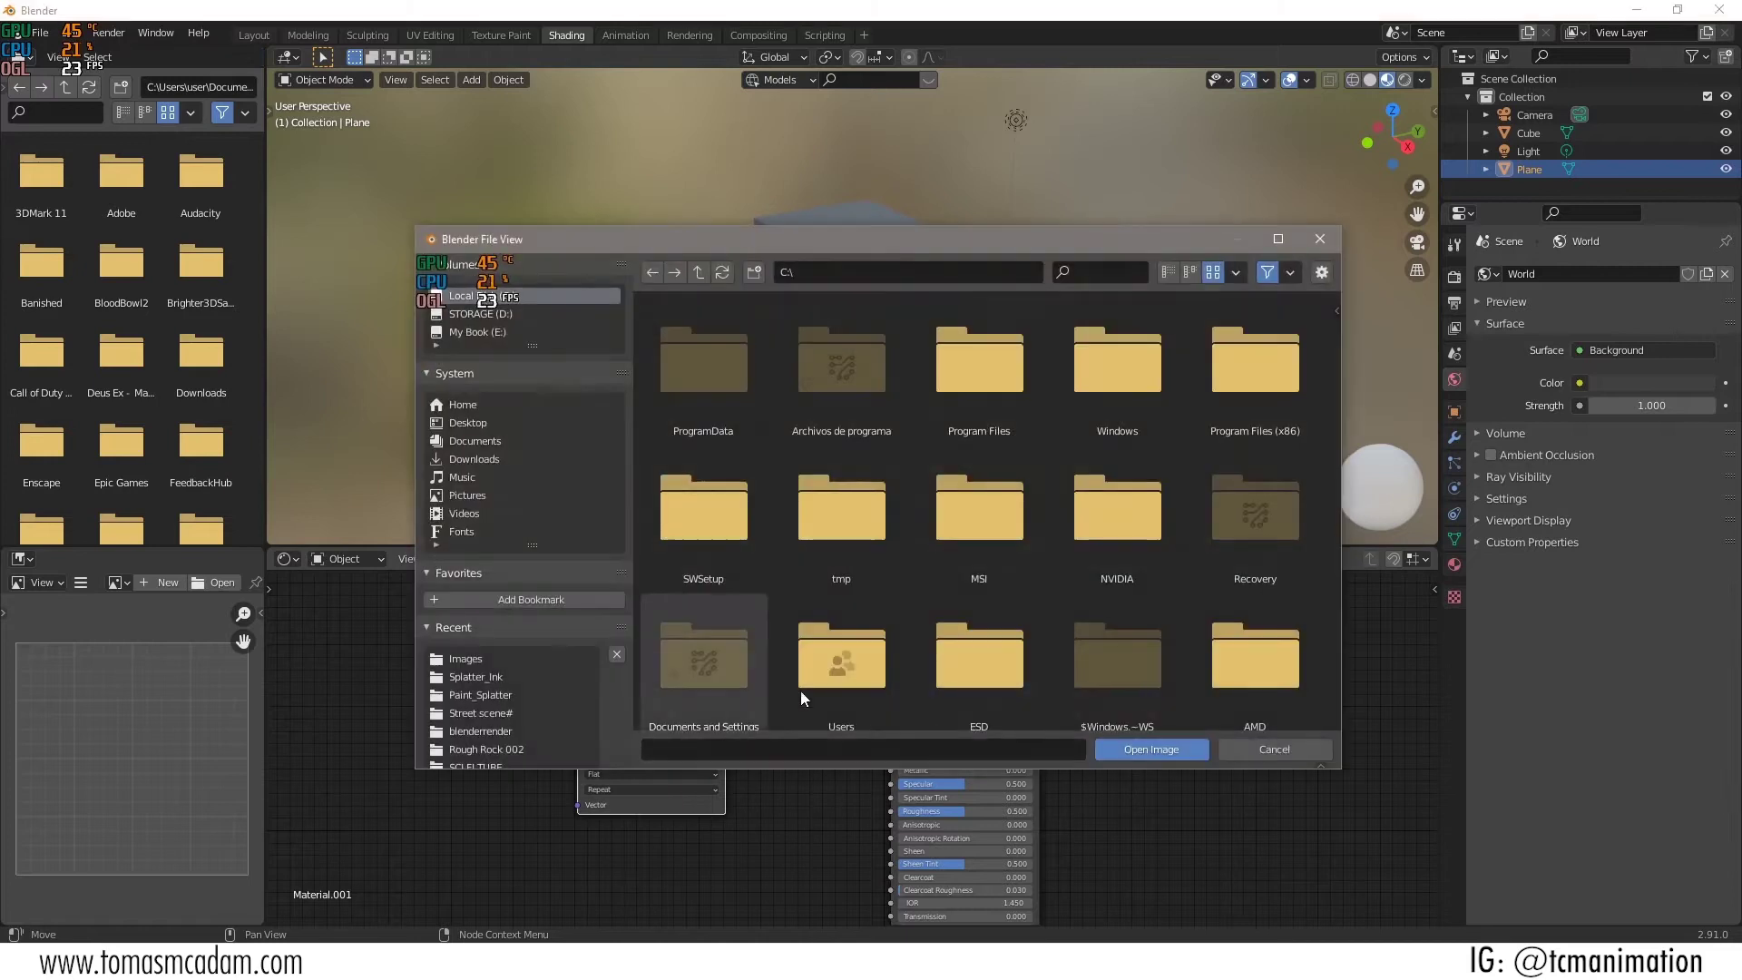
left_click(466, 314)
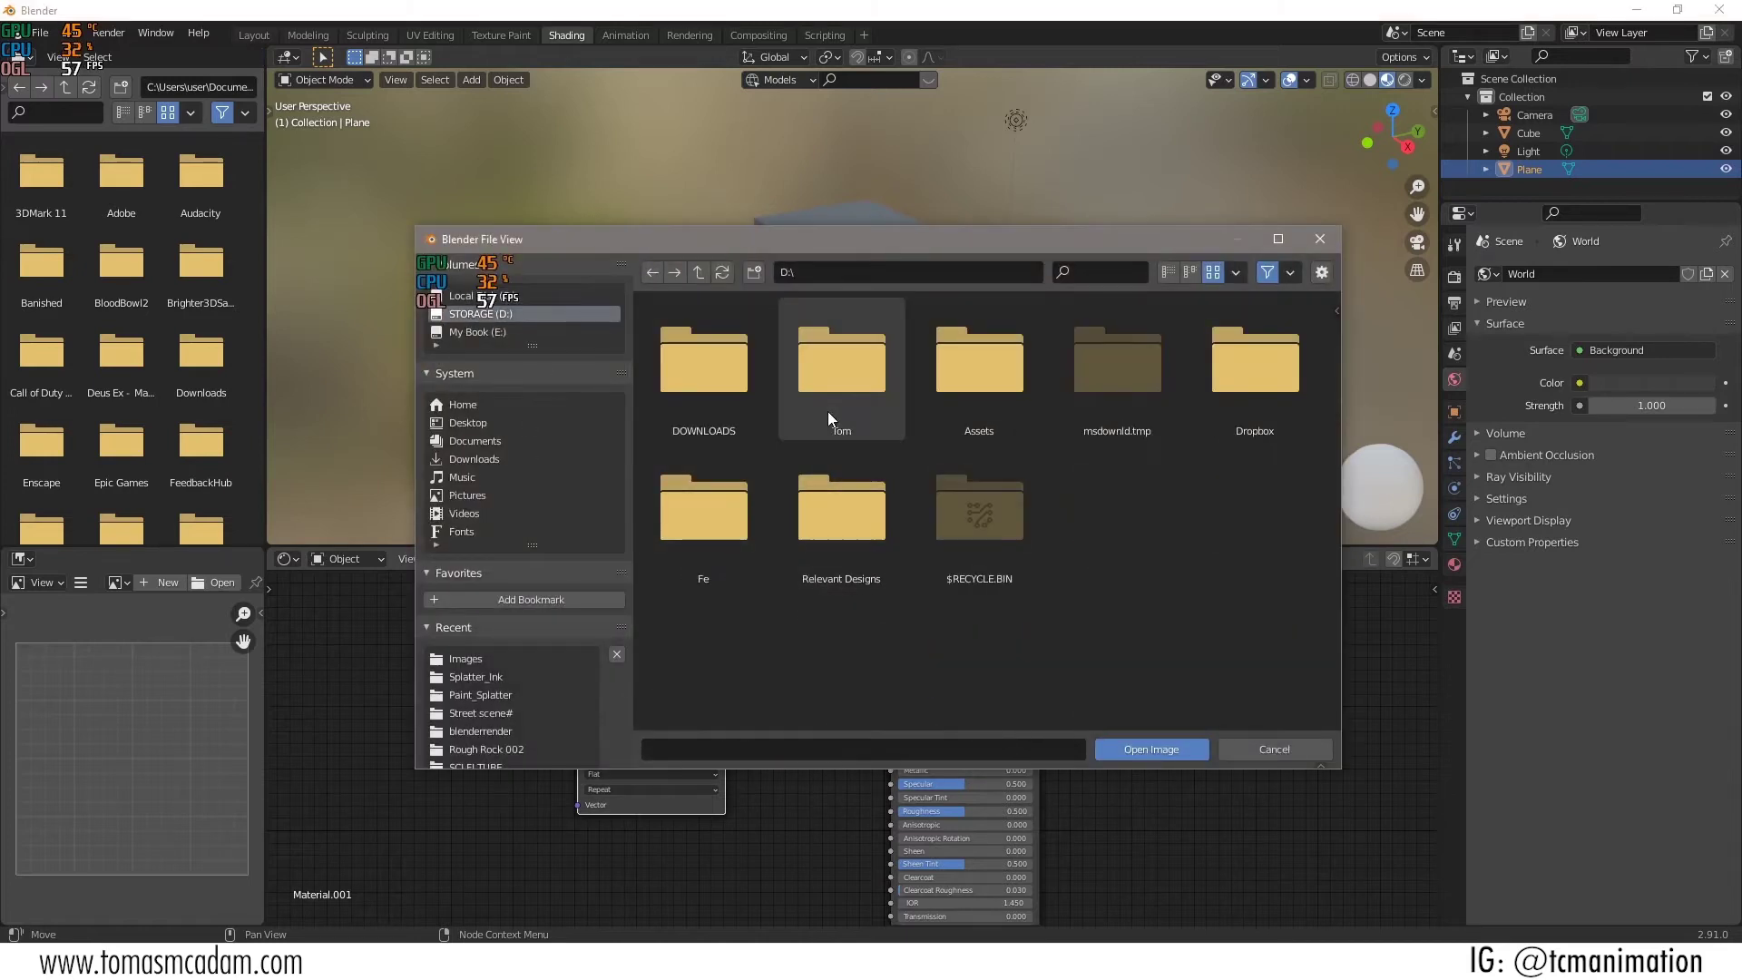
left_click(935, 375)
left_click(692, 362)
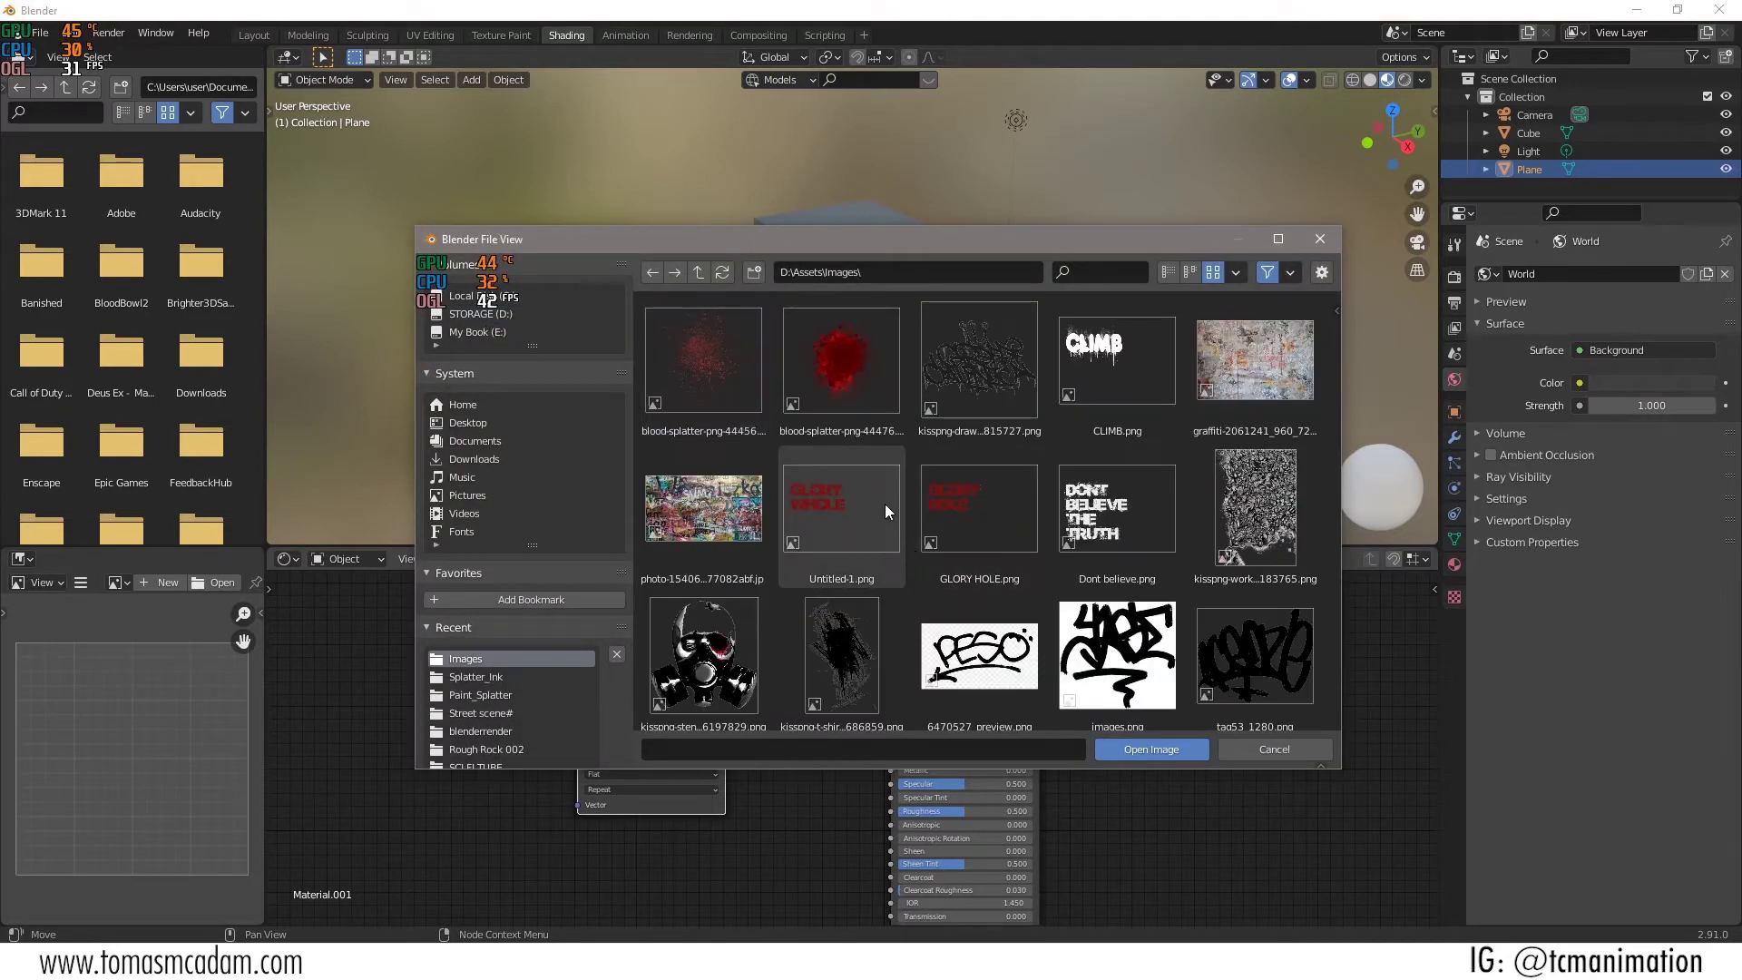
double_click(702, 654)
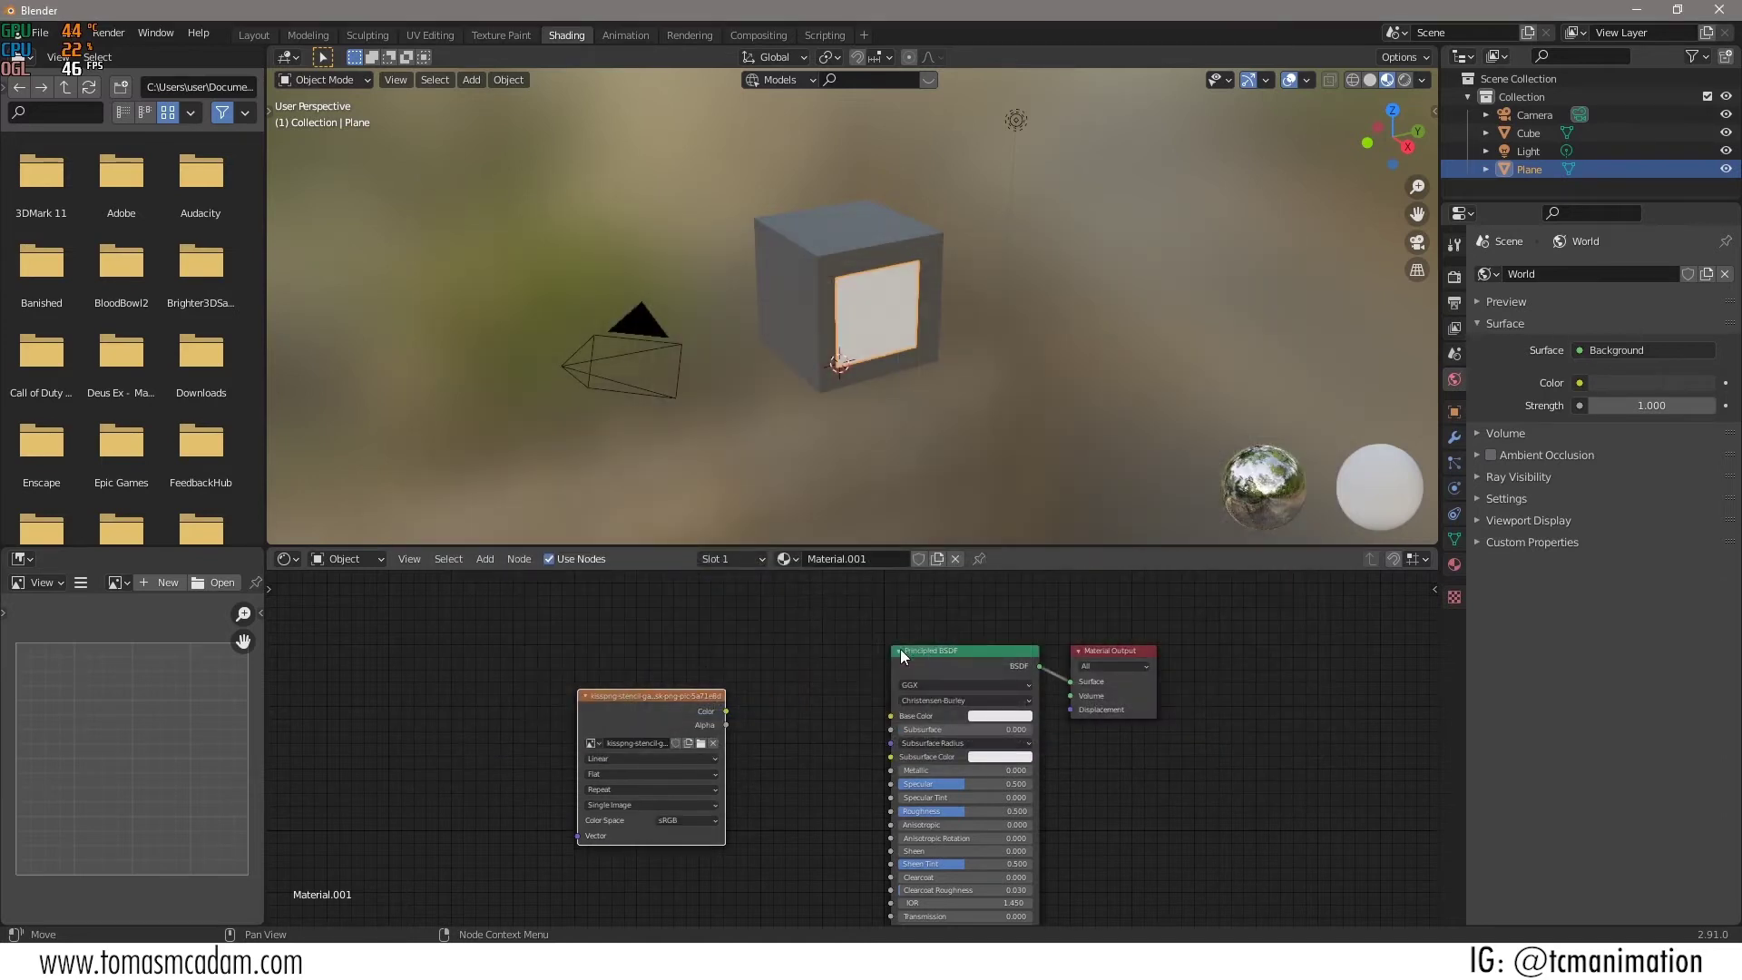
left_click_drag(726, 710, 892, 716)
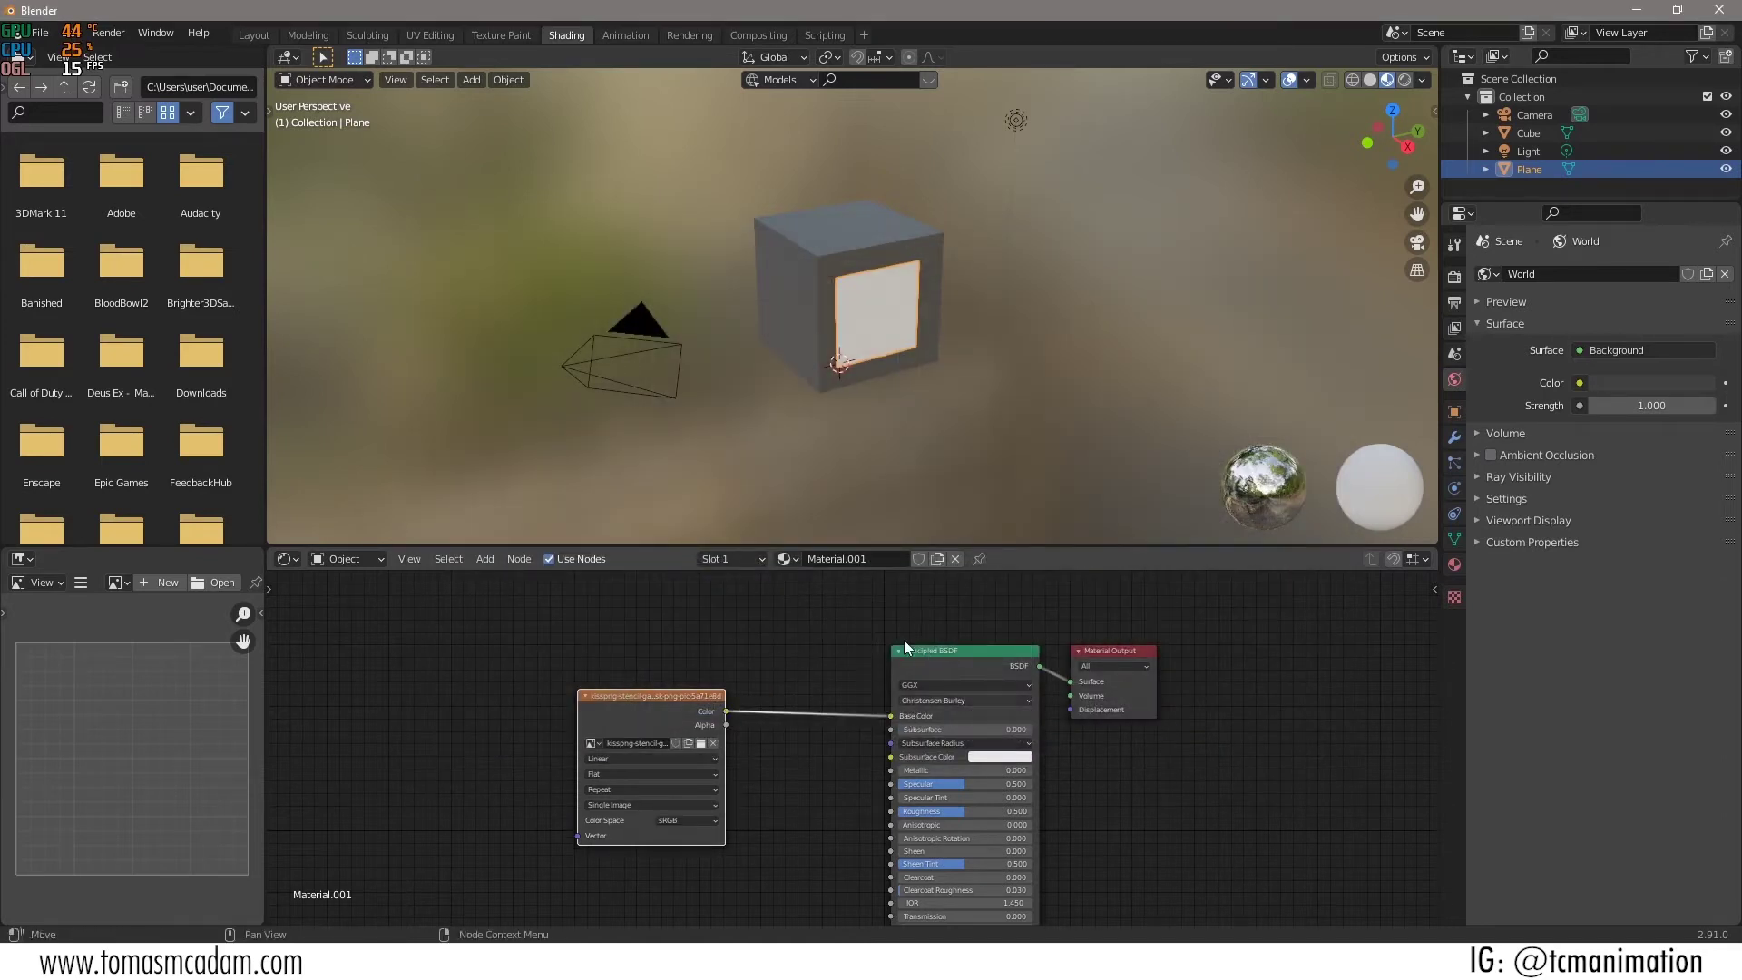
Rotate the plane a quarter turn about the X axis so the skull image is upright, and show the viewport in rendered shading.
scroll(972, 336, "up", 6)
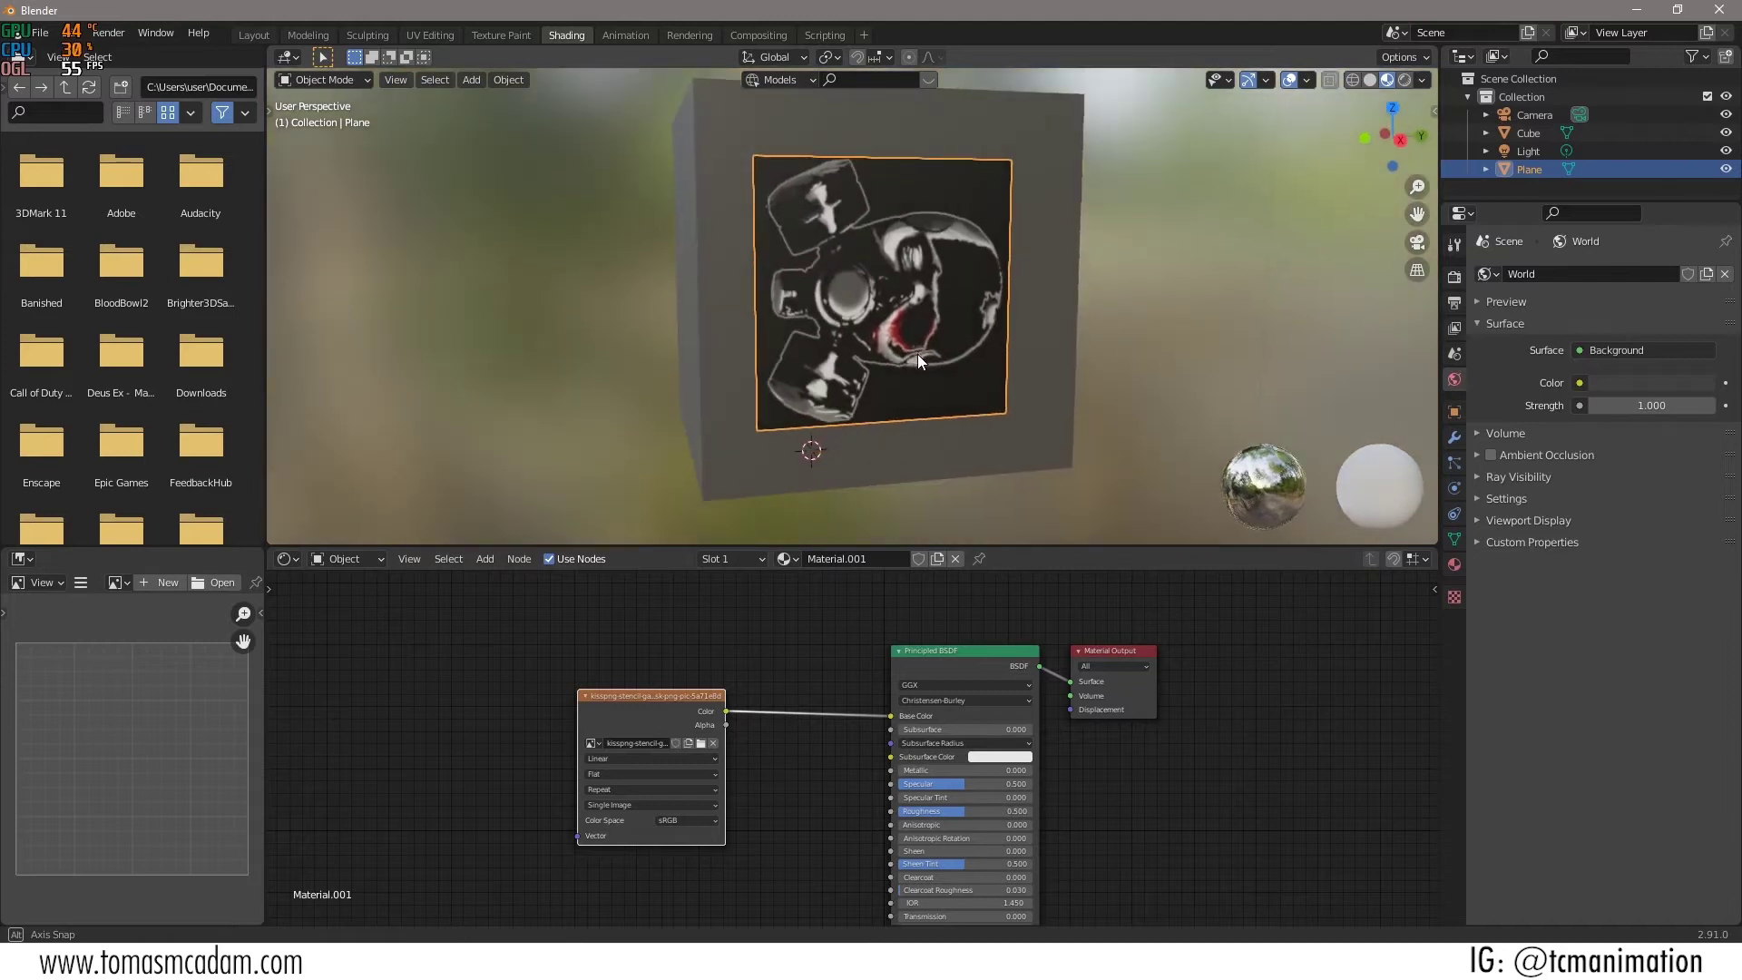
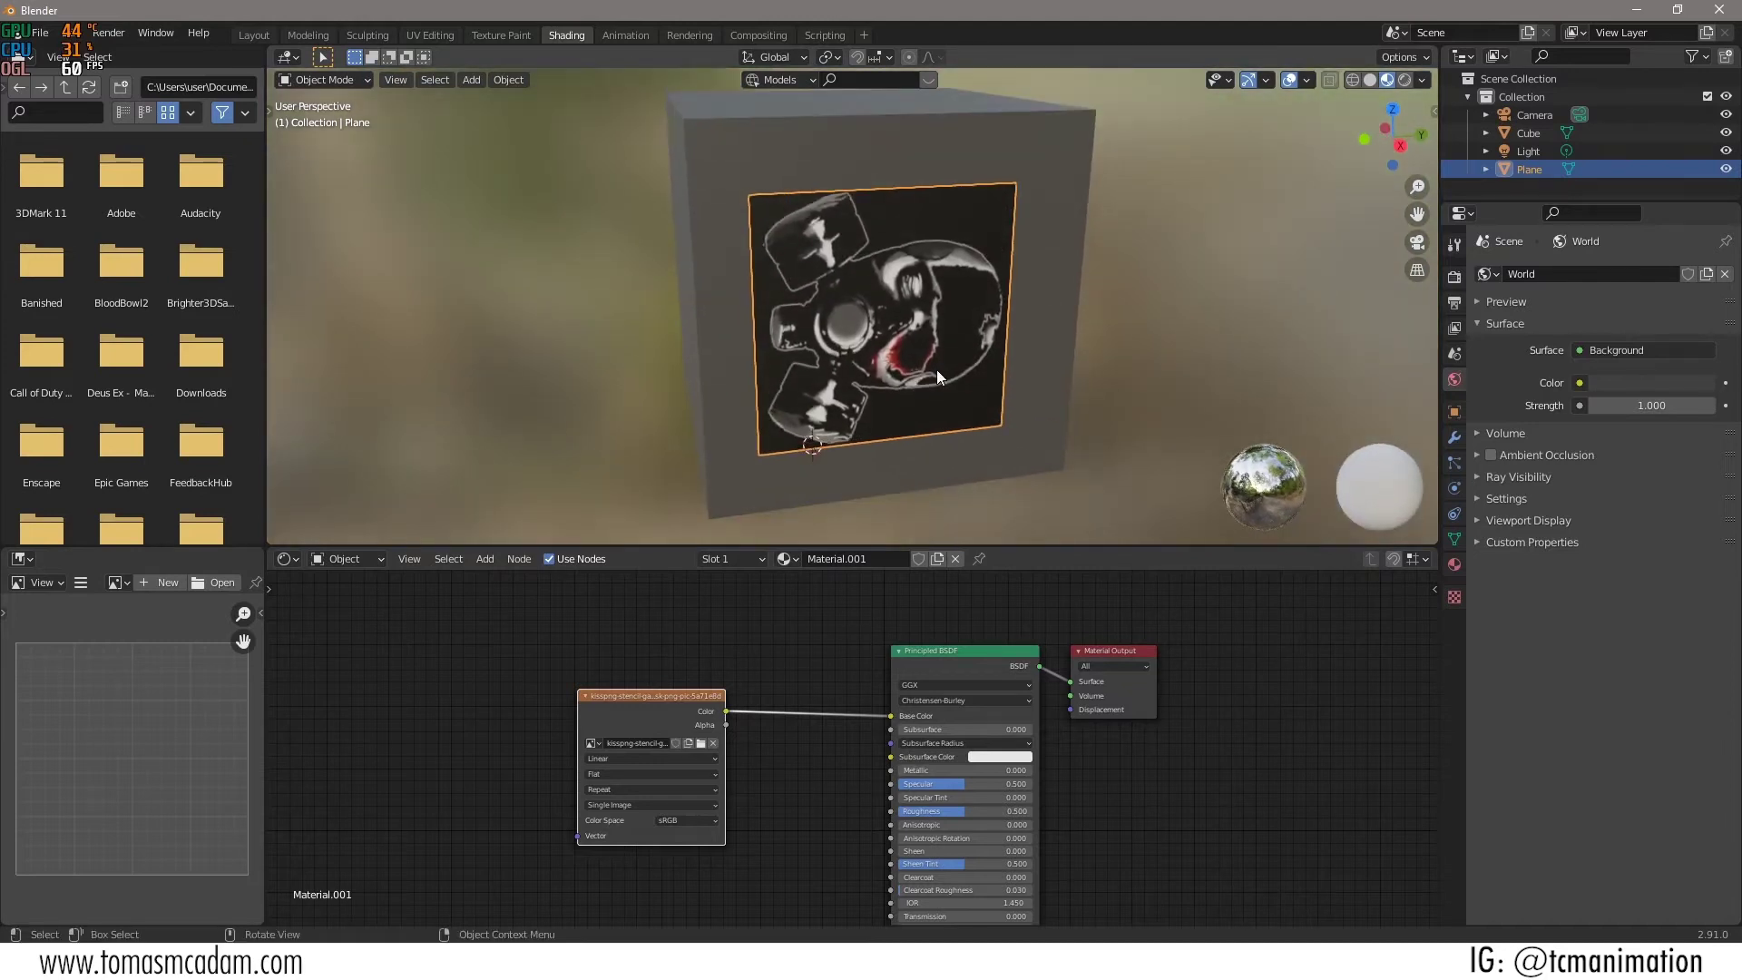
key("r")
key("x")
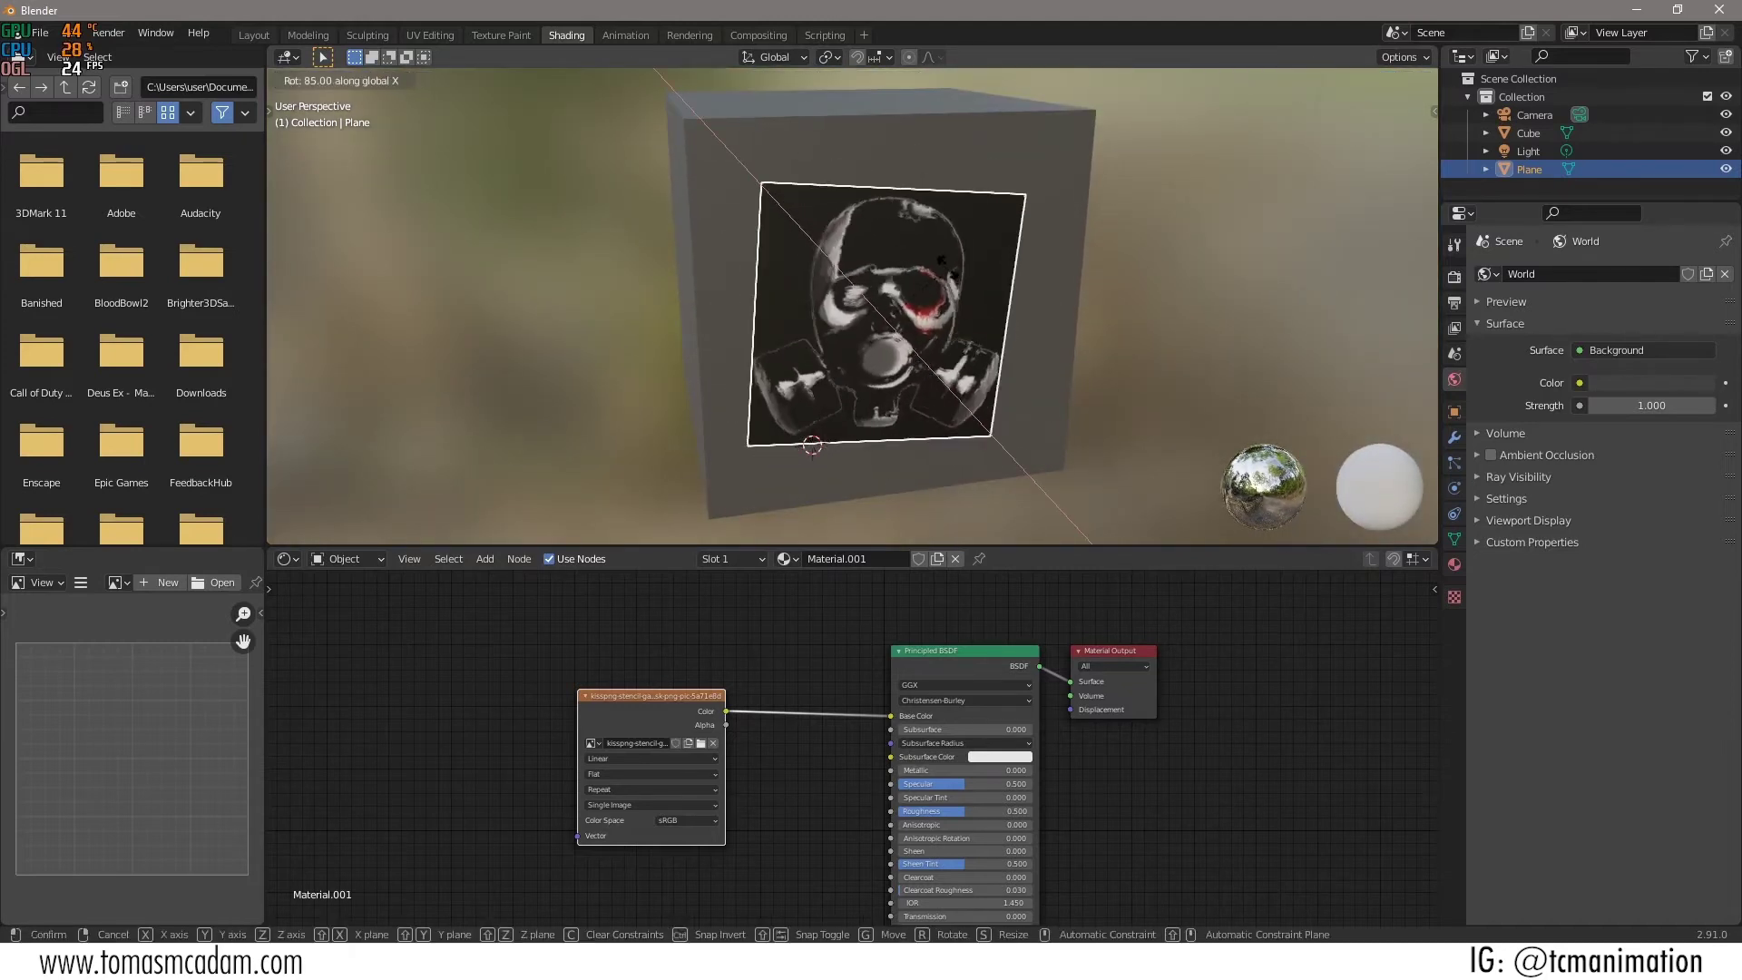
left_click(917, 292)
middle_click_drag(891, 372, 922, 362)
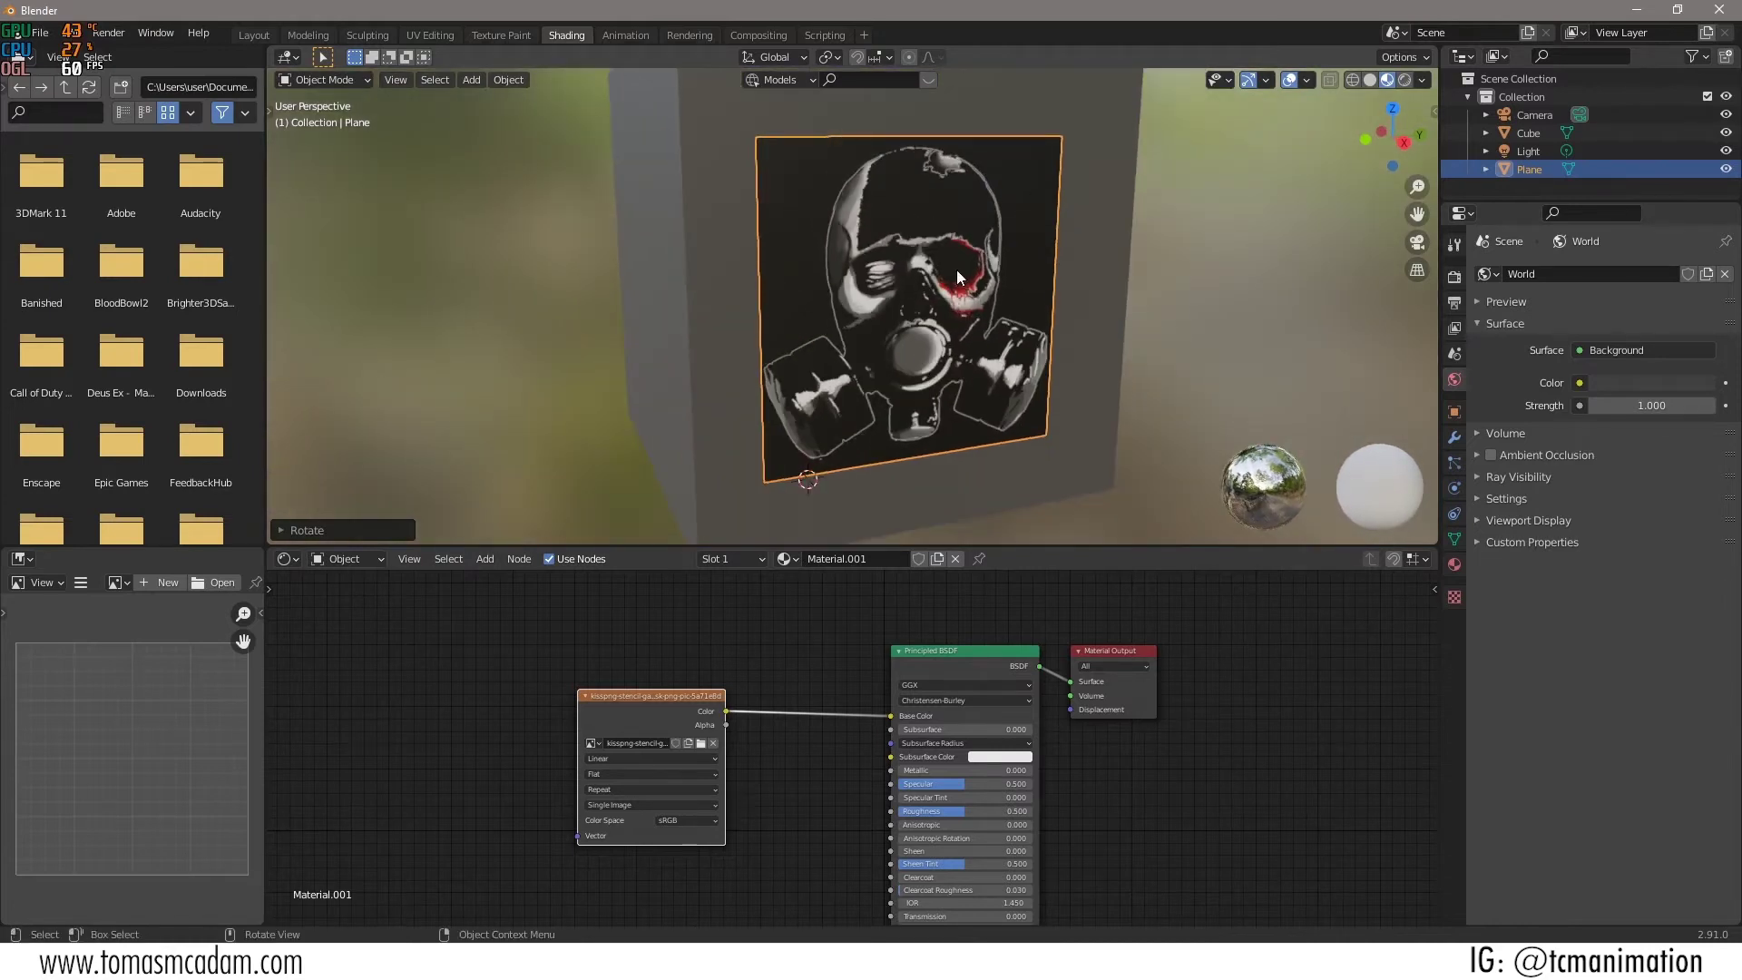
left_click(1405, 81)
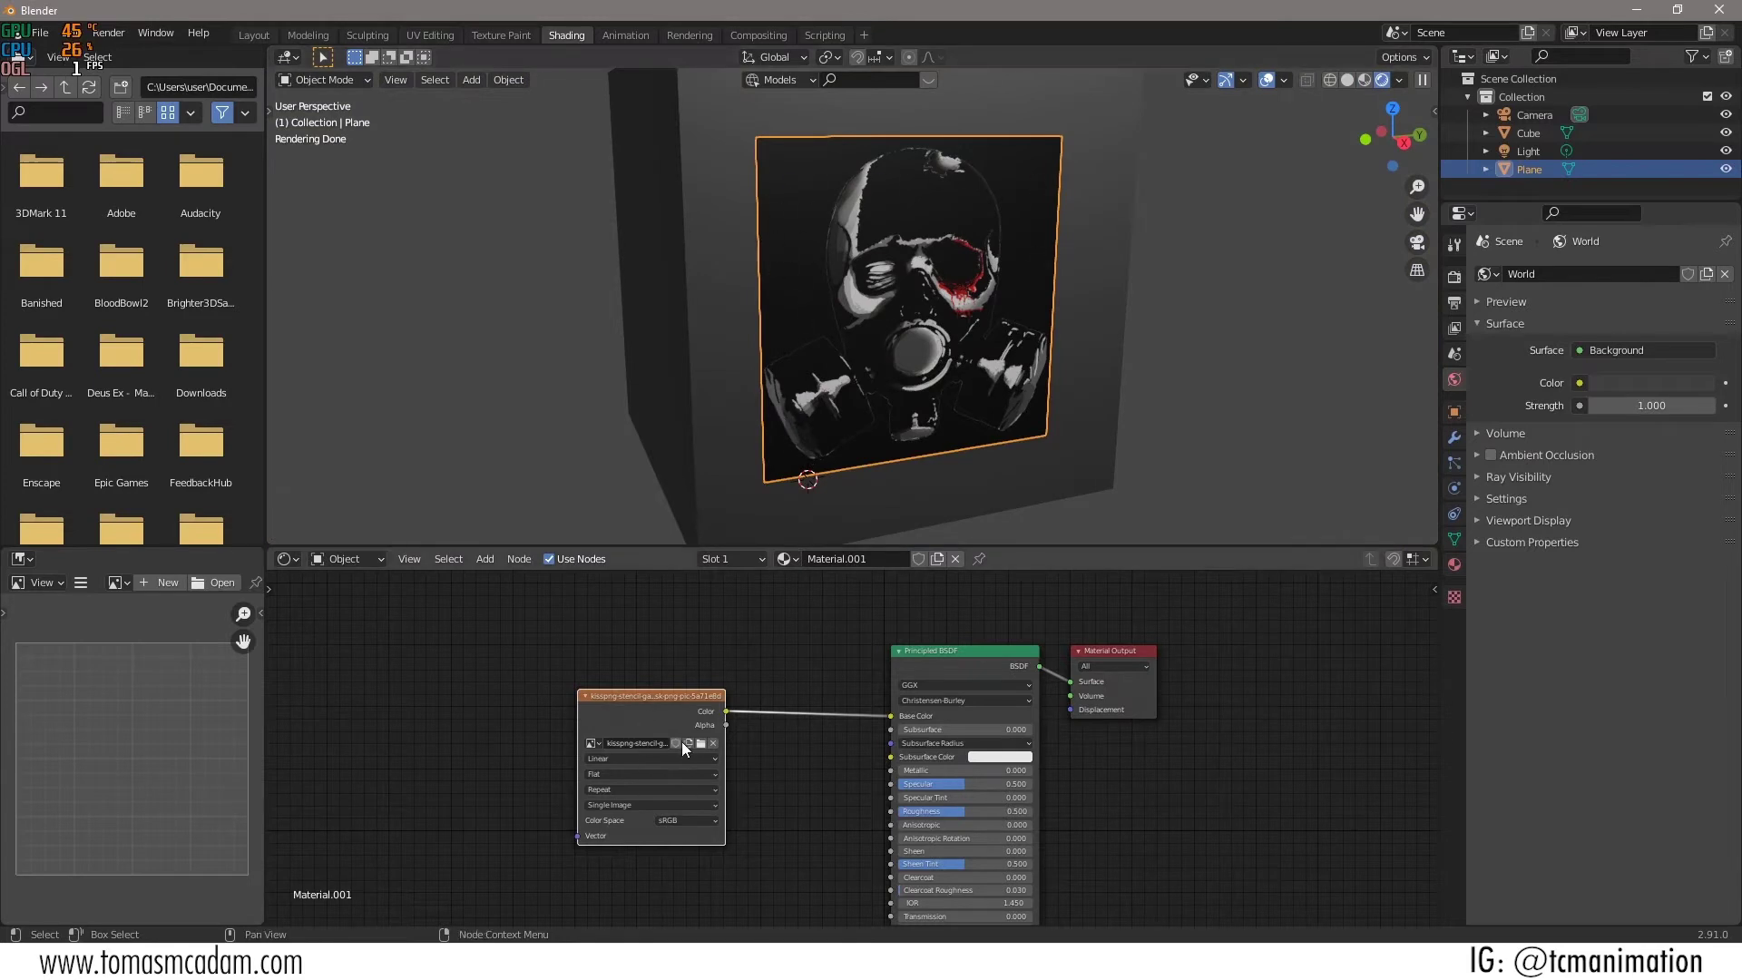
Spread the material nodes apart and insert a Mix Shader node between the Principled BSDF and the Material Output.
left_click_drag(725, 764, 574, 744)
left_click_drag(943, 650, 852, 680)
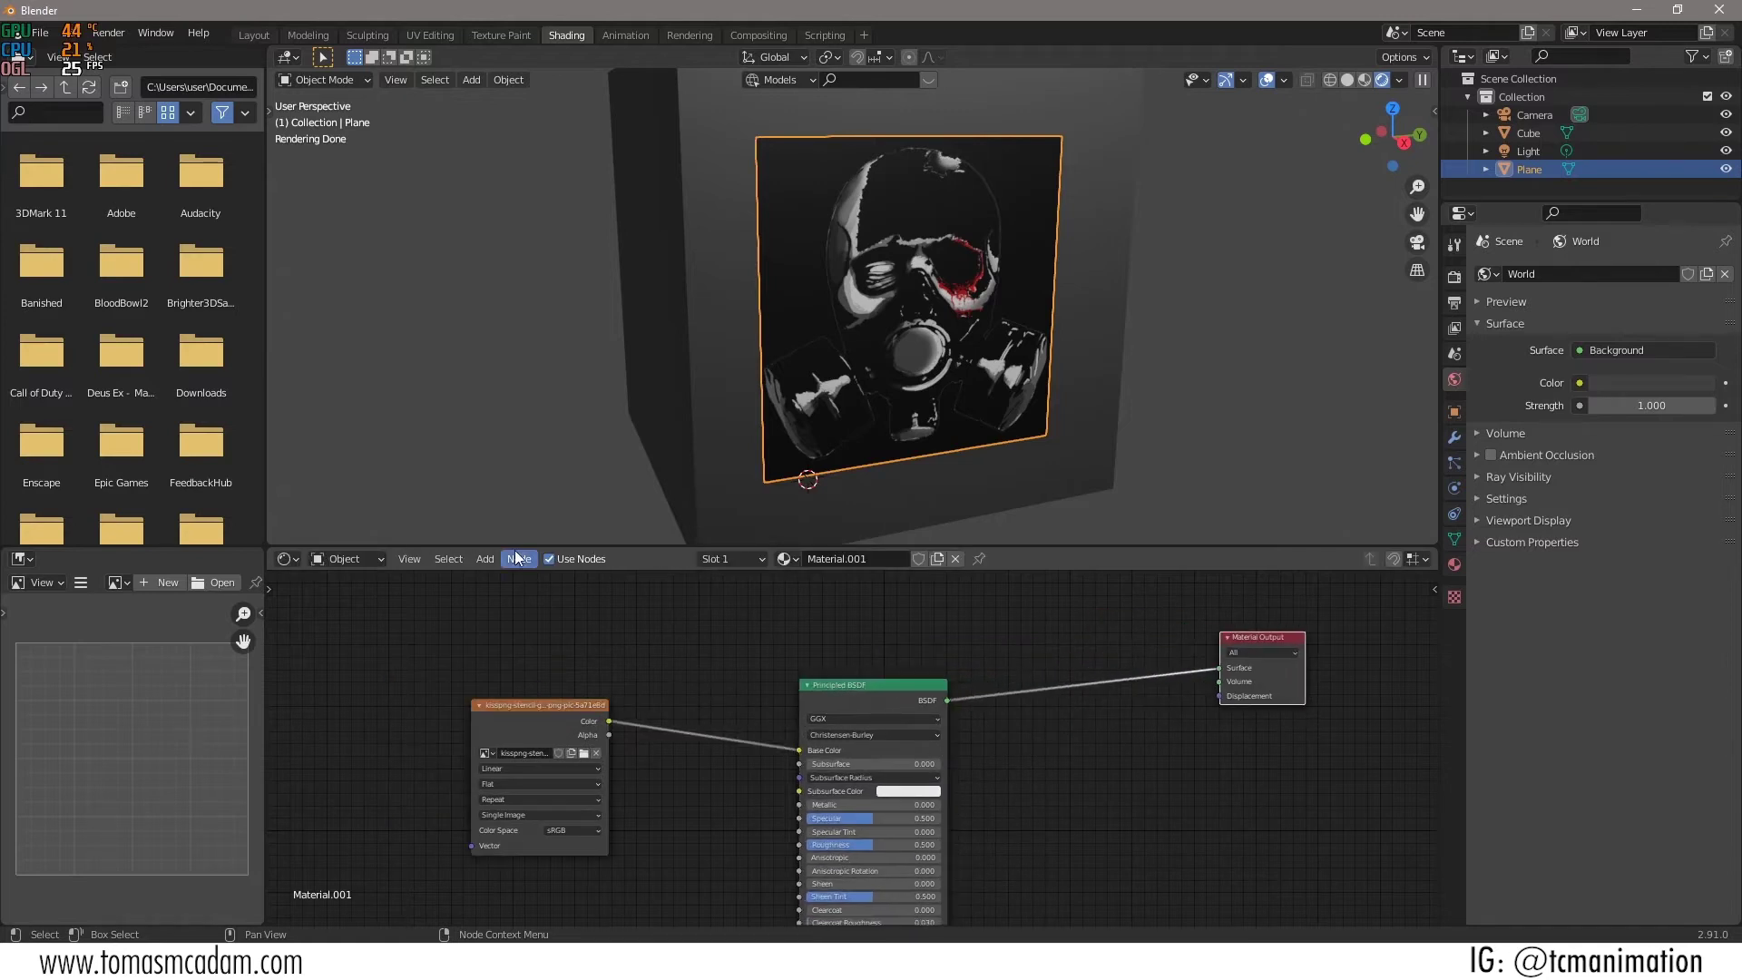
left_click(487, 559)
mouse_move(531, 642)
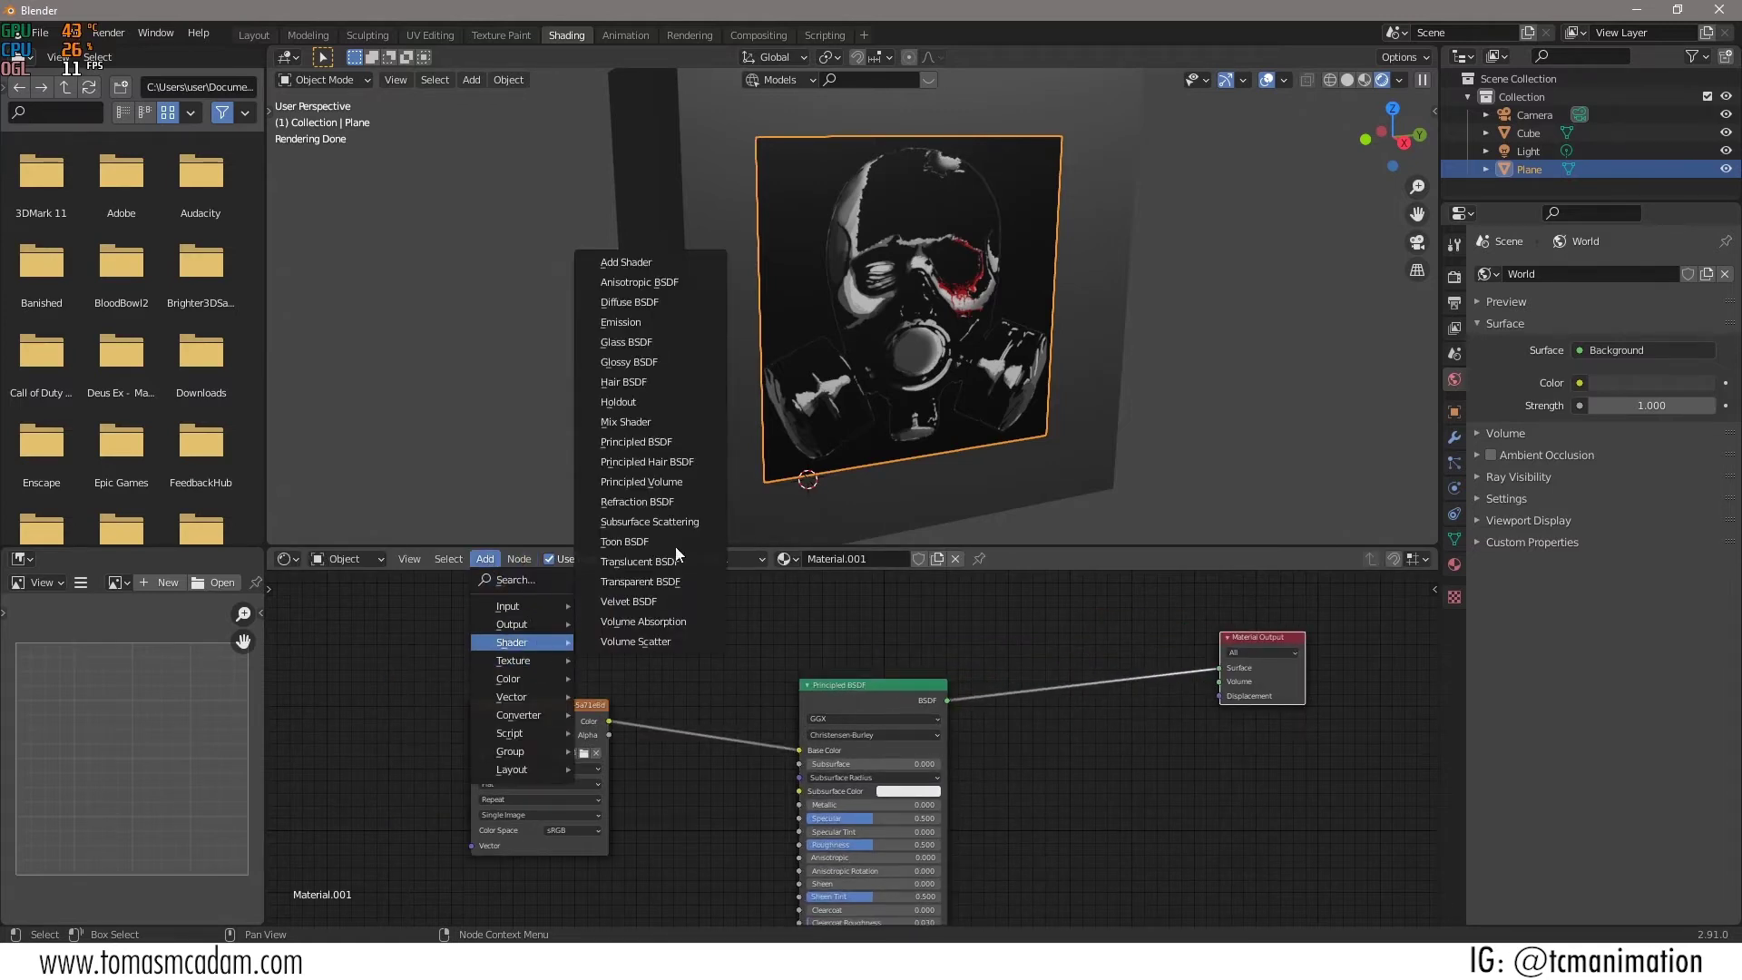
left_click(635, 421)
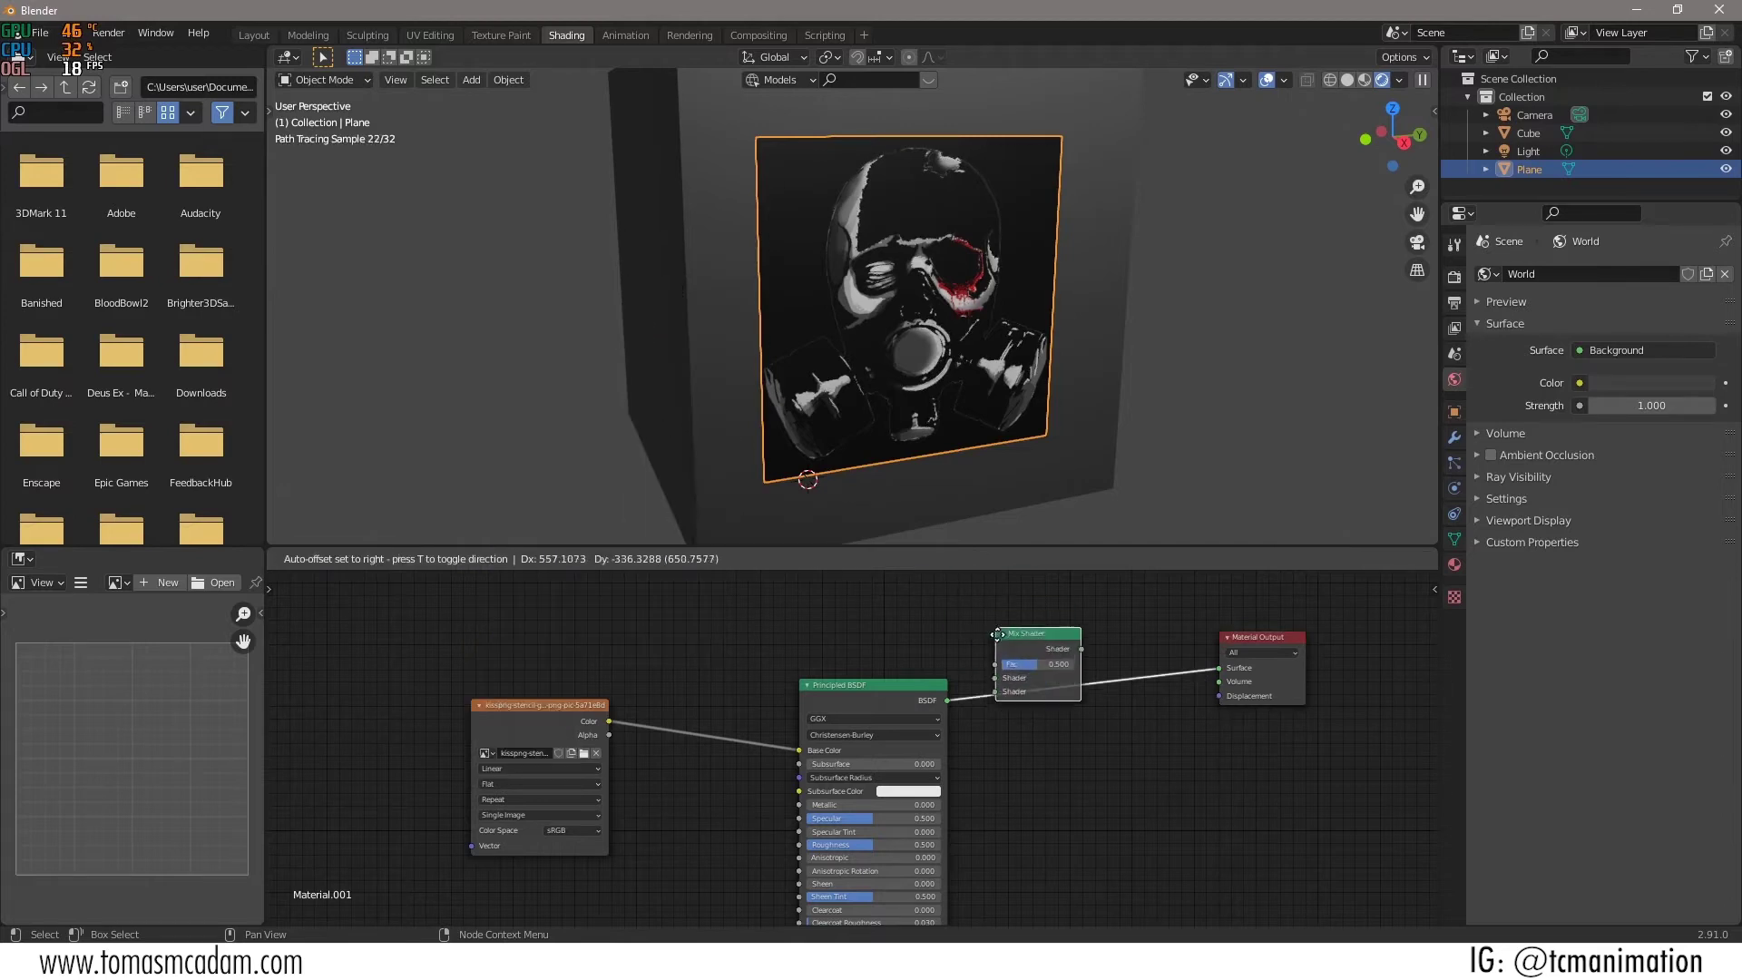
left_click(1070, 669)
left_click_drag(1064, 646, 1057, 594)
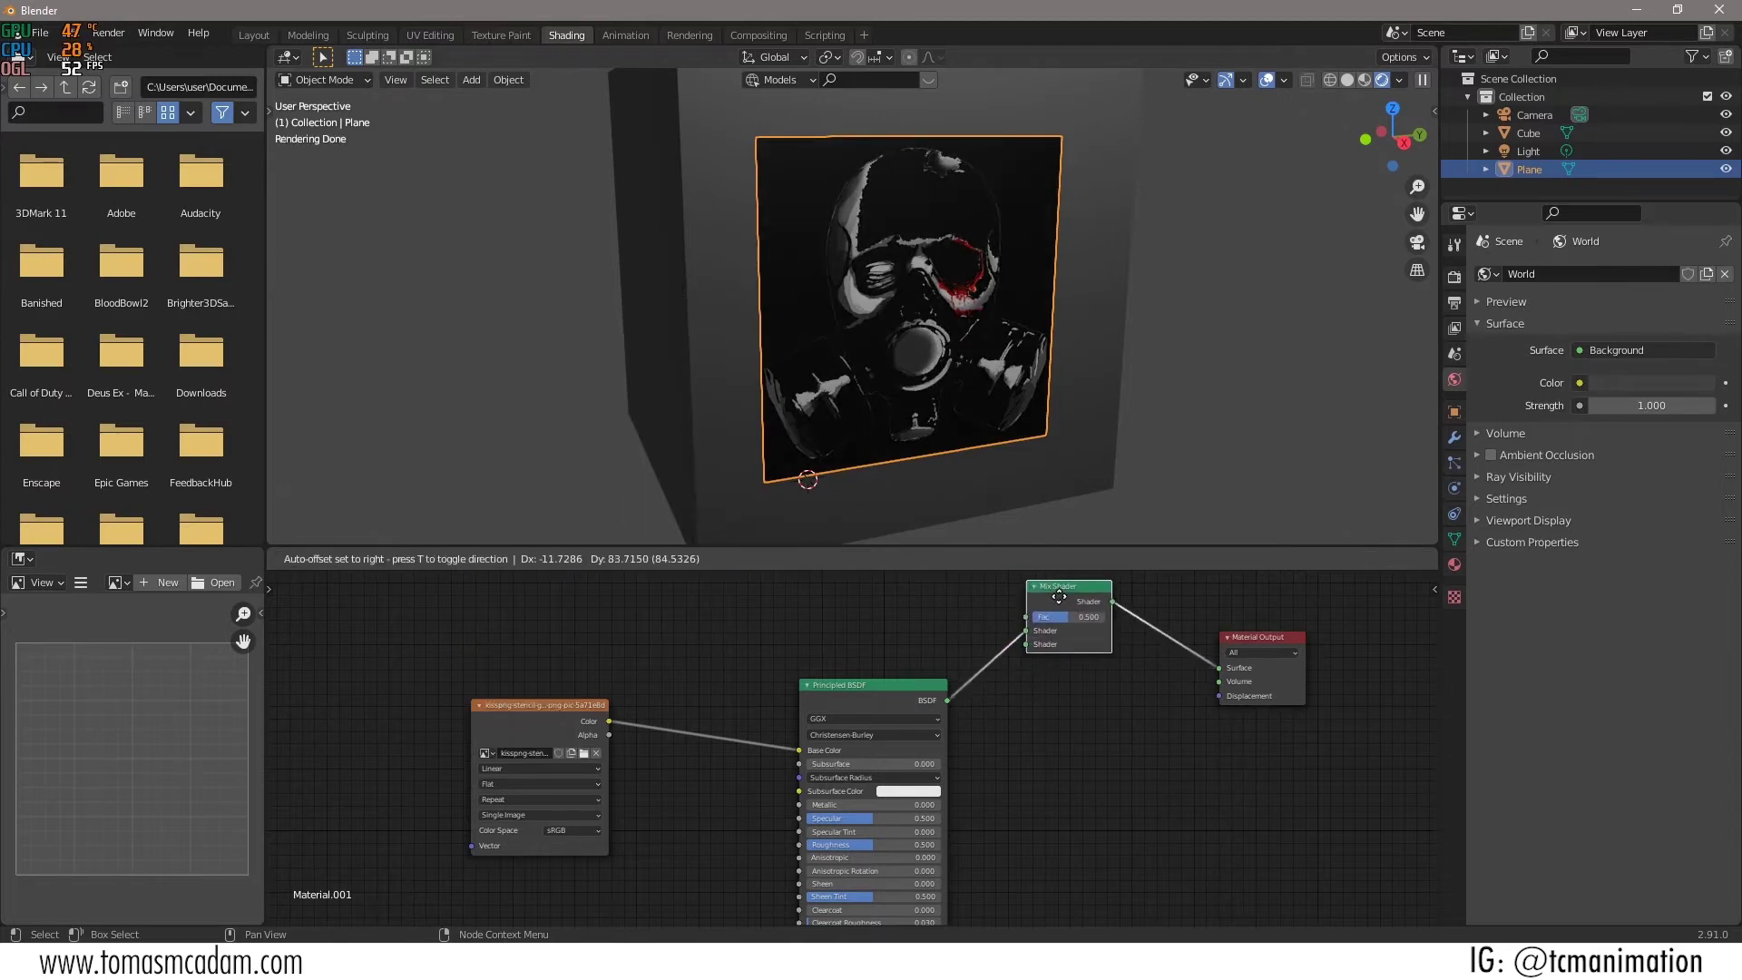
Add a Transparent BSDF node above the Principled BSDF and link it to the Mix Shader's second Shader input.
left_click(485, 559)
mouse_move(532, 646)
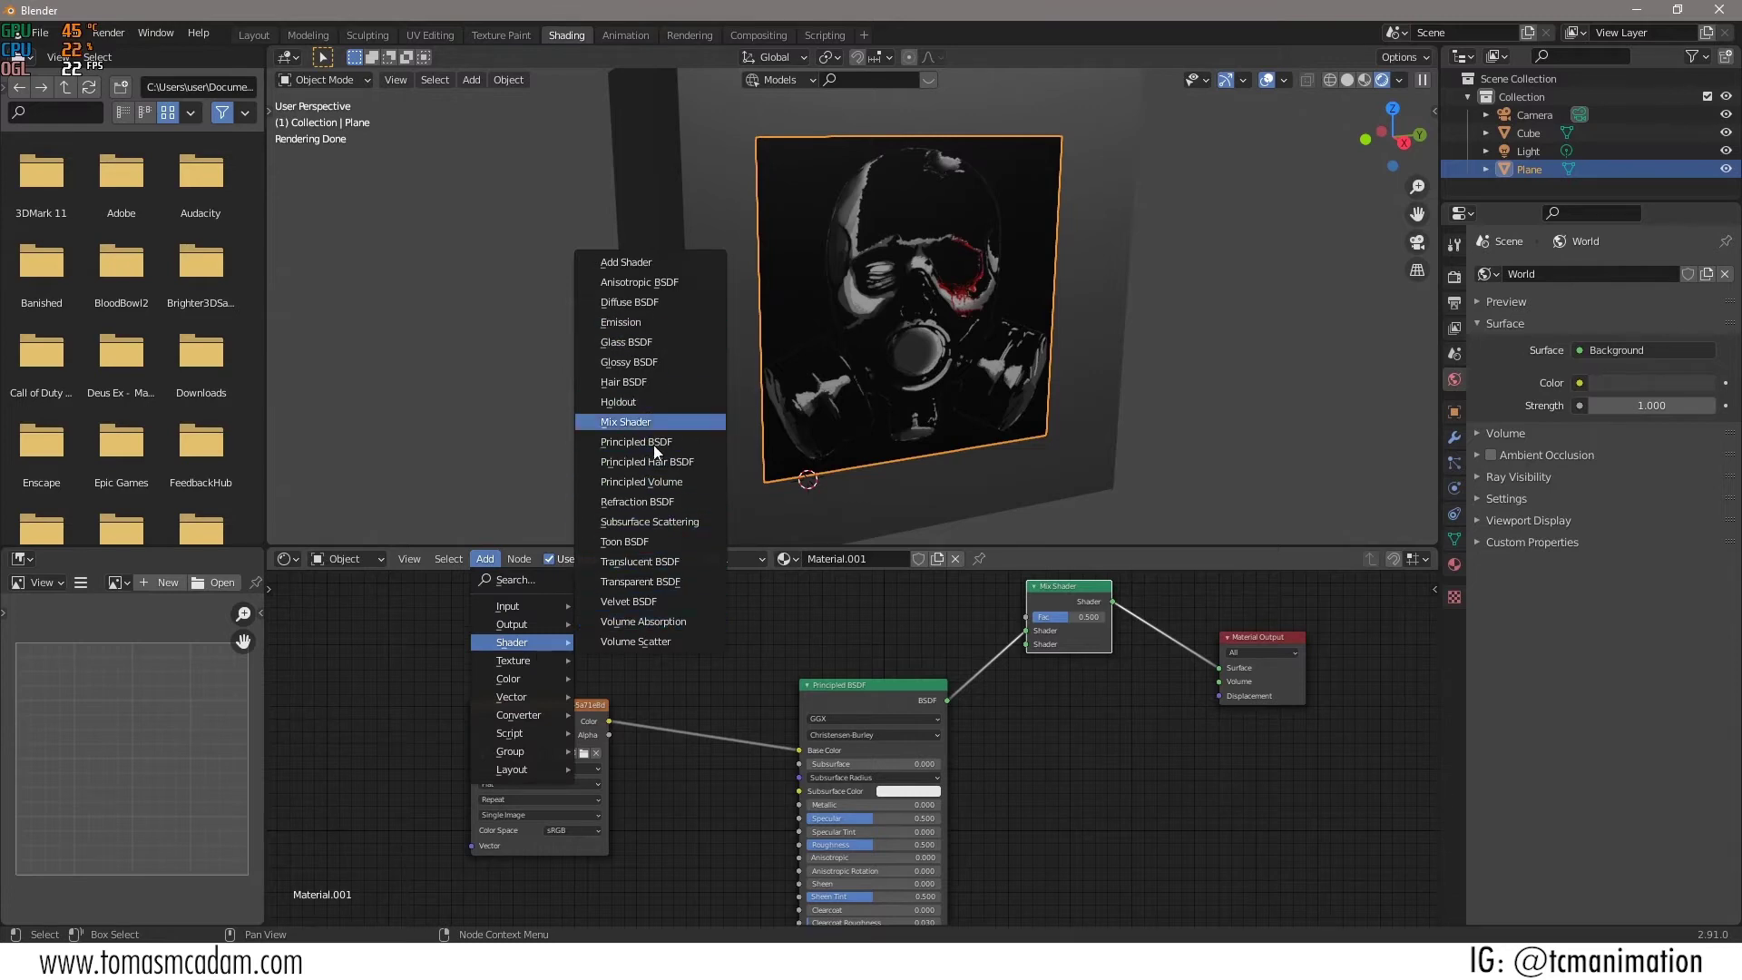
left_click(644, 581)
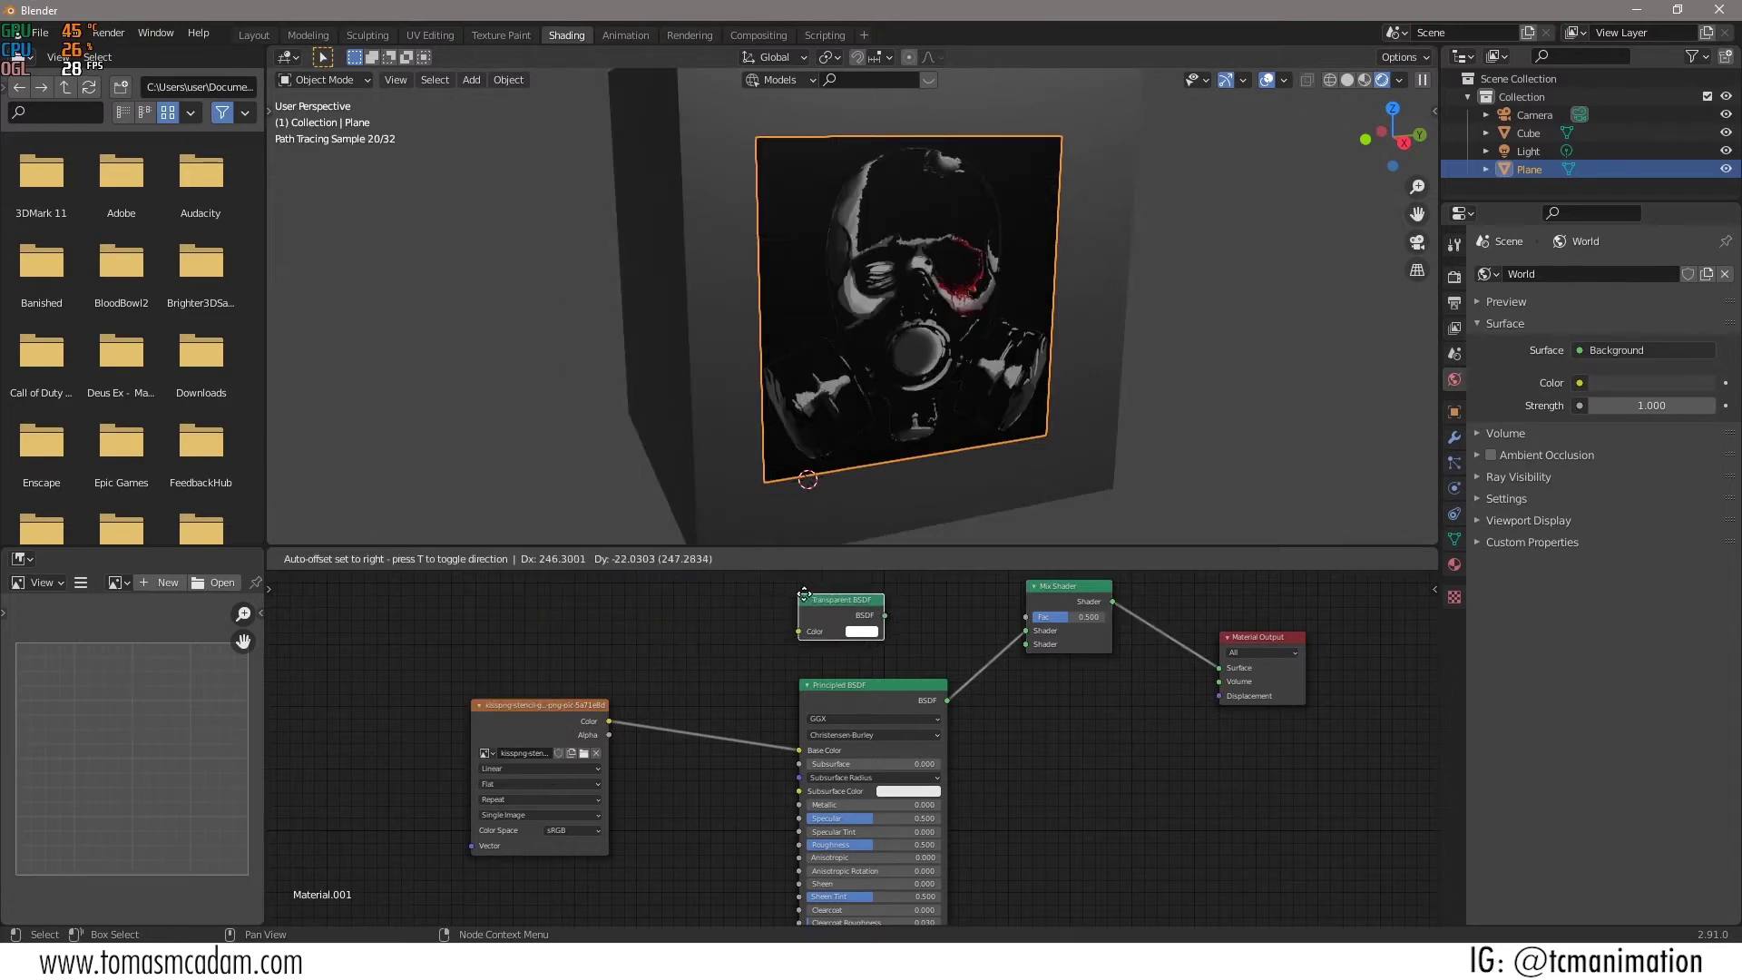
left_click(825, 592)
mouse_move(909, 610)
left_mouse_down()
mouse_move(1043, 655)
mouse_move(1033, 646)
left_mouse_up()
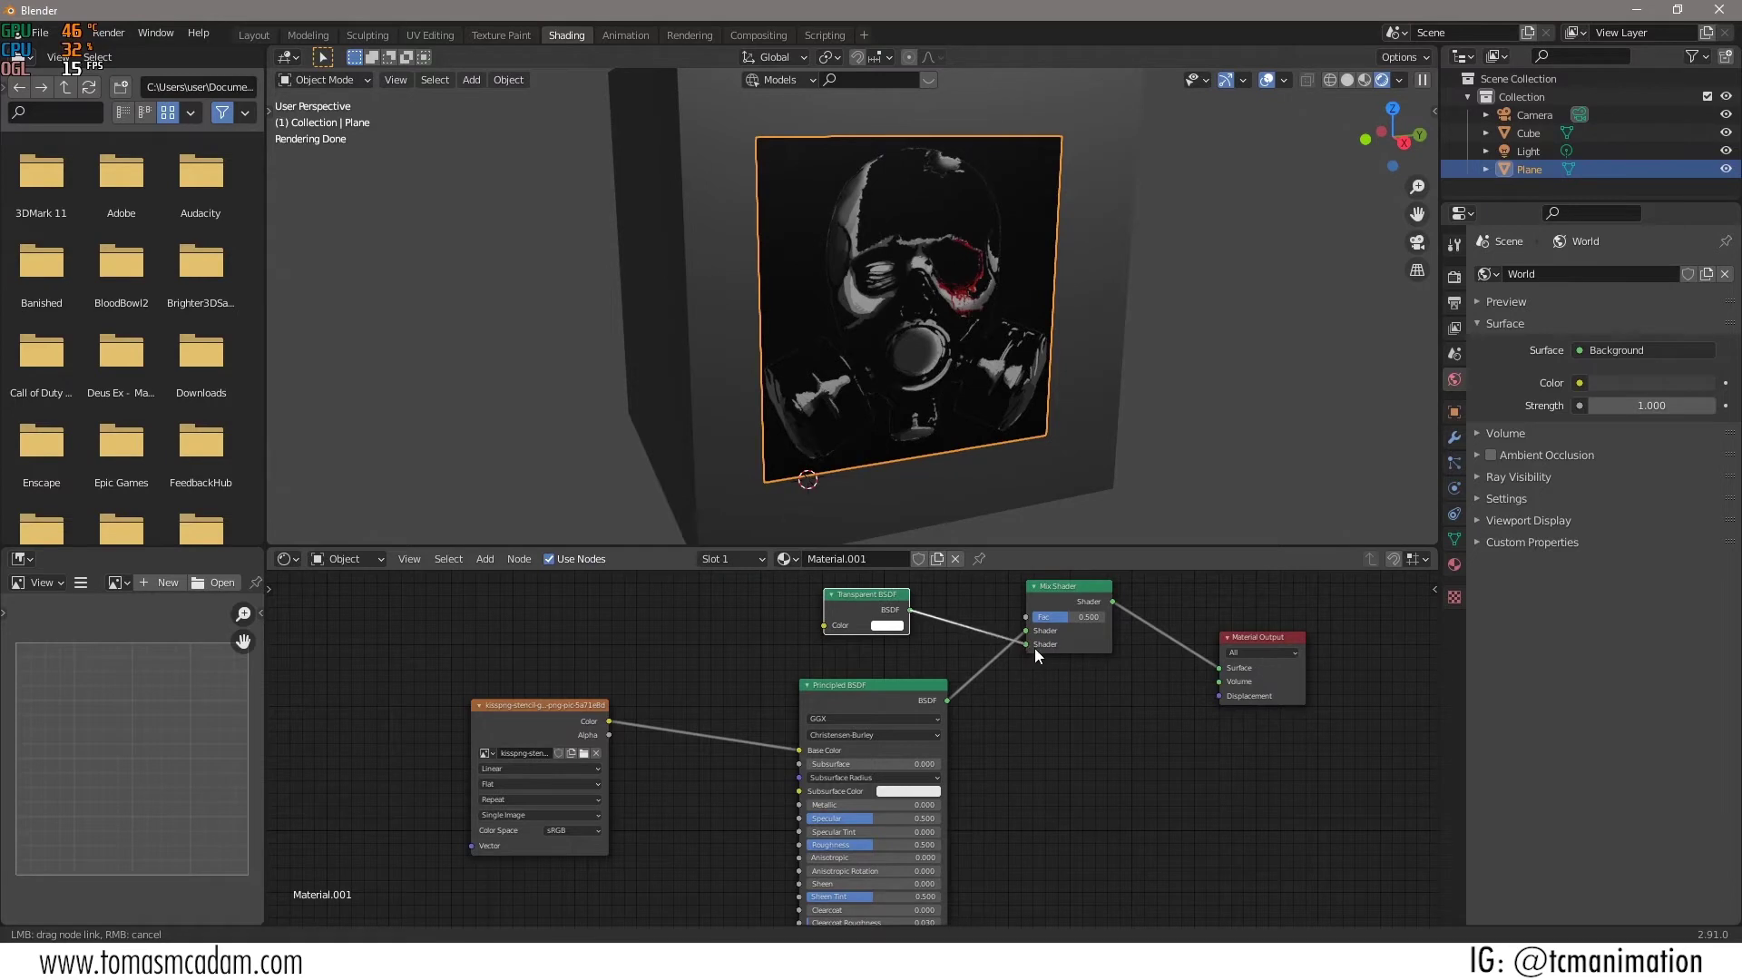
Link the image's Alpha to the Mix Shader's Fac and swap the shader inputs so Transparent BSDF comes first and Principled BSDF second.
left_click_drag(608, 735, 1039, 624)
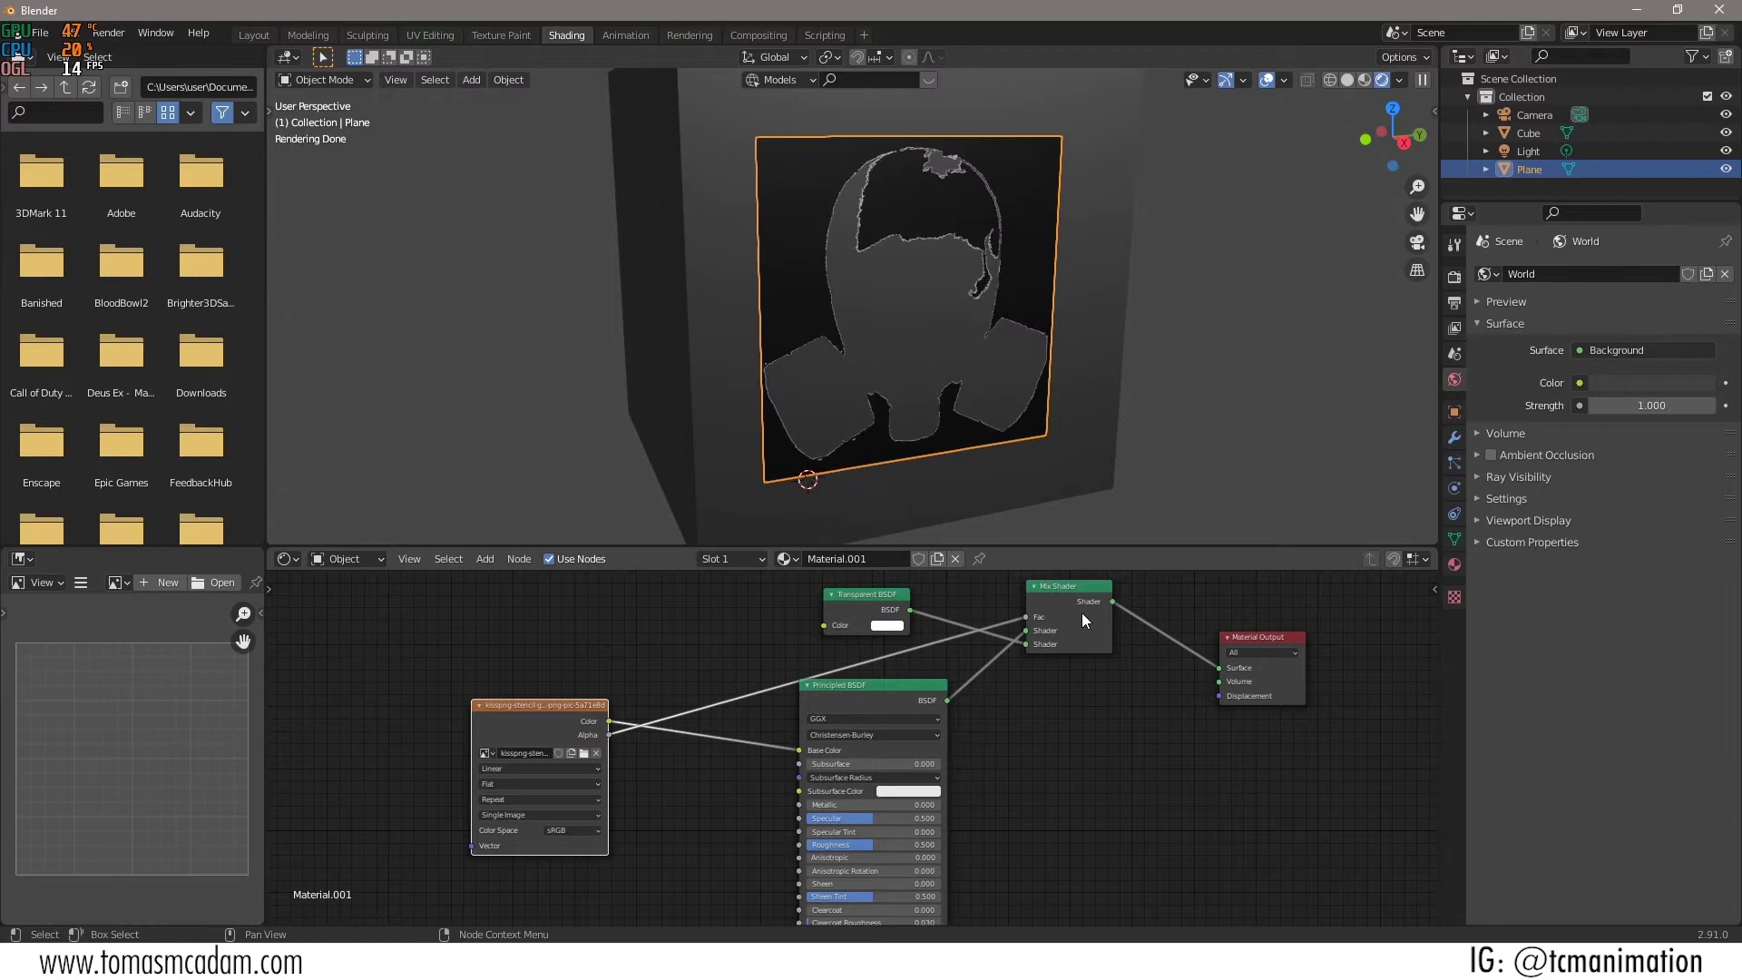
left_click_drag(1026, 643, 1026, 629)
mouse_move(988, 405)
middle_mouse_down()
mouse_move(949, 389)
mouse_move(1040, 413)
mouse_move(1048, 378)
mouse_move(999, 385)
mouse_move(1165, 381)
mouse_move(1112, 385)
mouse_move(926, 287)
mouse_move(973, 325)
mouse_move(912, 319)
middle_mouse_up()
scroll(1000, 390, "up", 3)
scroll(972, 321, "up", 2)
scroll(944, 303, "down", 1)
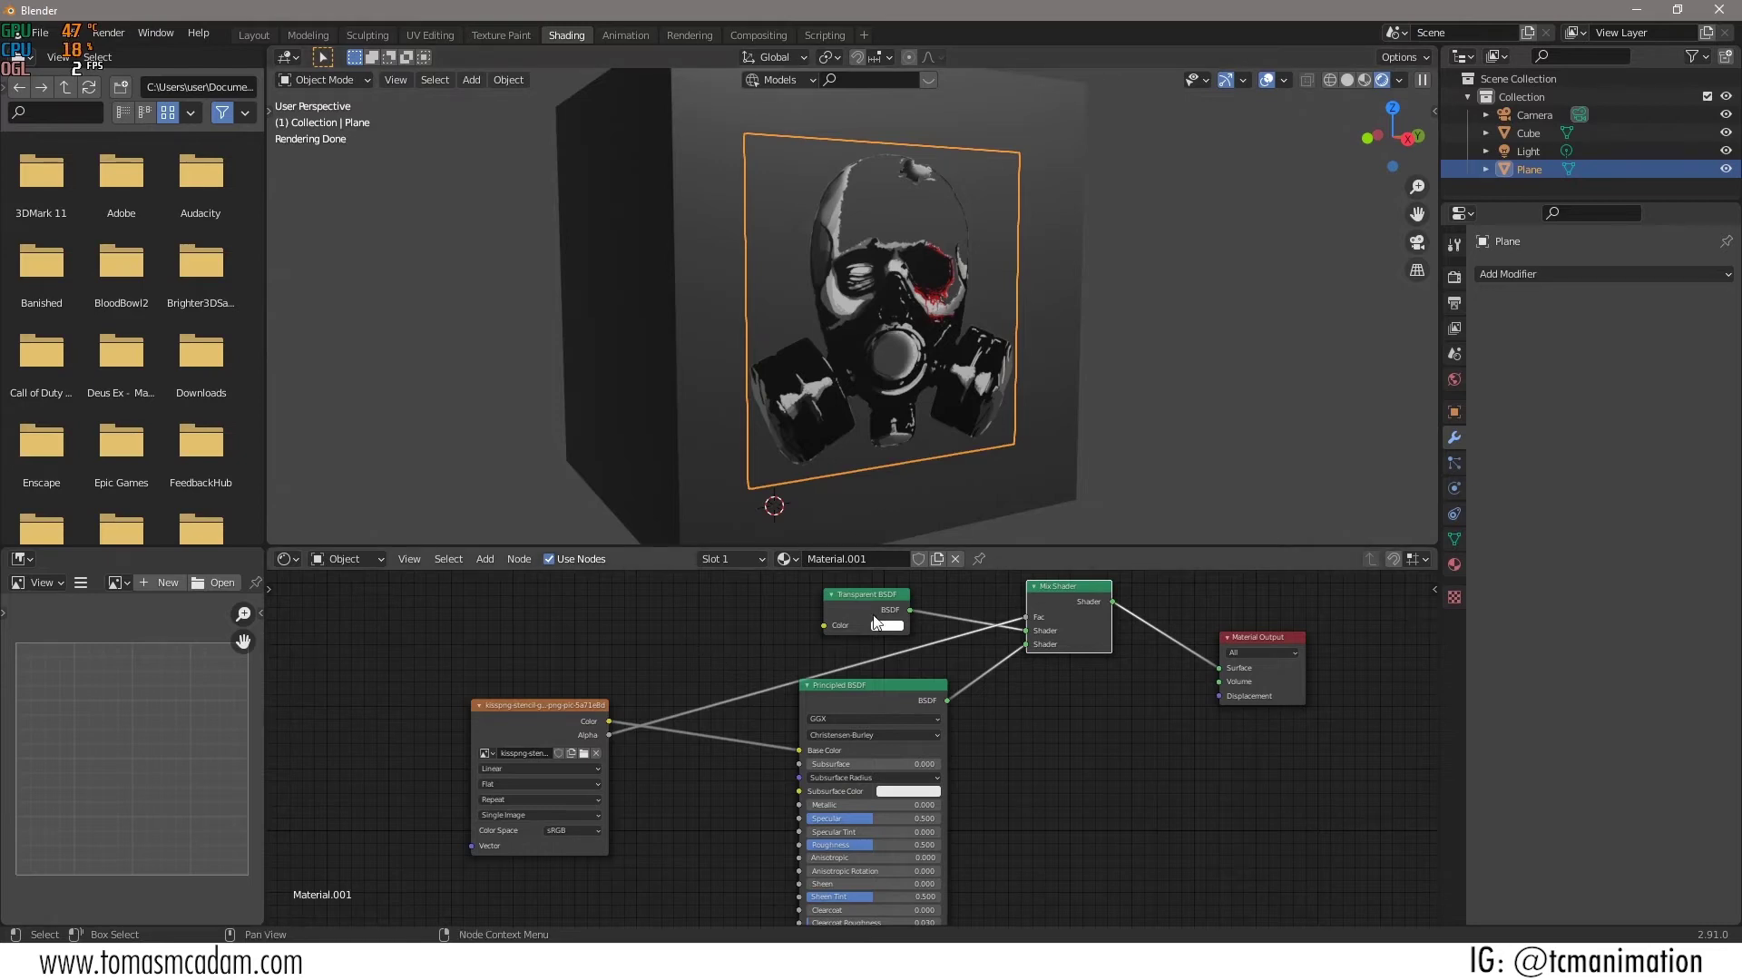
Make room around the Image Texture node and add a Noise Texture node above it.
middle_click_drag(663, 695, 759, 735)
left_click_drag(614, 748, 540, 730)
left_click(485, 559)
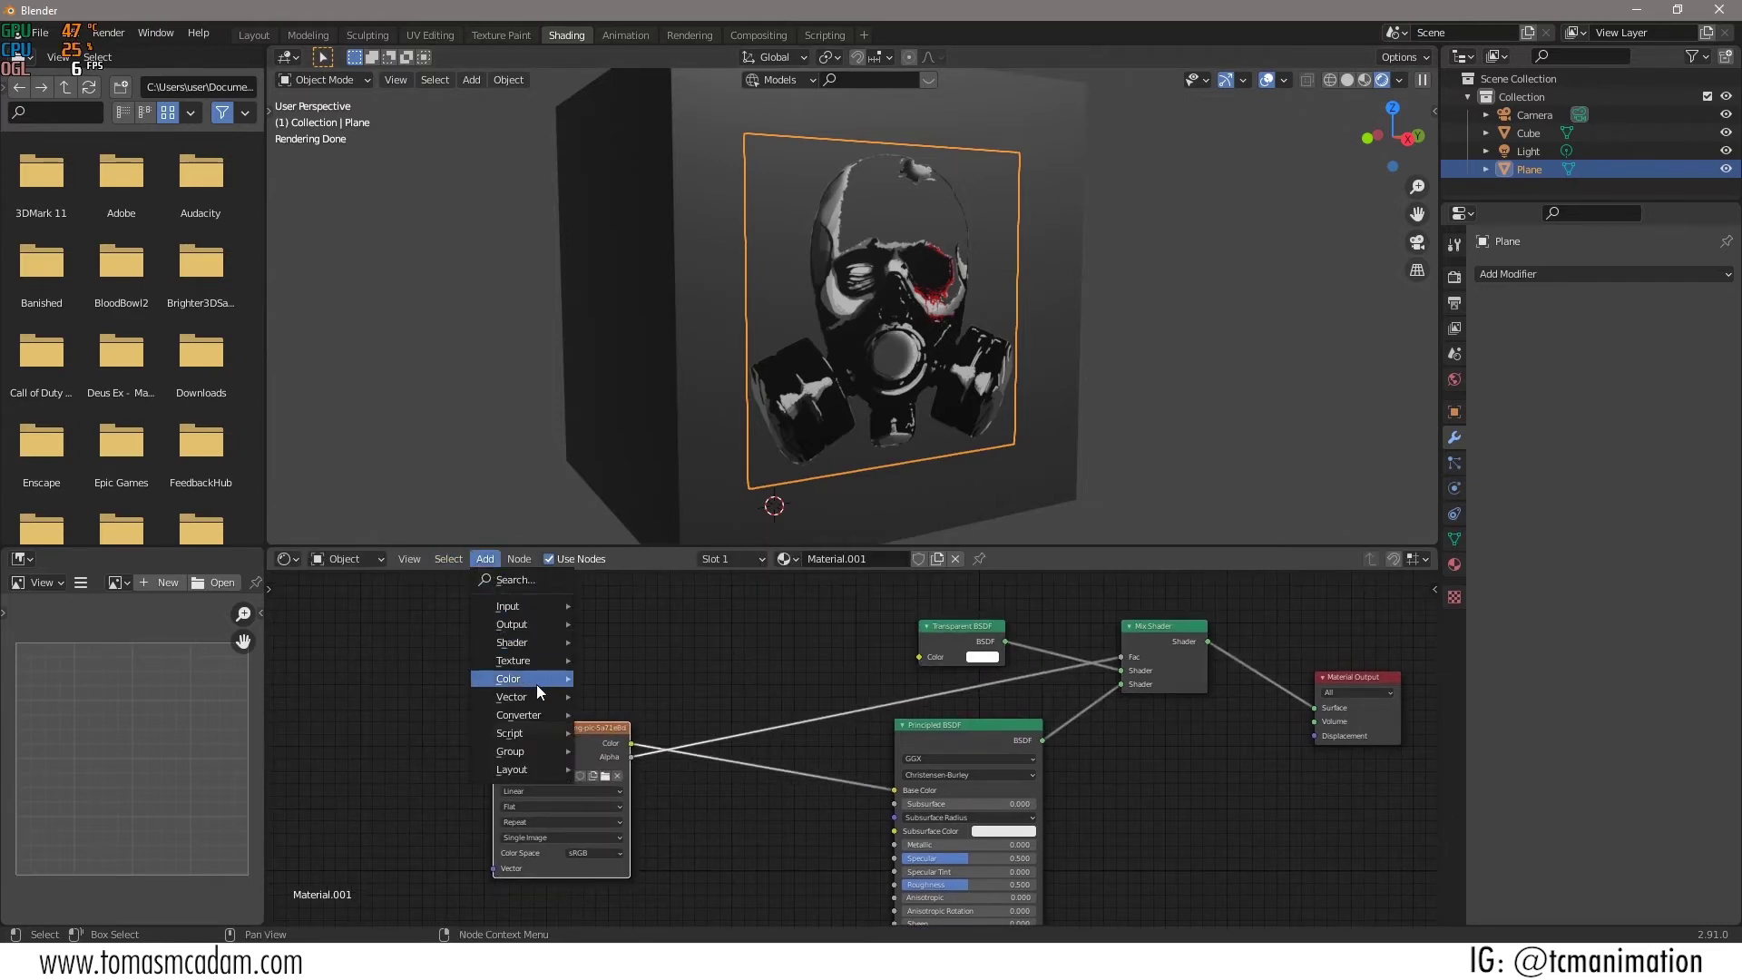
mouse_move(518, 661)
left_click(658, 560)
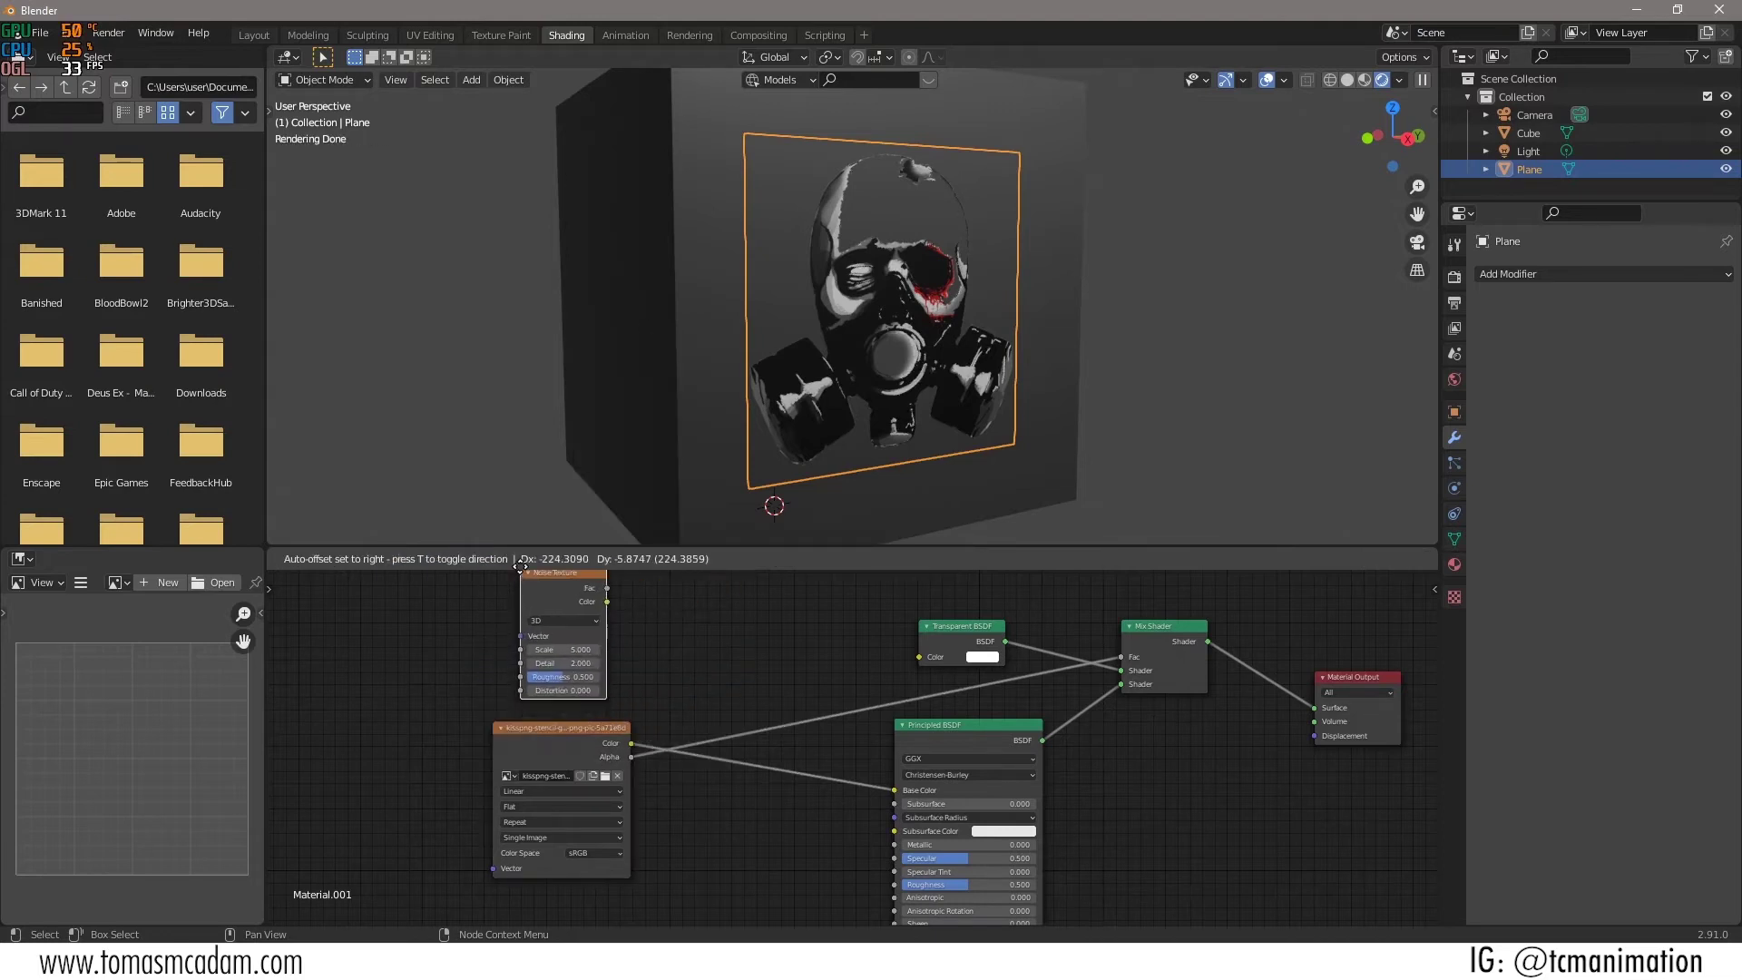
left_click(522, 586)
middle_click_drag(508, 635, 596, 671)
Insert a MixRGB node between the Image Texture's Color output and the Principled BSDF's Base Color, placed above the link.
left_click(485, 559)
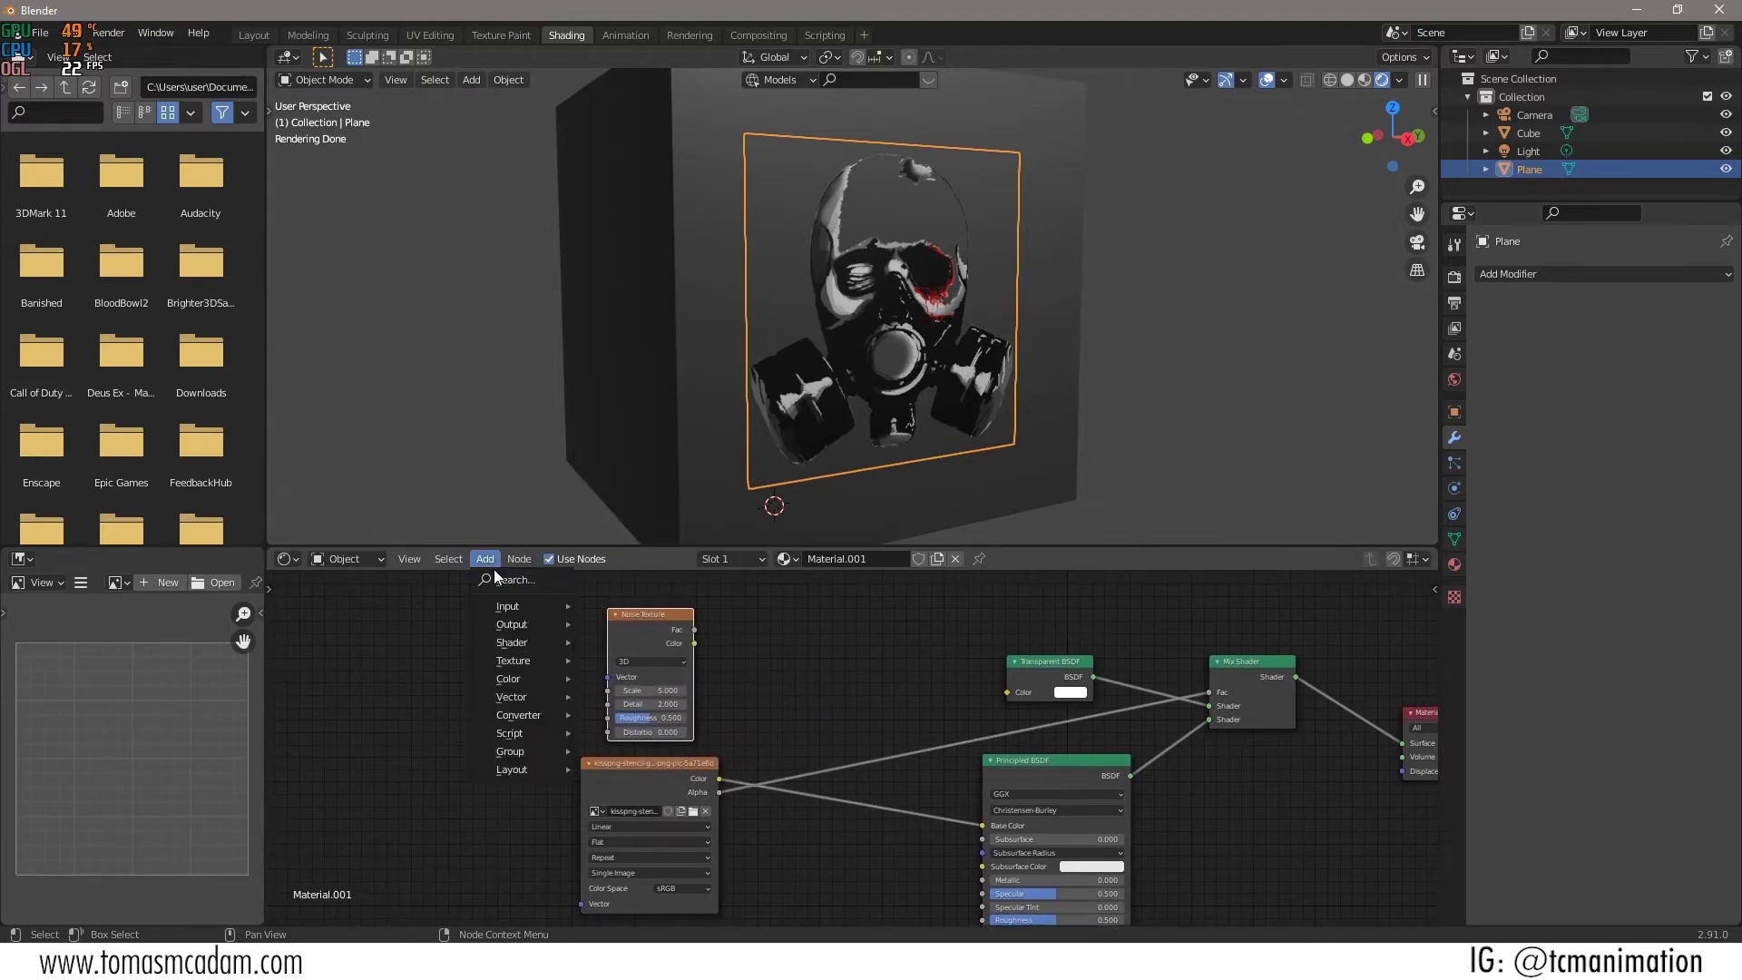
mouse_move(542, 681)
left_click(640, 780)
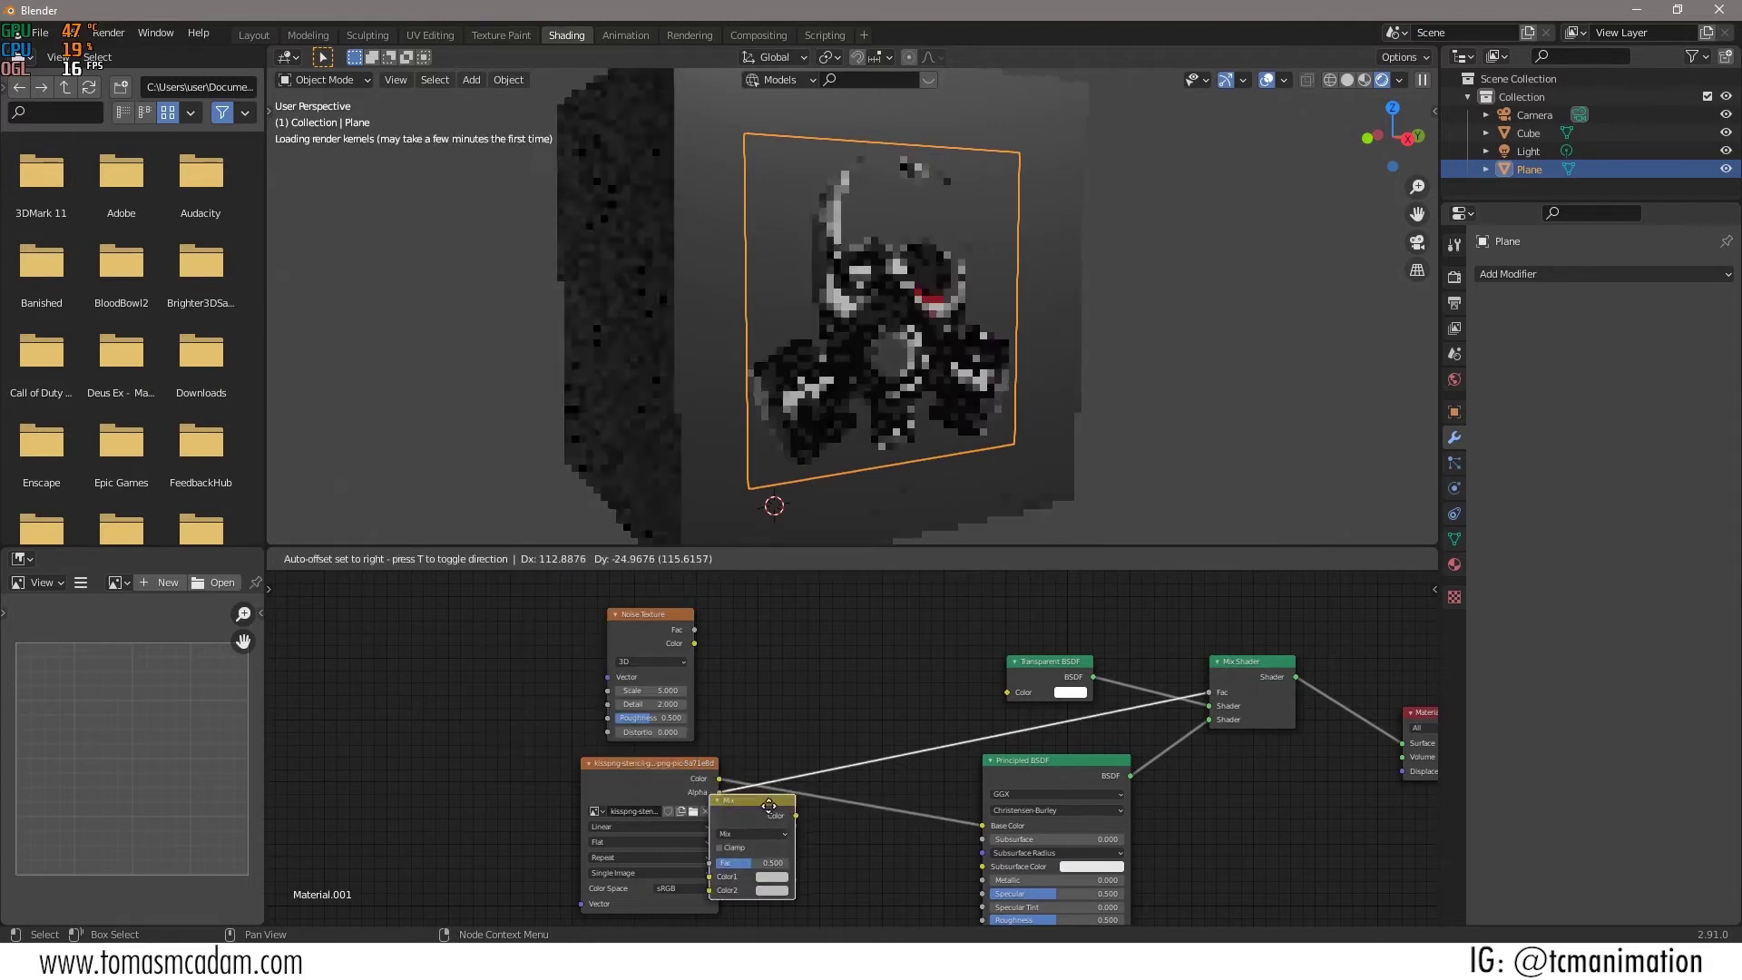
left_click(851, 784)
left_click_drag(891, 802, 824, 642)
left_click_drag(694, 643, 759, 685)
Add a ColorRamp fed by the Noise Texture's Color and link the ramp's Color to the Mix node's Color2 input.
left_click_drag(649, 614, 503, 605)
left_click(486, 559)
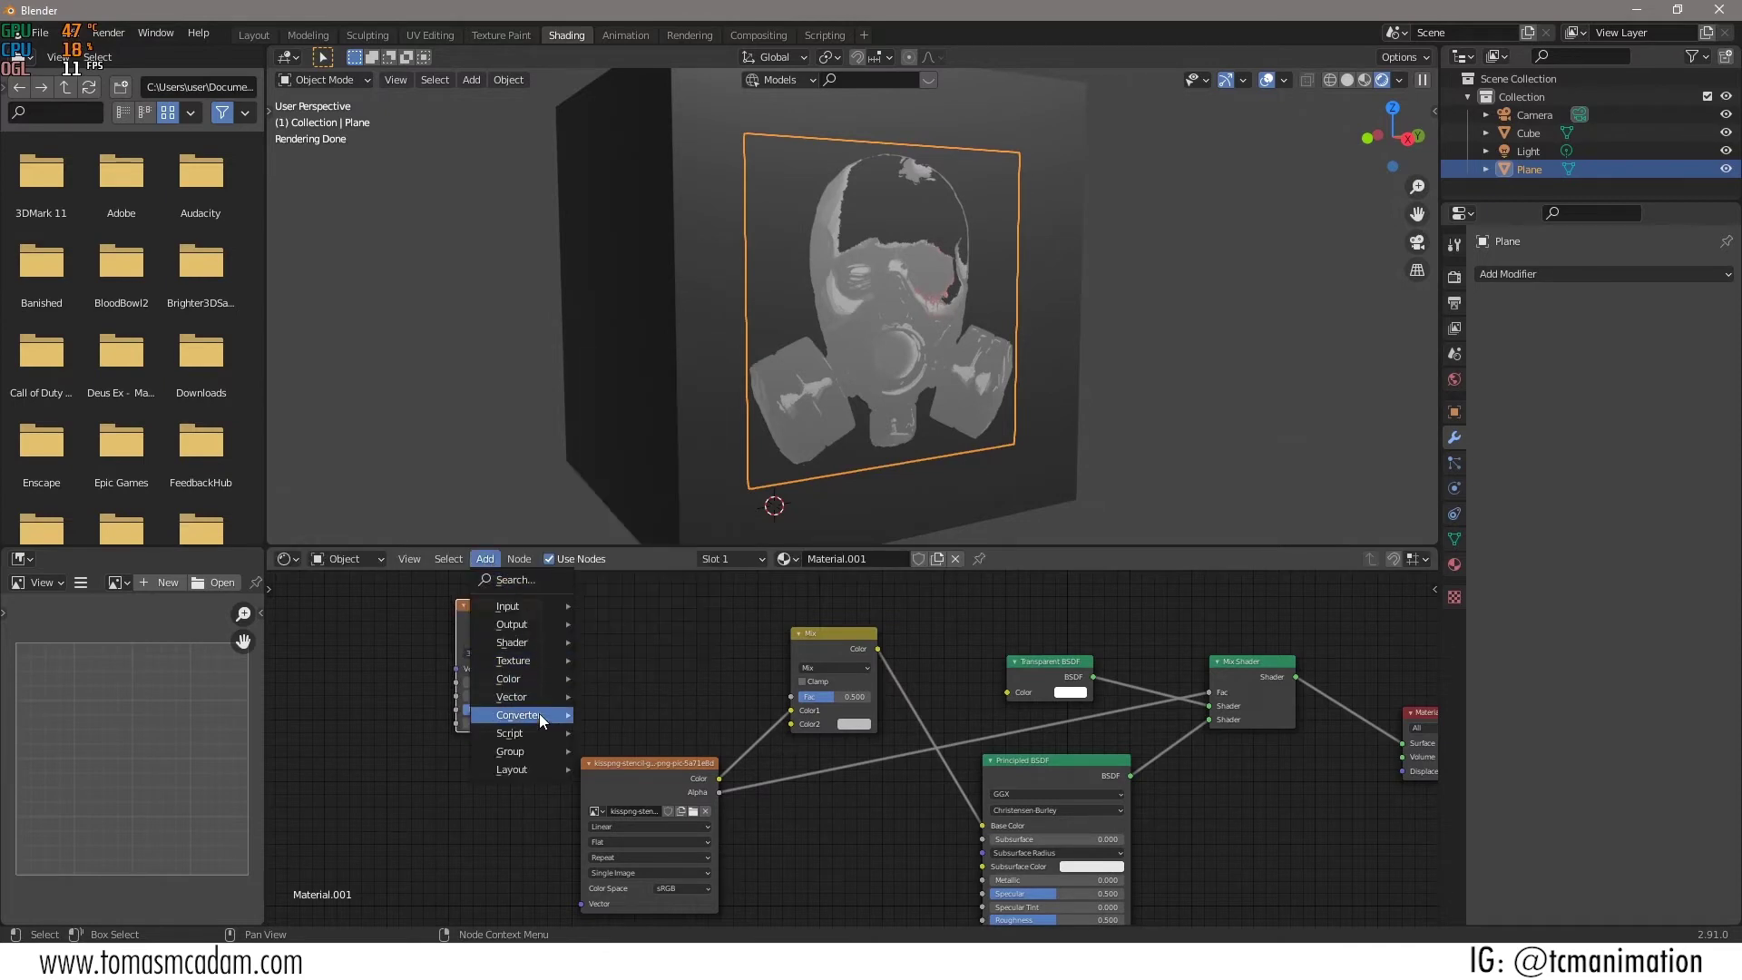
mouse_move(539, 715)
left_click(626, 495)
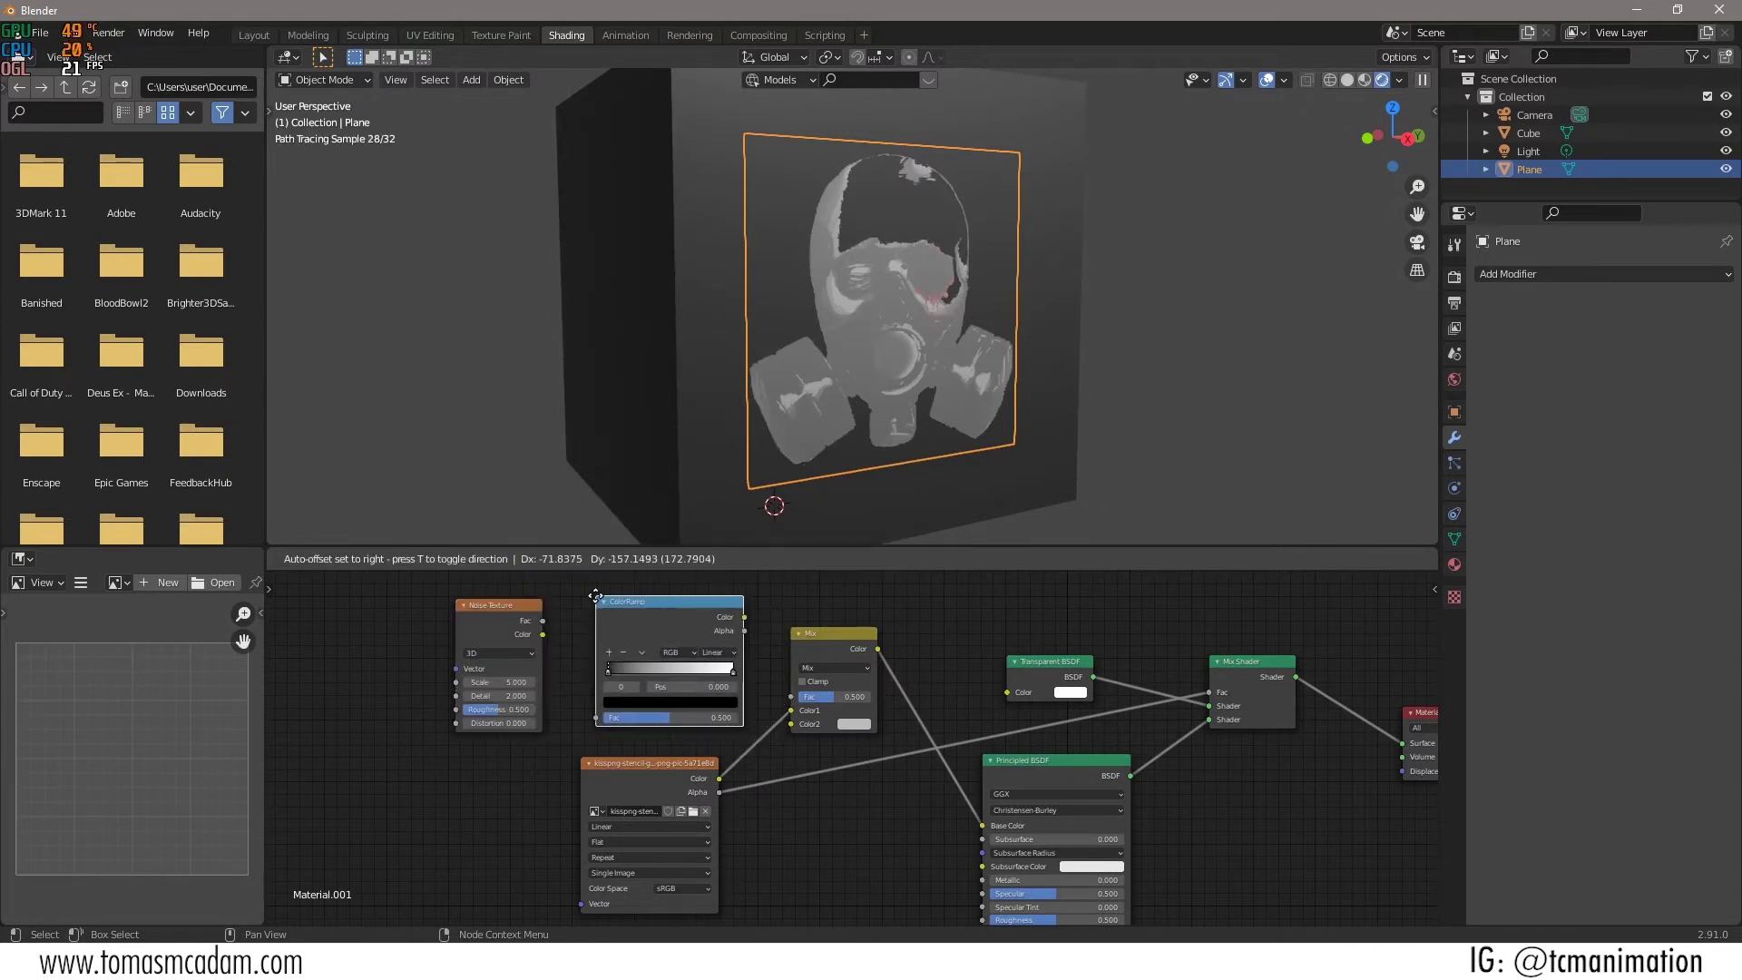
left_click(564, 619)
left_click_drag(543, 635, 585, 720)
left_click_drag(733, 619, 793, 727)
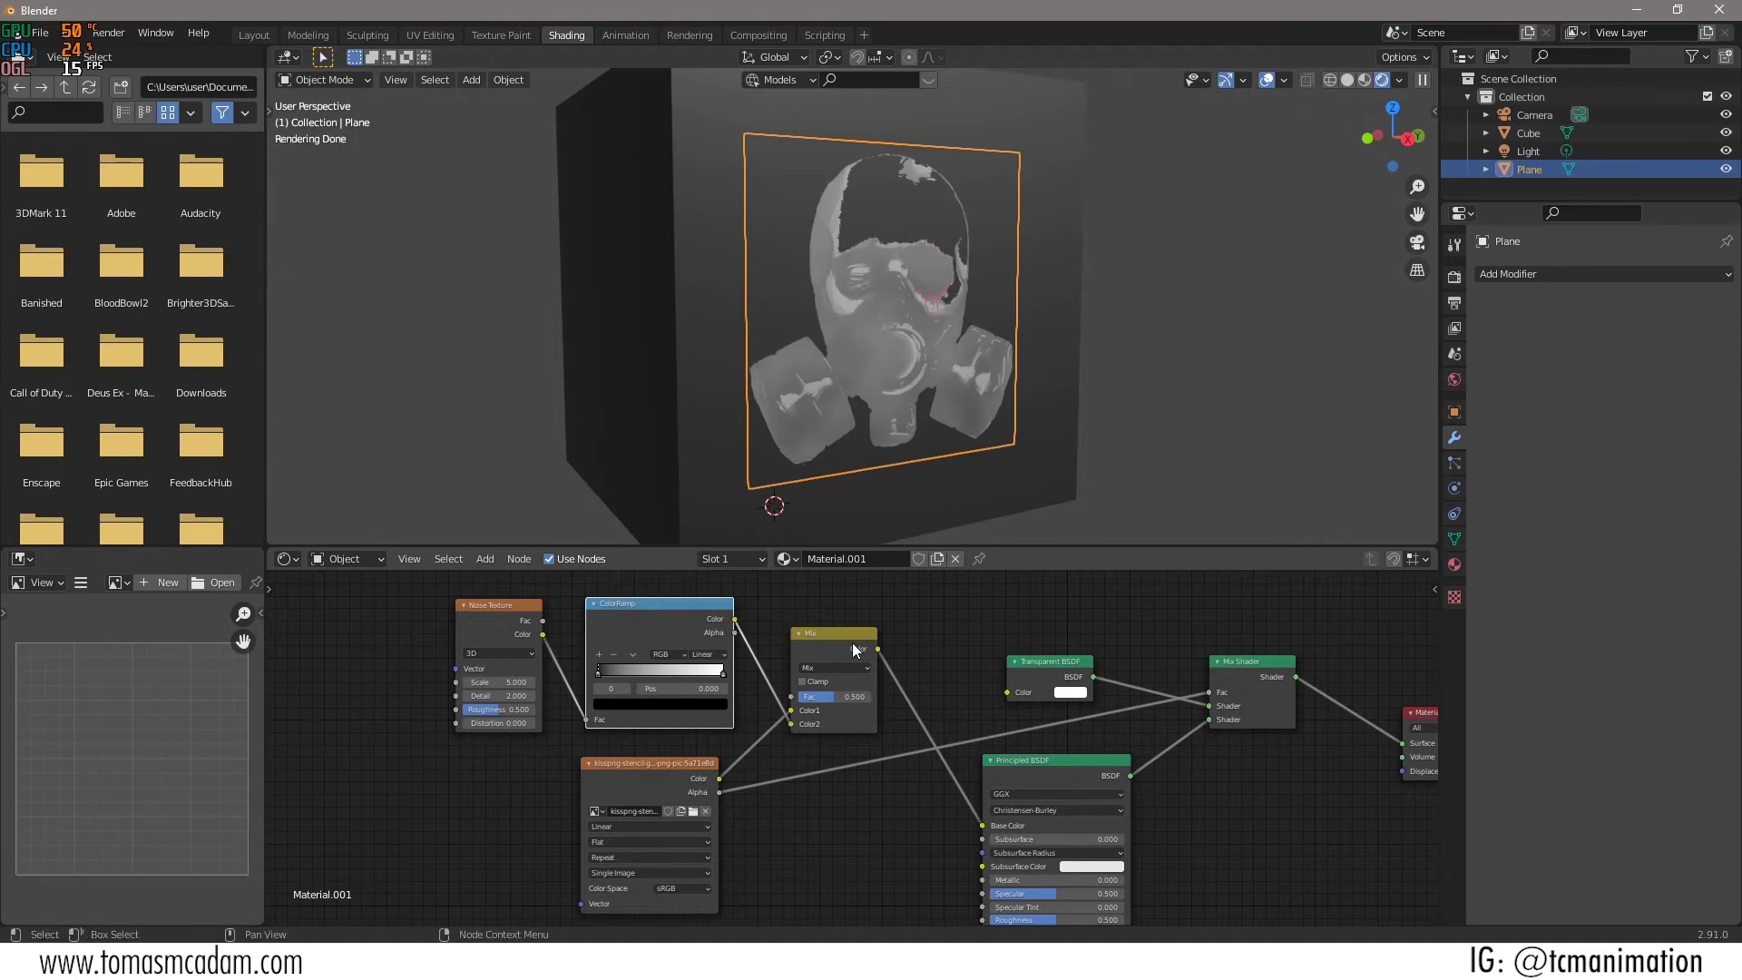
Set the Mix node's blending mode to Multiply and the Noise Texture's Scale to 9.5 and Detail to 16.
left_click(825, 668)
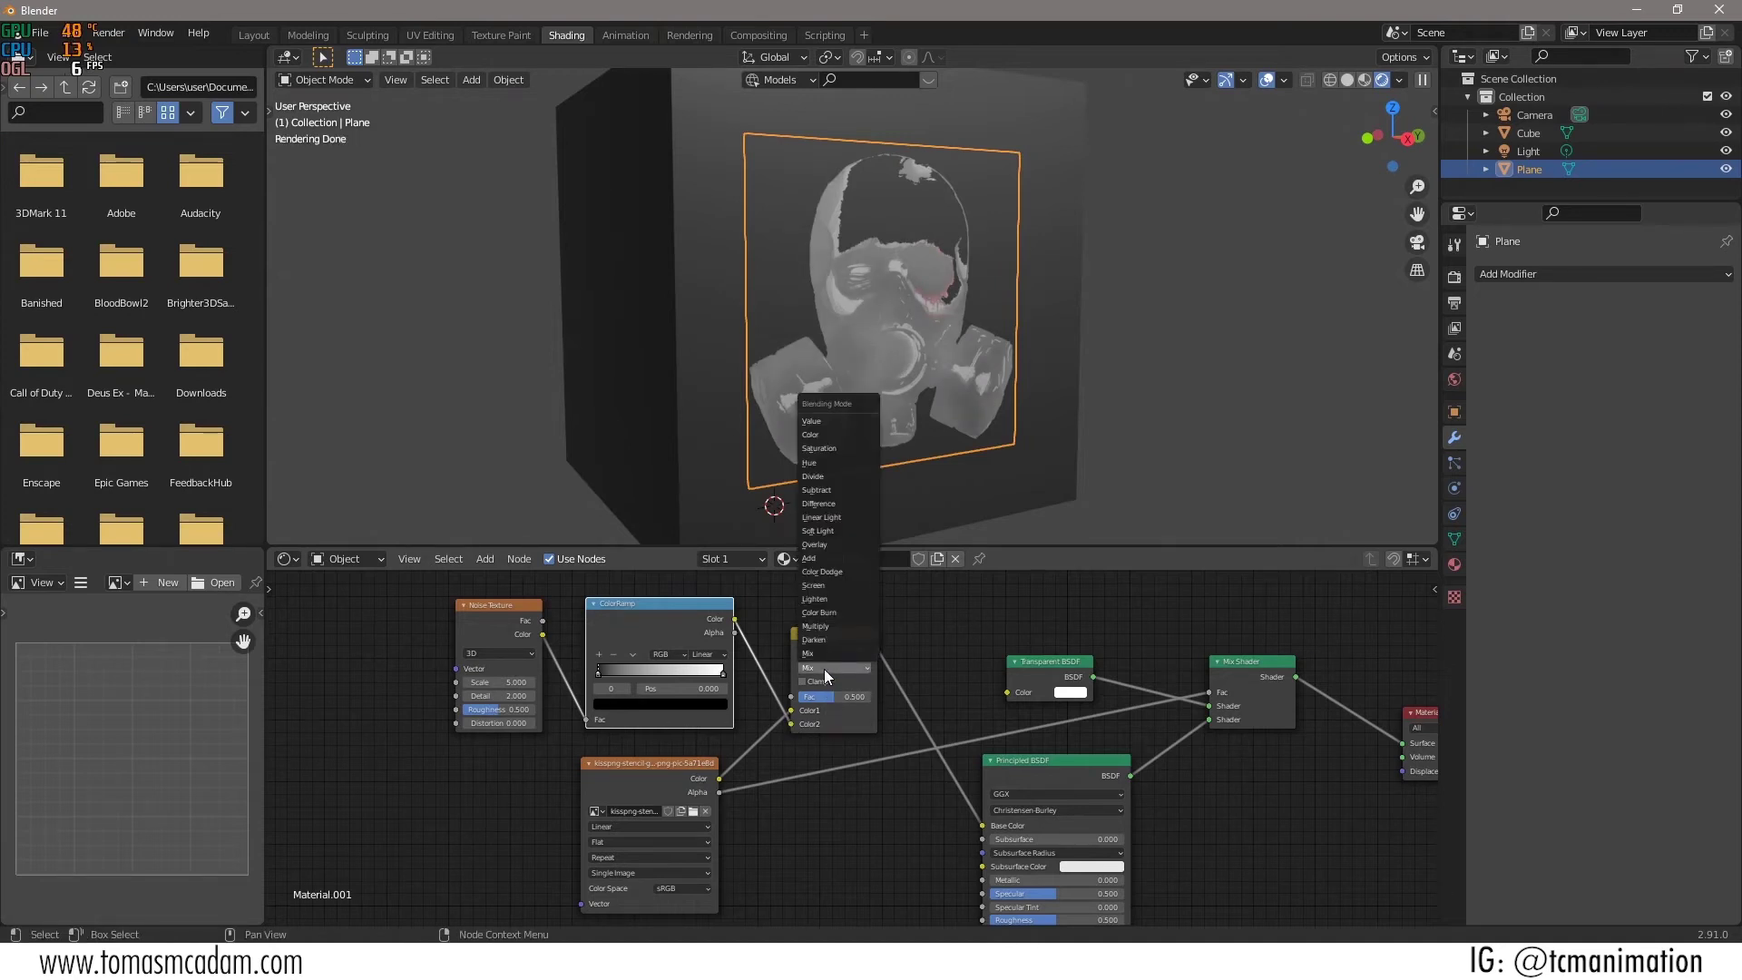
left_click(831, 626)
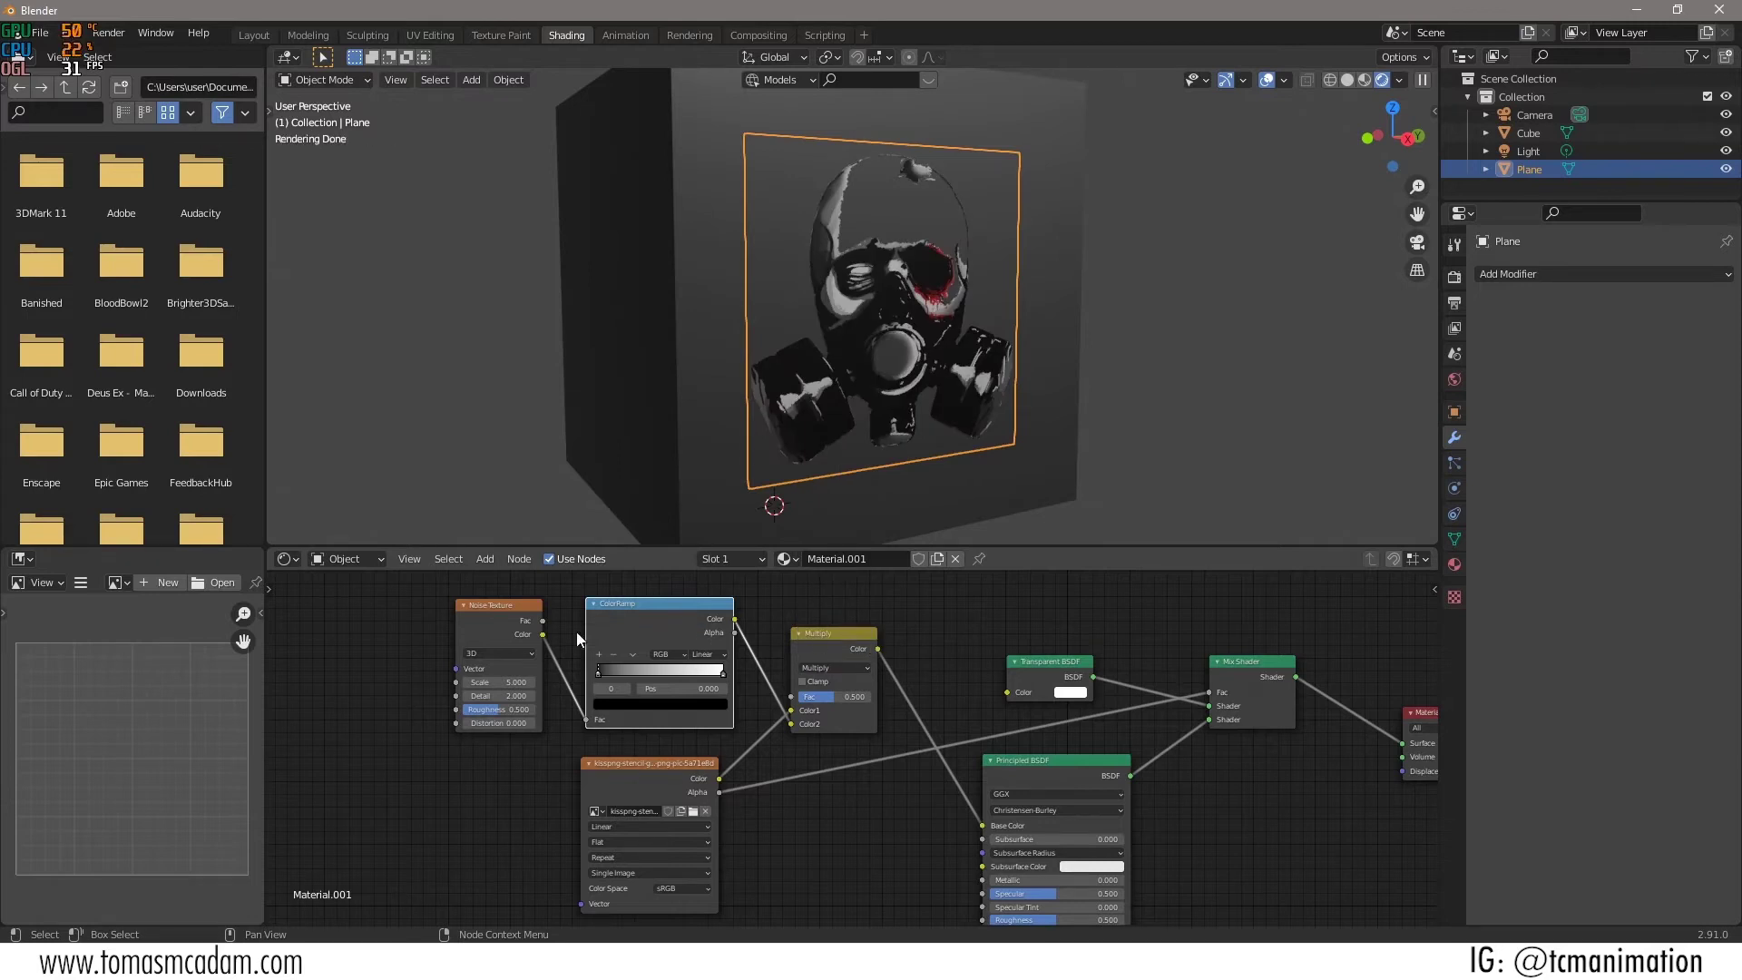
mouse_move(500, 696)
left_mouse_down()
mouse_move(545, 697)
mouse_move(512, 682)
left_mouse_up()
Show the viewport in Material Preview and set the plane material's Blend Mode to Alpha Blend.
left_click(1364, 80)
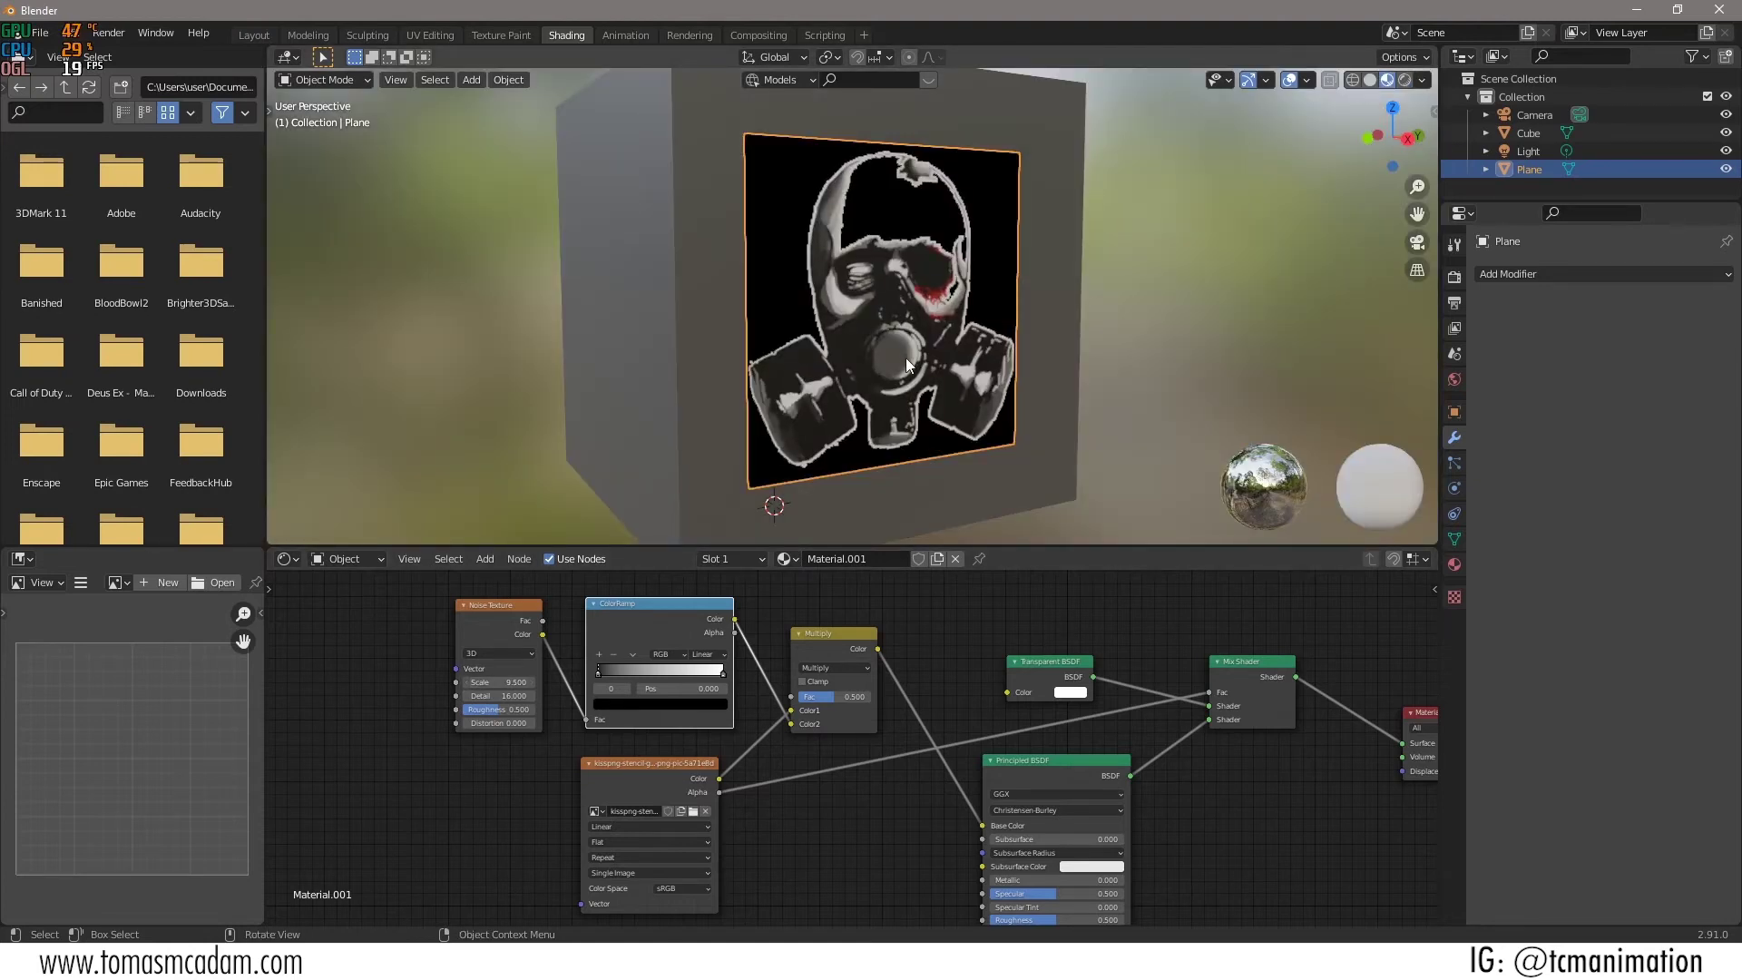
left_click(1454, 564)
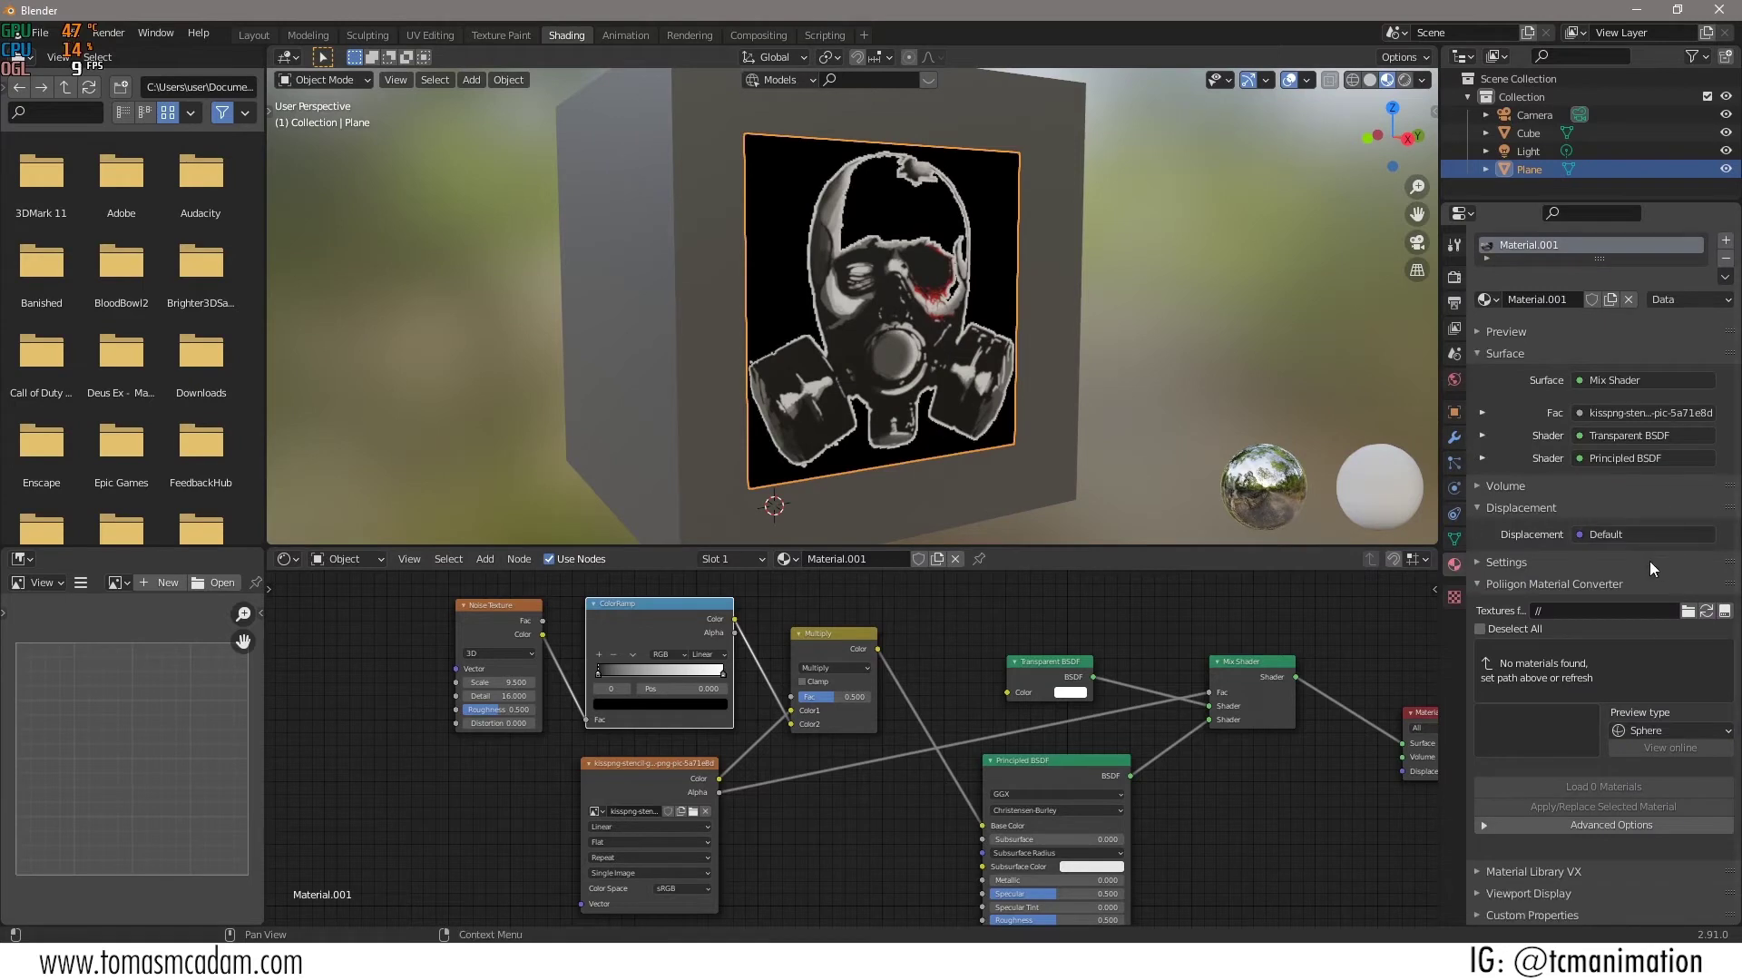
left_click(1528, 893)
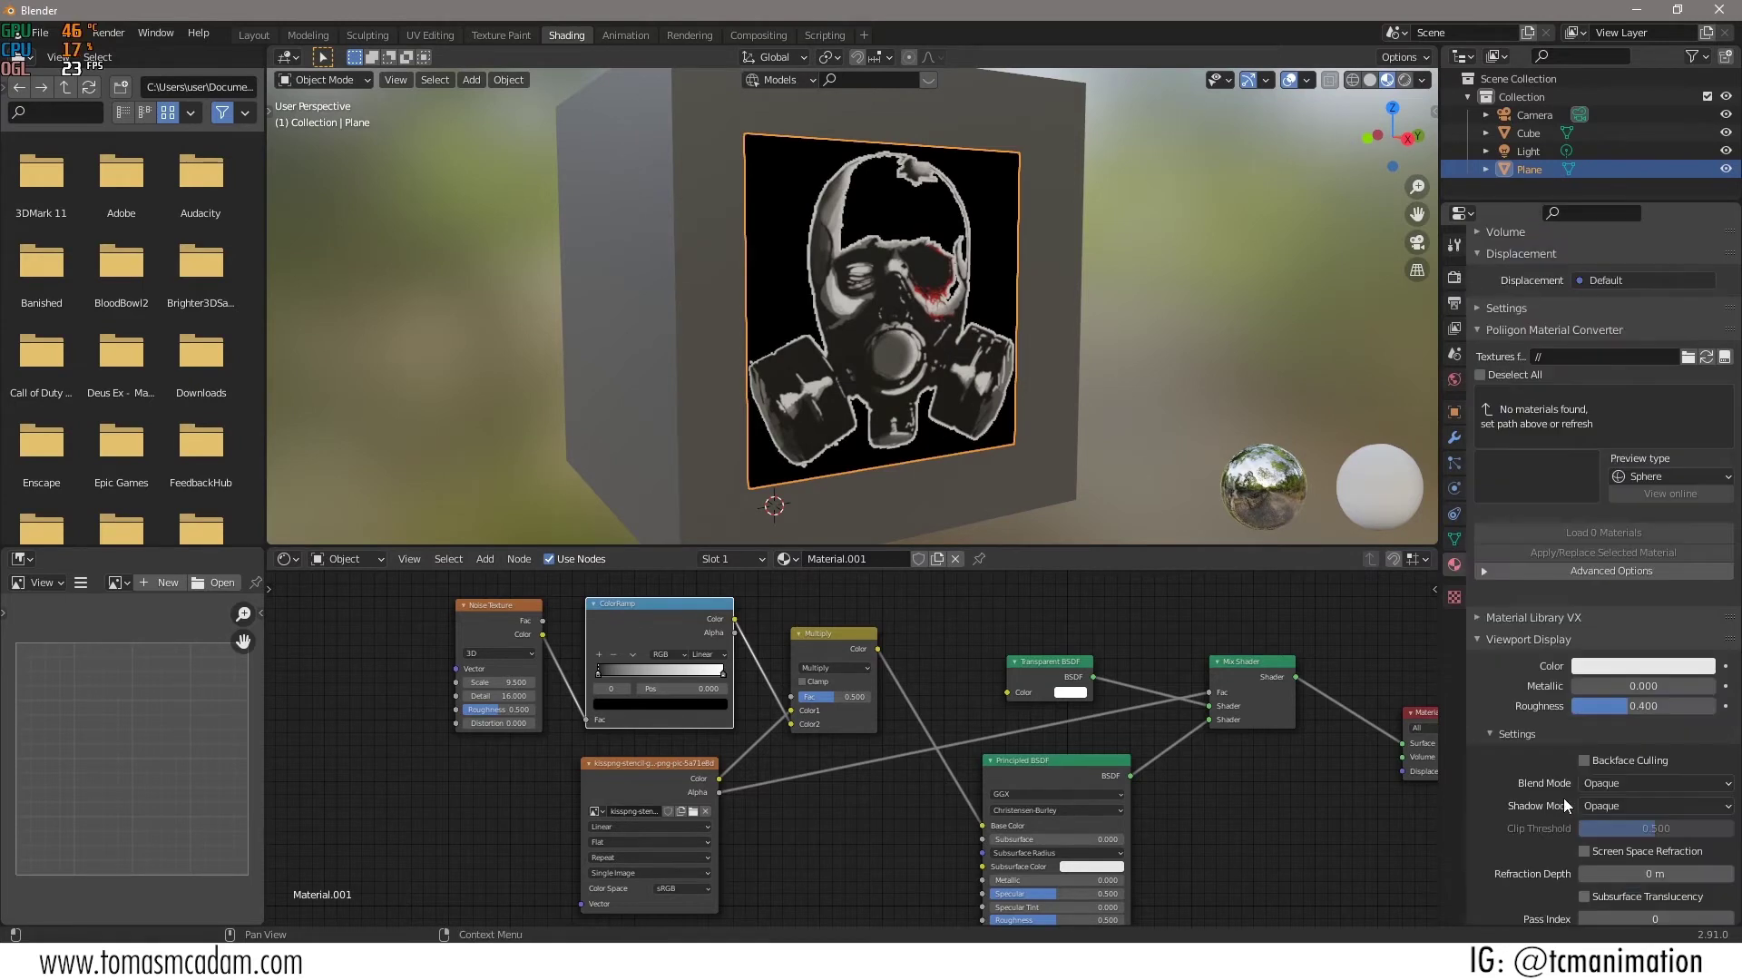
scroll(1564, 797, "down", 6)
left_click(1514, 706)
left_click(1657, 751)
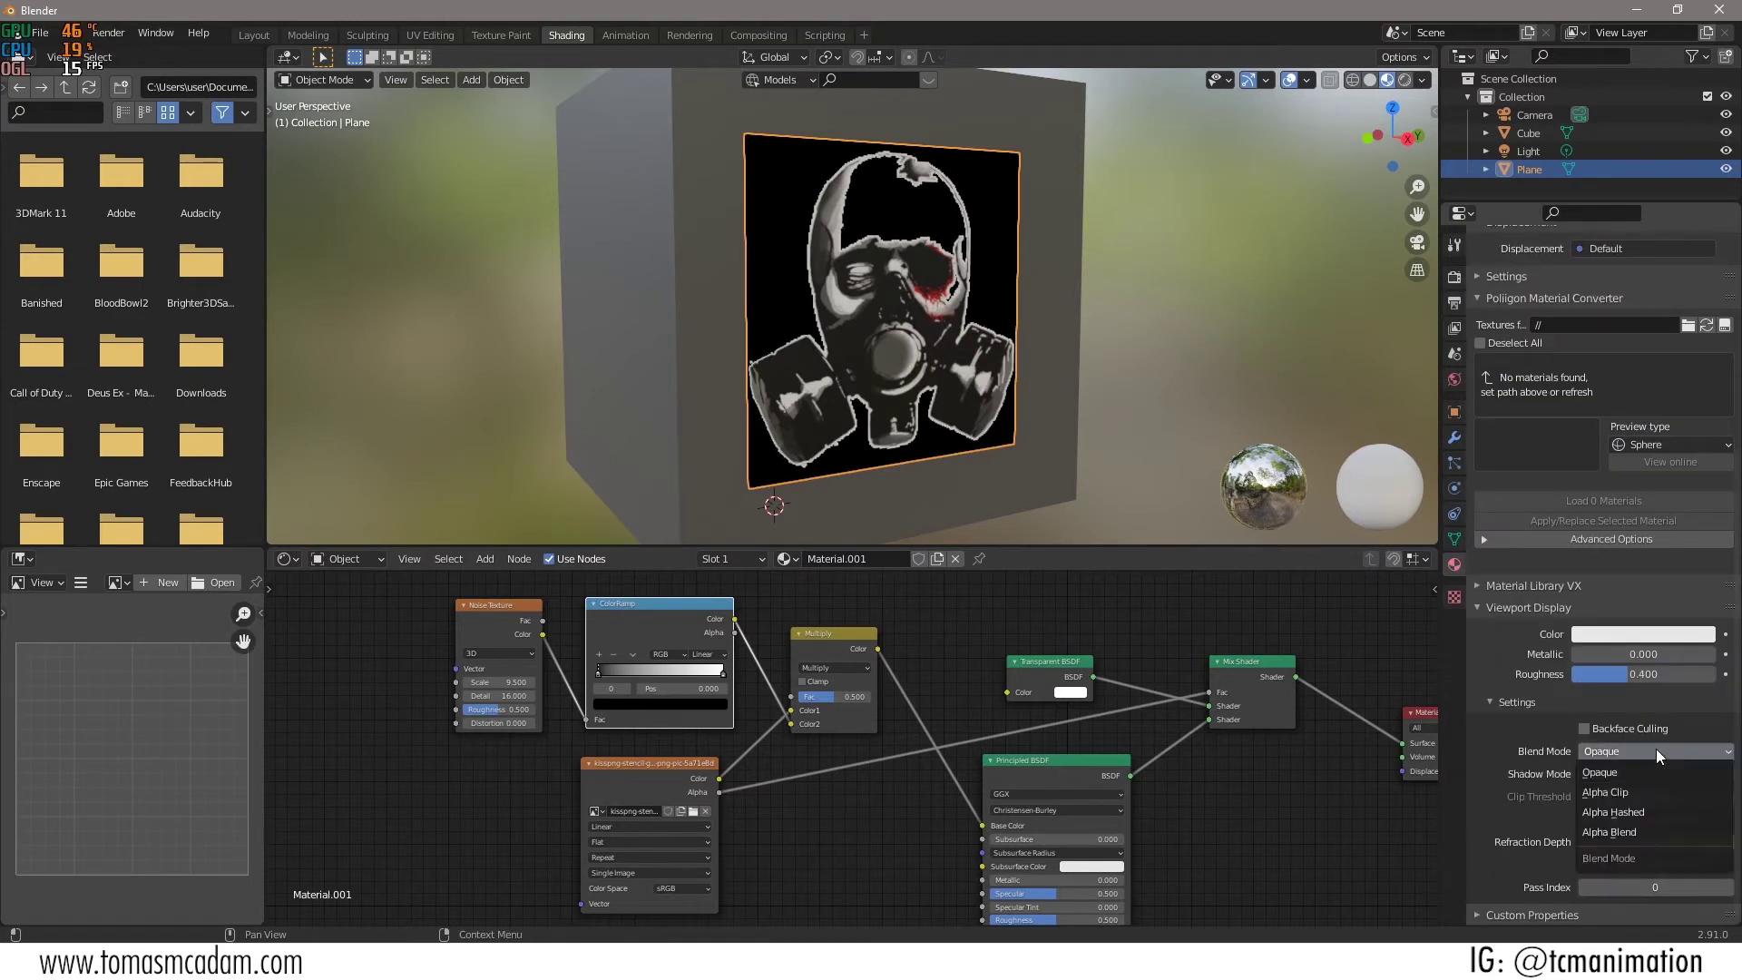
left_click(1639, 830)
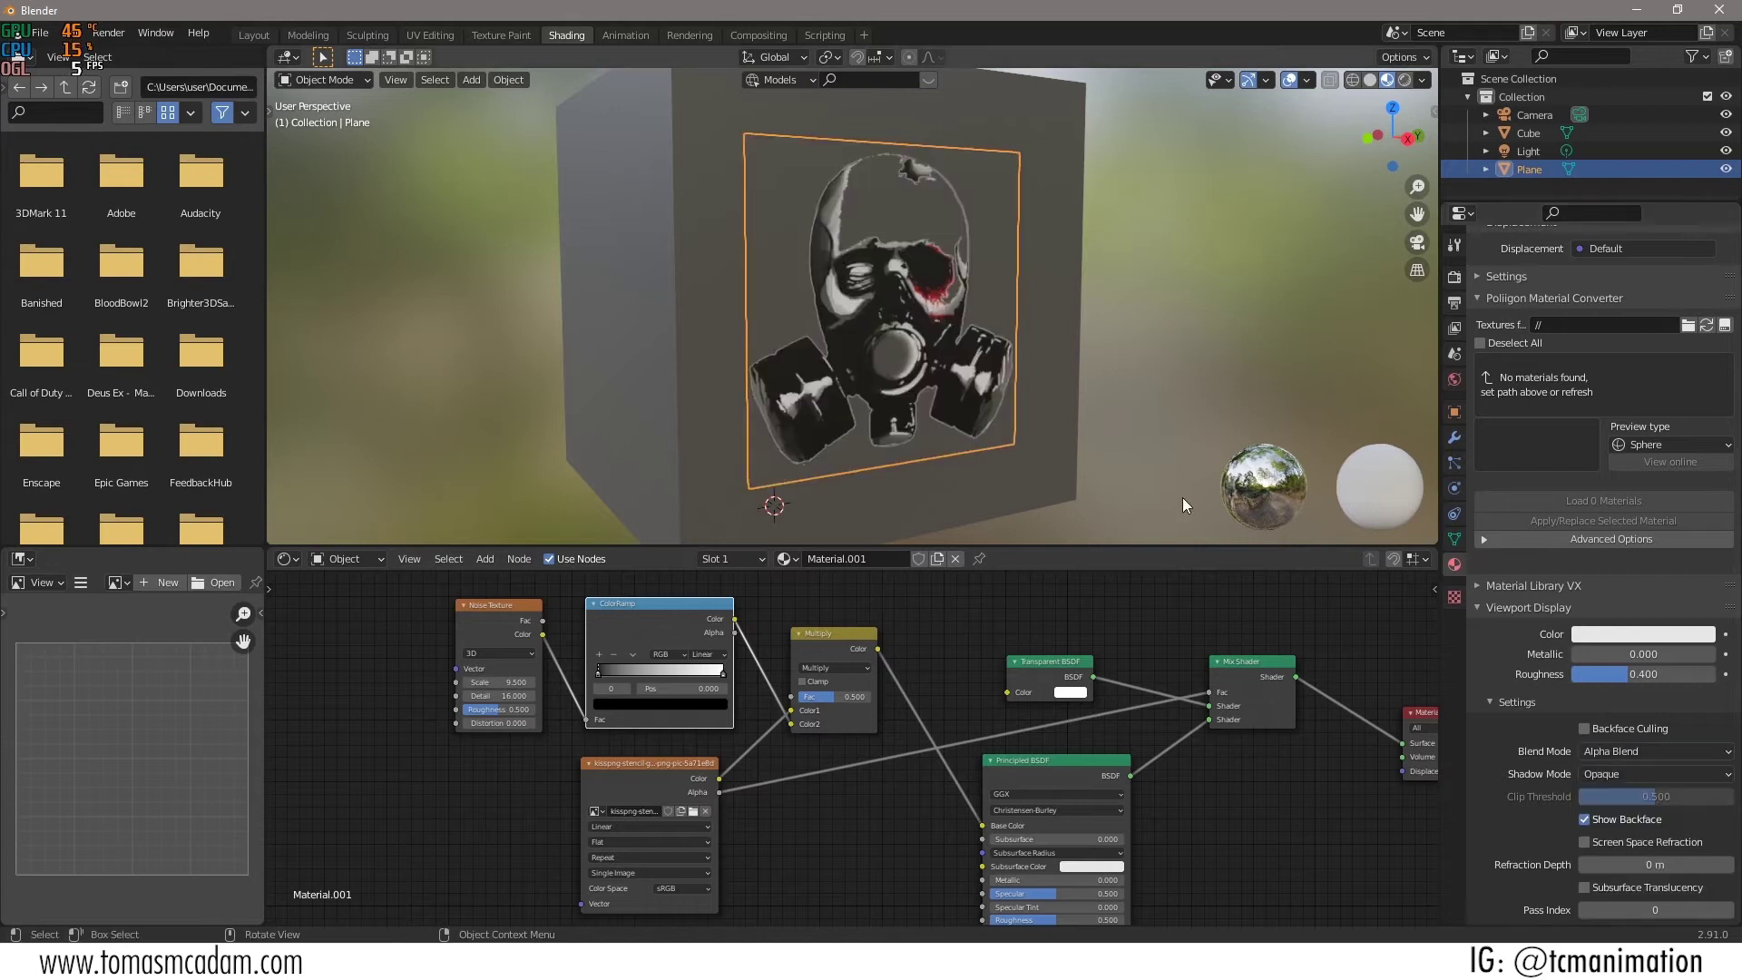
Set the Multiply Fac to 1, the noise Scale to 11.7, and the ColorRamp stops to about 0.336 and 0.968.
middle_click_drag(966, 384, 926, 348)
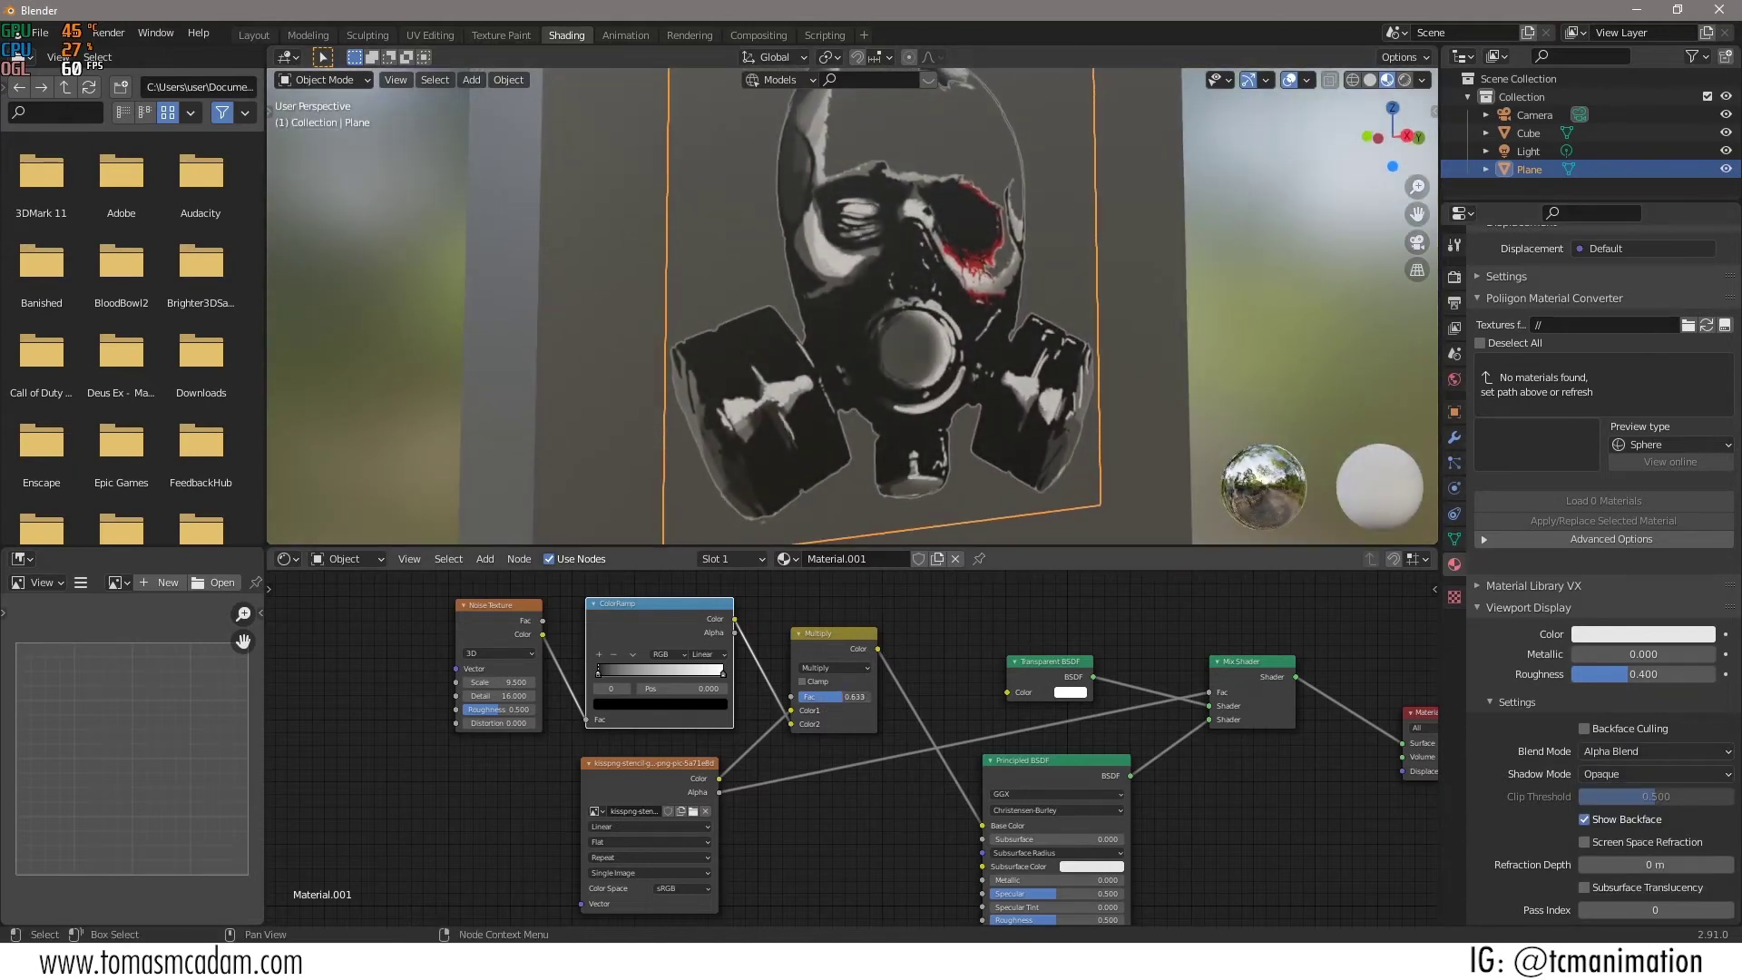
left_click_drag(844, 696, 869, 697)
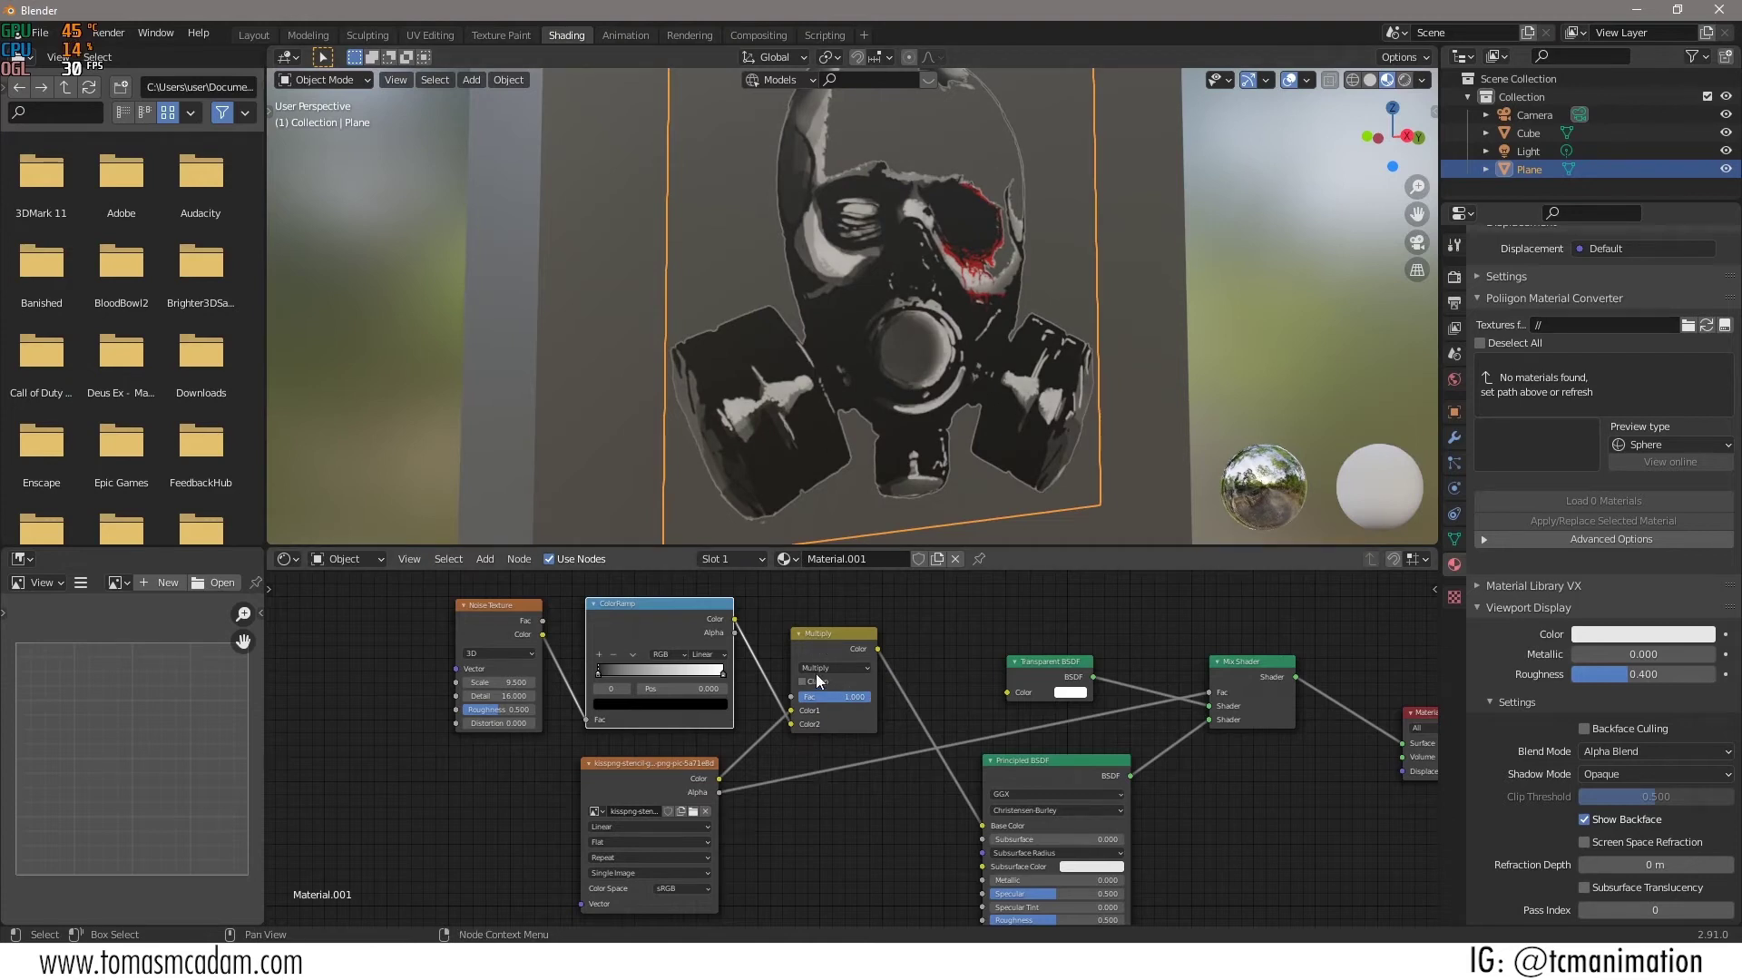
left_click_drag(599, 672, 645, 671)
left_click_drag(466, 682, 506, 681)
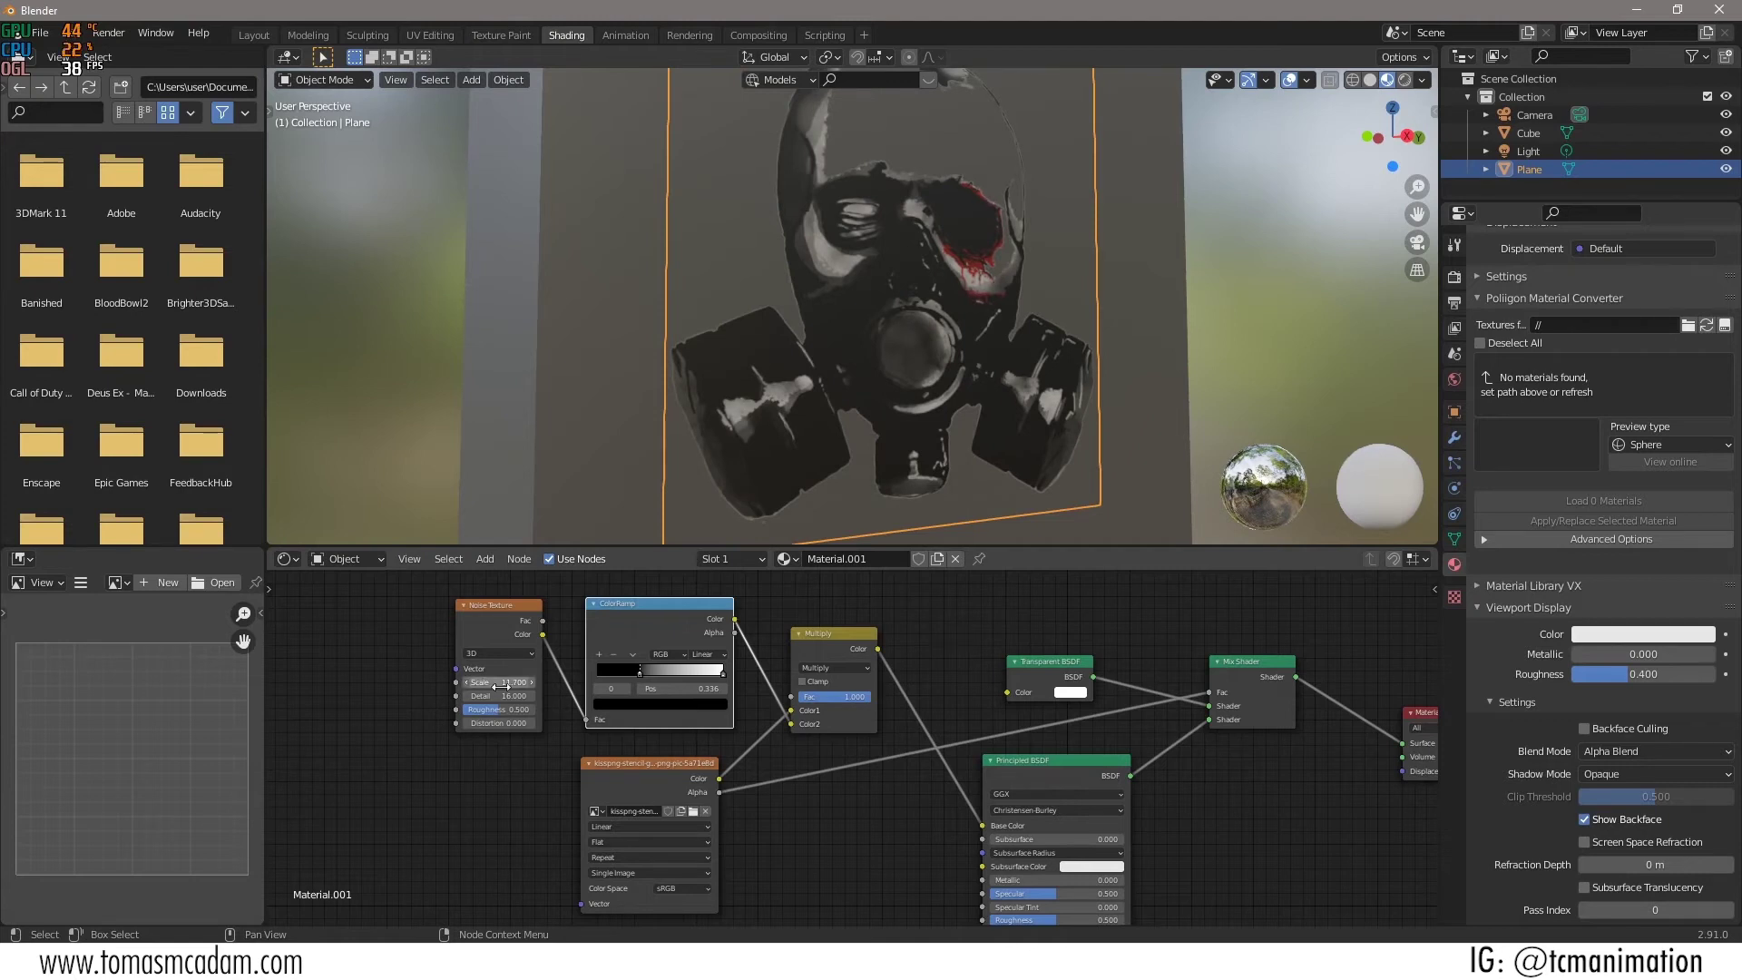
left_click_drag(721, 673, 717, 681)
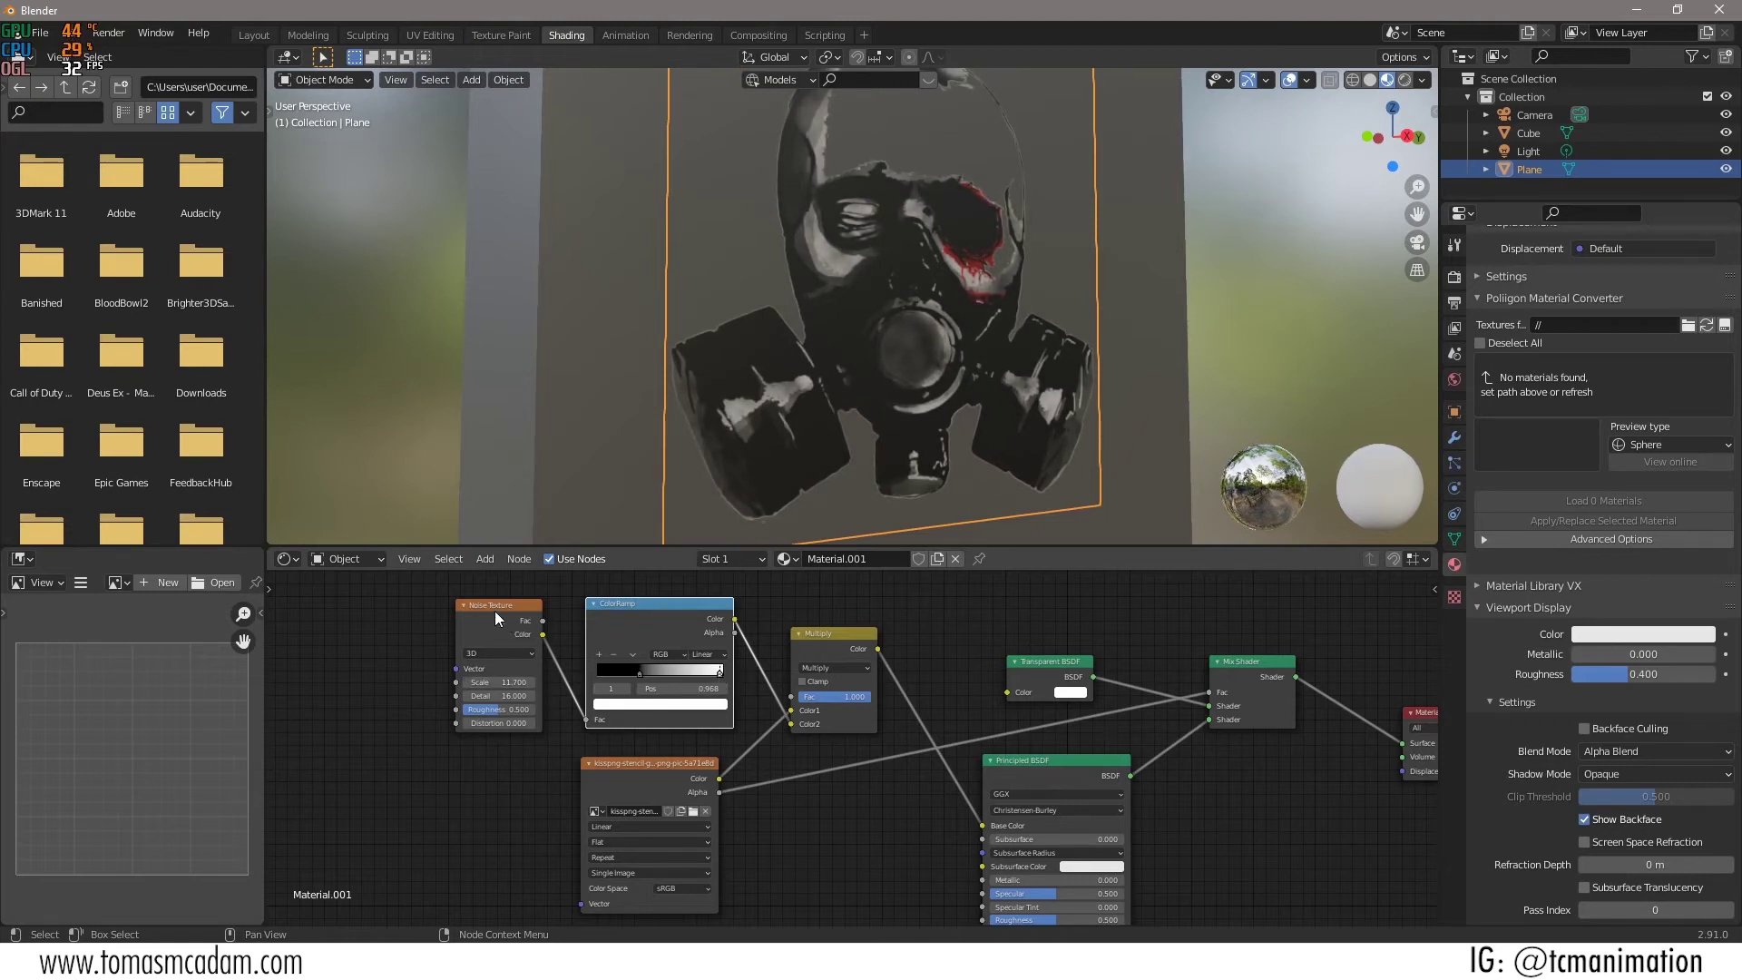
Rearrange the Noise Texture, ColorRamp, Multiply, Transparent BSDF and Mix Shader nodes with more space between them.
left_click_drag(495, 617, 448, 601)
left_click_drag(618, 617, 559, 612)
left_click_drag(826, 637, 814, 627)
middle_click_drag(862, 341, 874, 286)
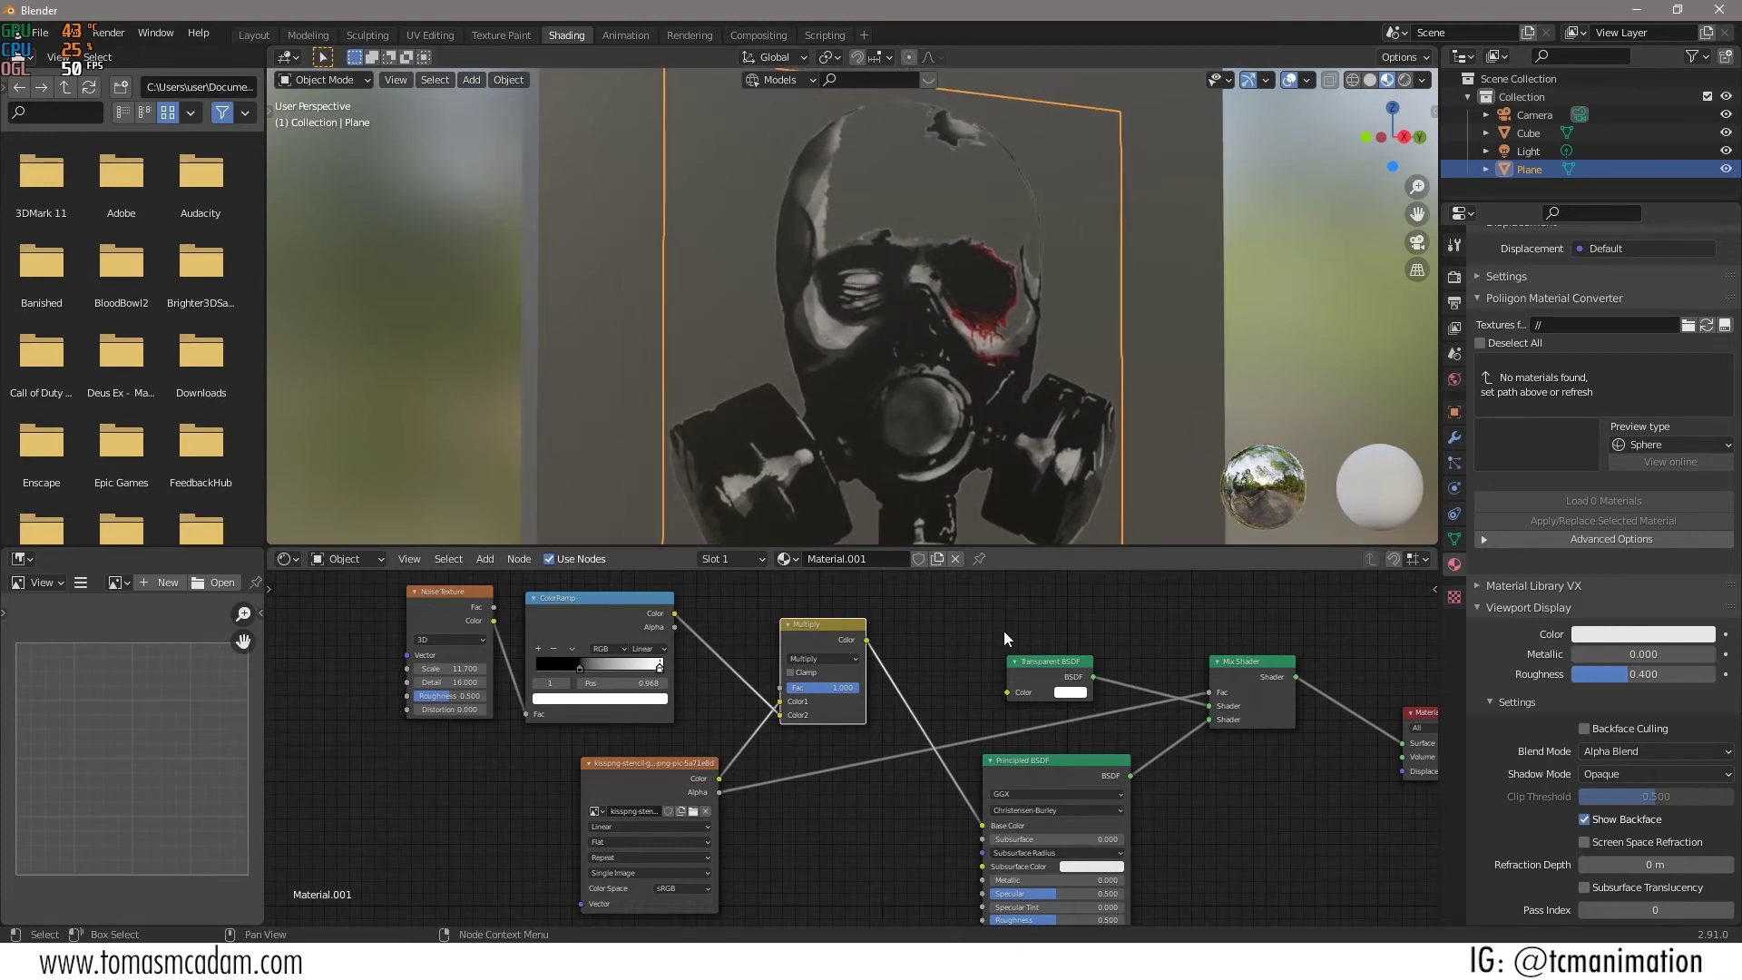
left_click_drag(1047, 664, 1025, 639)
left_click_drag(1218, 676, 1189, 678)
middle_click_drag(639, 621, 715, 679)
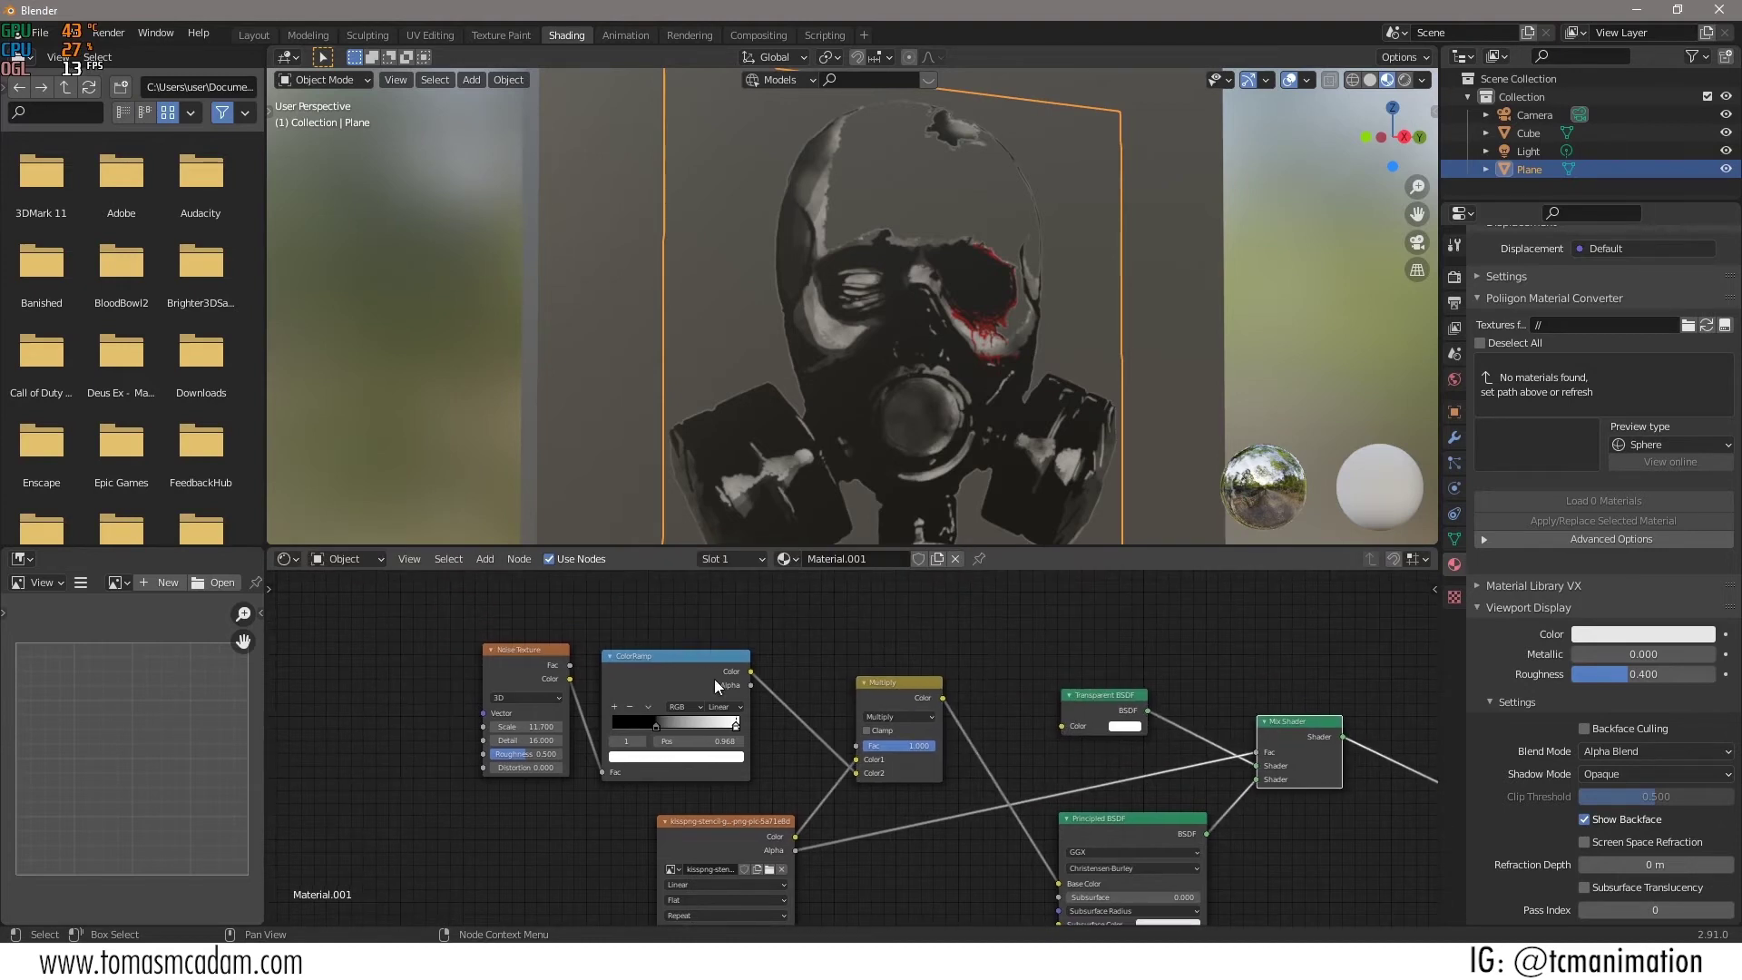
left_click_drag(525, 655, 471, 643)
left_click_drag(635, 656, 593, 639)
left_click_drag(890, 692, 879, 682)
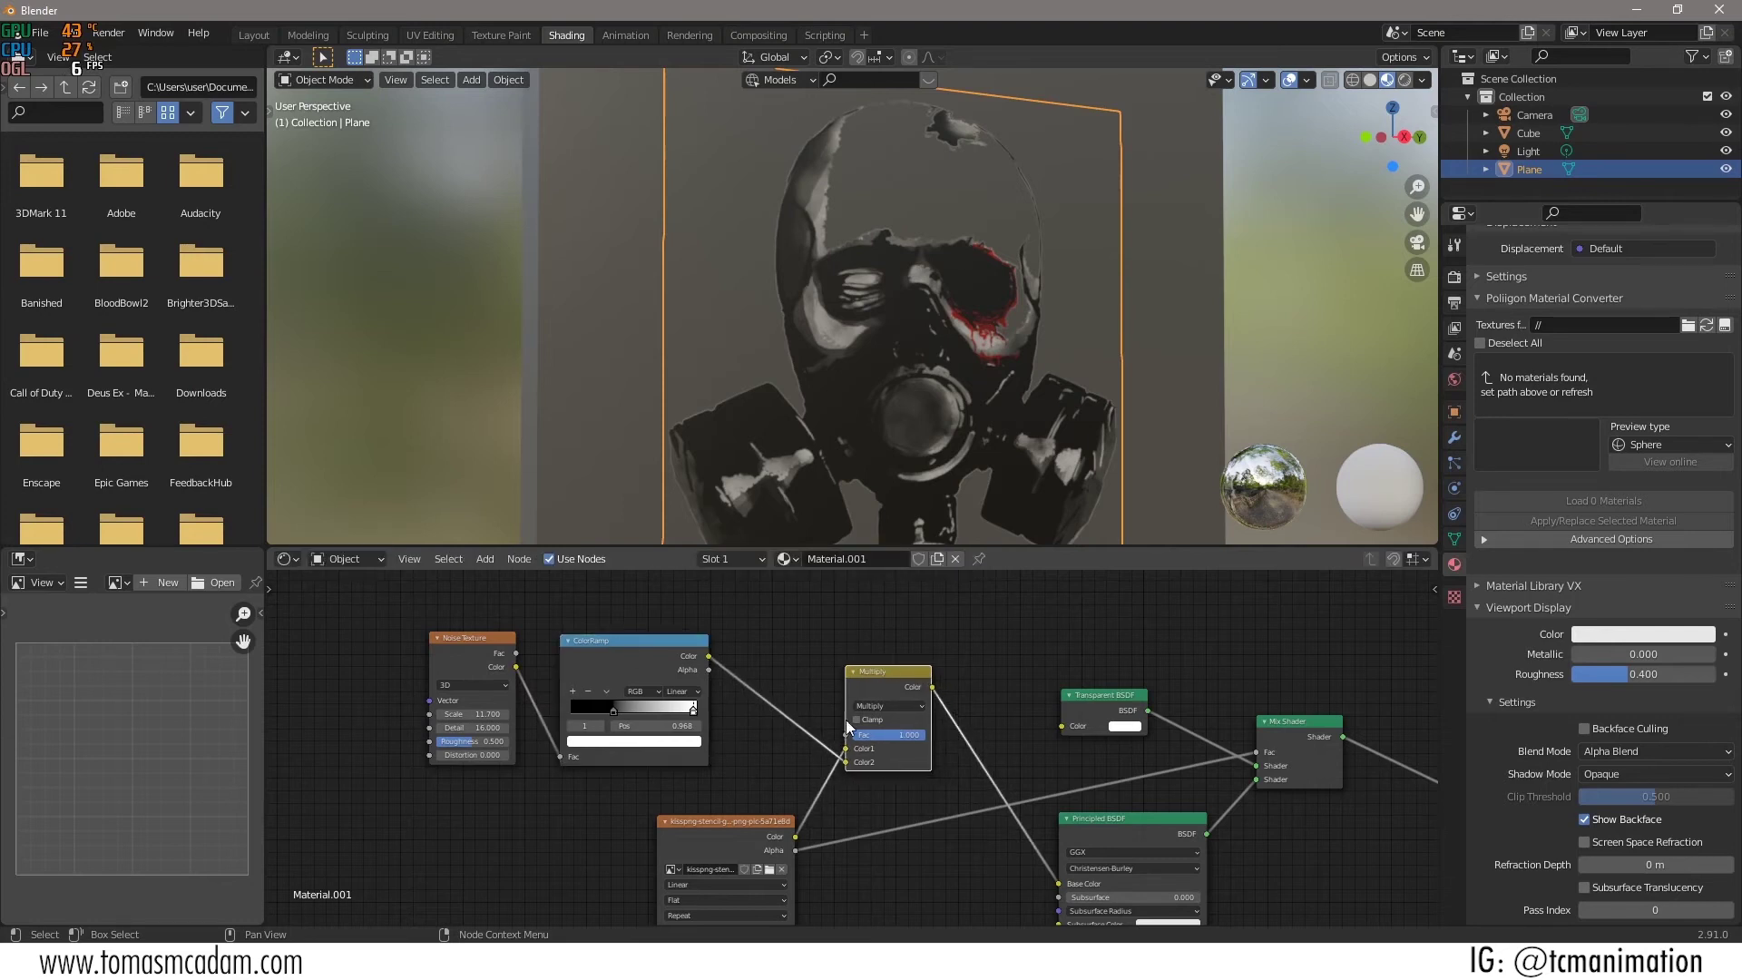
left_click_drag(1098, 712, 1120, 715)
left_click_drag(1288, 733, 1306, 715)
Make room before the Material Output node and insert a duplicate of the Mix Shader on its Surface link.
middle_click_drag(1295, 648, 1017, 666)
left_click_drag(1256, 787, 1319, 680)
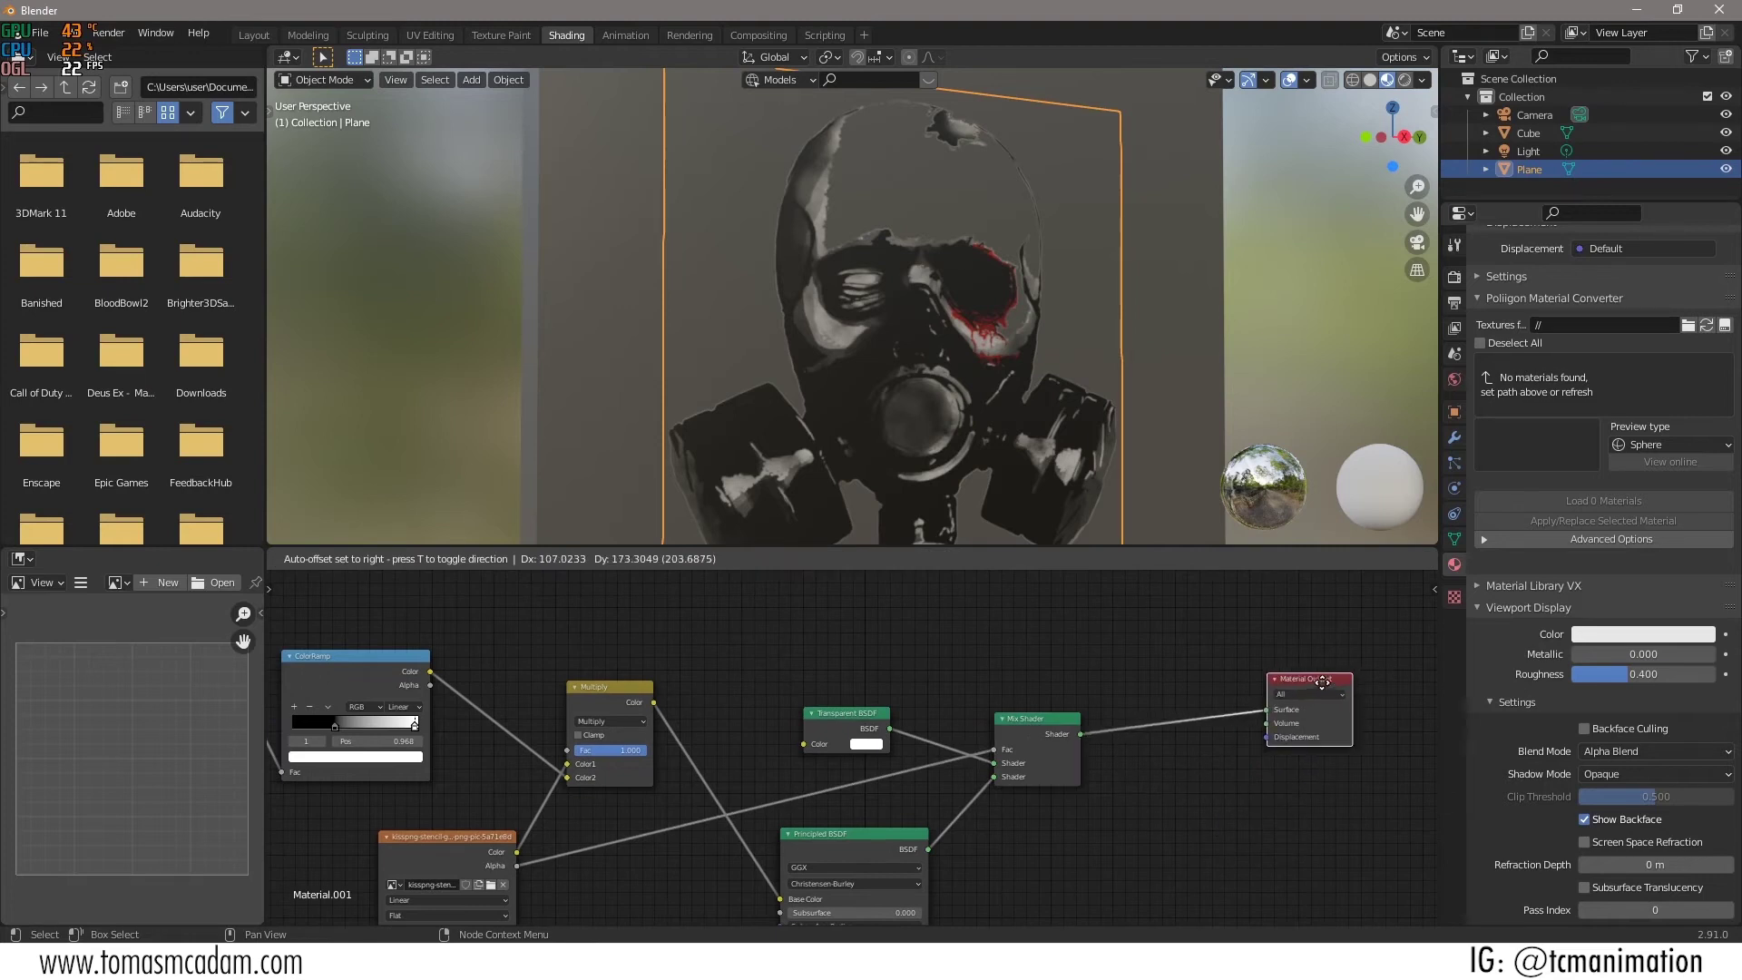
left_click(1027, 719)
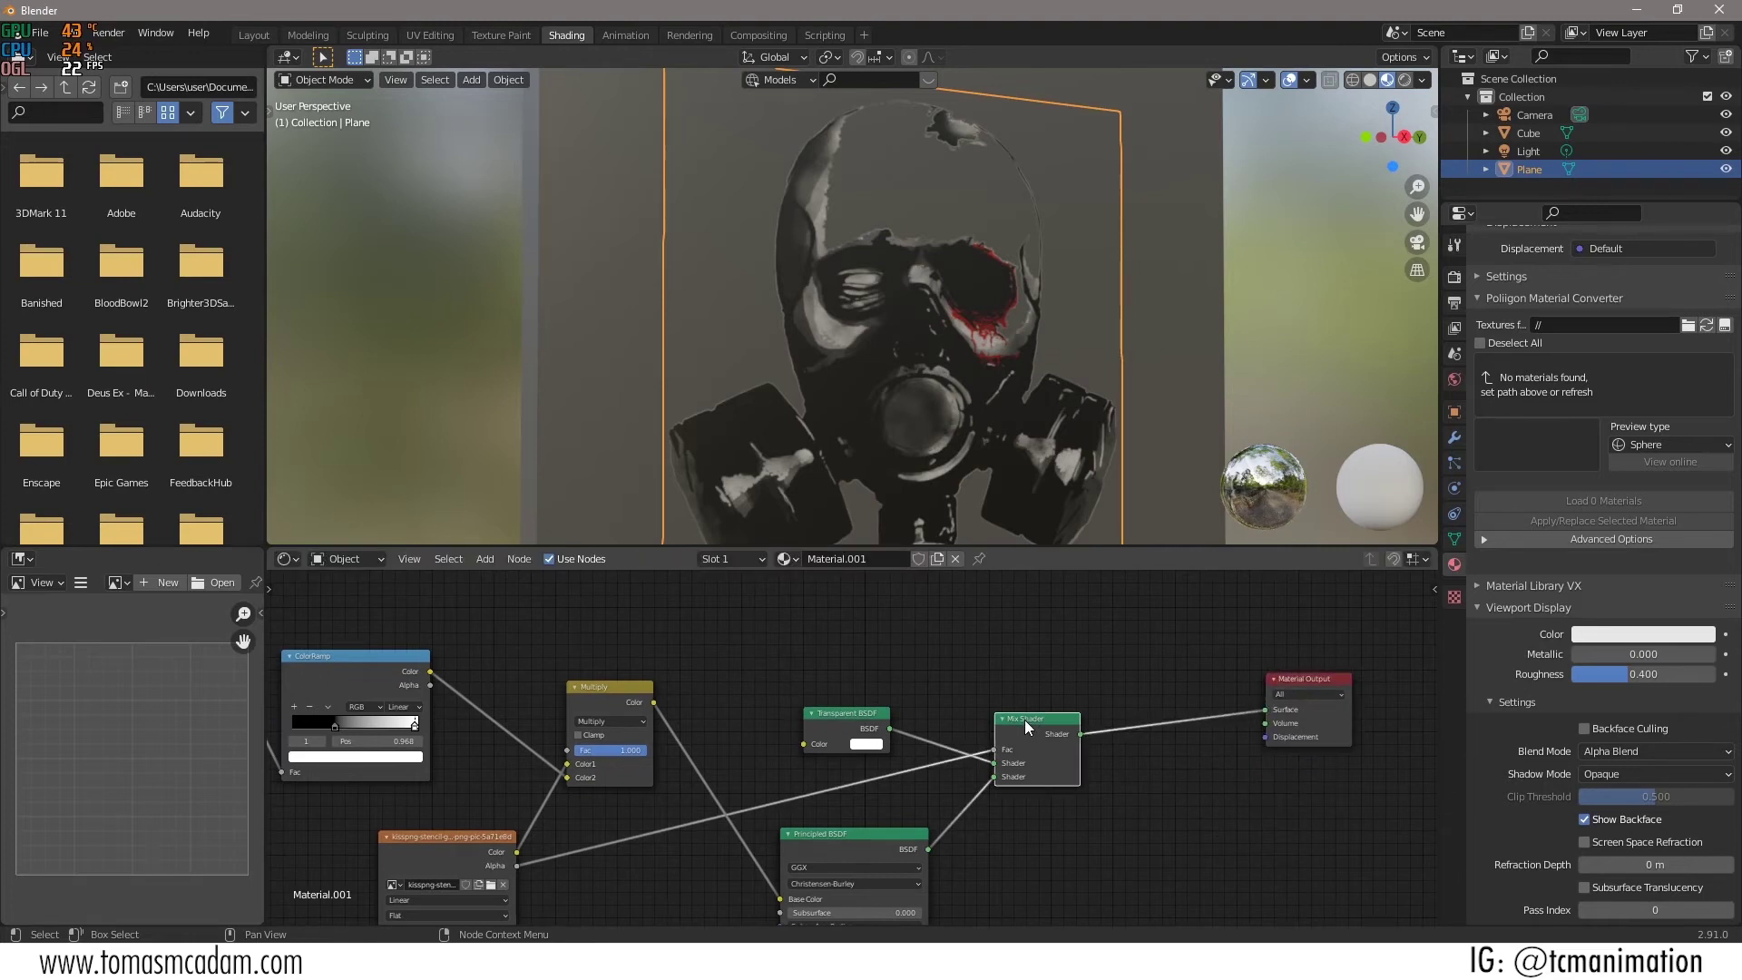
key("shift+d")
left_click(1157, 684)
left_click_drag(1157, 685, 1123, 633)
Duplicate the Transparent BSDF, link the copy to the new Mix Shader's second Shader input, and adjust that mixer's Fac.
left_click(853, 721)
key("shift+d")
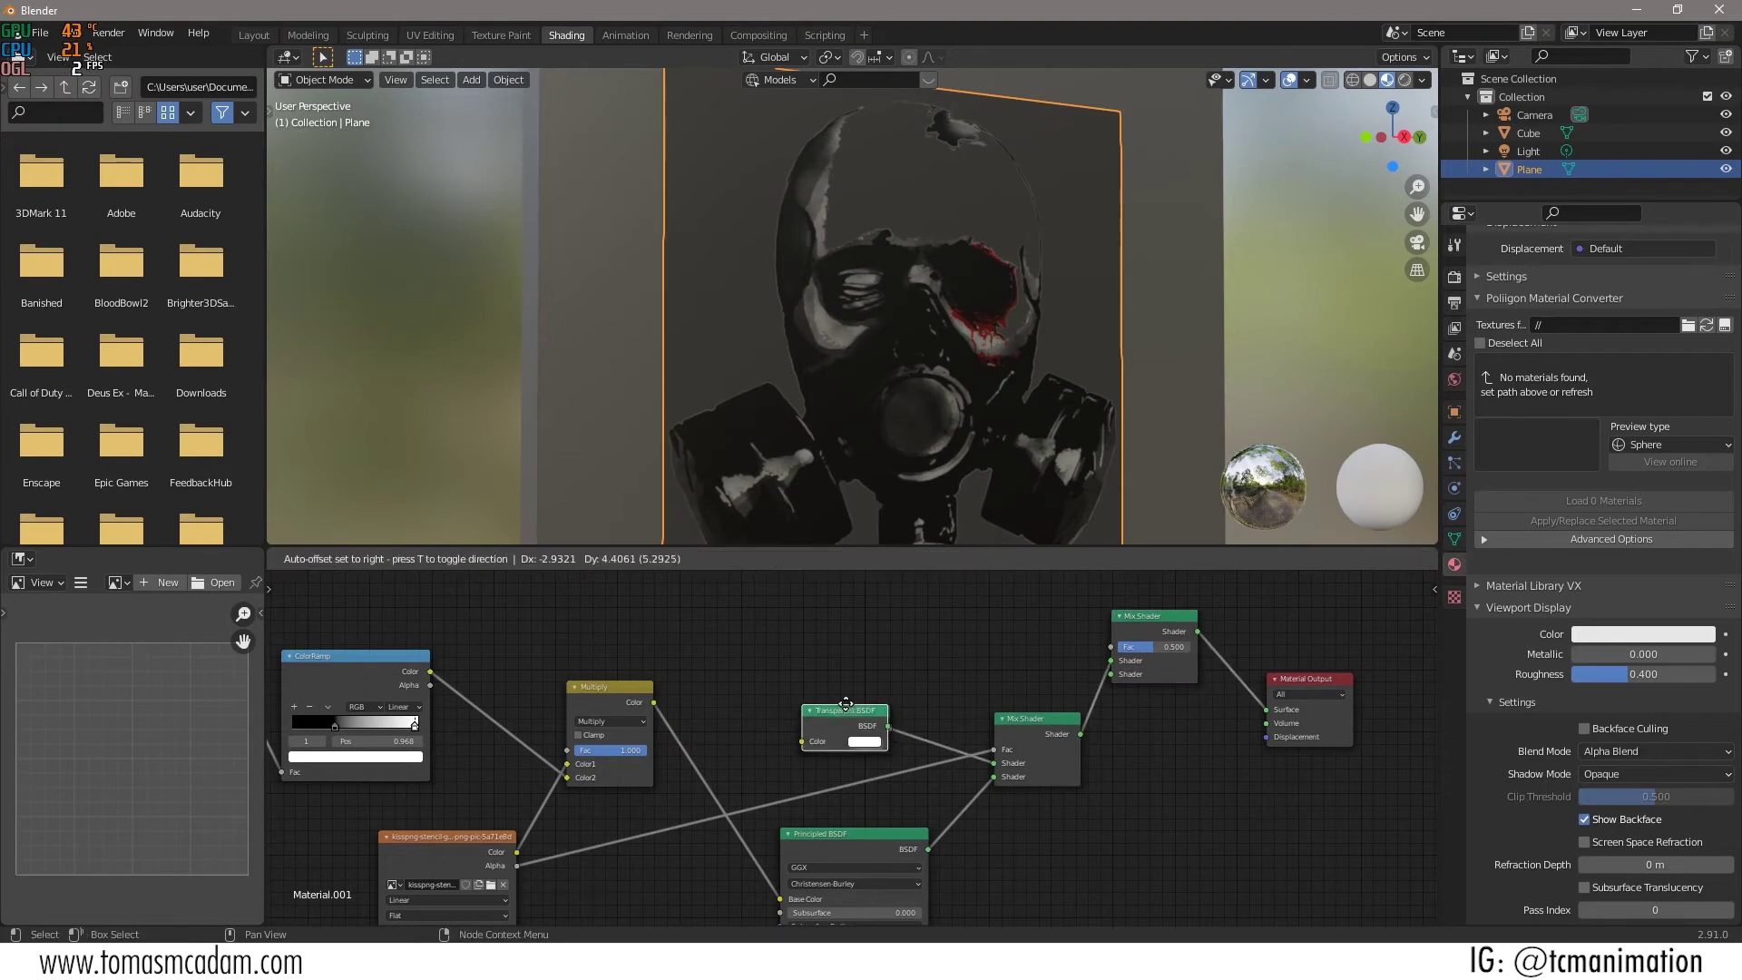
left_click(1002, 651)
left_click_drag(1002, 644, 1119, 673)
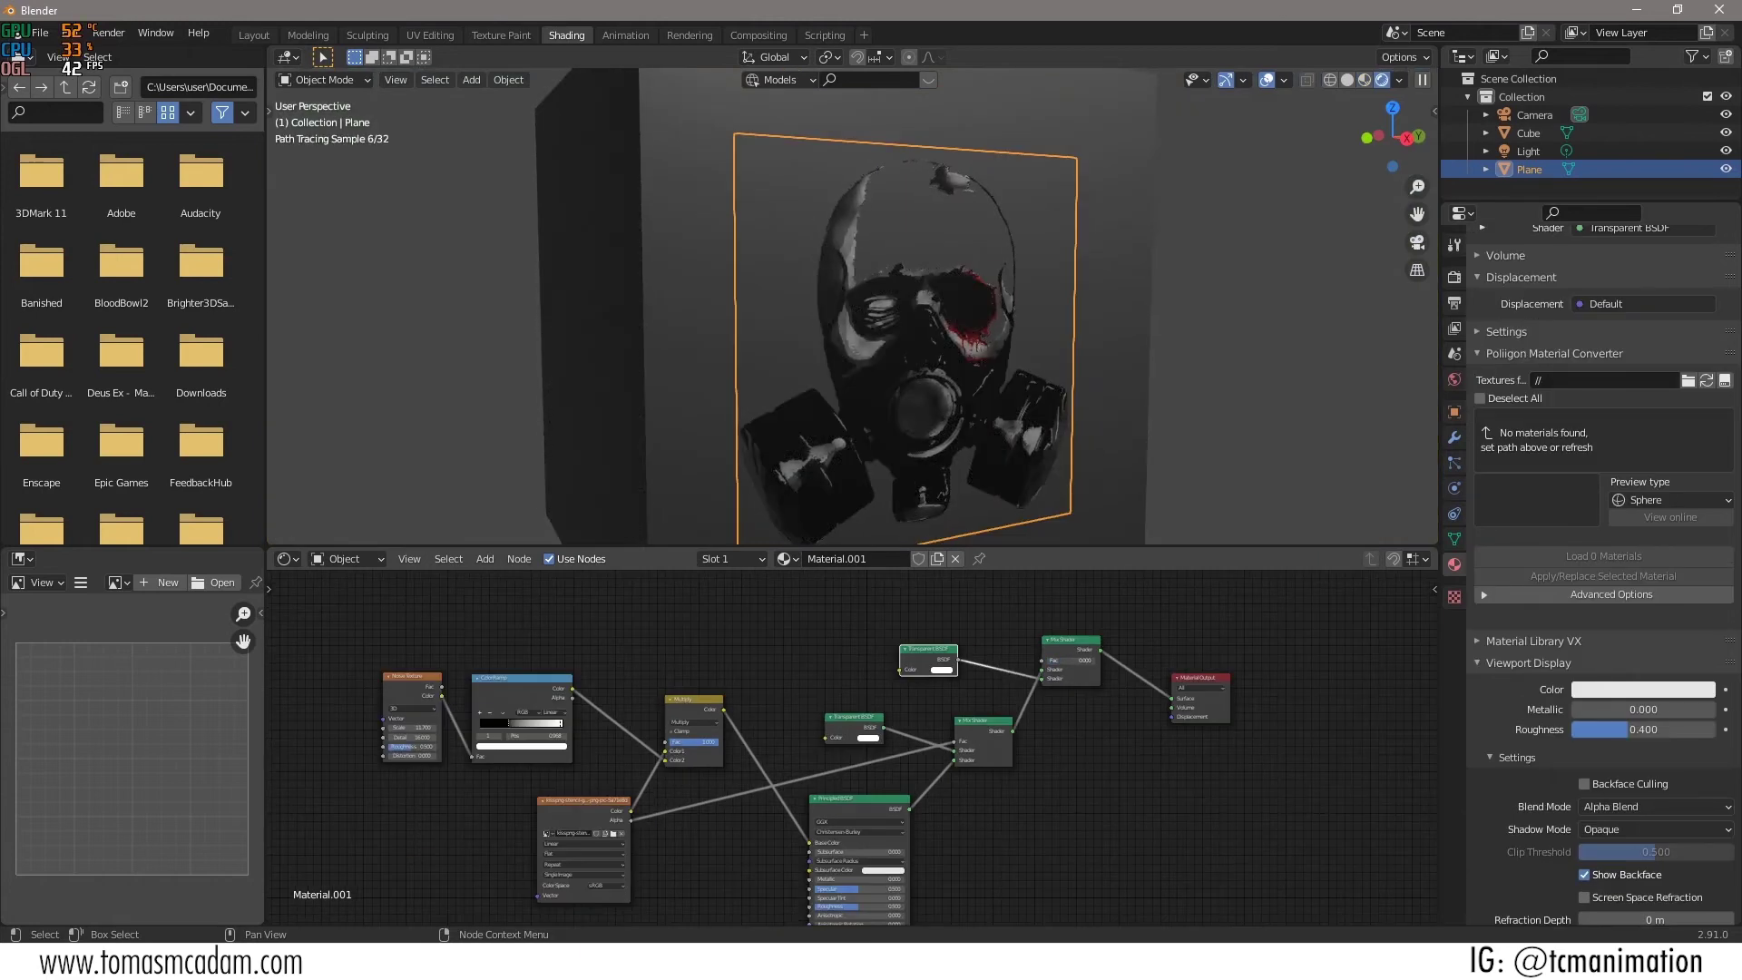
mouse_move(1066, 659)
left_mouse_down()
mouse_move(1093, 659)
mouse_move(1061, 660)
mouse_move(1078, 660)
left_mouse_up()
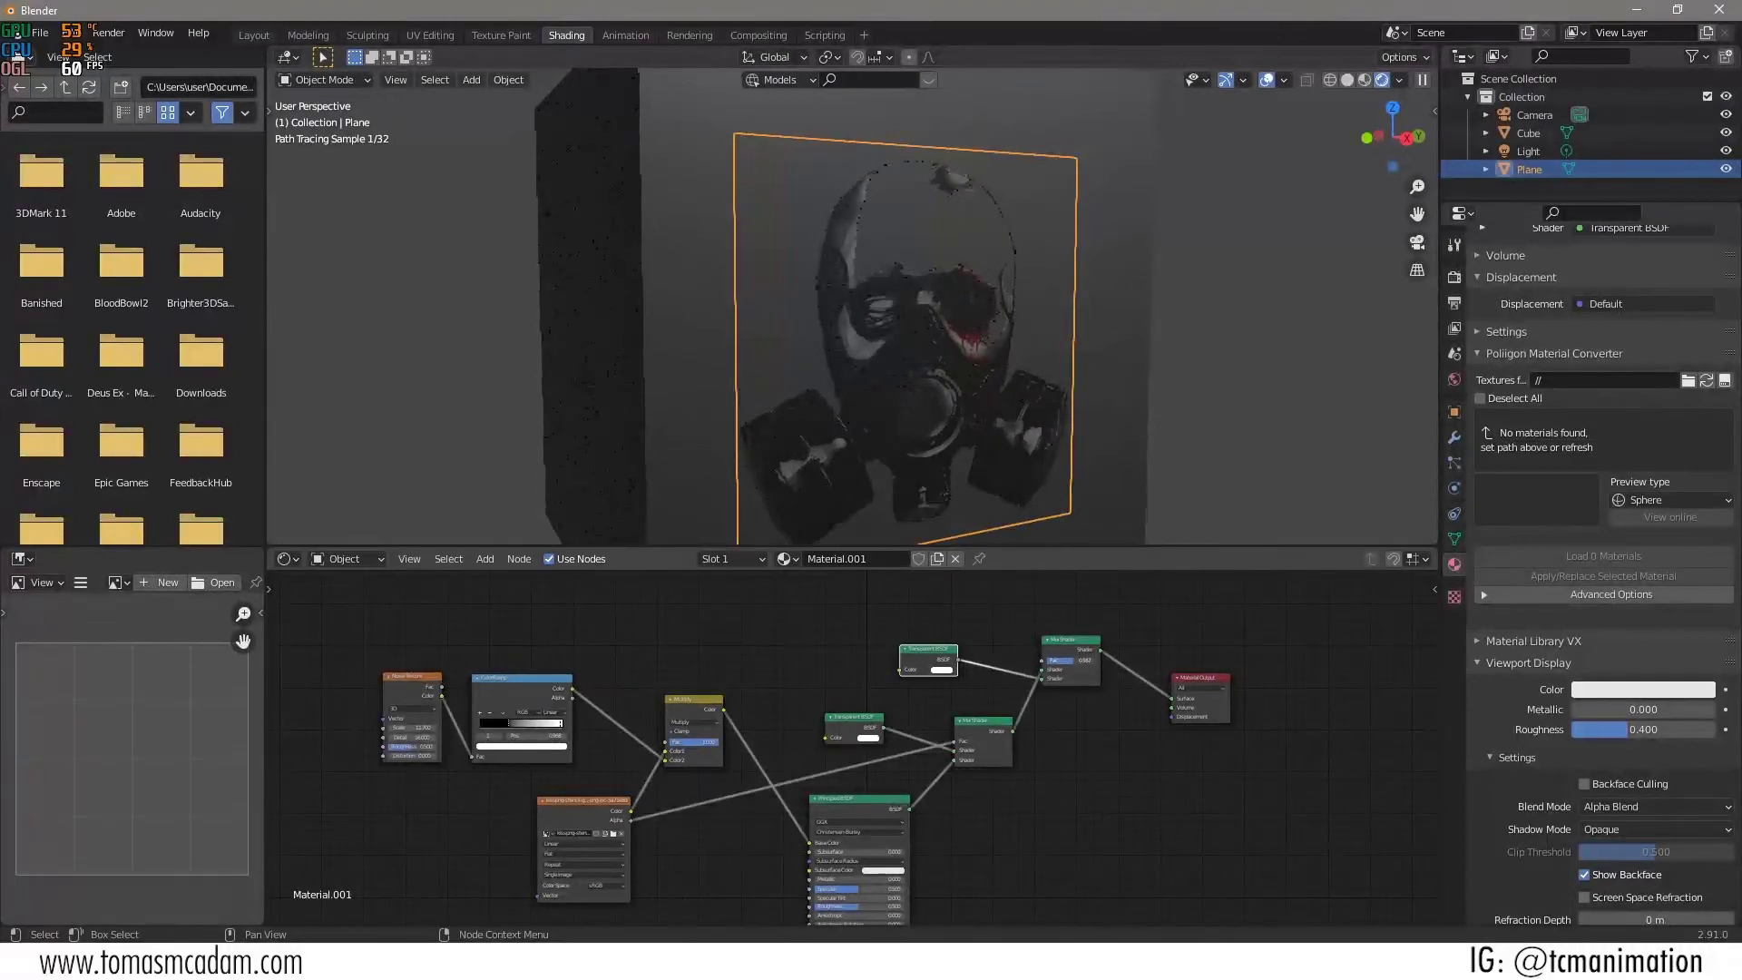
Link the ColorRamp's Color output to the Fac input of the new Mix Shader.
left_click(534, 691)
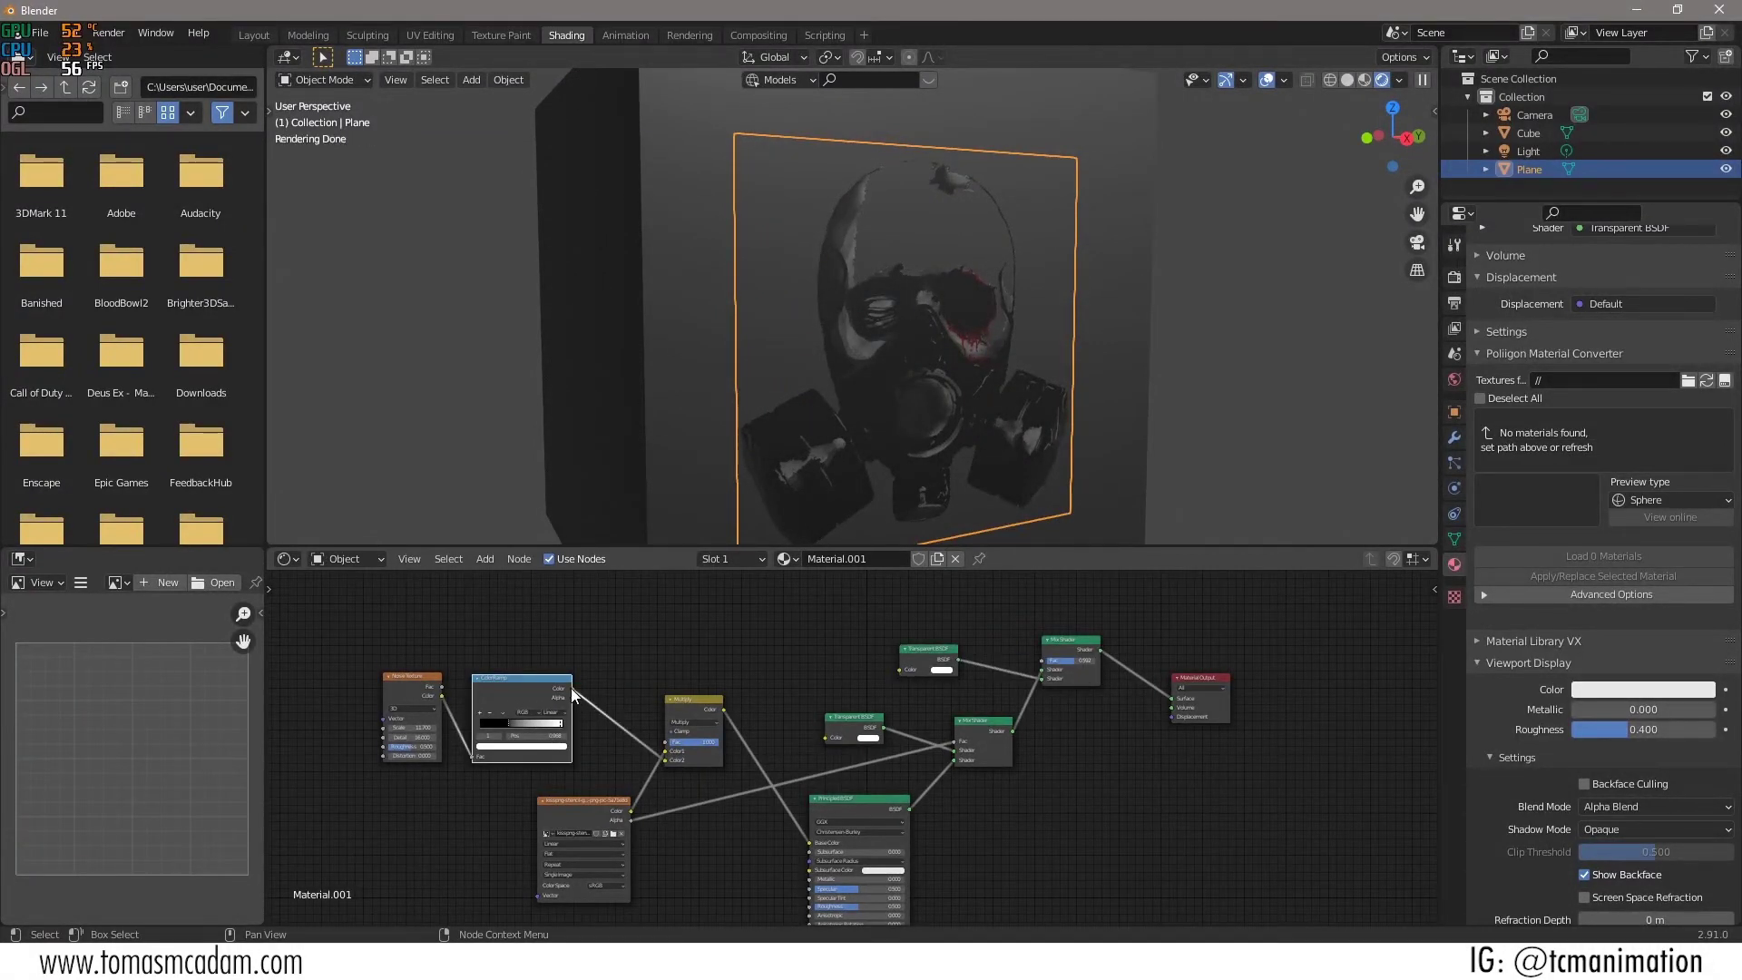
left_click_drag(574, 694, 1047, 657)
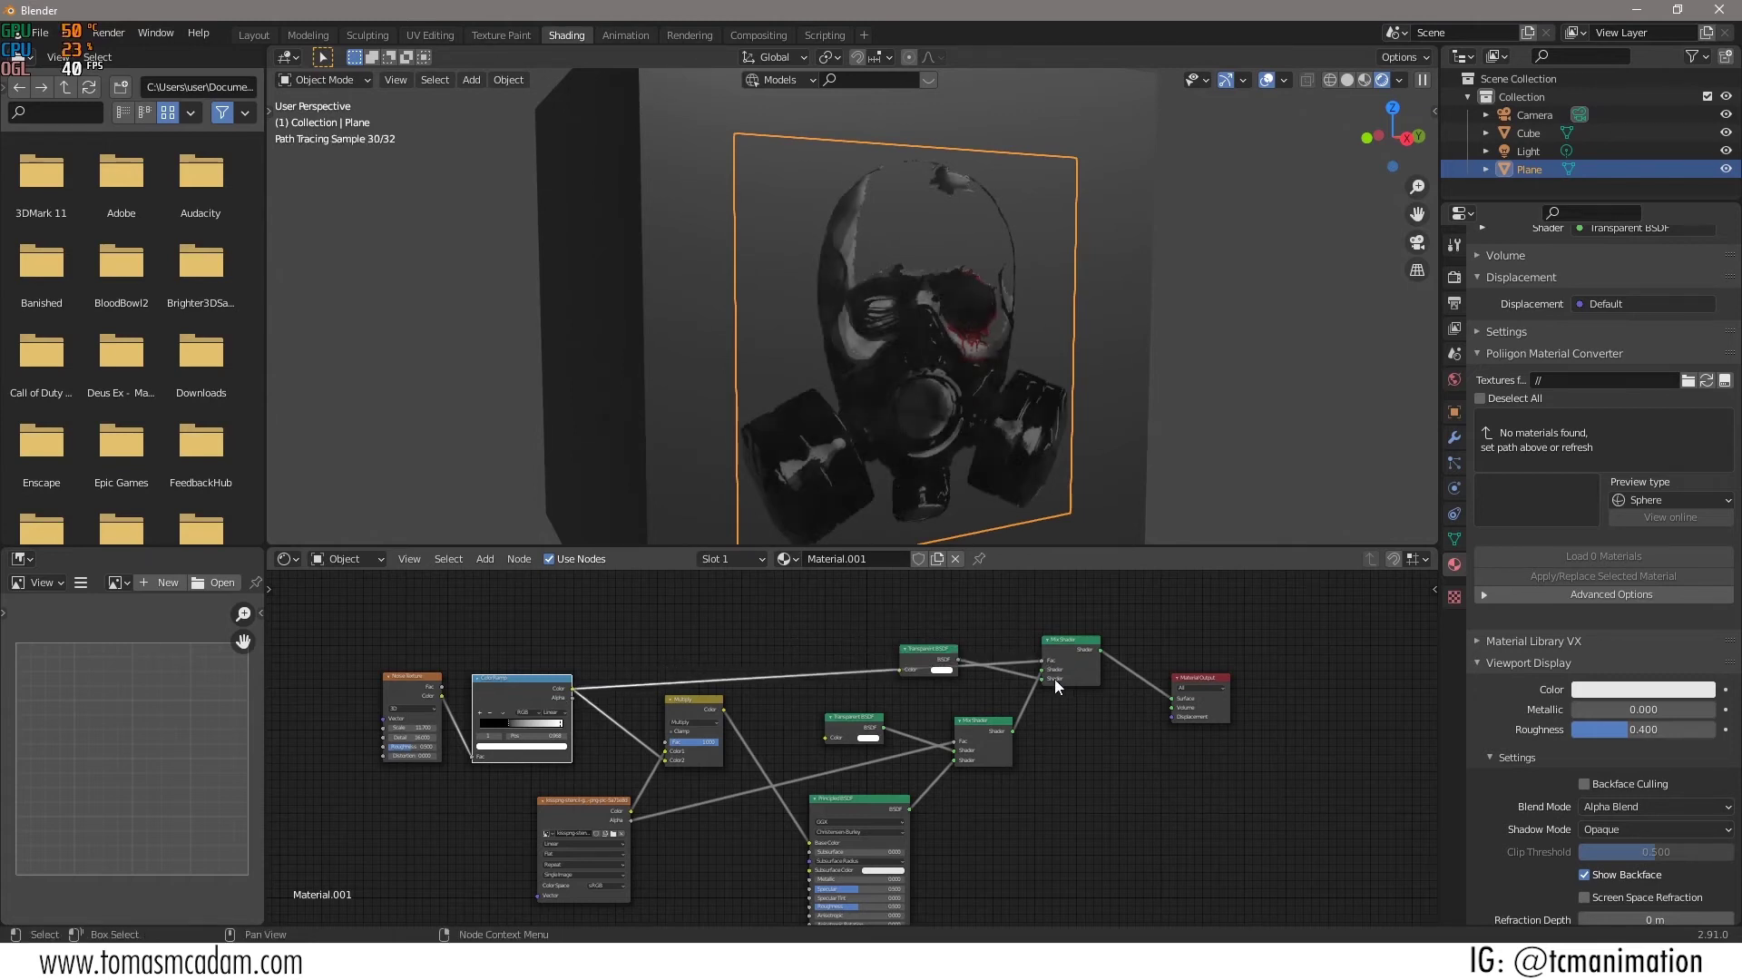
scroll(949, 454, "up", 2)
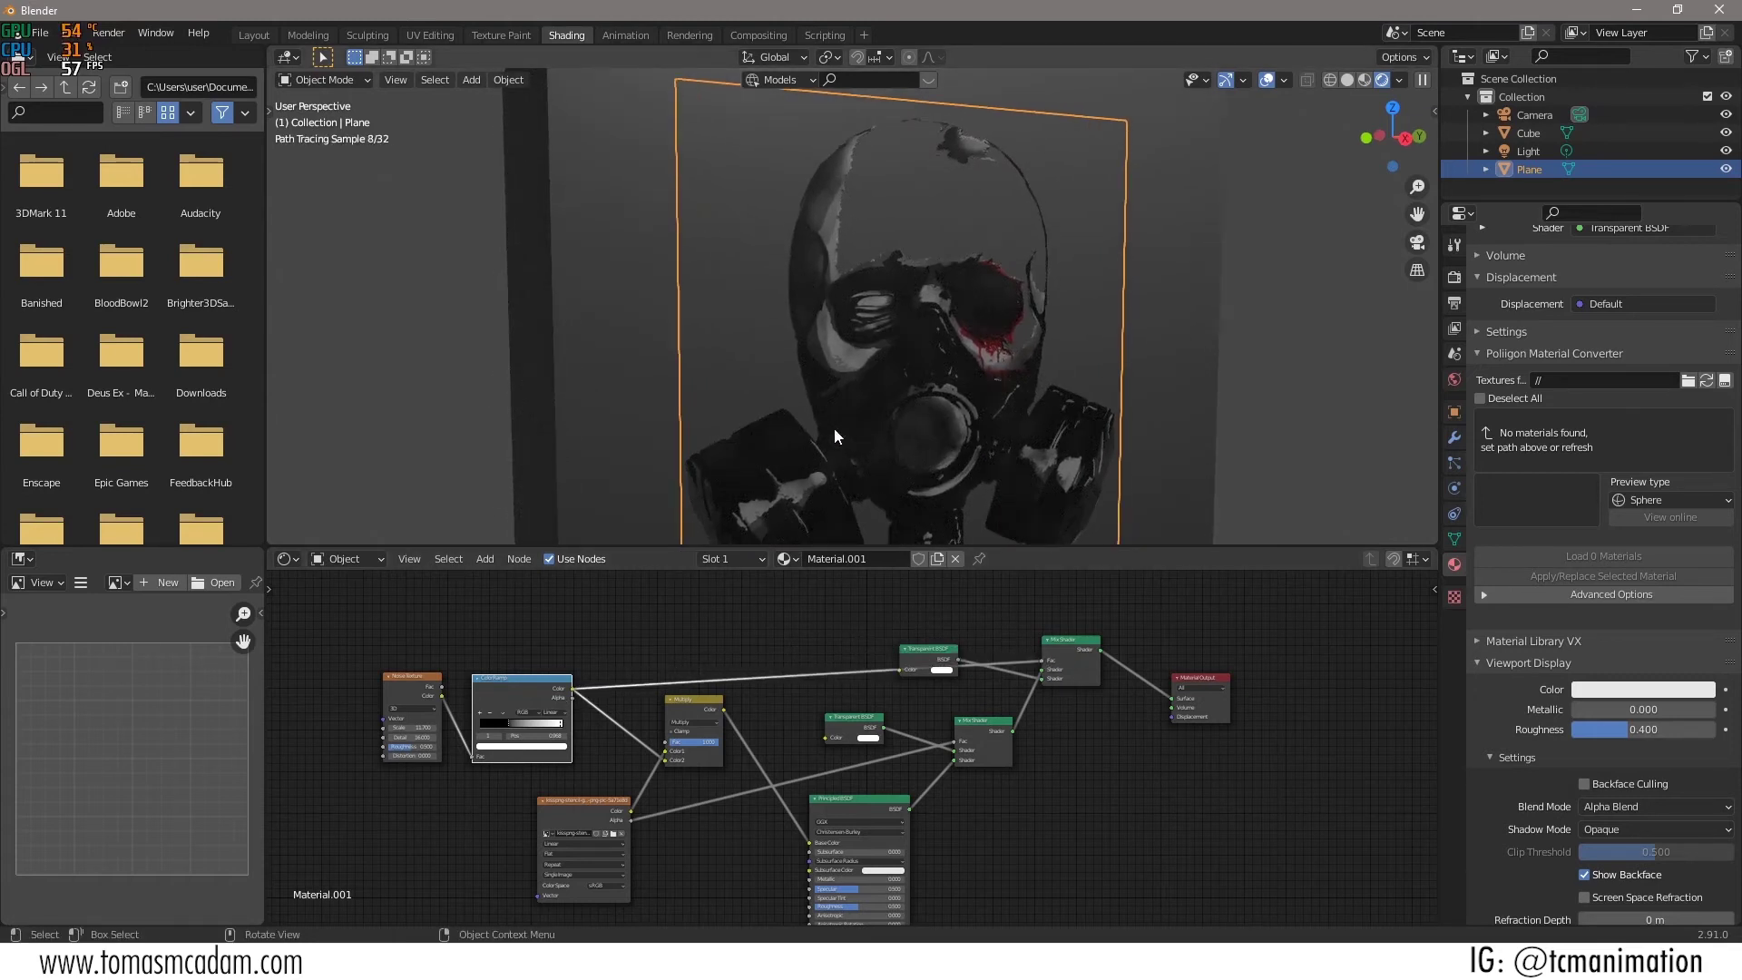
Select the cube and change its material's Base Color to red.
left_click(589, 319)
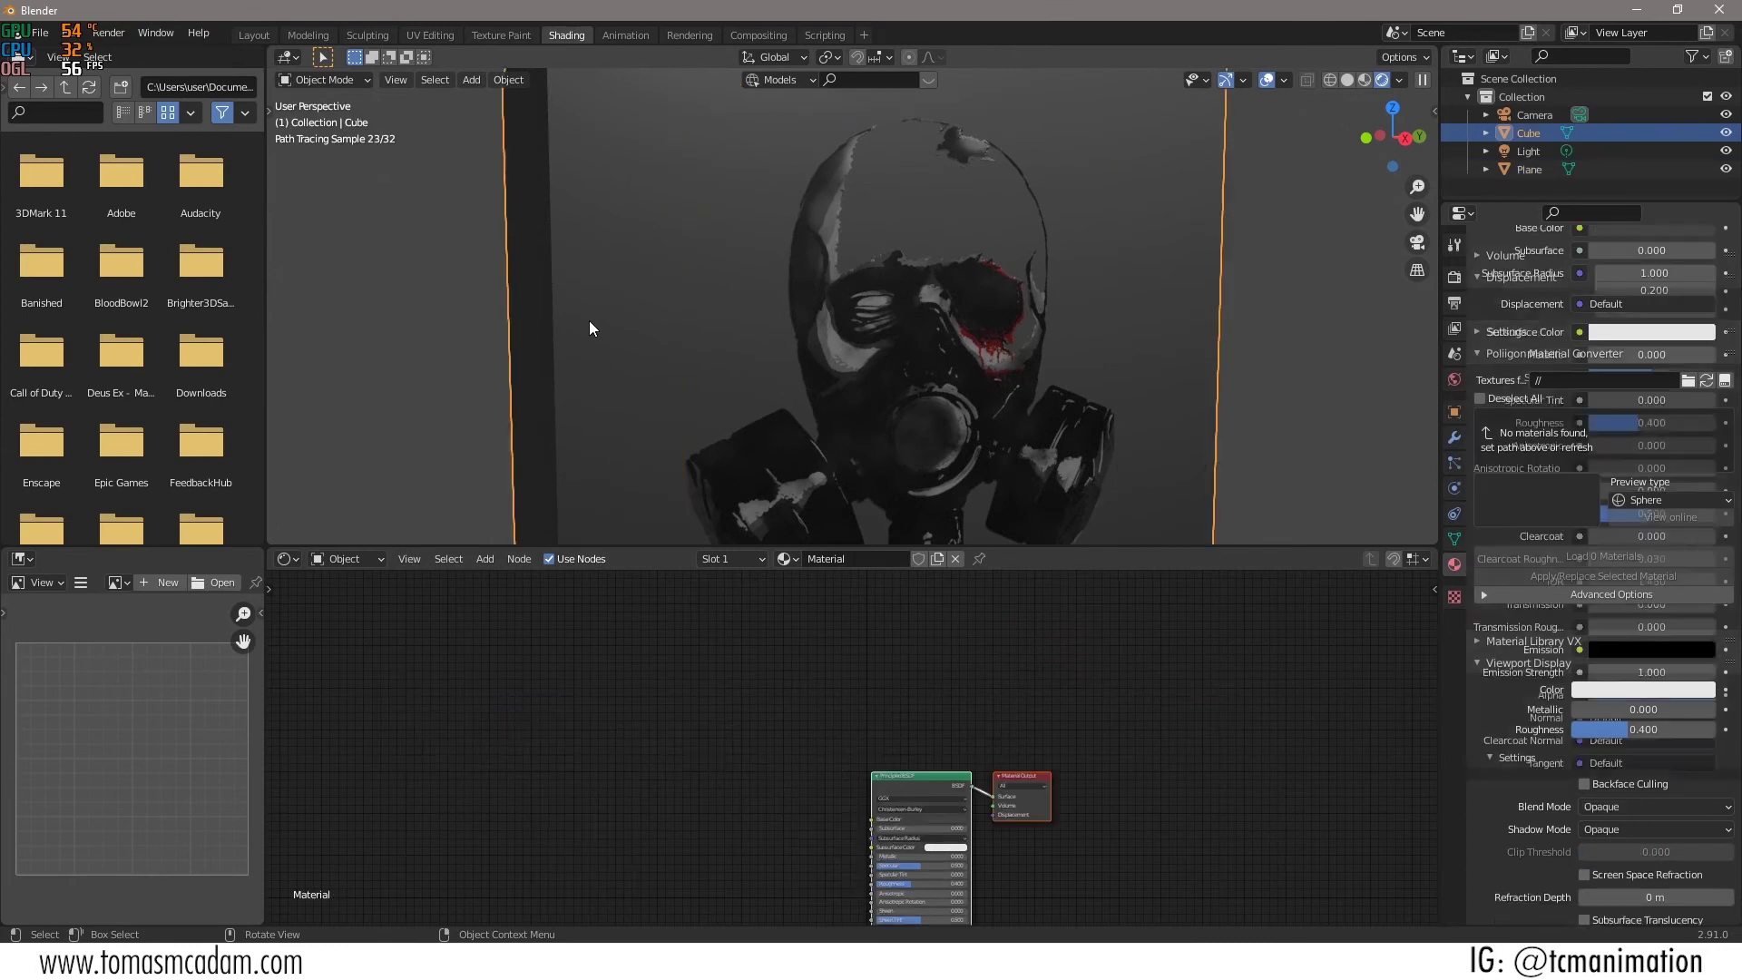
left_click(939, 819)
mouse_move(987, 726)
left_mouse_down()
mouse_move(977, 706)
mouse_move(946, 717)
mouse_move(949, 748)
mouse_move(966, 761)
mouse_move(996, 729)
left_mouse_up()
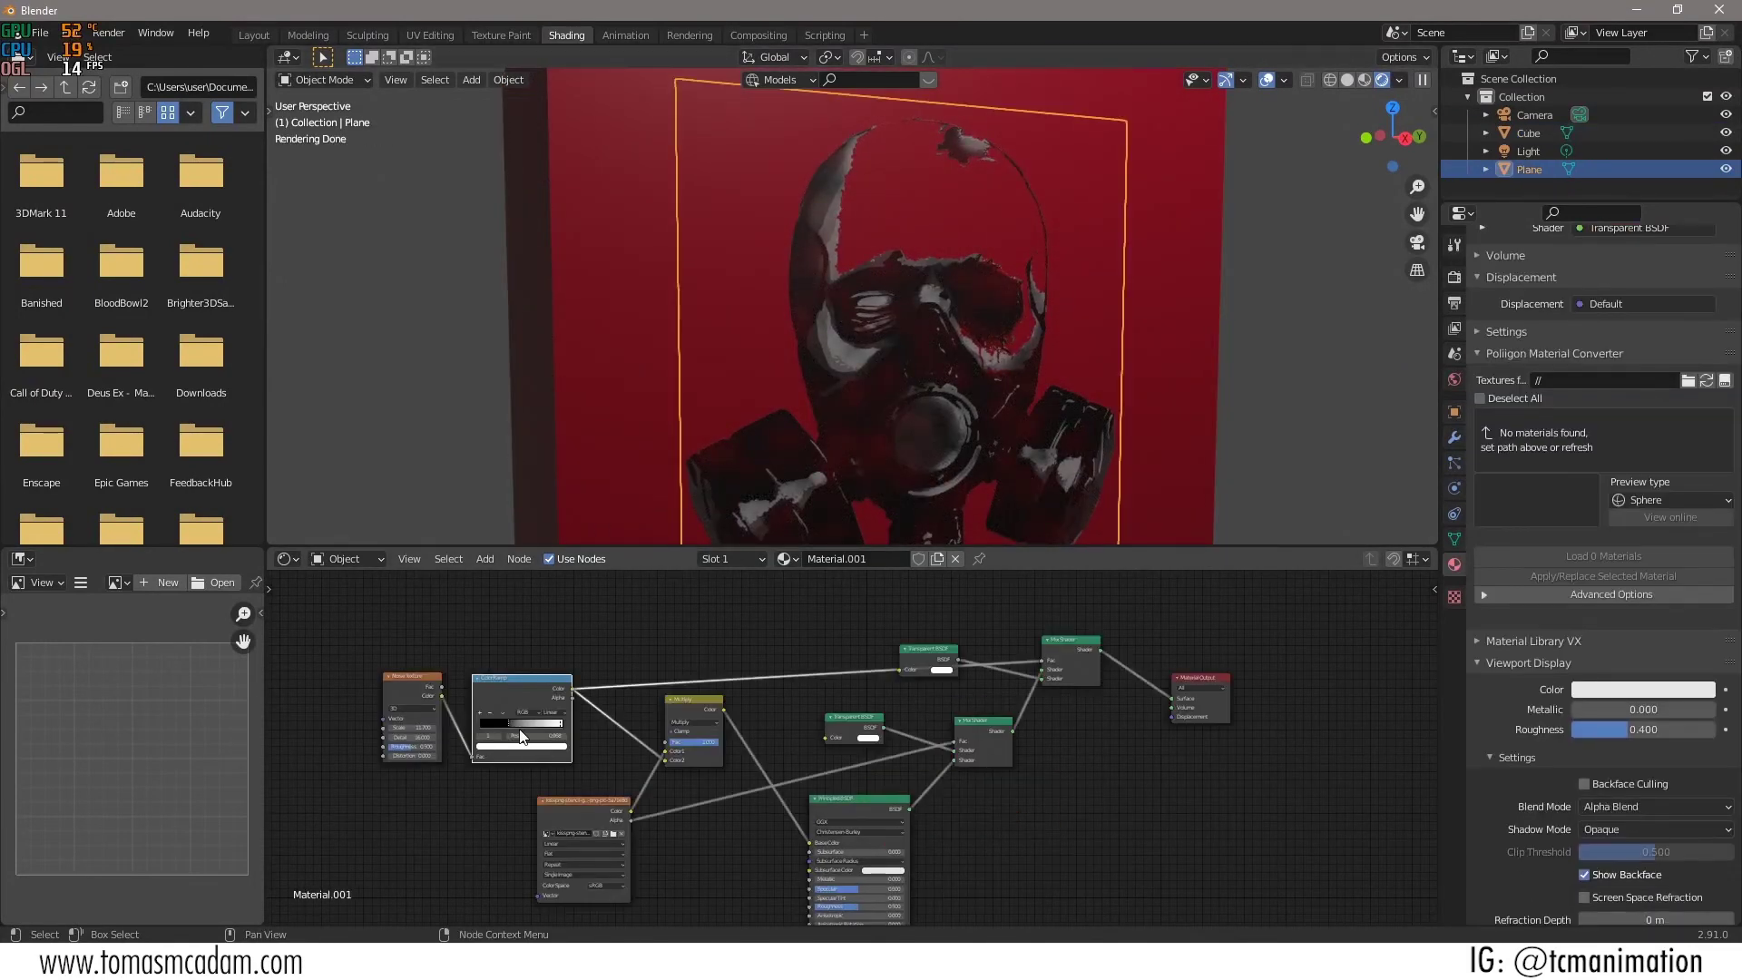
In the plane's material, move the ColorRamp's black stop close to the start and its white stop near the middle.
mouse_move(425, 727)
left_mouse_down()
mouse_move(458, 728)
mouse_move(431, 750)
mouse_move(525, 722)
mouse_move(468, 722)
mouse_move(542, 724)
mouse_move(519, 724)
left_mouse_up()
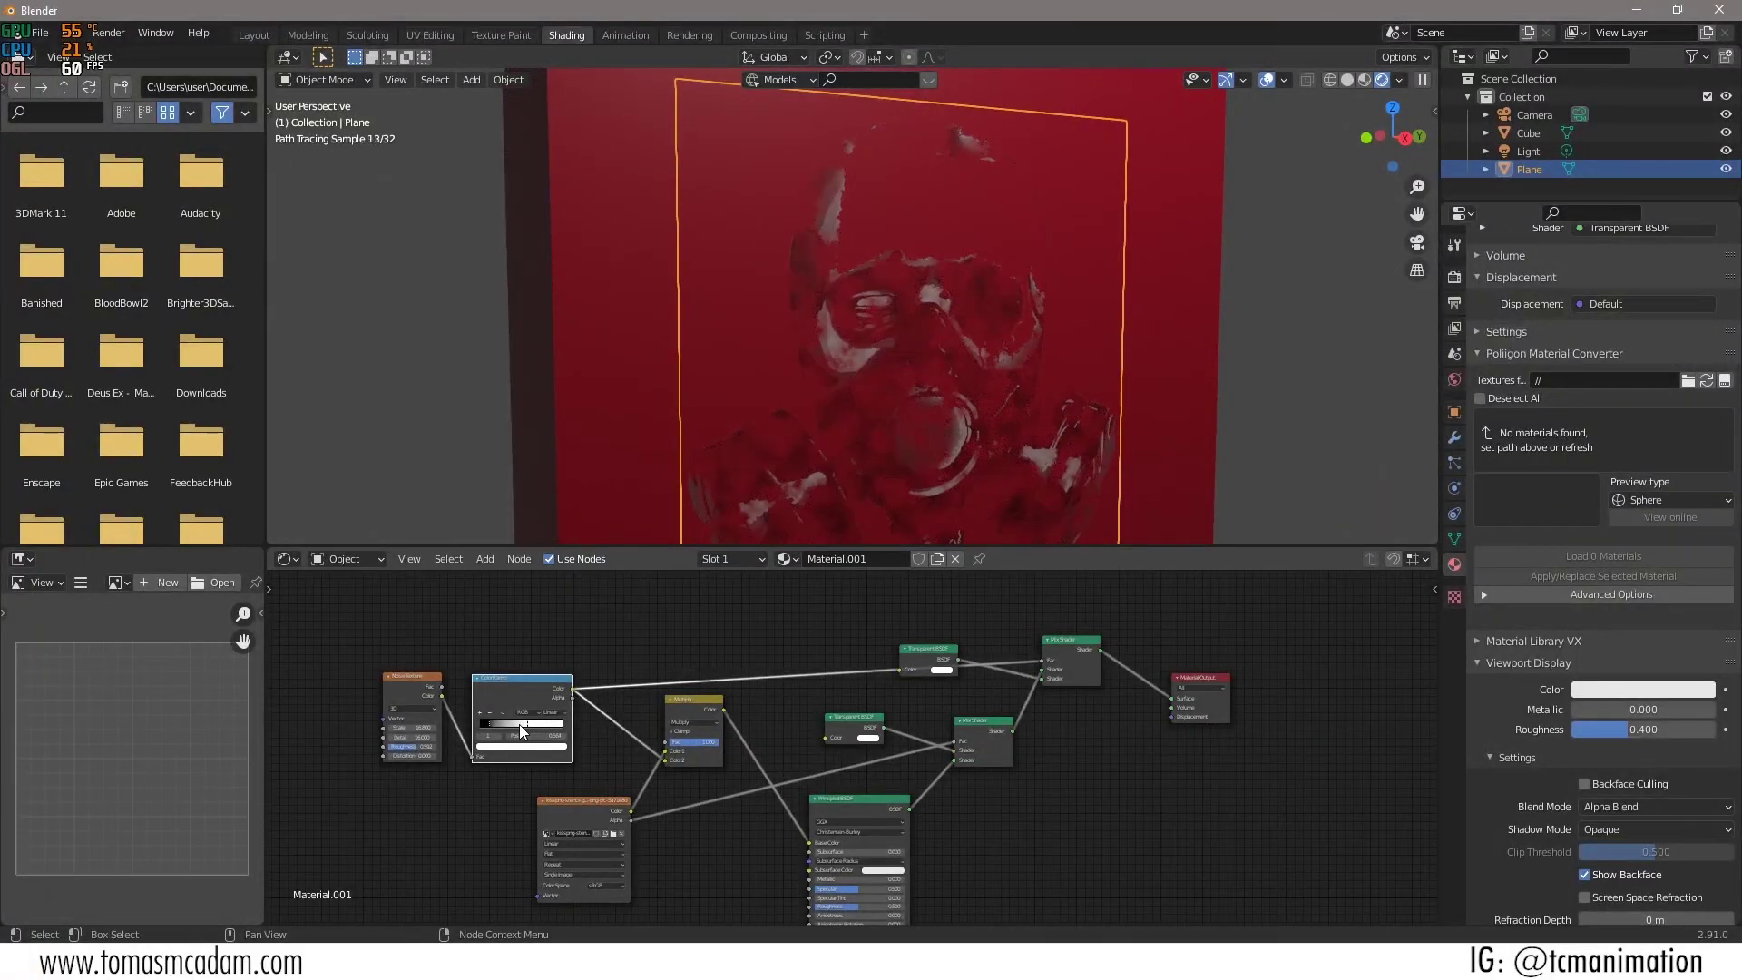
scroll(884, 438, "down", 2)
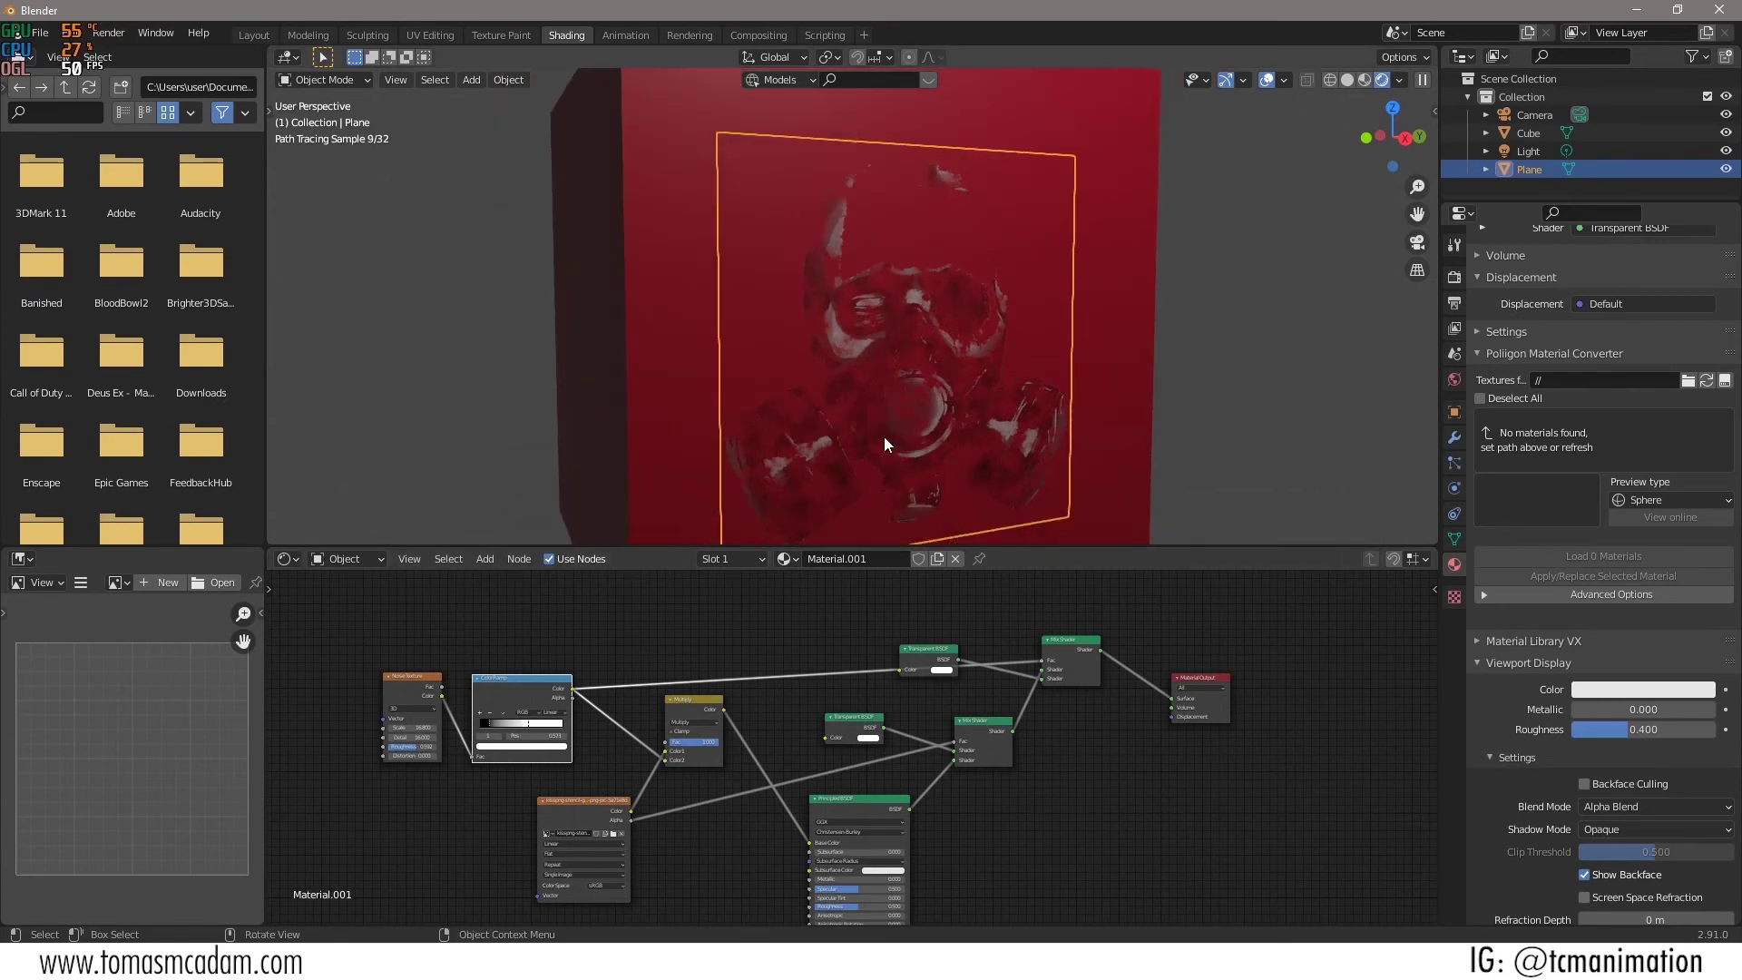
middle_click_drag(901, 441, 840, 465)
Move the duplicated Transparent BSDF and Mix Shader nodes higher, keeping them clear of the original pair.
left_click(944, 651)
left_click(1073, 652, "shift")
key("g")
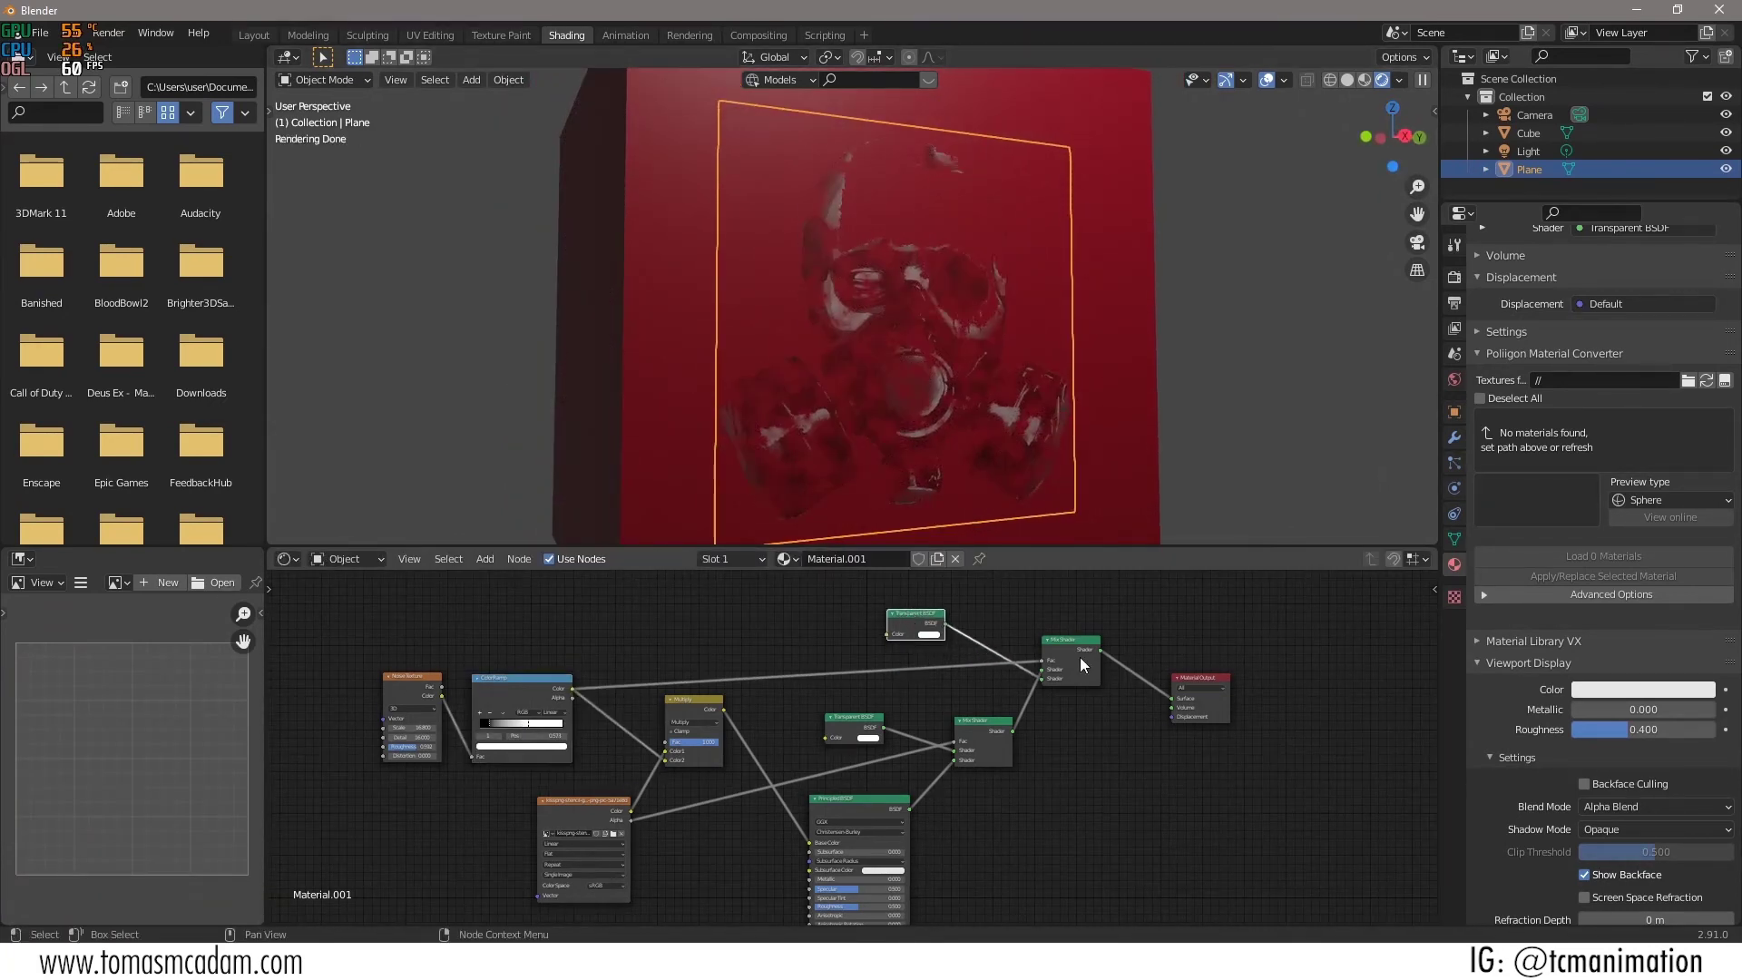
left_click(1064, 634)
left_click_drag(920, 638, 969, 615)
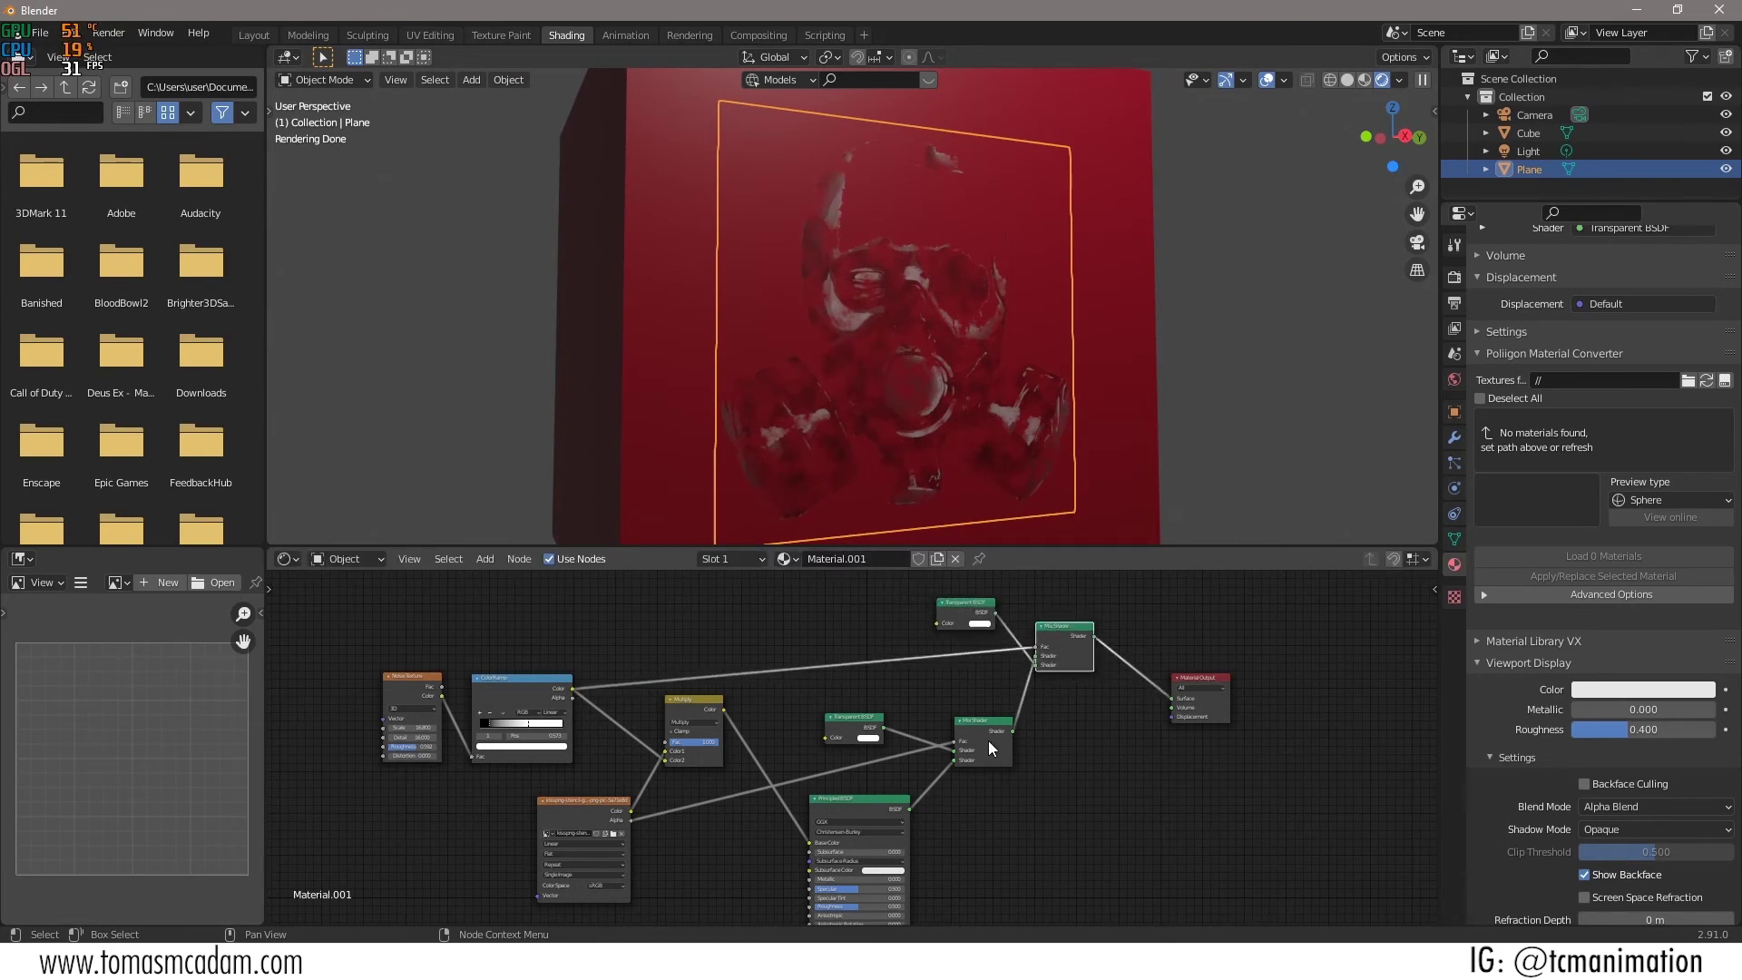
left_click(959, 621)
left_click(531, 698)
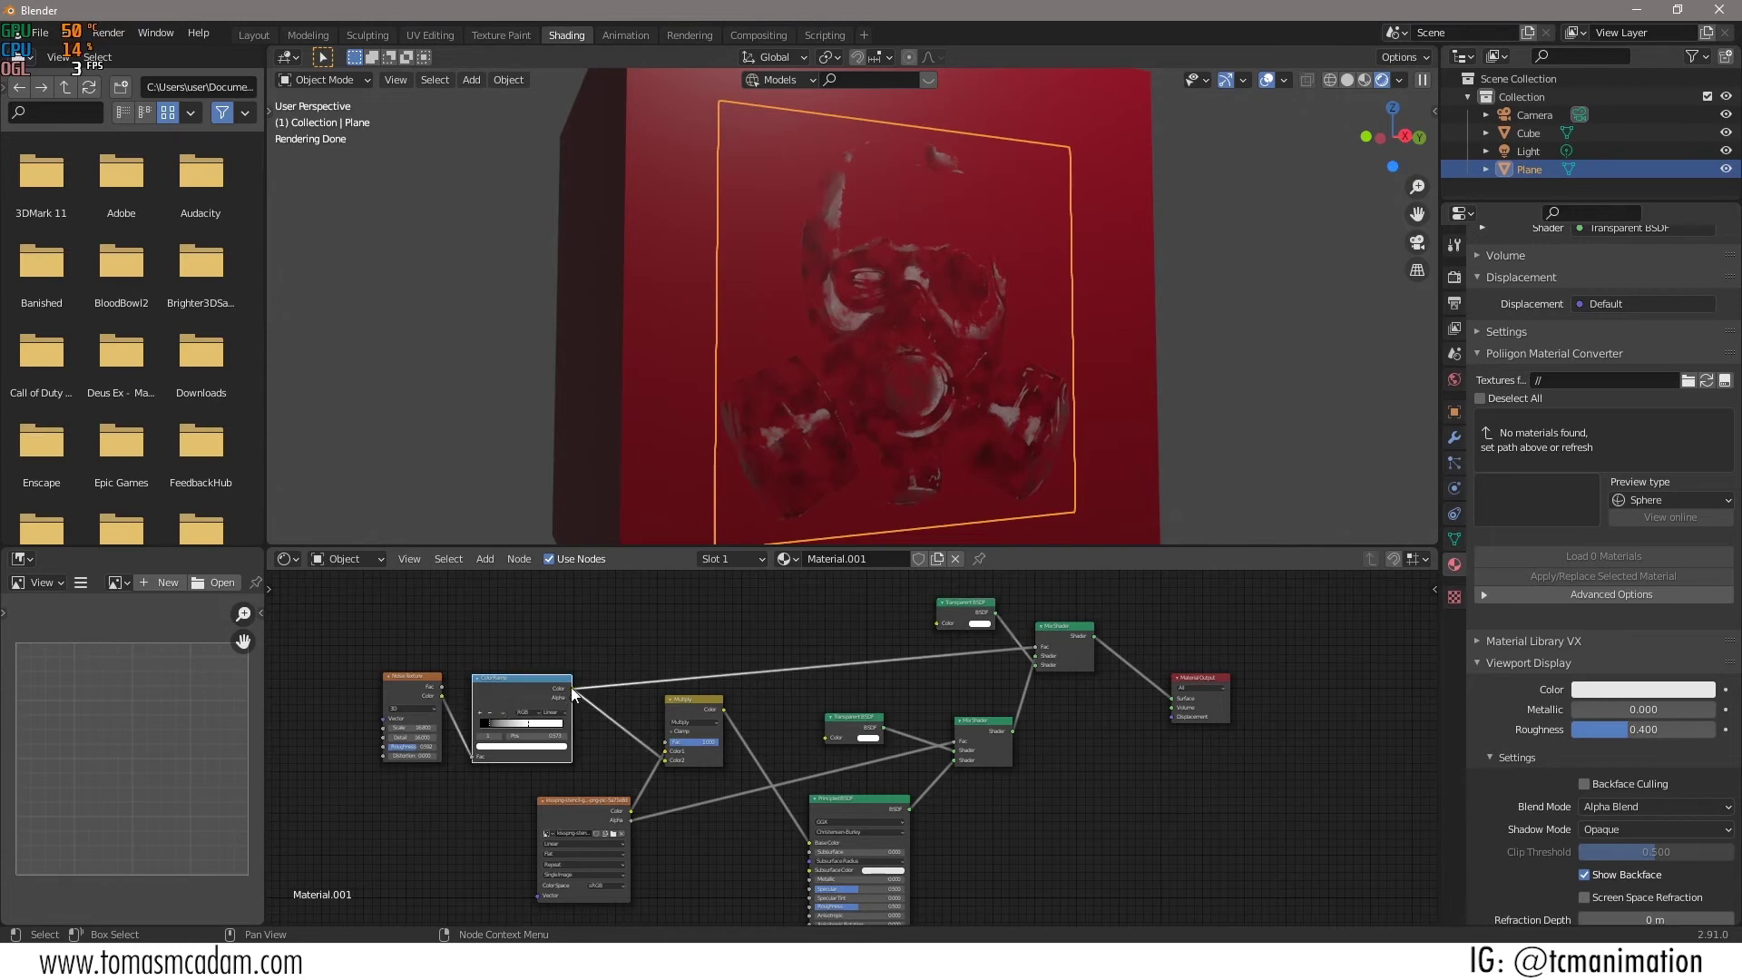
left_click(396, 699)
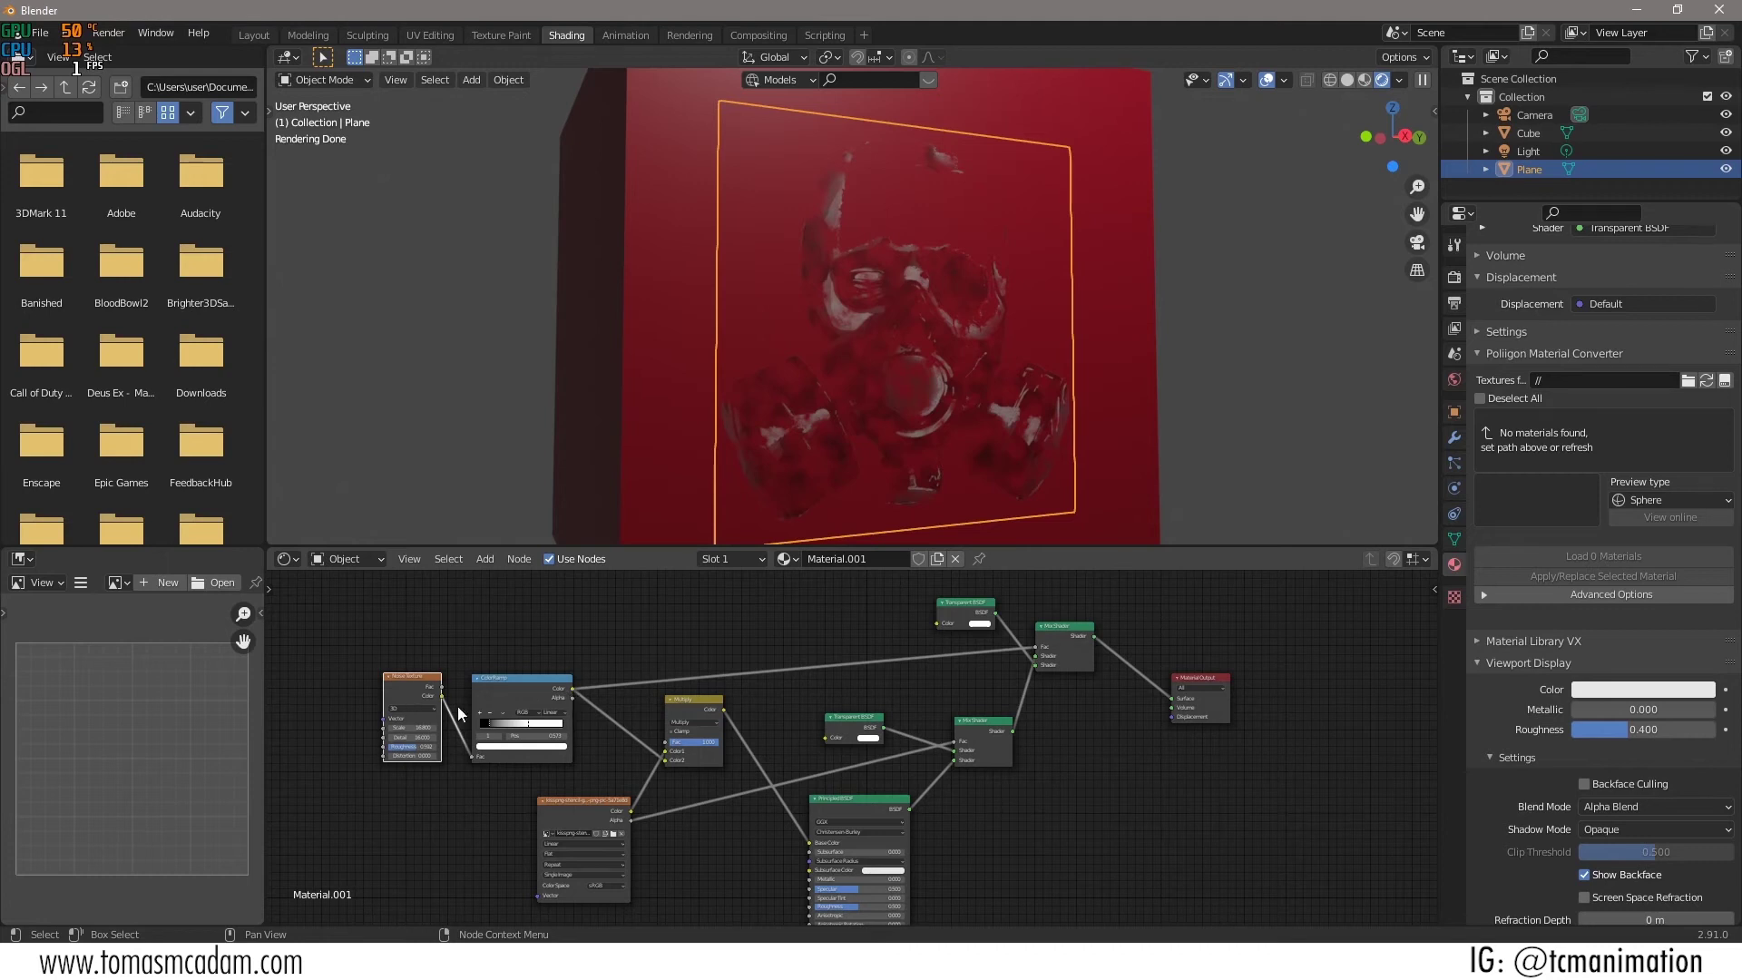
Shift the ColorRamp's white stop slightly toward the end and replace the decal's texture image with Dont believe.png.
left_click(1060, 640)
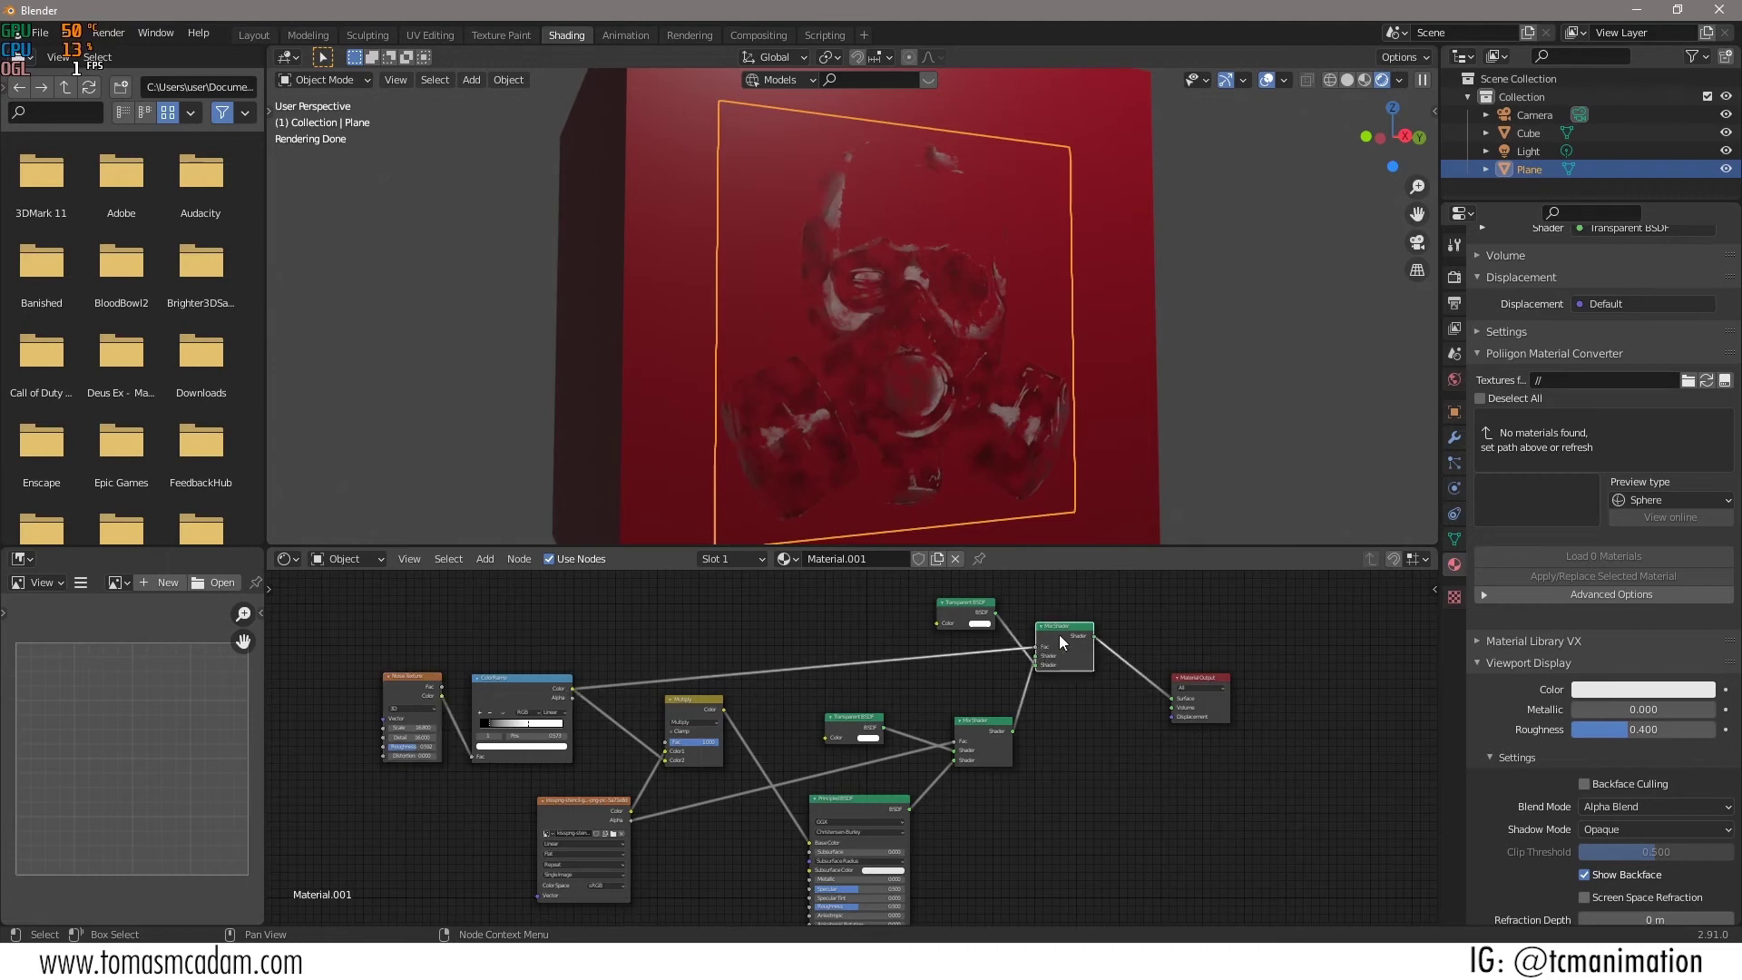
left_click_drag(529, 723, 542, 721)
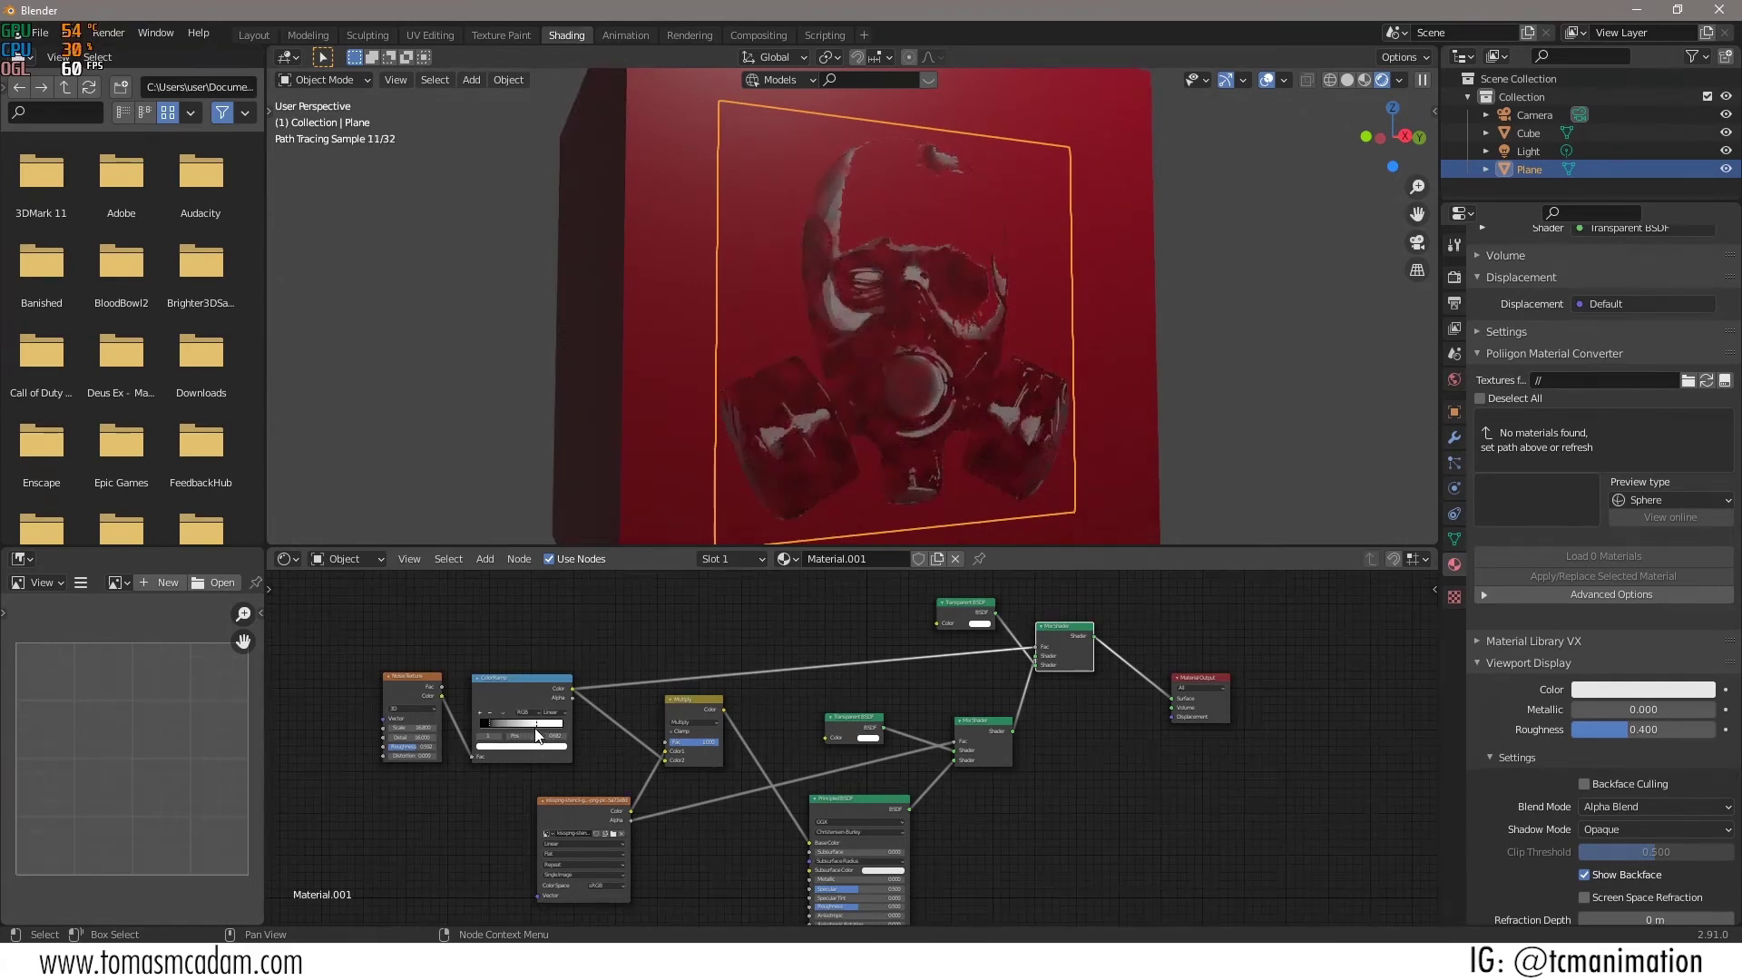
left_click(612, 835)
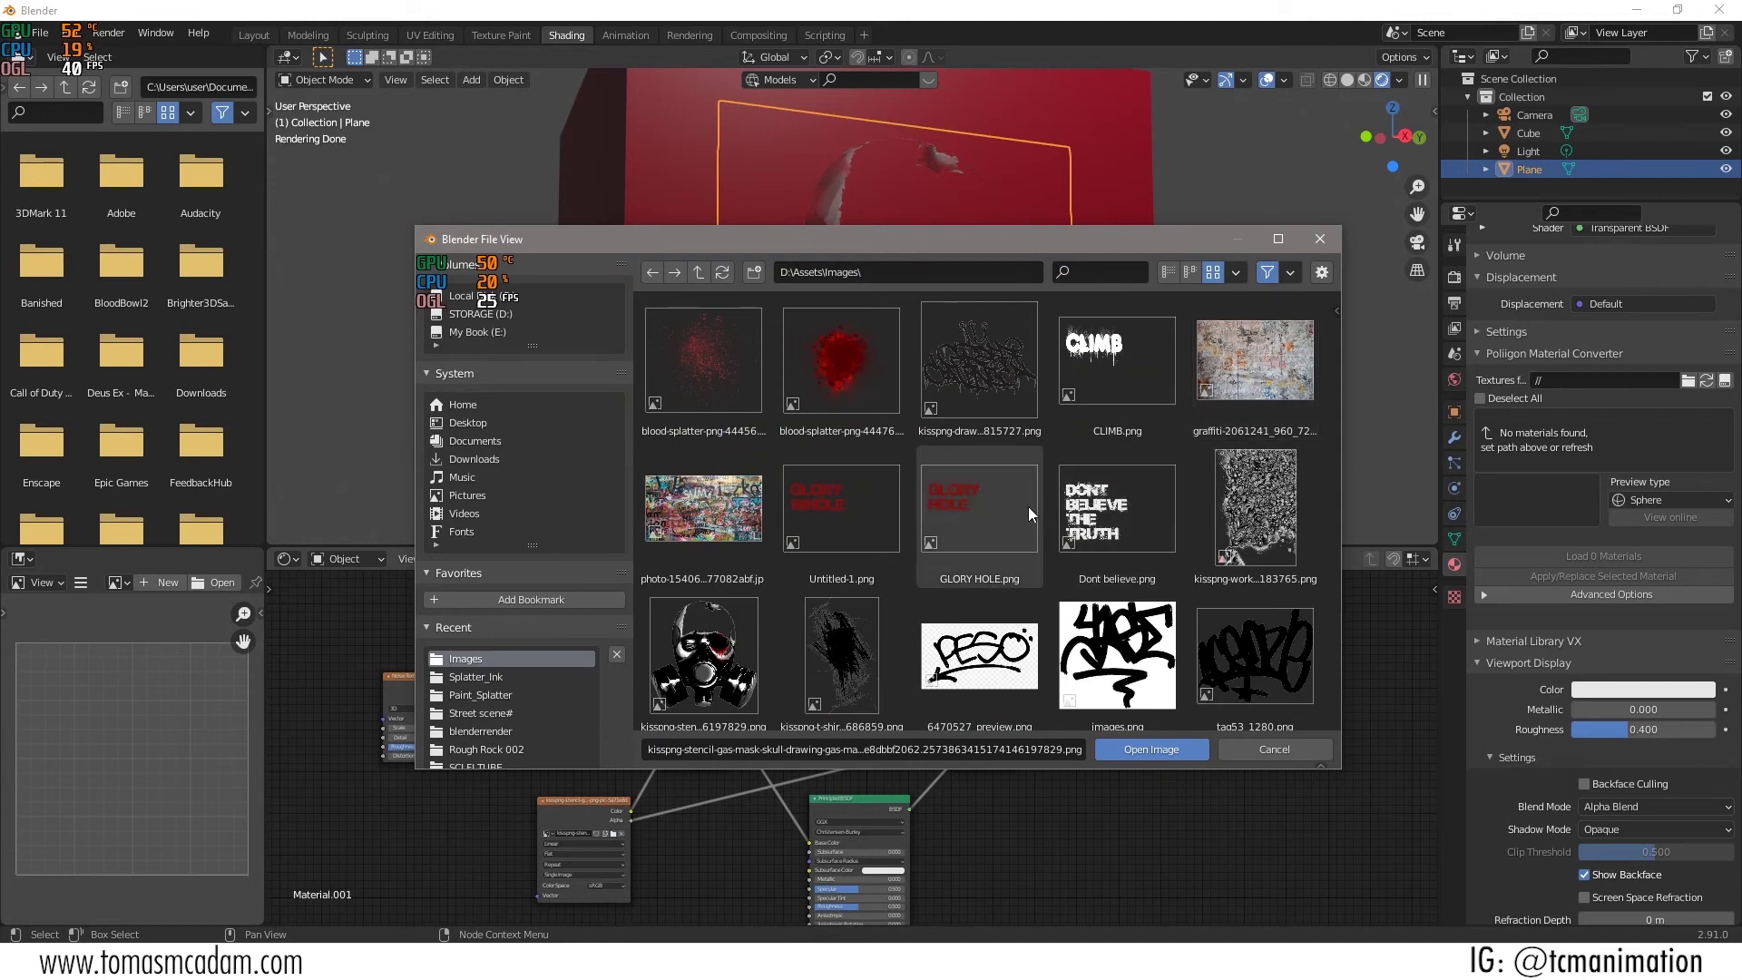
left_click(1094, 524)
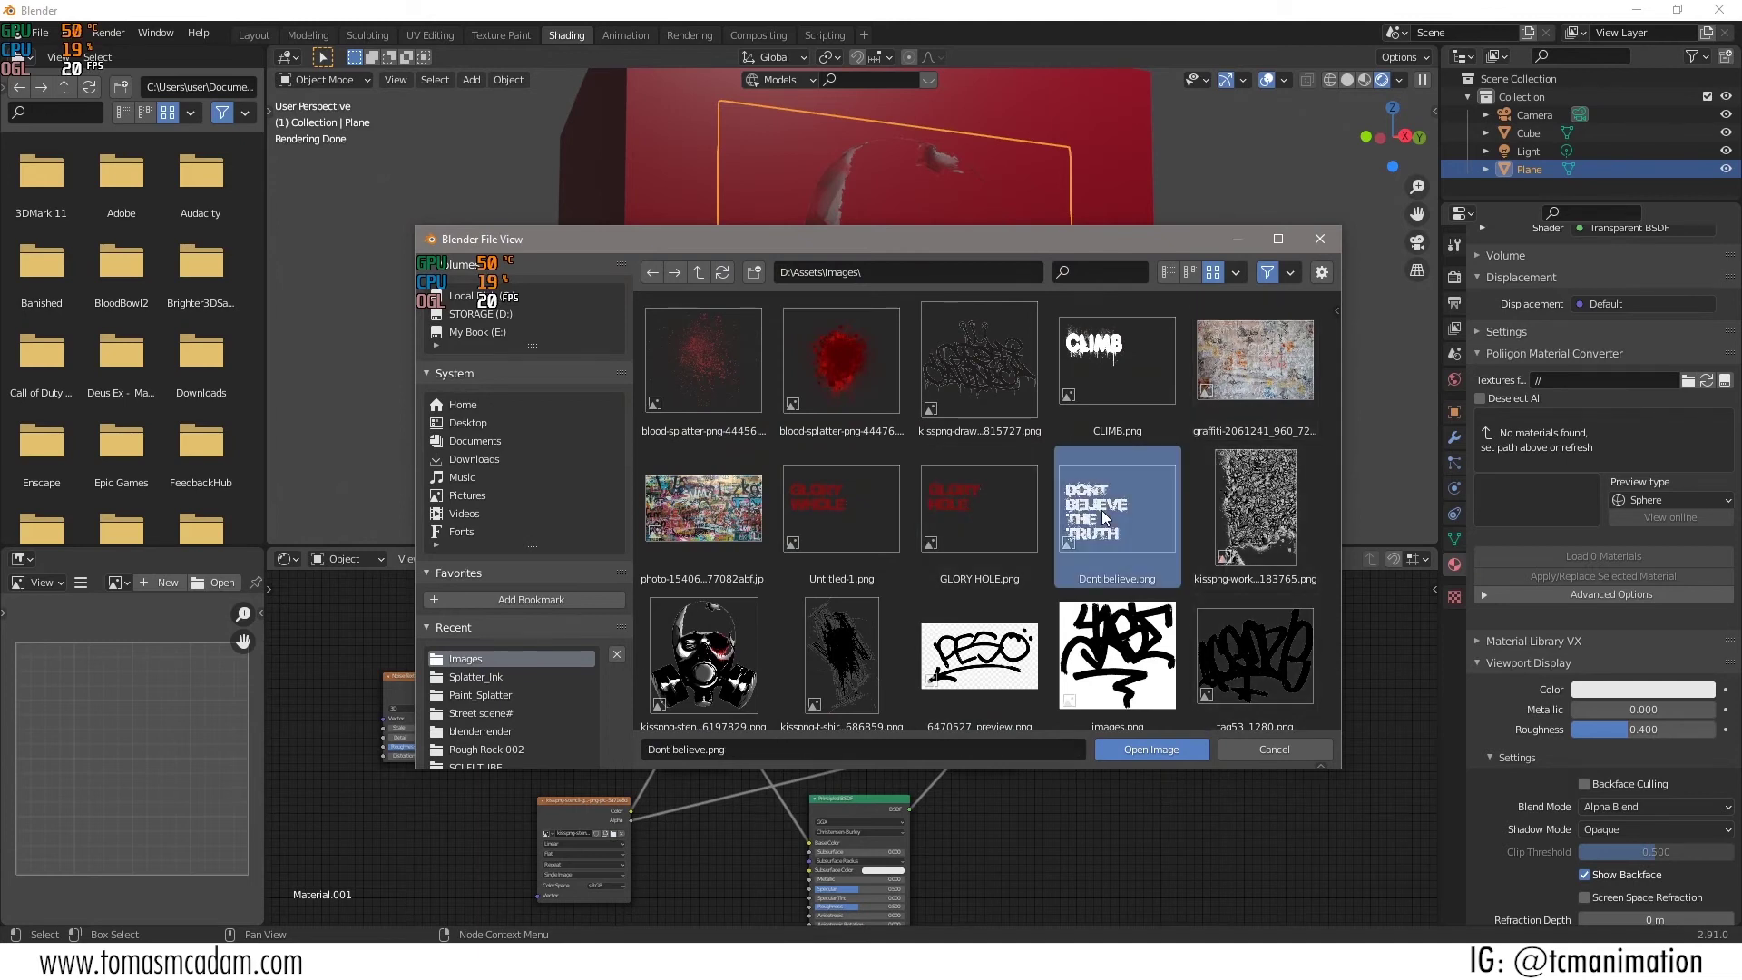
left_click(1141, 753)
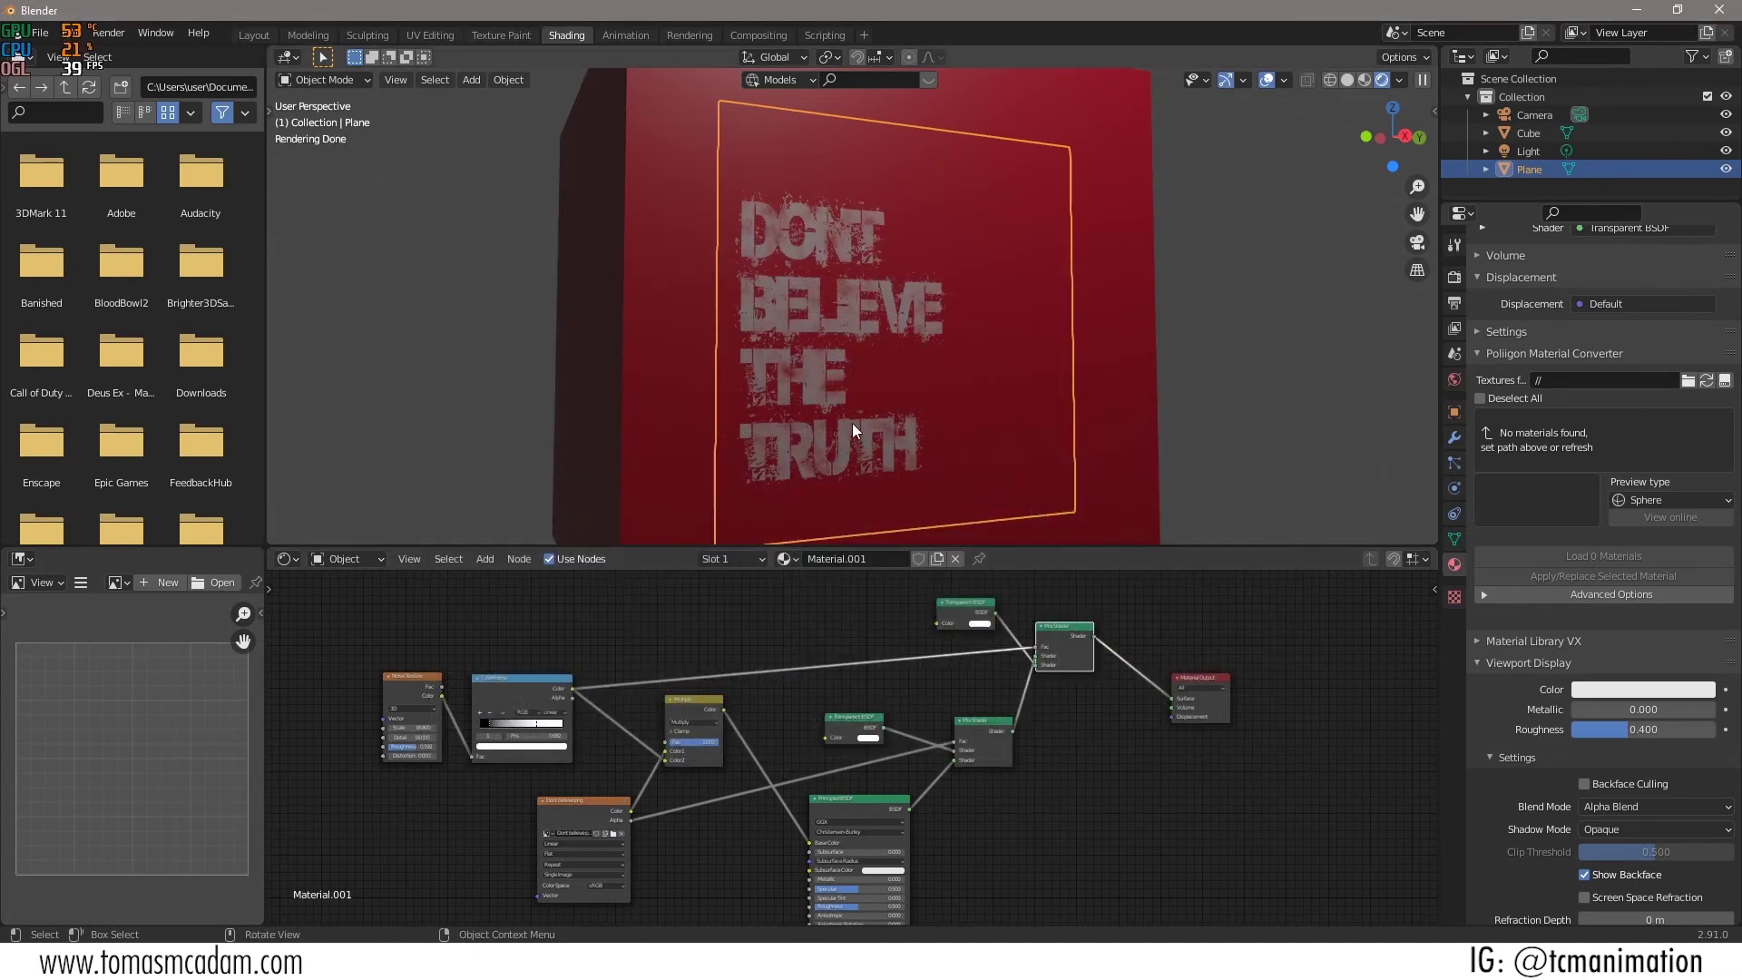
Stretch the lettering plane to about 1.30 times its width along the global Y axis.
key("s")
key("x")
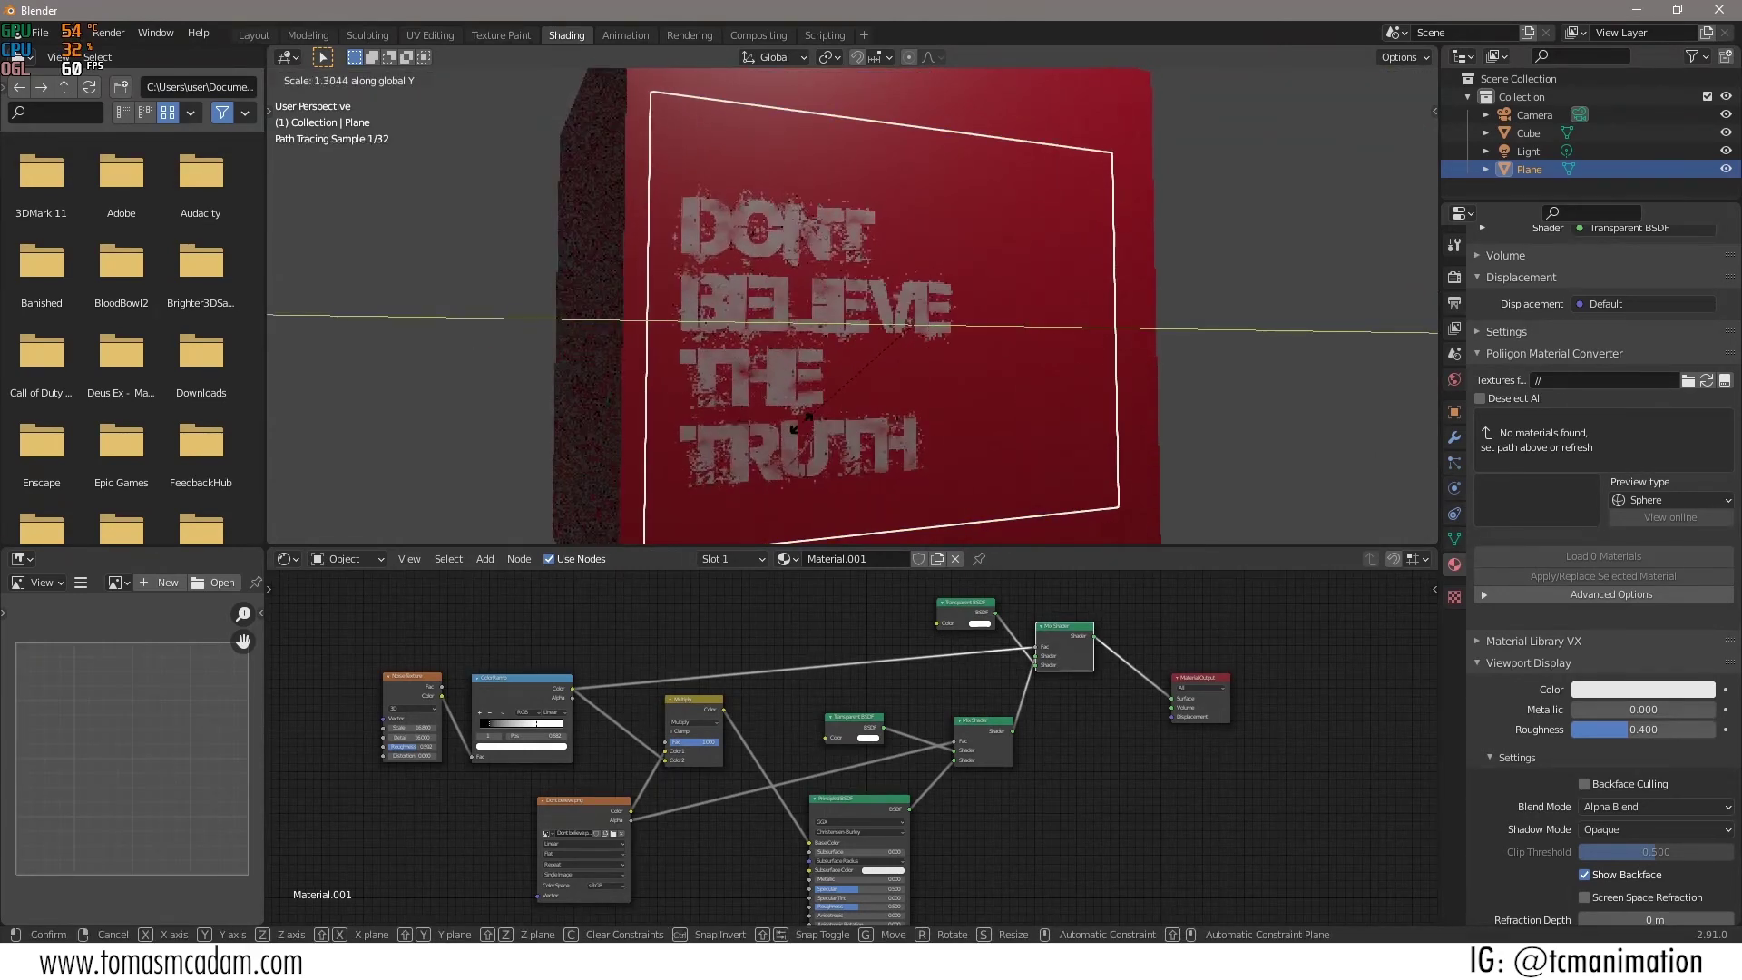
left_click(771, 389)
key("s")
key("x")
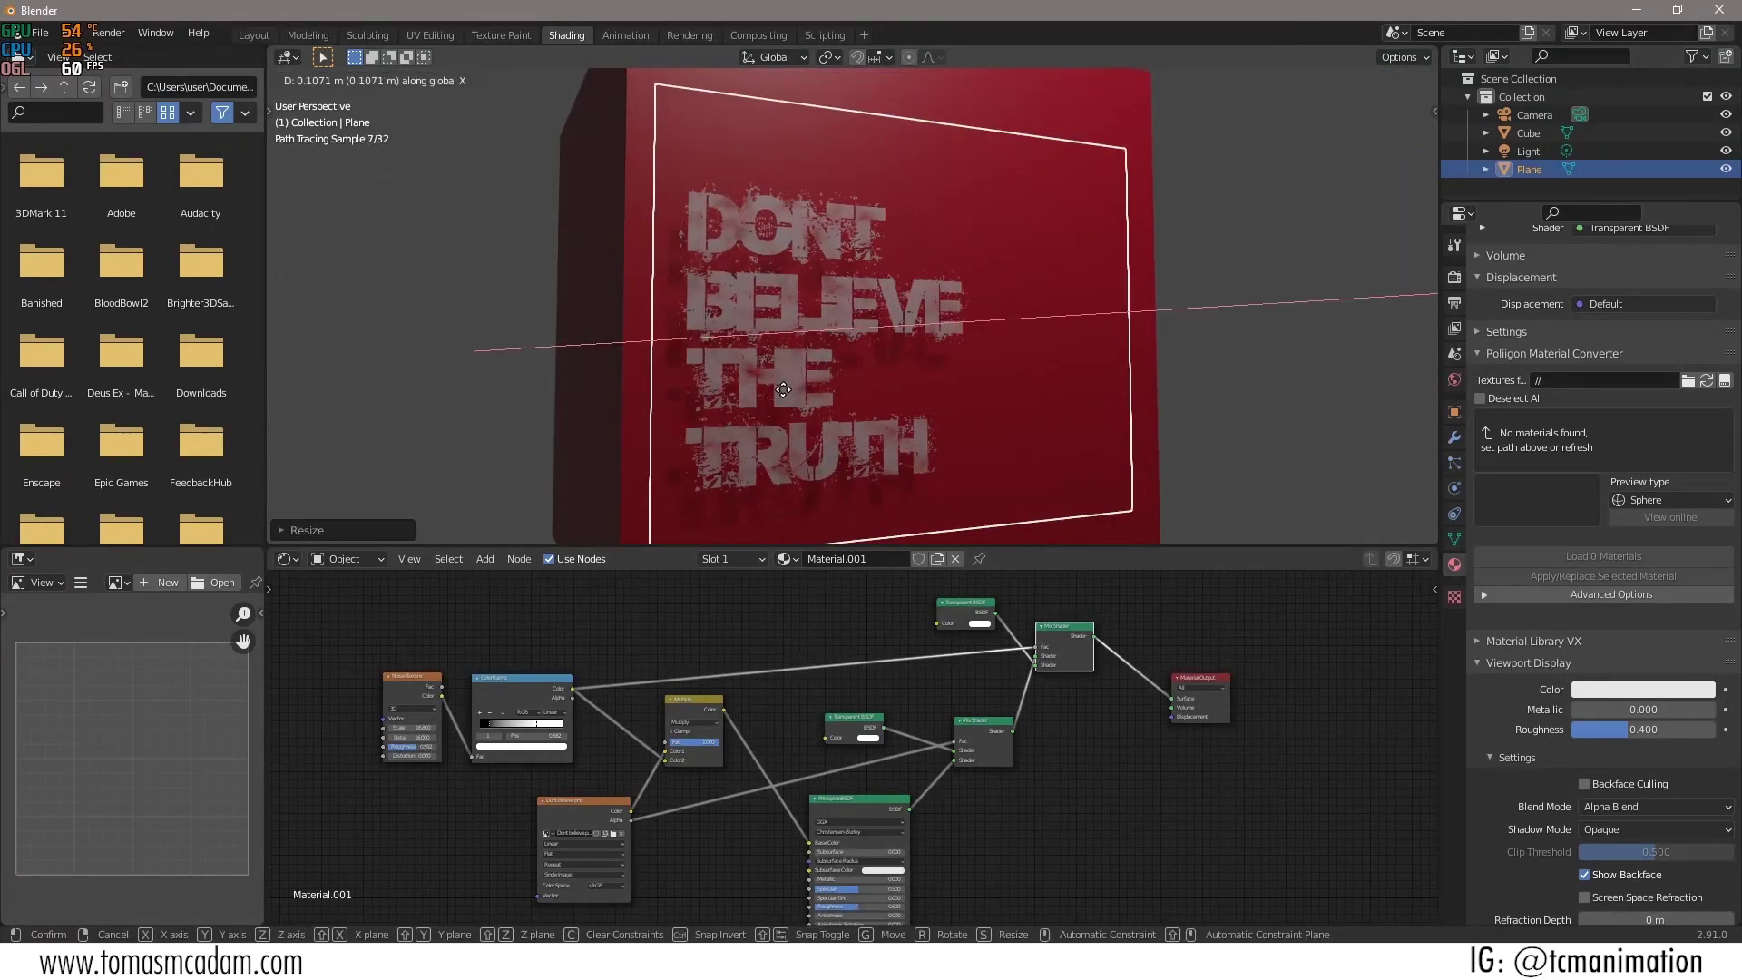
right_click(782, 390)
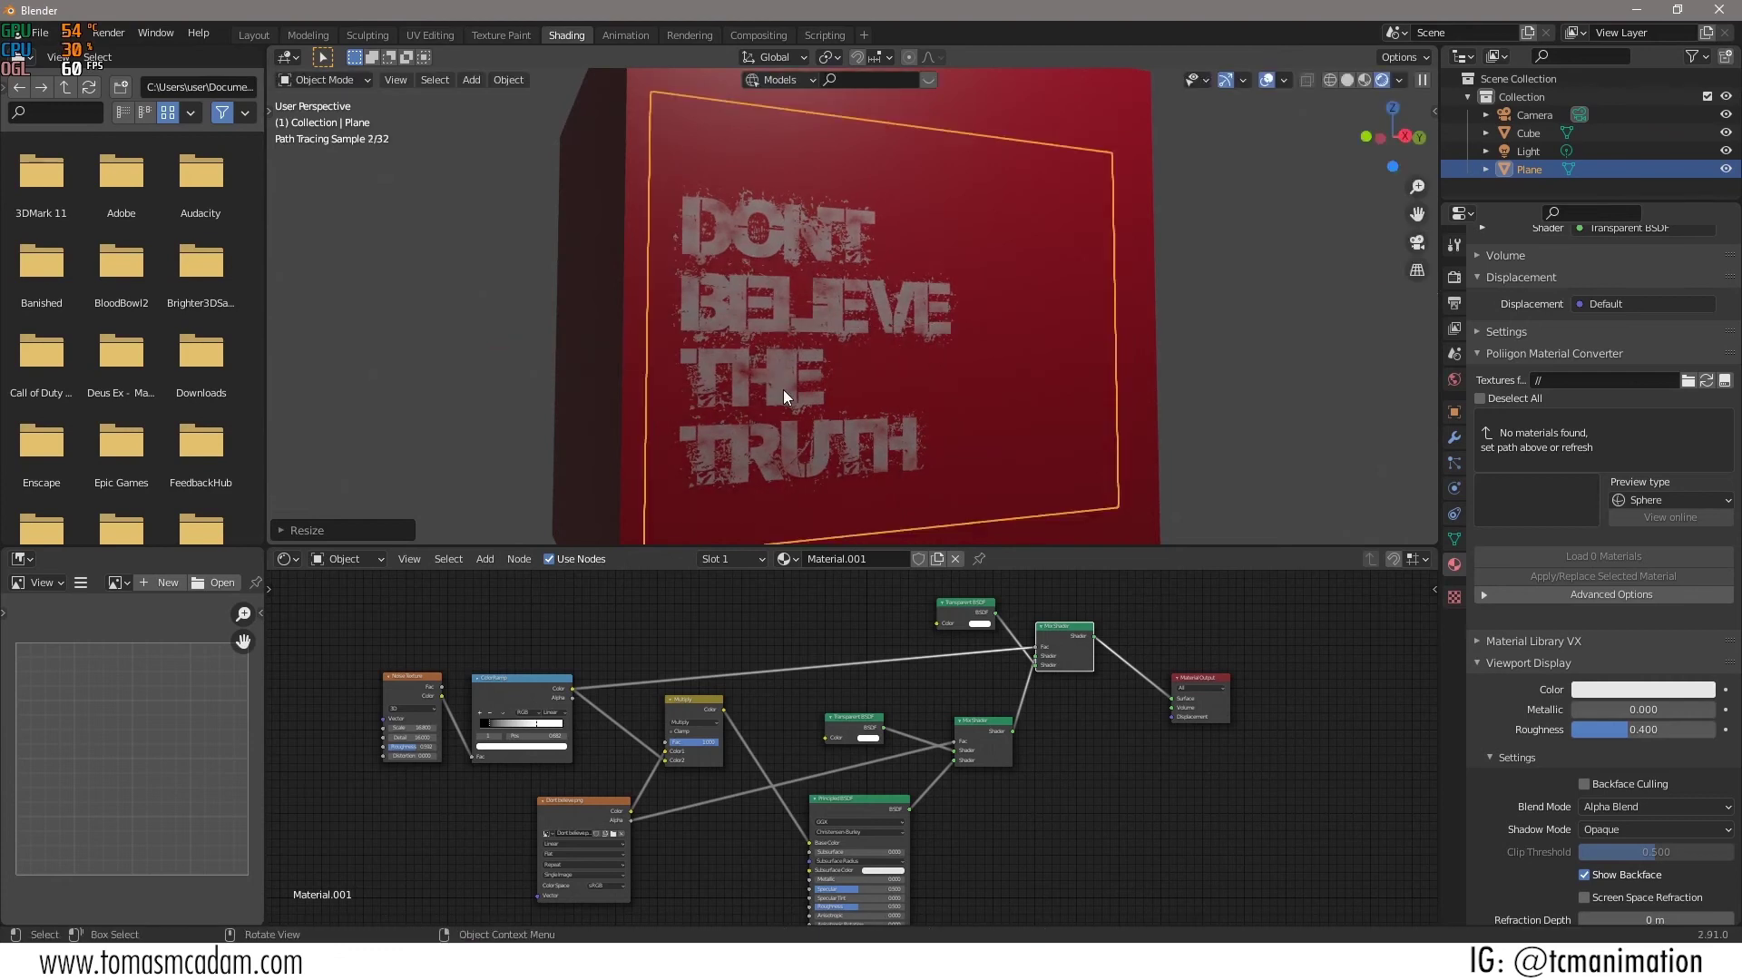
Readjust the ColorRamp's white stop and set the Noise Texture's Scale to 34.8 to break up the lettering.
mouse_move(488, 724)
left_mouse_down()
mouse_move(521, 726)
mouse_move(467, 731)
mouse_move(520, 722)
left_mouse_up()
left_click(526, 722)
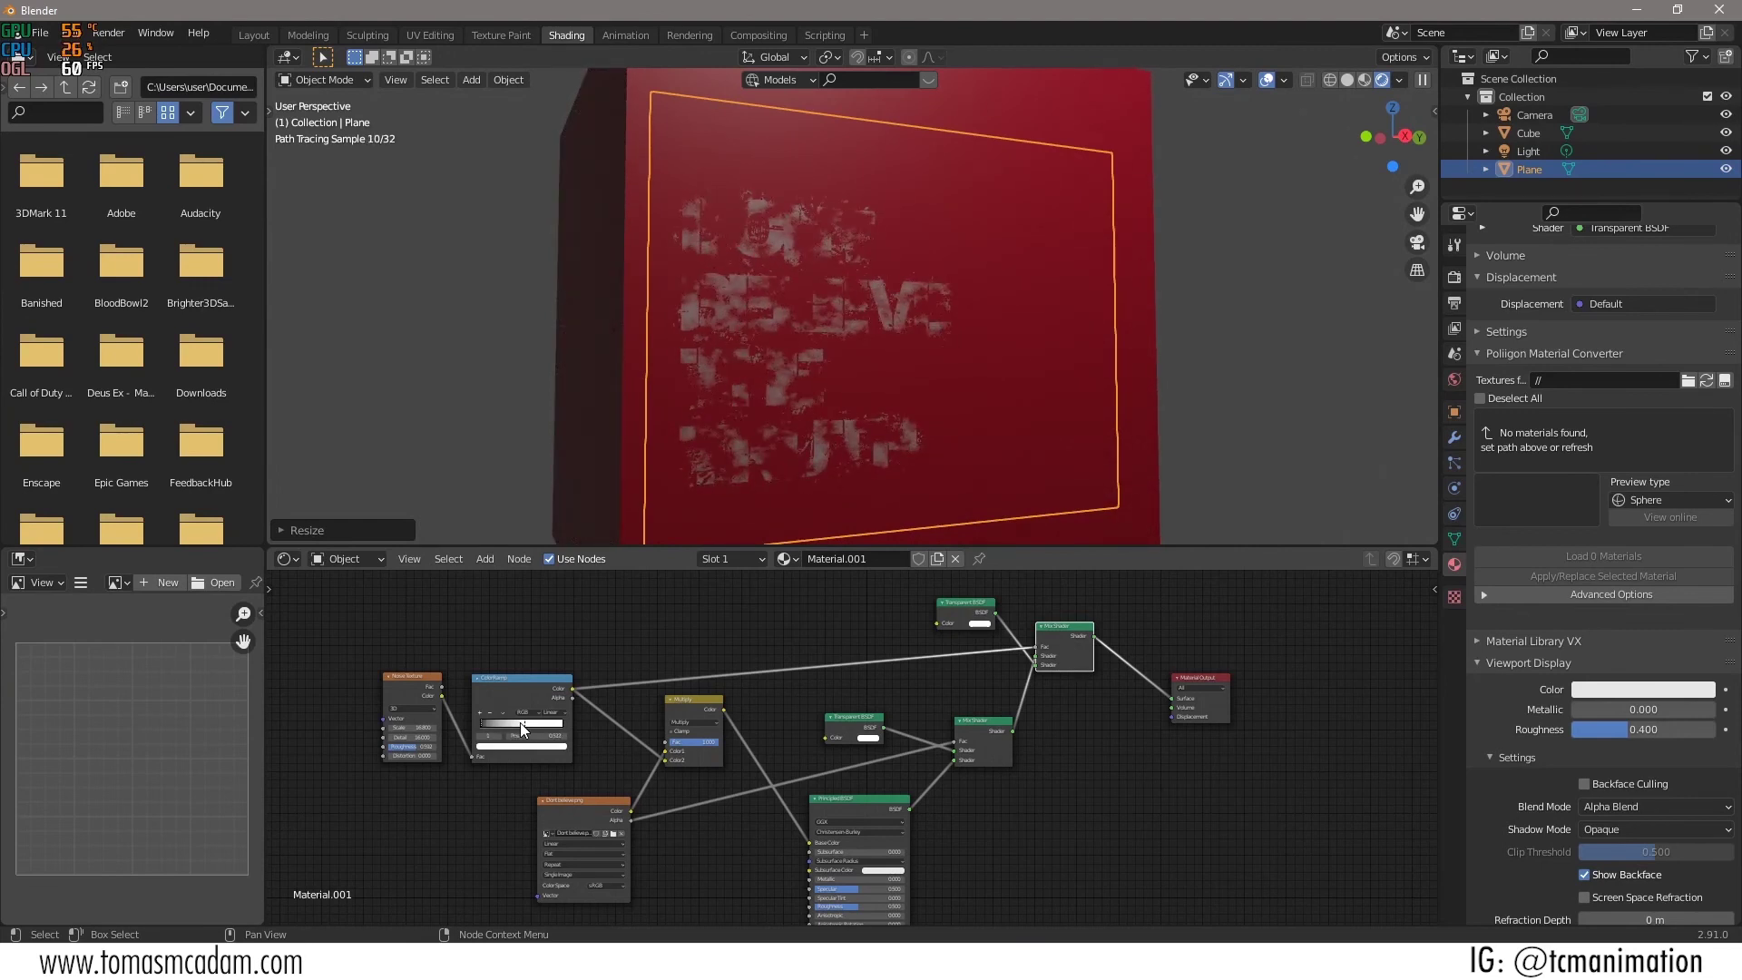
scroll(776, 437, "up", 3)
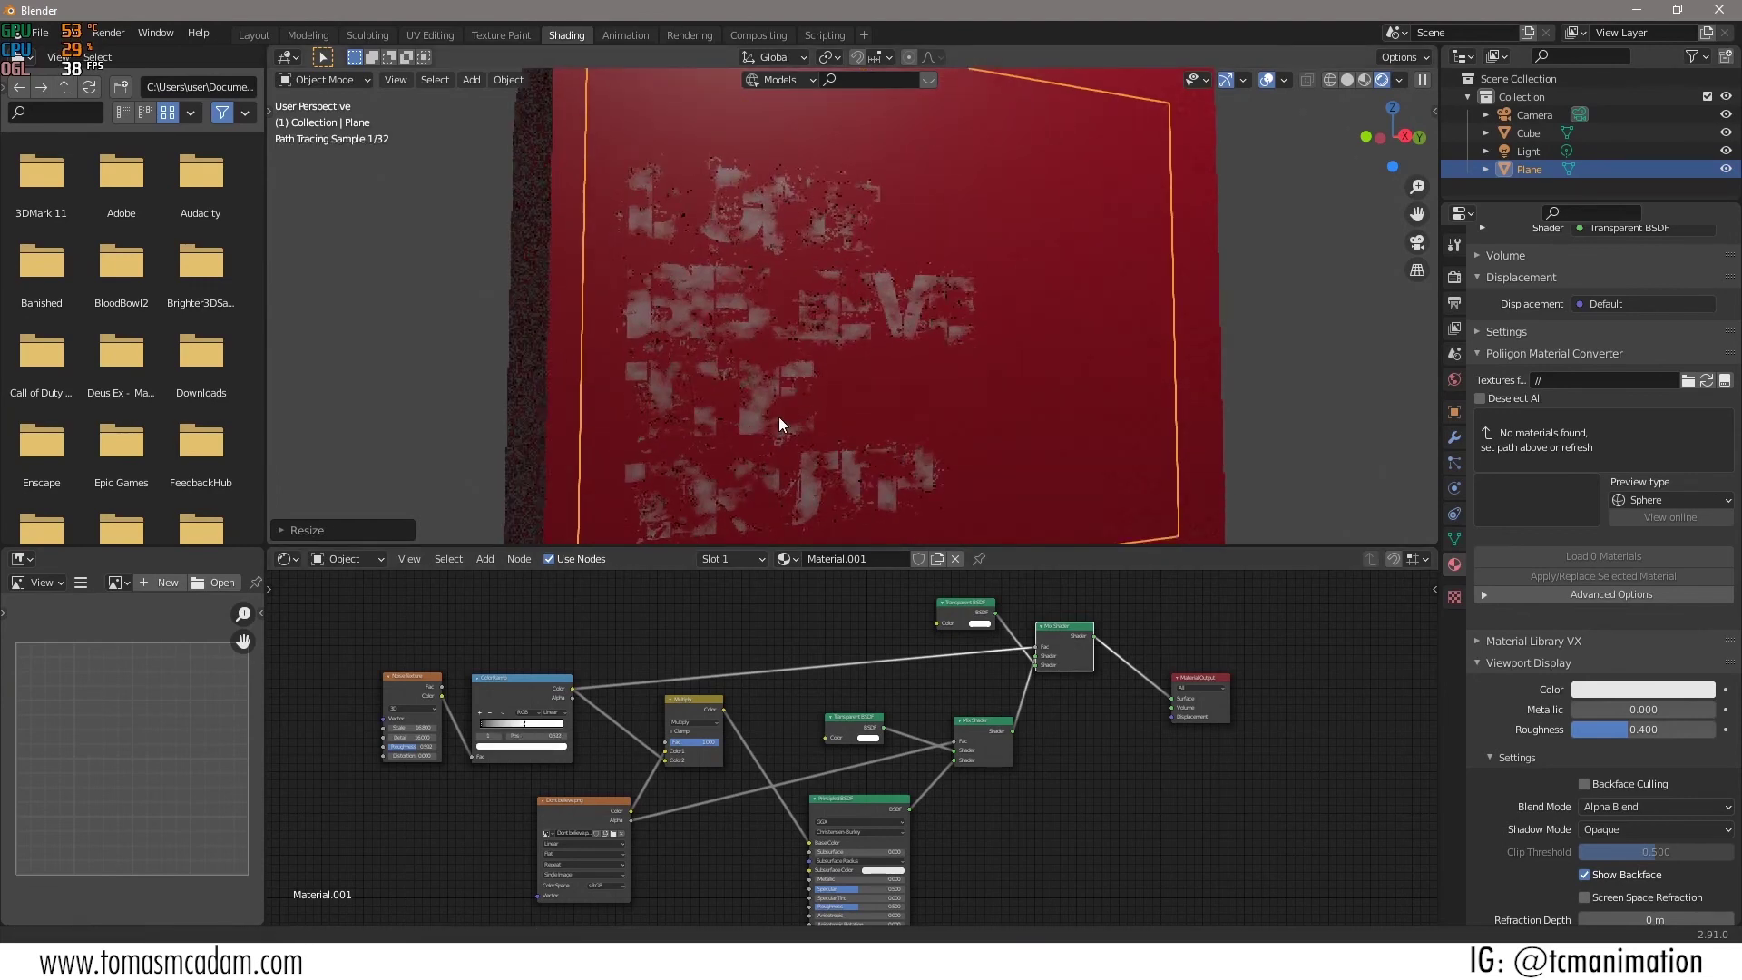
mouse_move(417, 733)
left_mouse_down()
mouse_move(567, 733)
mouse_move(419, 729)
left_mouse_up()
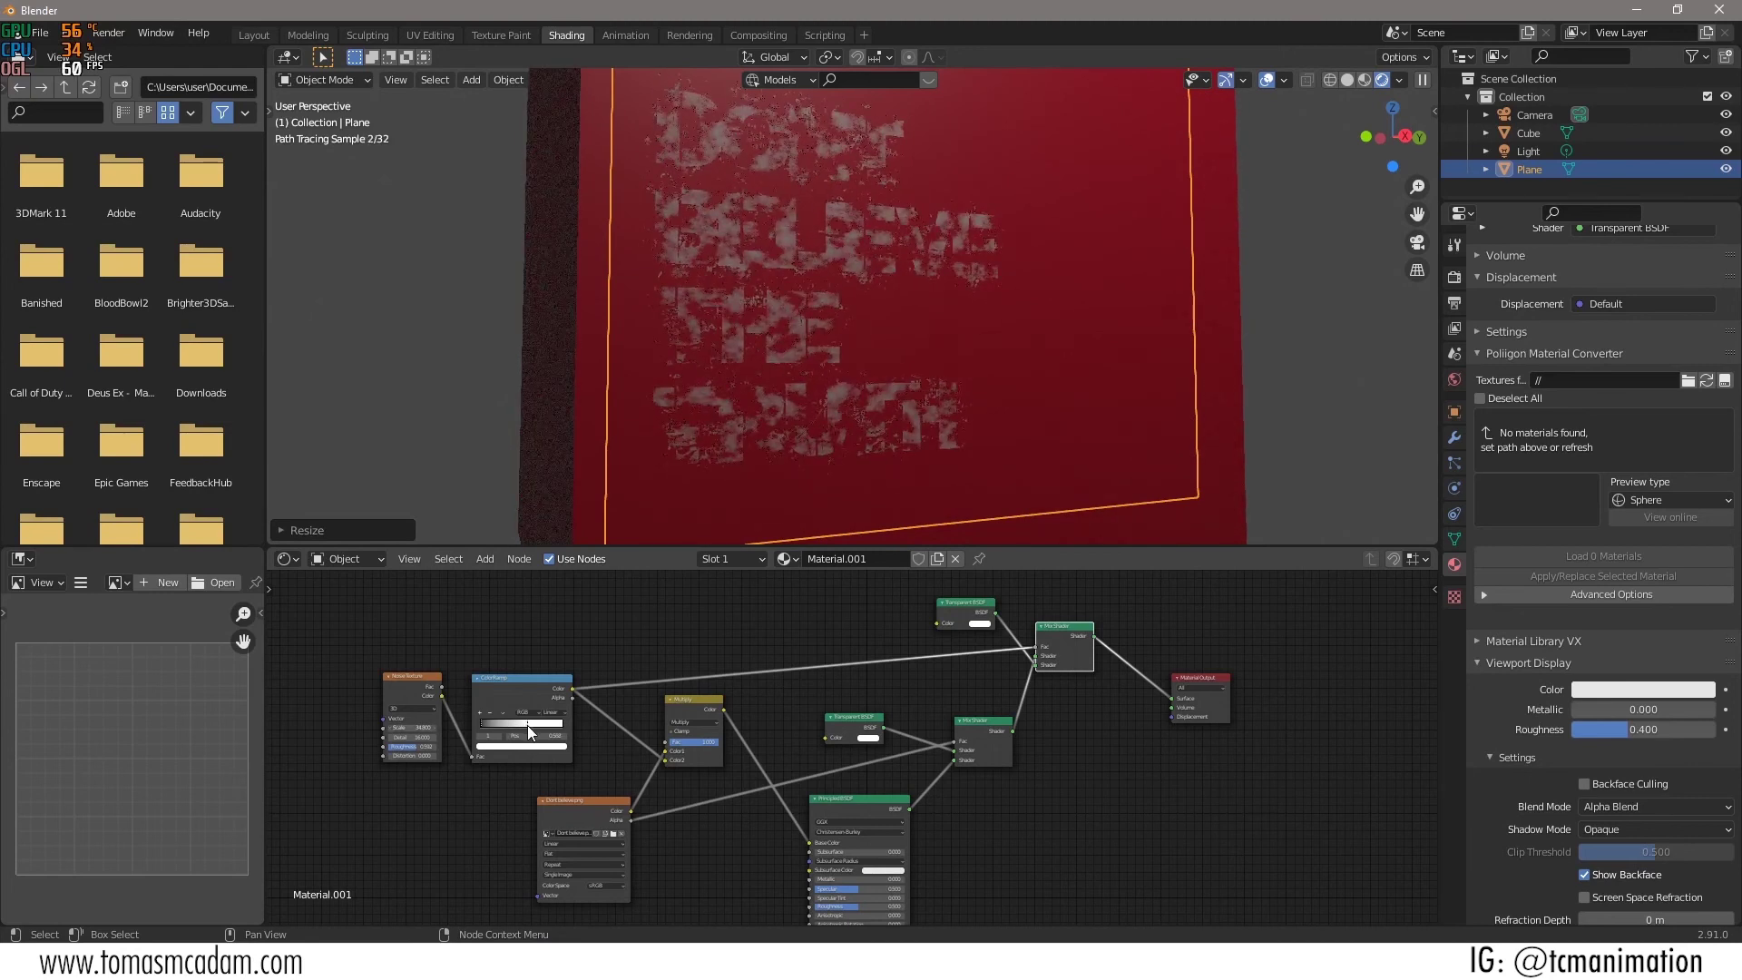
Move the Noise Texture and ColorRamp nodes higher, away from the image texture.
left_click_drag(406, 684, 401, 687)
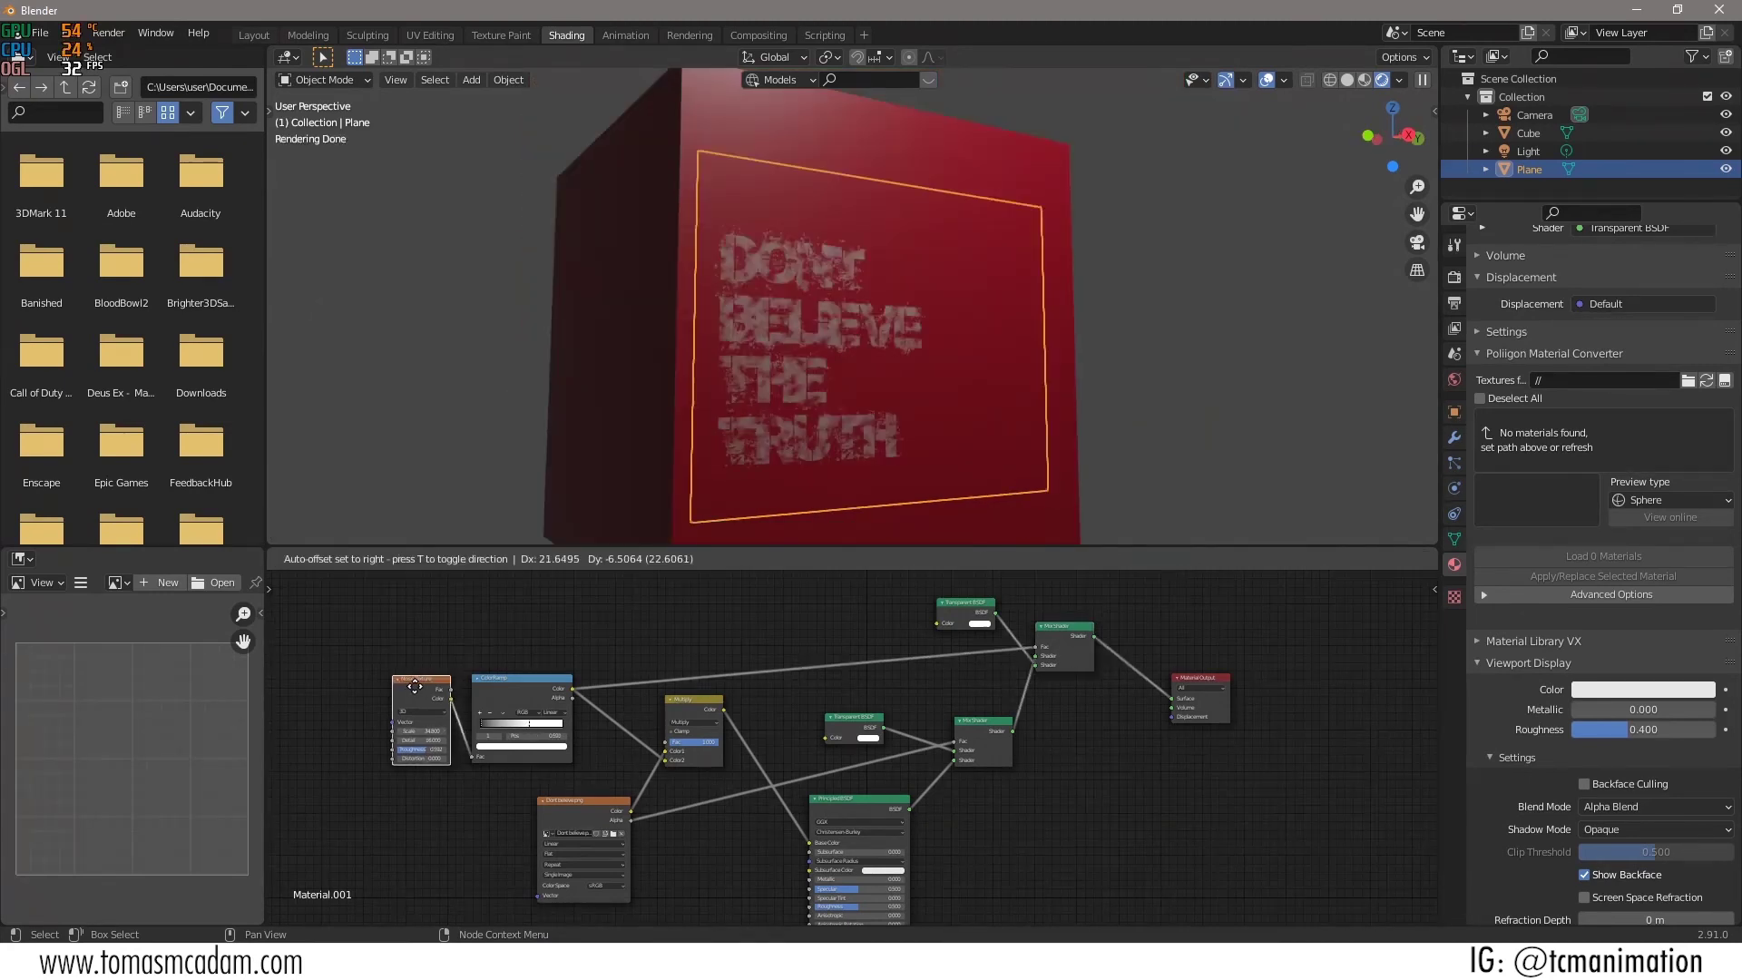
left_click_drag(510, 687, 512, 630)
left_click_drag(388, 681, 395, 618)
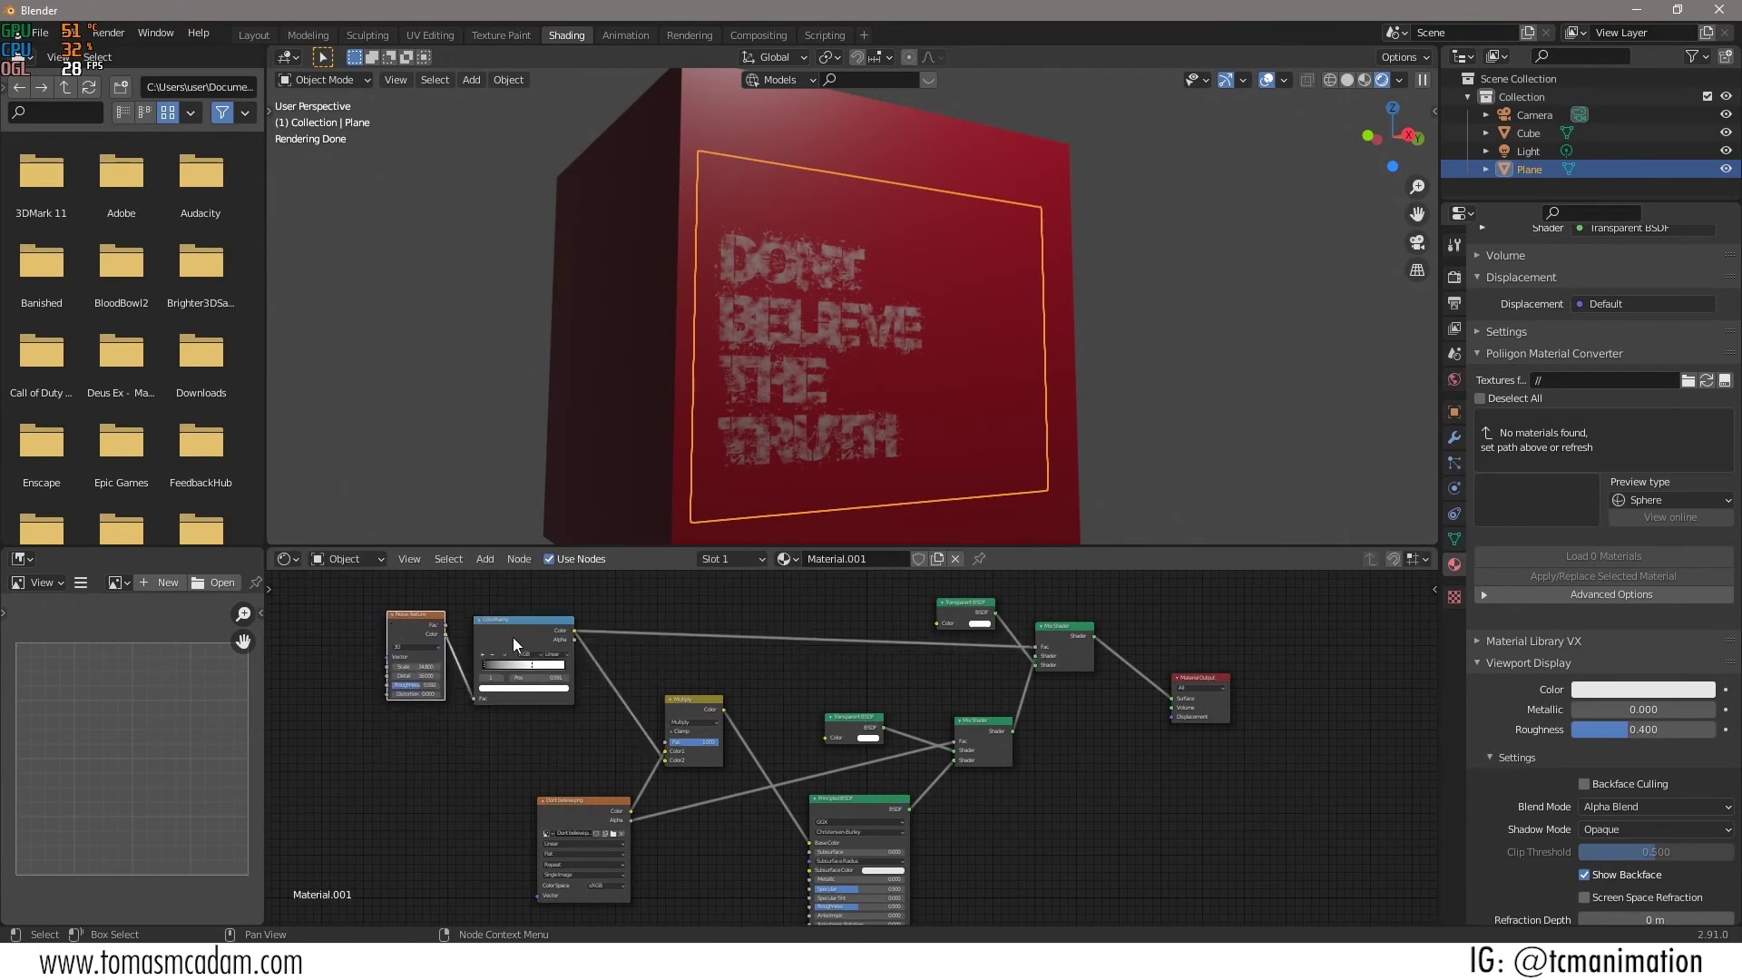
Add a Musgrave Texture node and link its Height output to the ColorRamp's Fac input in place of the noise.
middle_click_drag(477, 606, 538, 661)
left_click(485, 560)
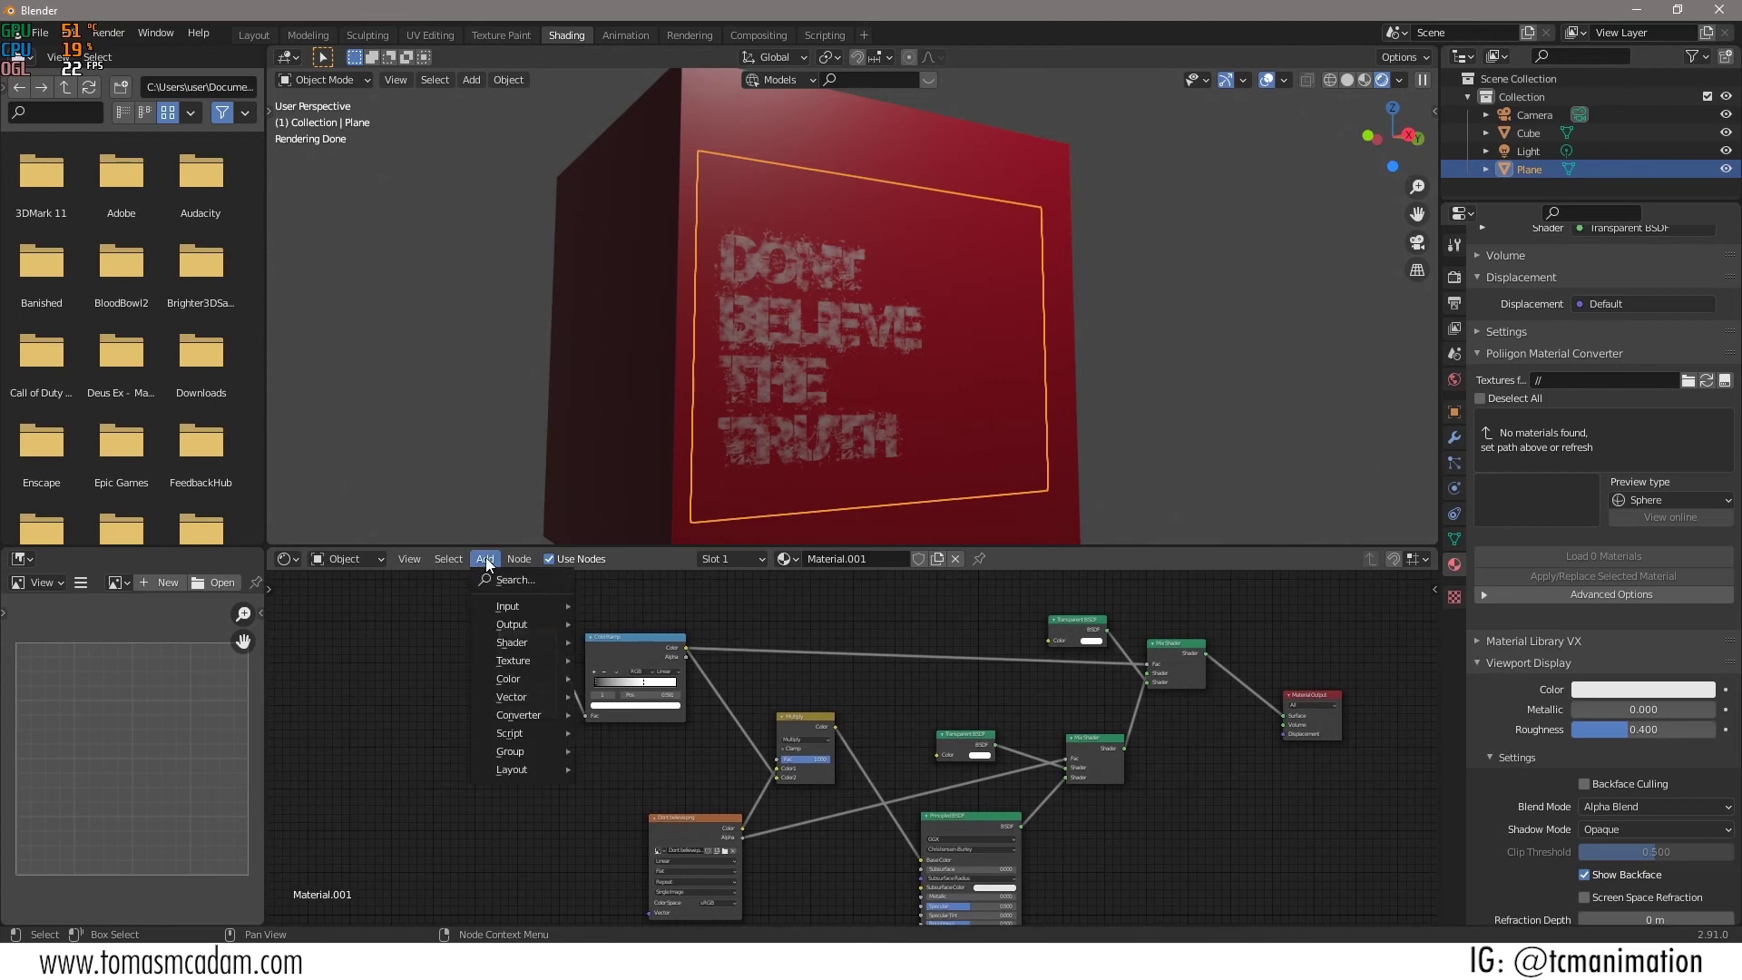
mouse_move(536, 659)
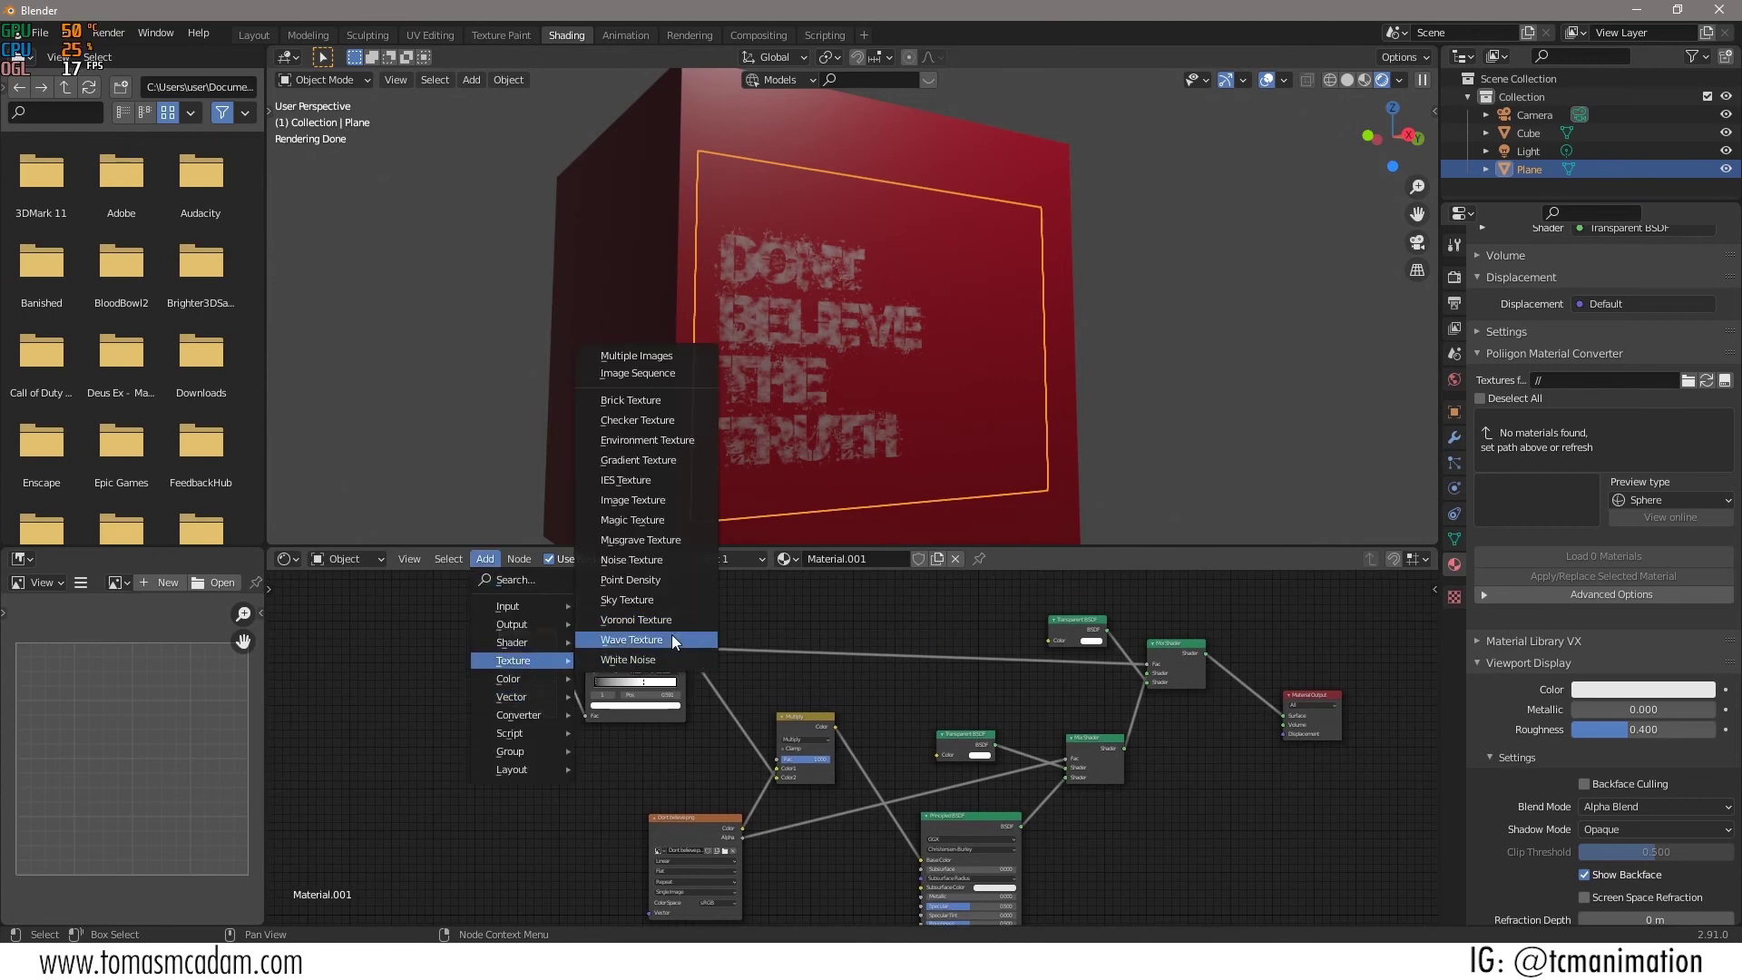
left_click(641, 540)
left_click(526, 755)
left_click_drag(526, 755, 589, 717)
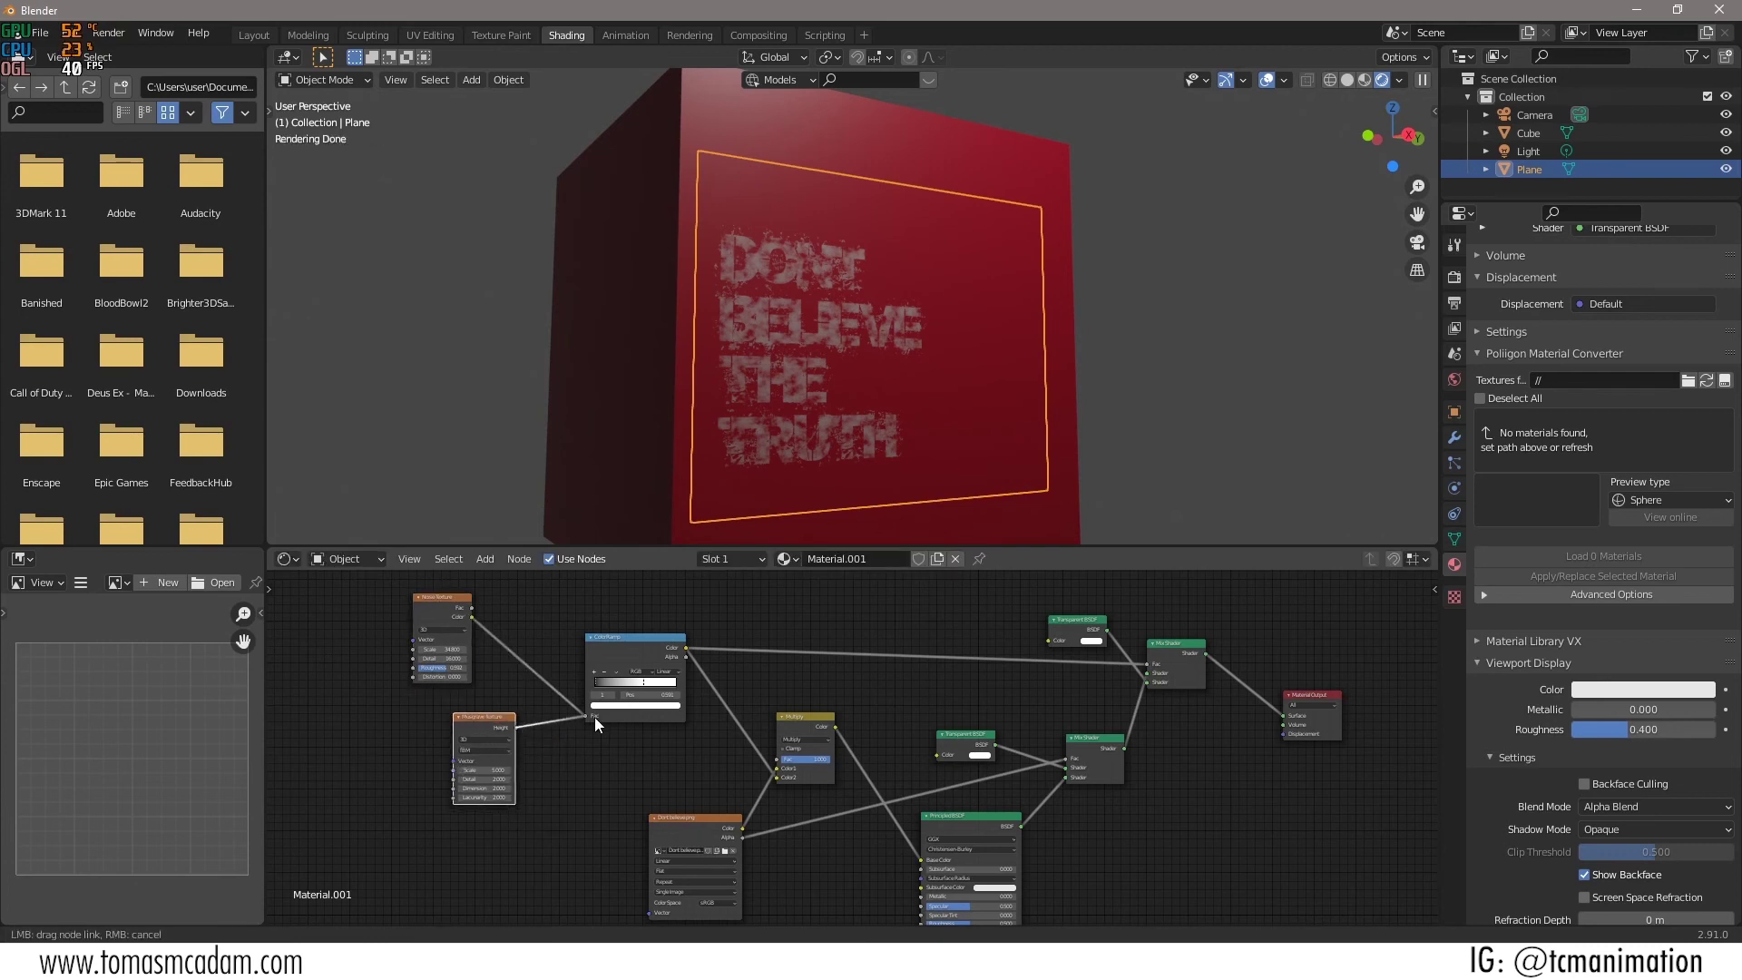
Set the Musgrave Texture's type to Multifractal.
scroll(690, 767, "up", 2)
left_click(363, 657)
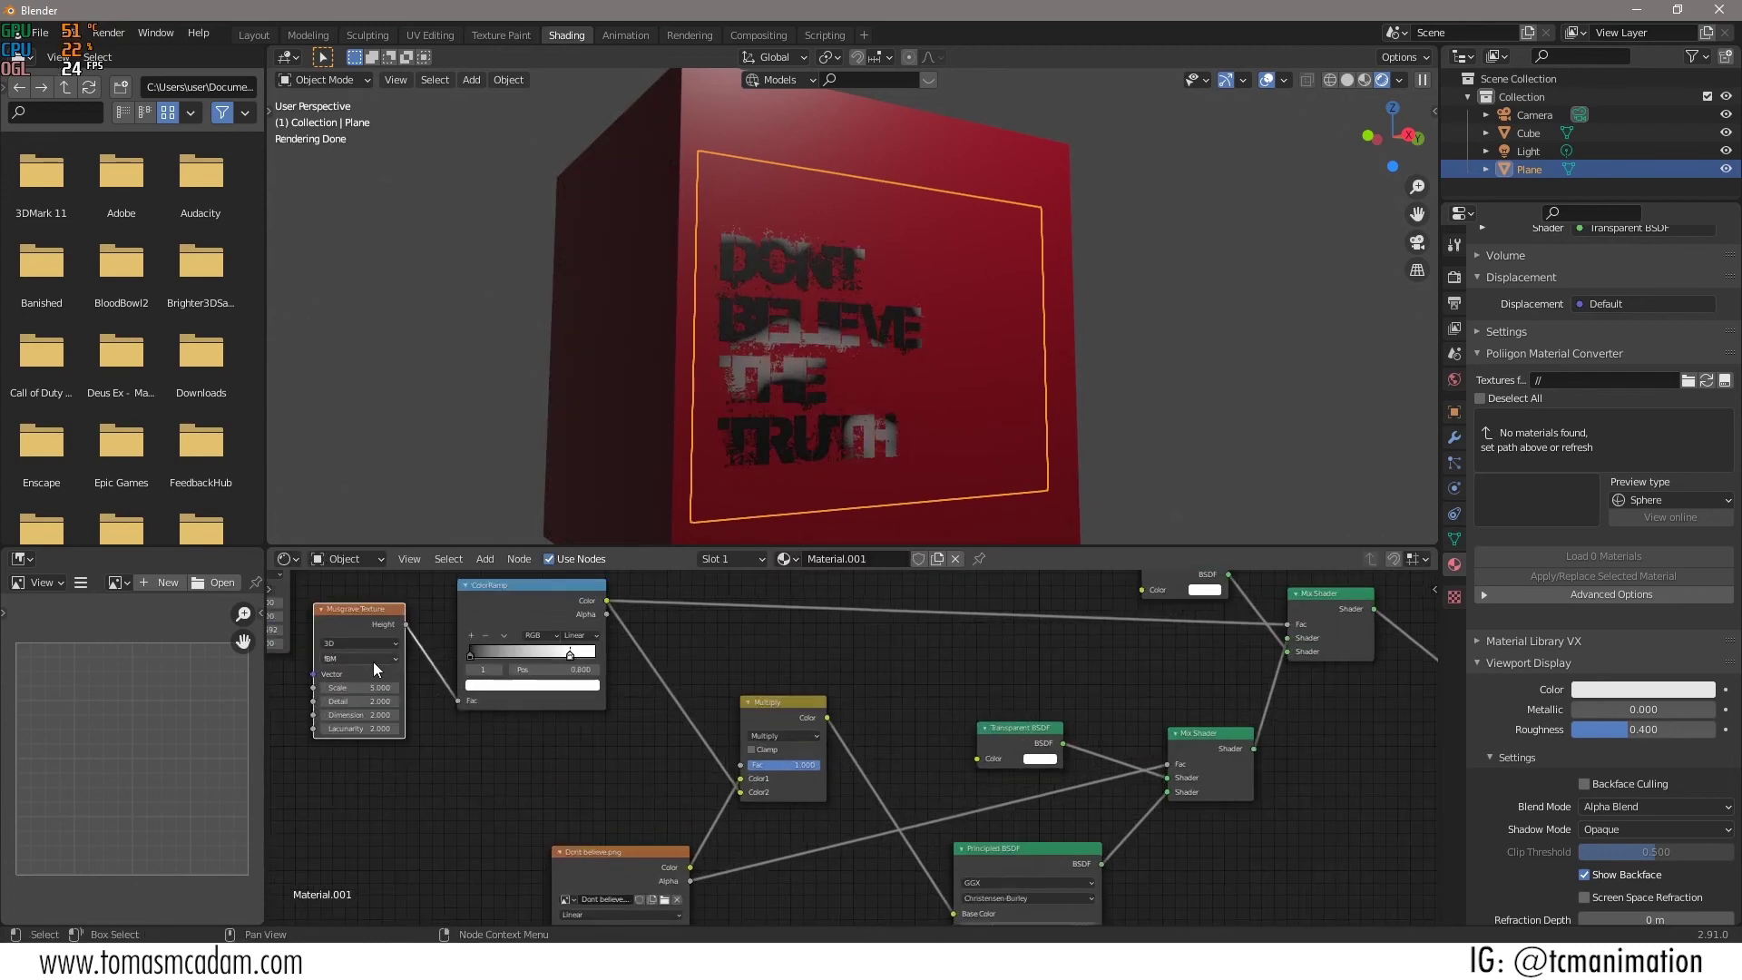
left_click(372, 674)
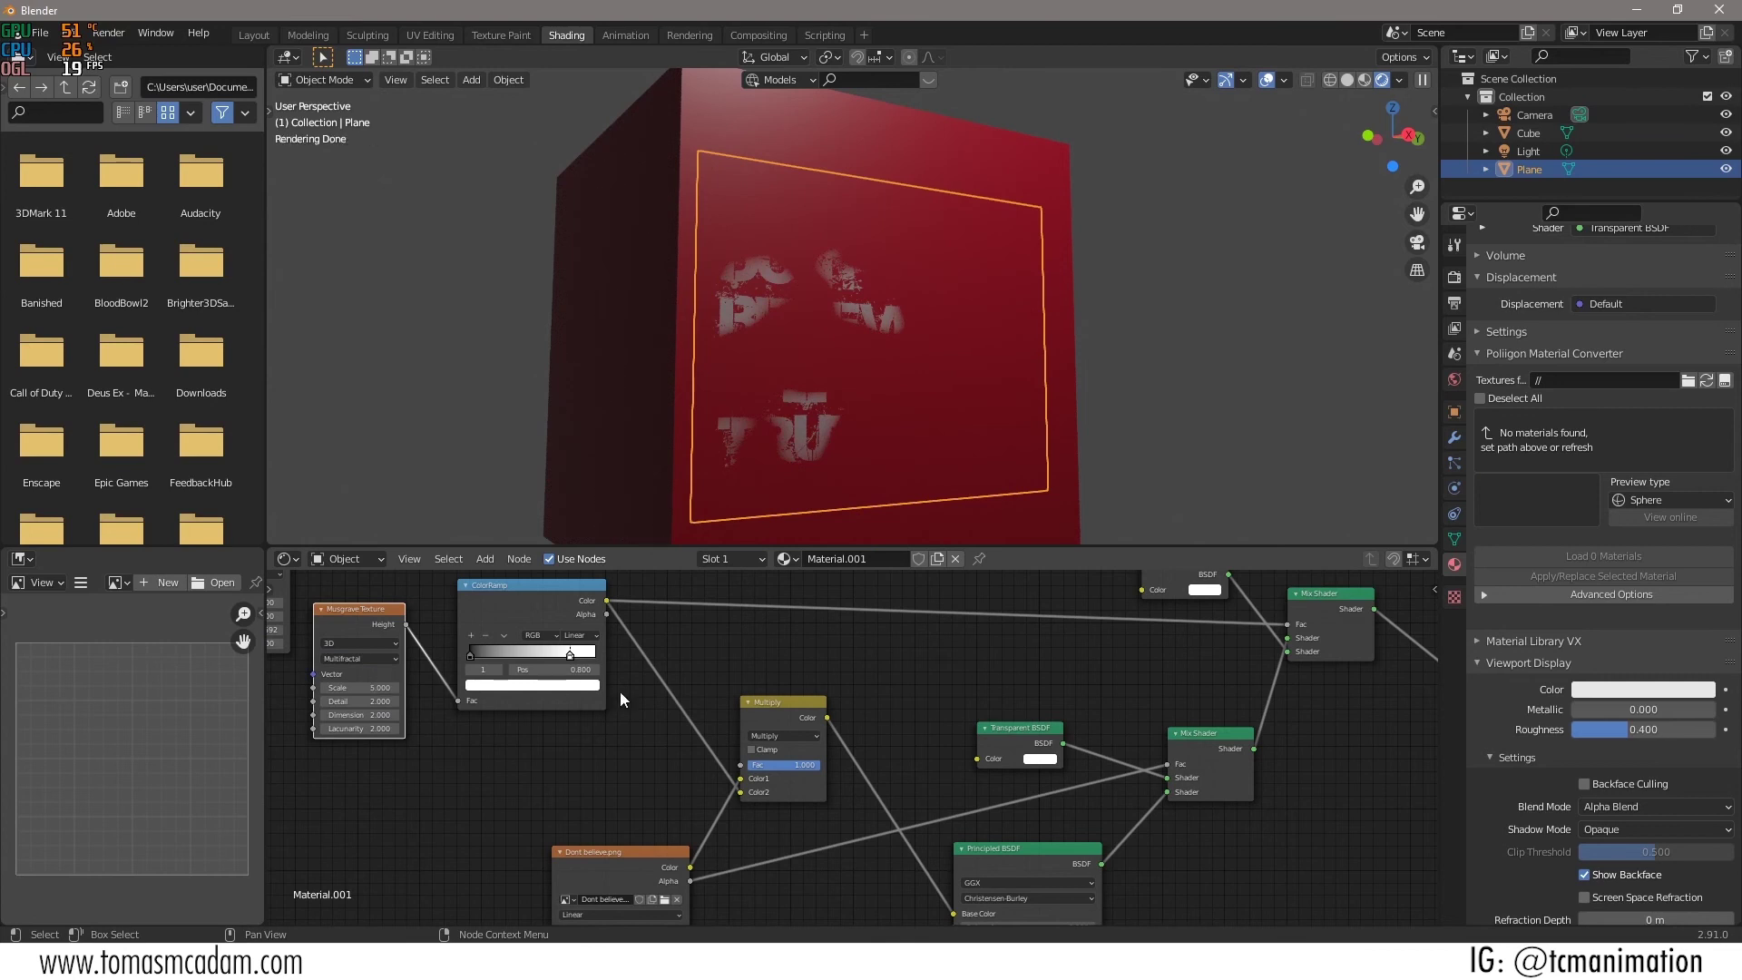
Set the Musgrave Texture's Scale to 22 and move the ColorRamp's white stop to 0.759.
mouse_move(570, 654)
left_mouse_down()
mouse_move(557, 661)
mouse_move(574, 656)
left_mouse_up()
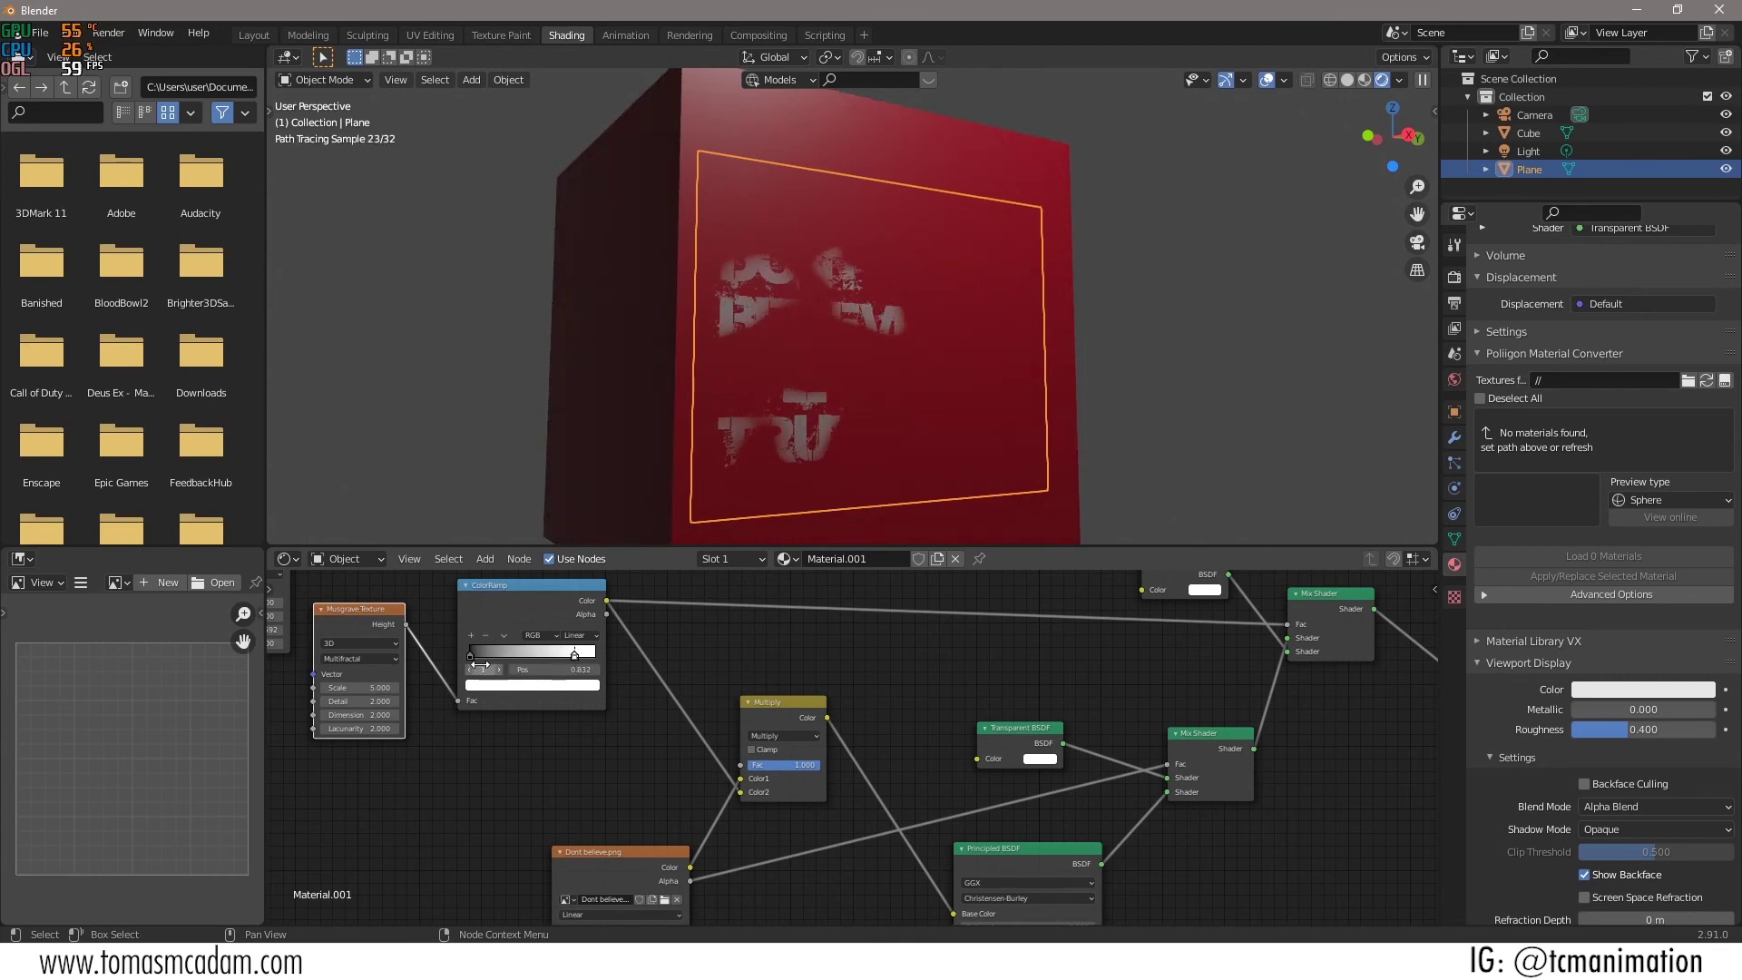
left_click(472, 656)
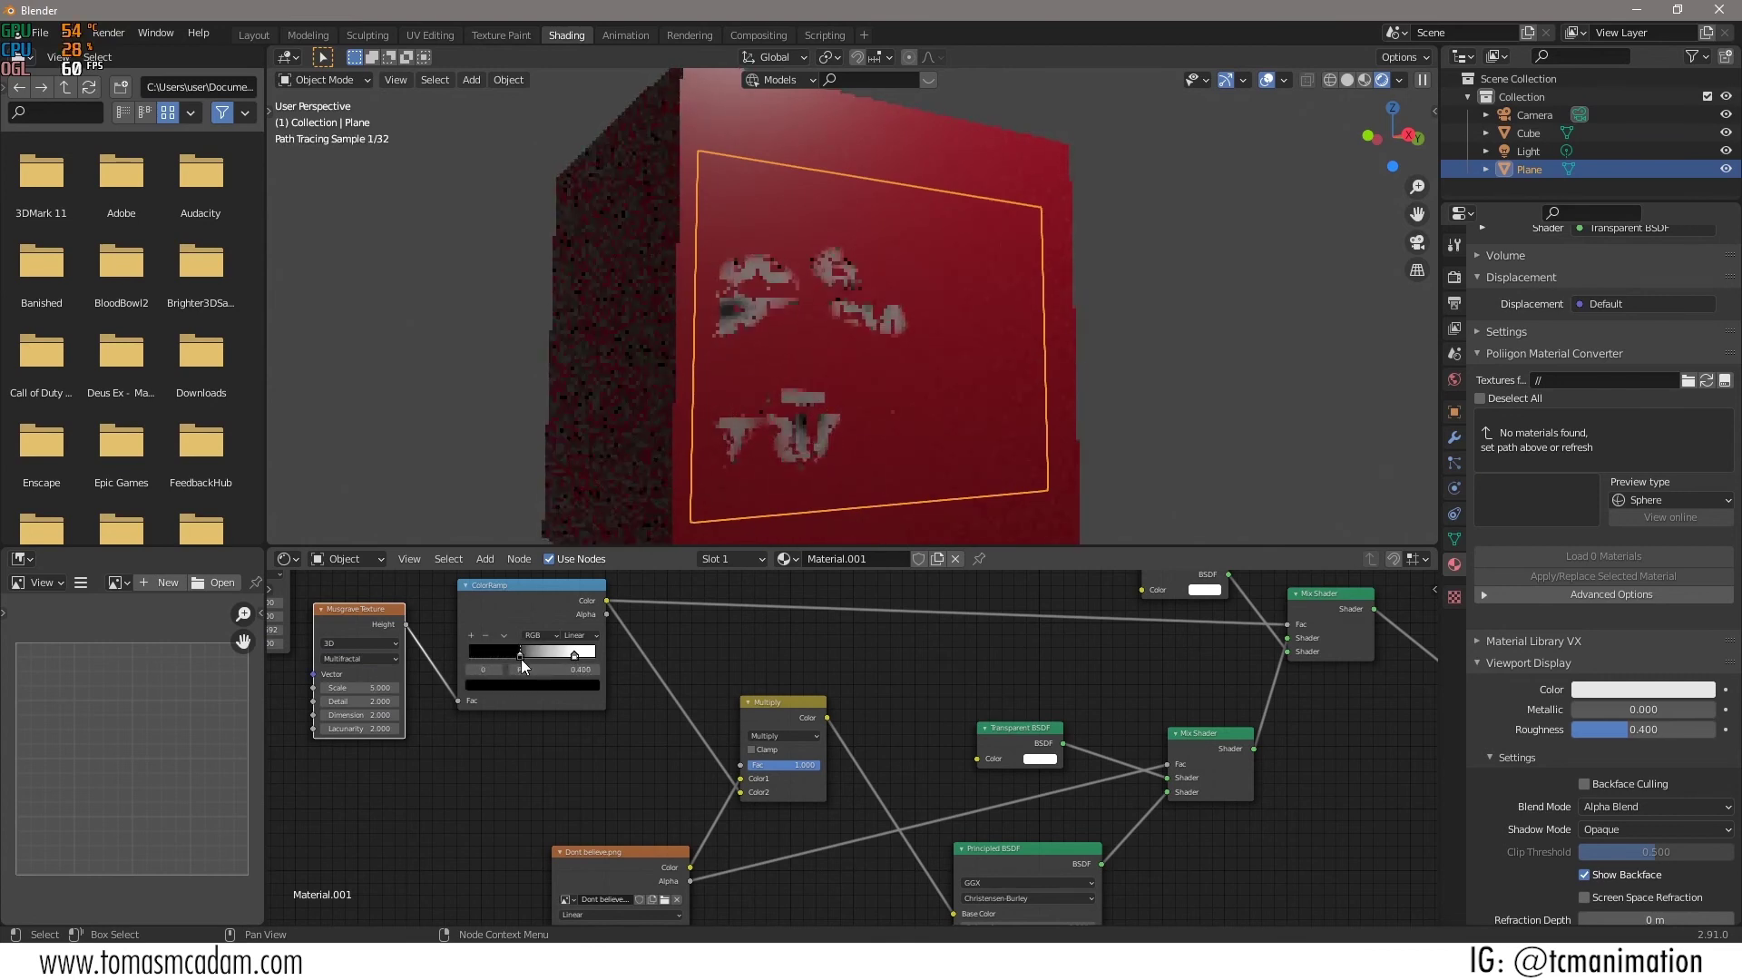
mouse_move(573, 661)
left_mouse_down()
mouse_move(612, 651)
mouse_move(574, 655)
left_mouse_up()
left_click_drag(379, 688, 442, 688)
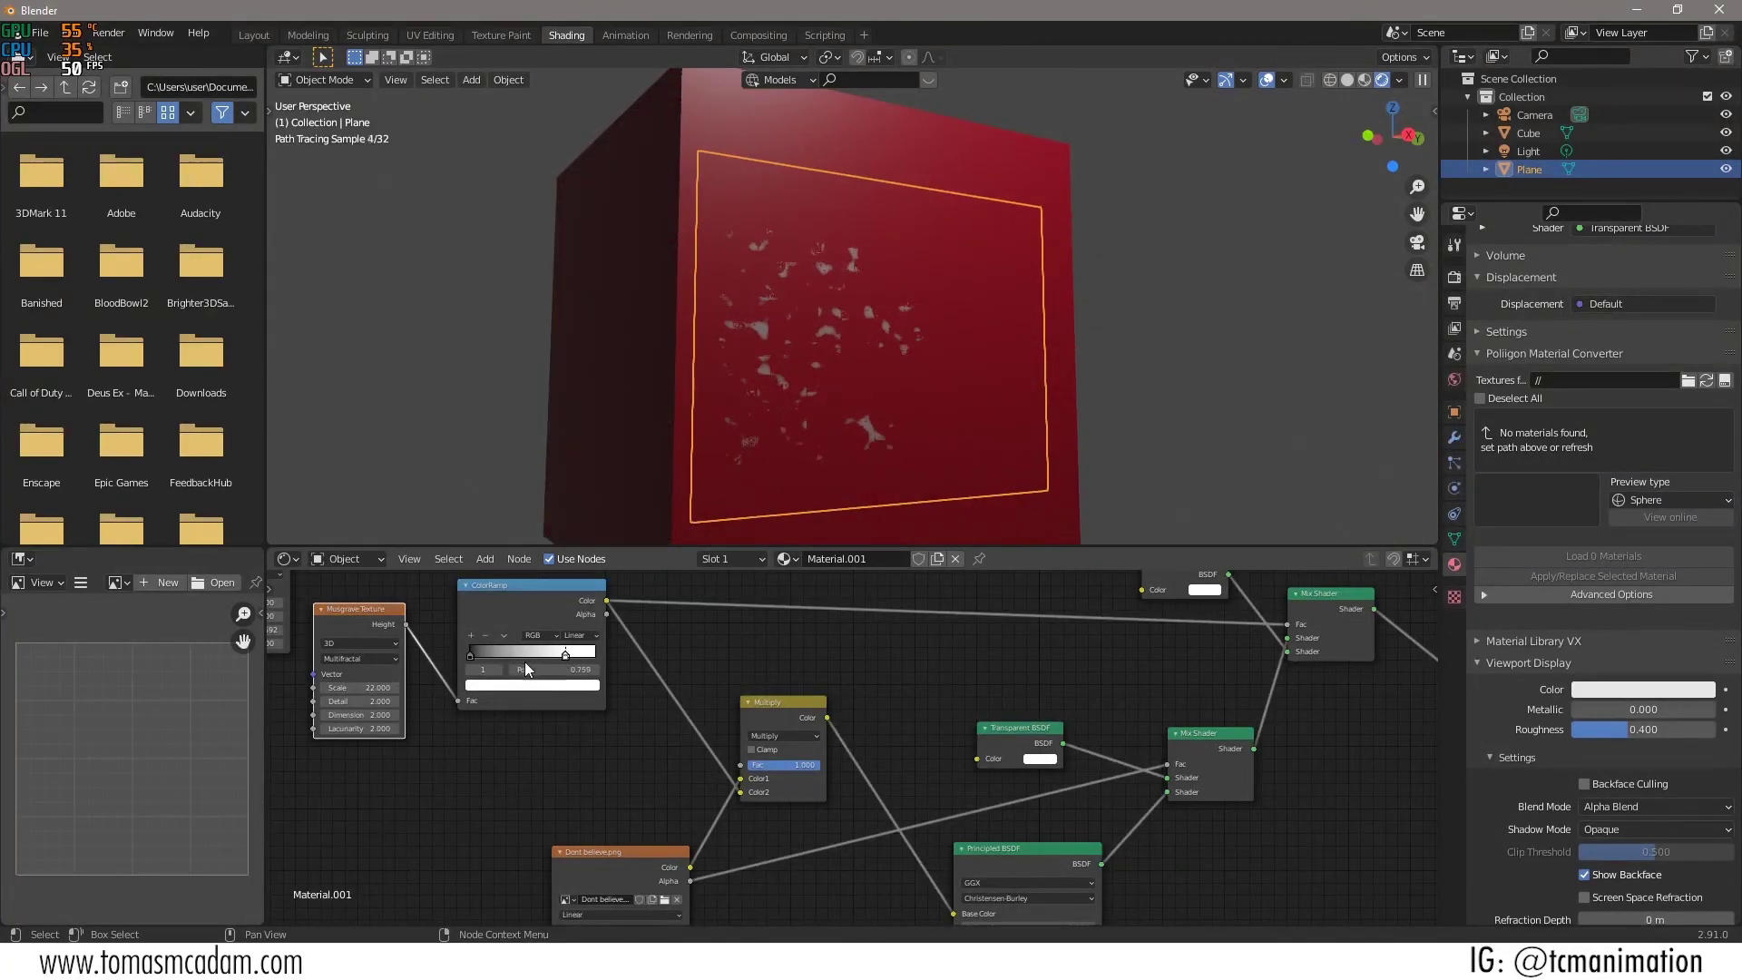
Arrange the Musgrave Texture directly below the Noise Texture, leaving a gap before the ColorRamp.
middle_click_drag(524, 661, 717, 727)
left_click_drag(547, 672, 428, 754)
left_click_drag(443, 614, 432, 622)
Insert a MixRGB node before the ColorRamp, feeding the Noise Texture's Color into Color1 and the Musgrave Height into Color2.
left_click(484, 559)
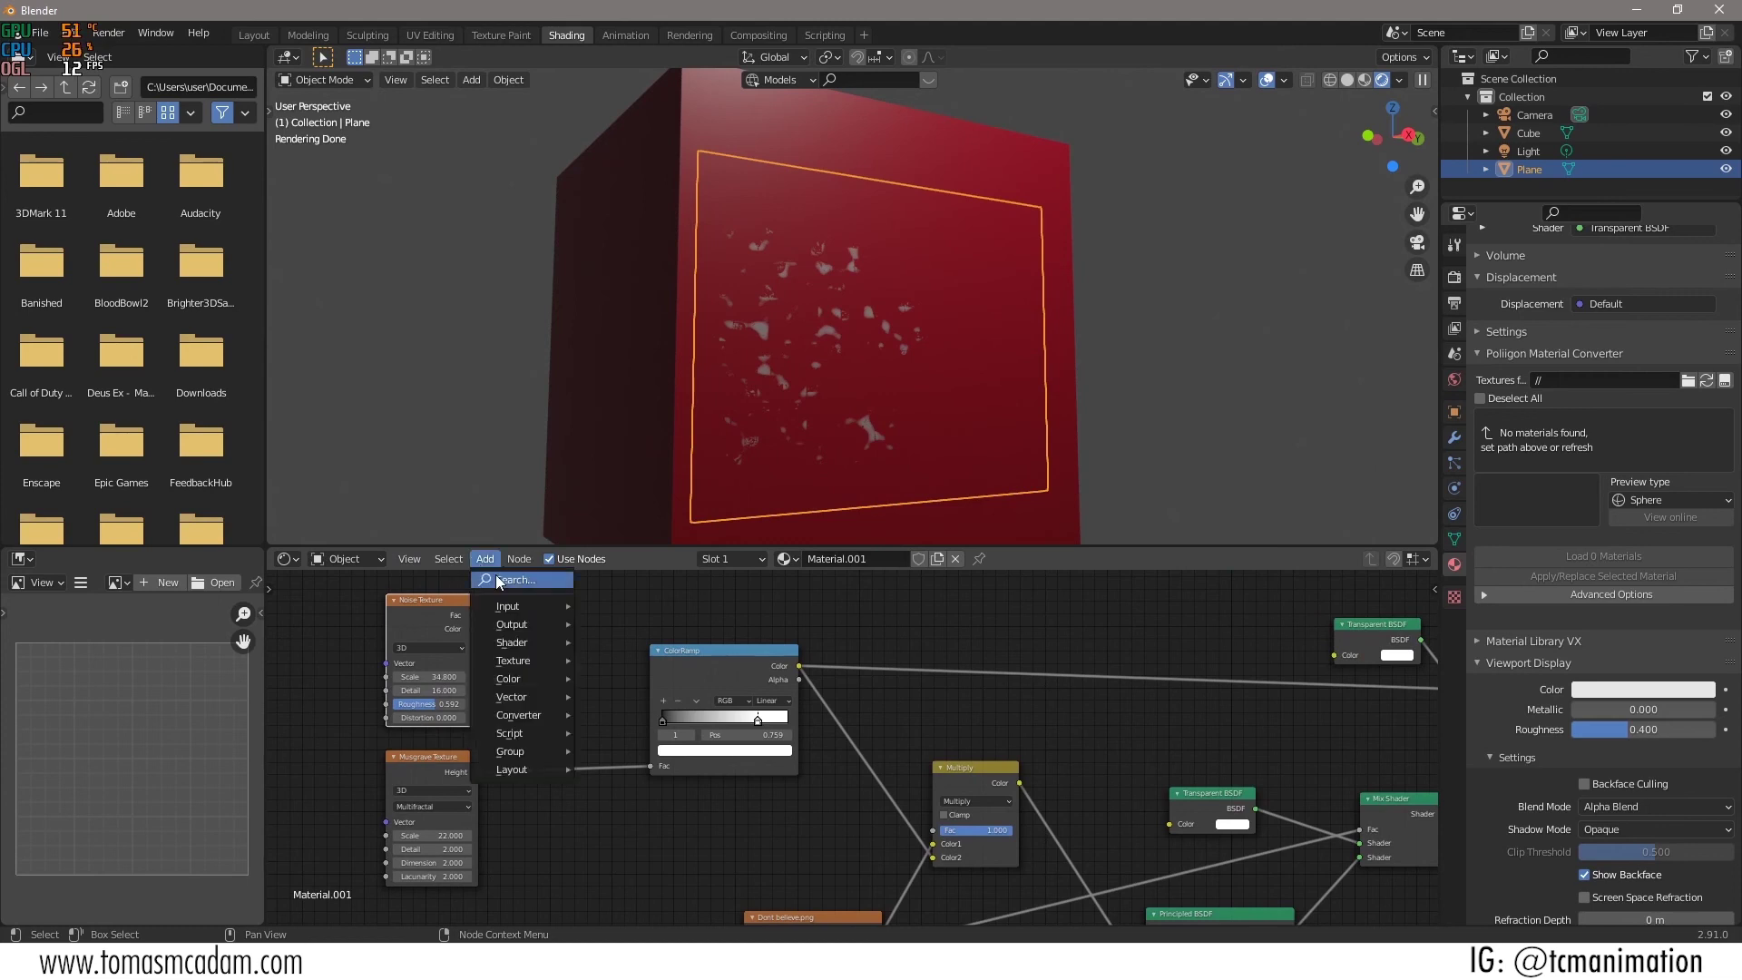
mouse_move(513, 678)
left_click(642, 778)
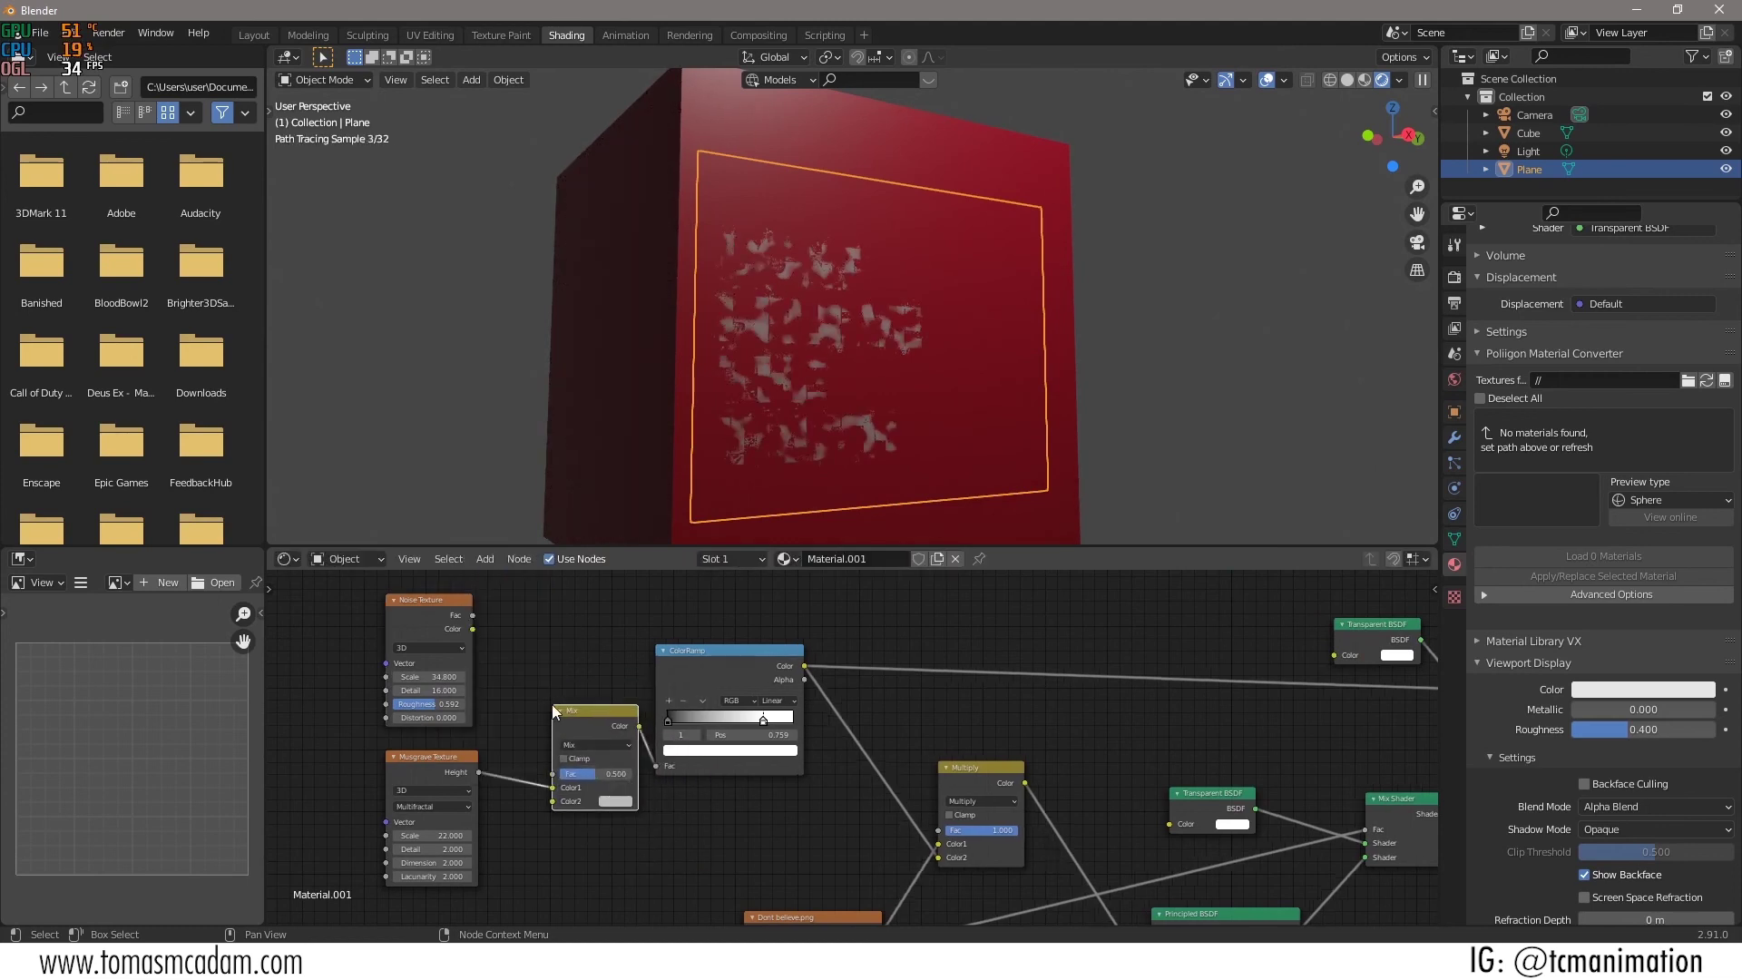
left_click(546, 673)
left_click_drag(473, 628, 537, 739)
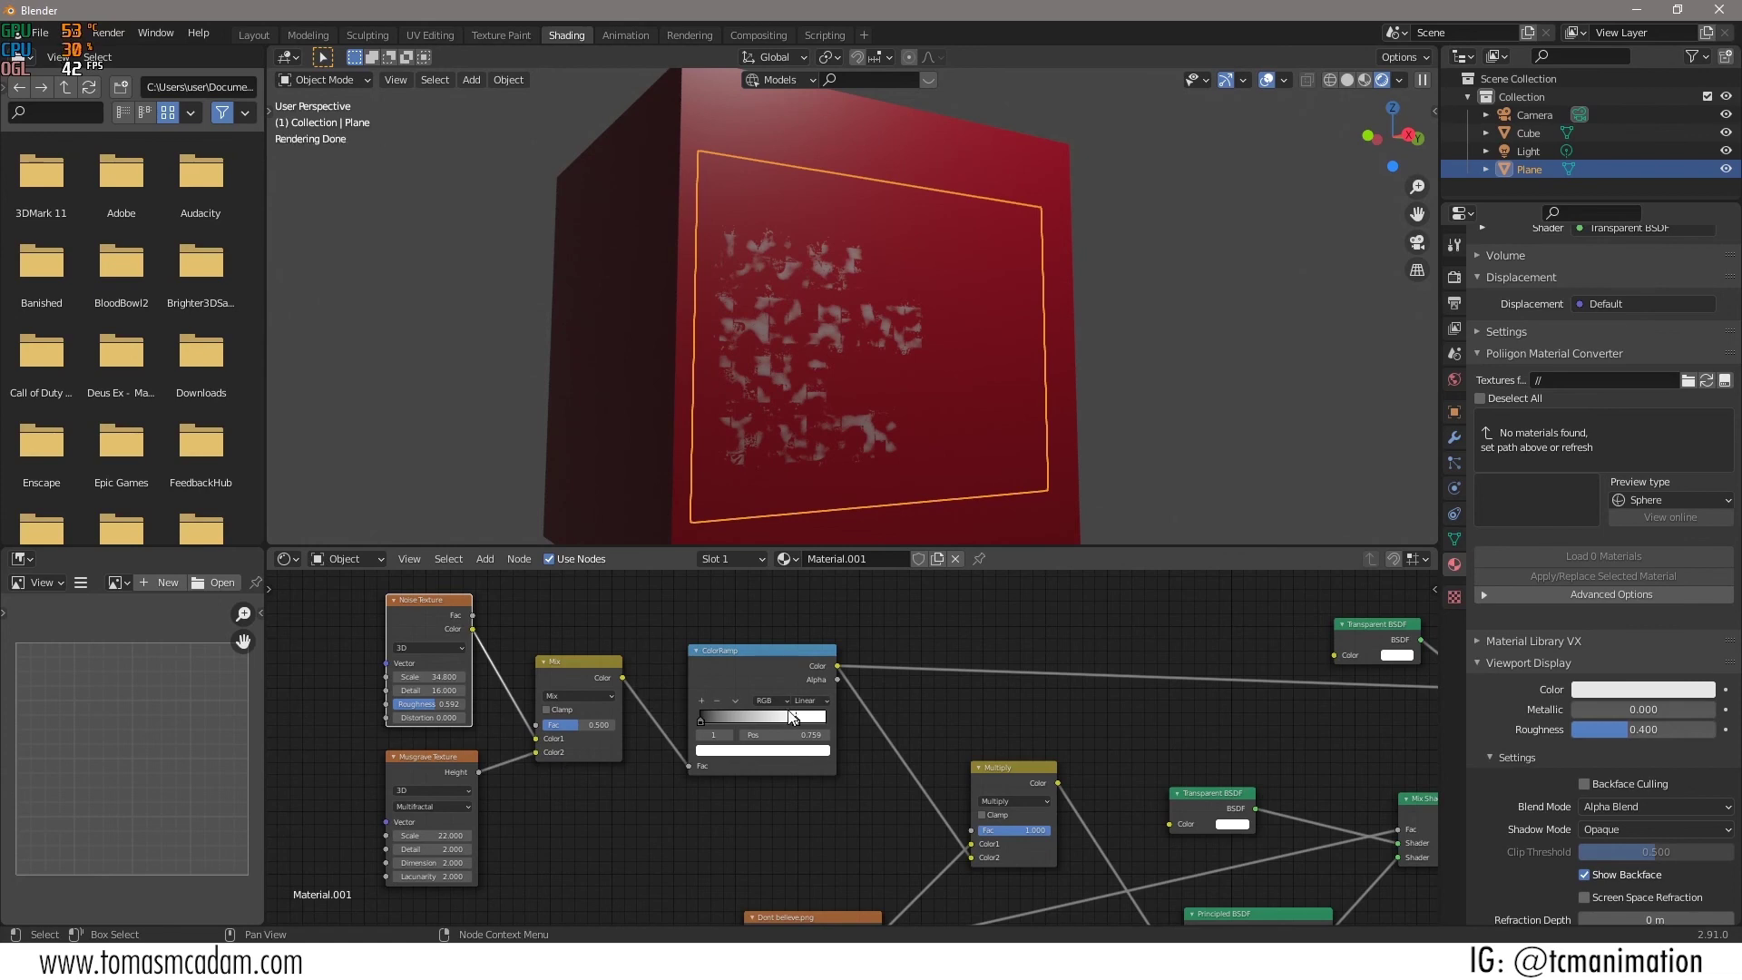
Set the Musgrave Texture's Scale to 25.3 and Detail to 16, and move the ColorRamp's white stop to 0.914.
left_click_drag(444, 836, 465, 835)
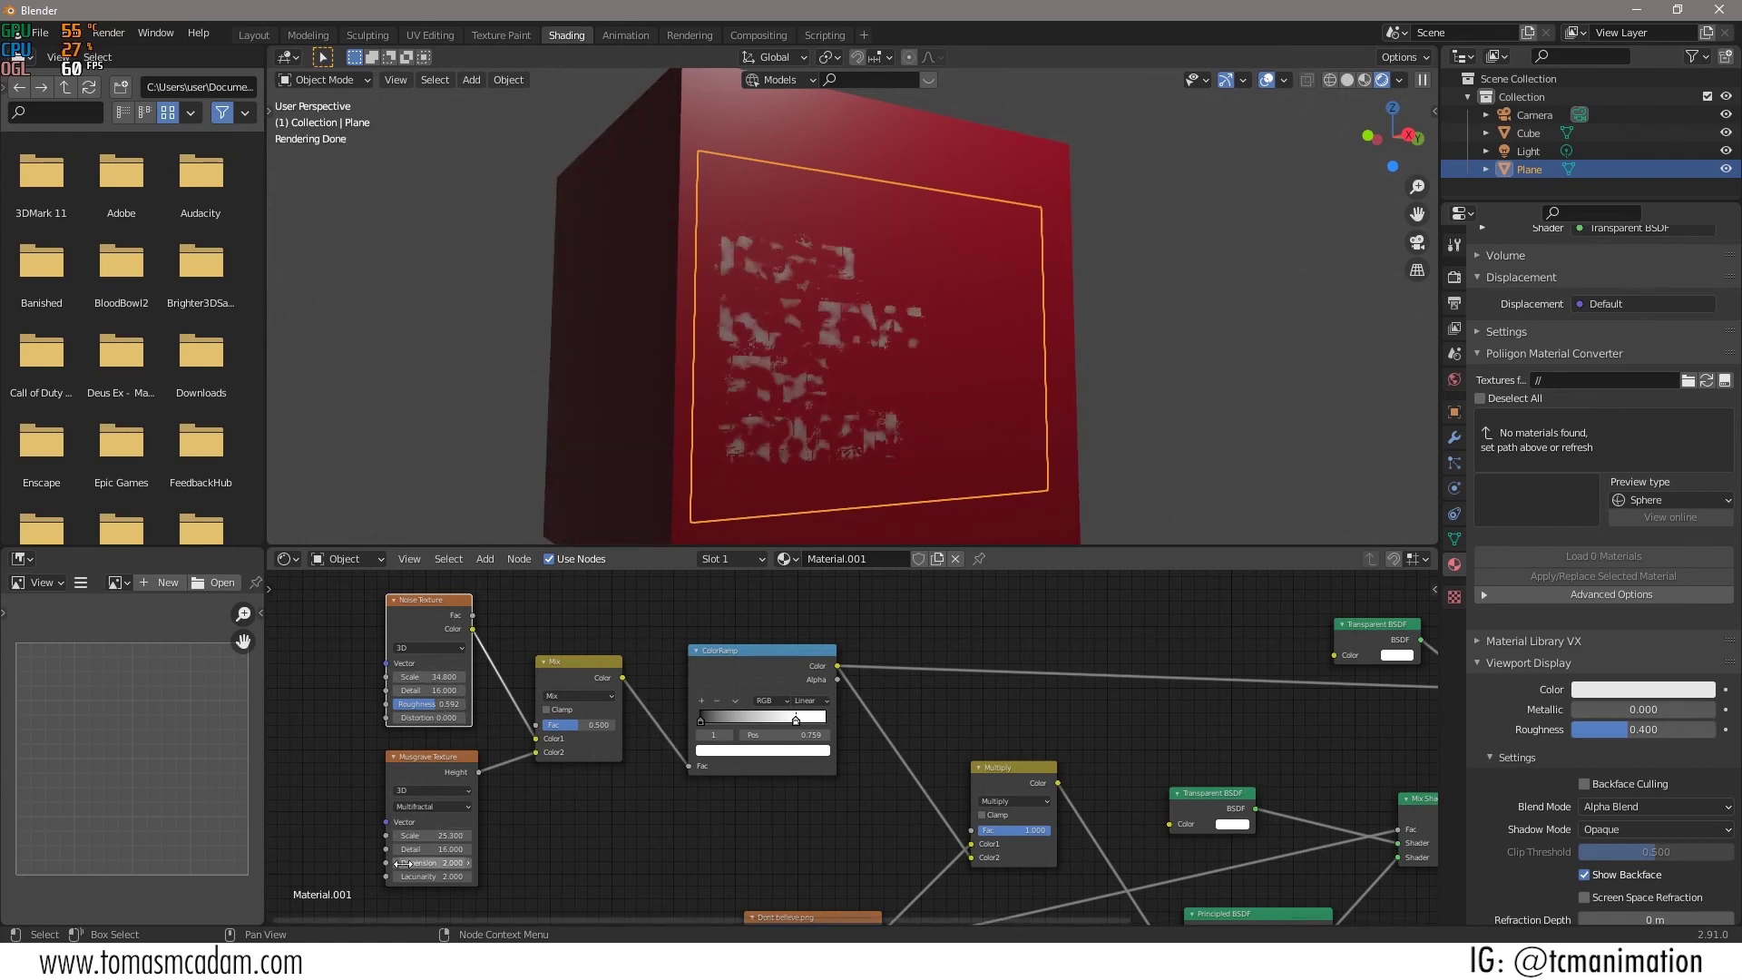
left_click_drag(798, 721, 815, 723)
scroll(802, 449, "up", 6)
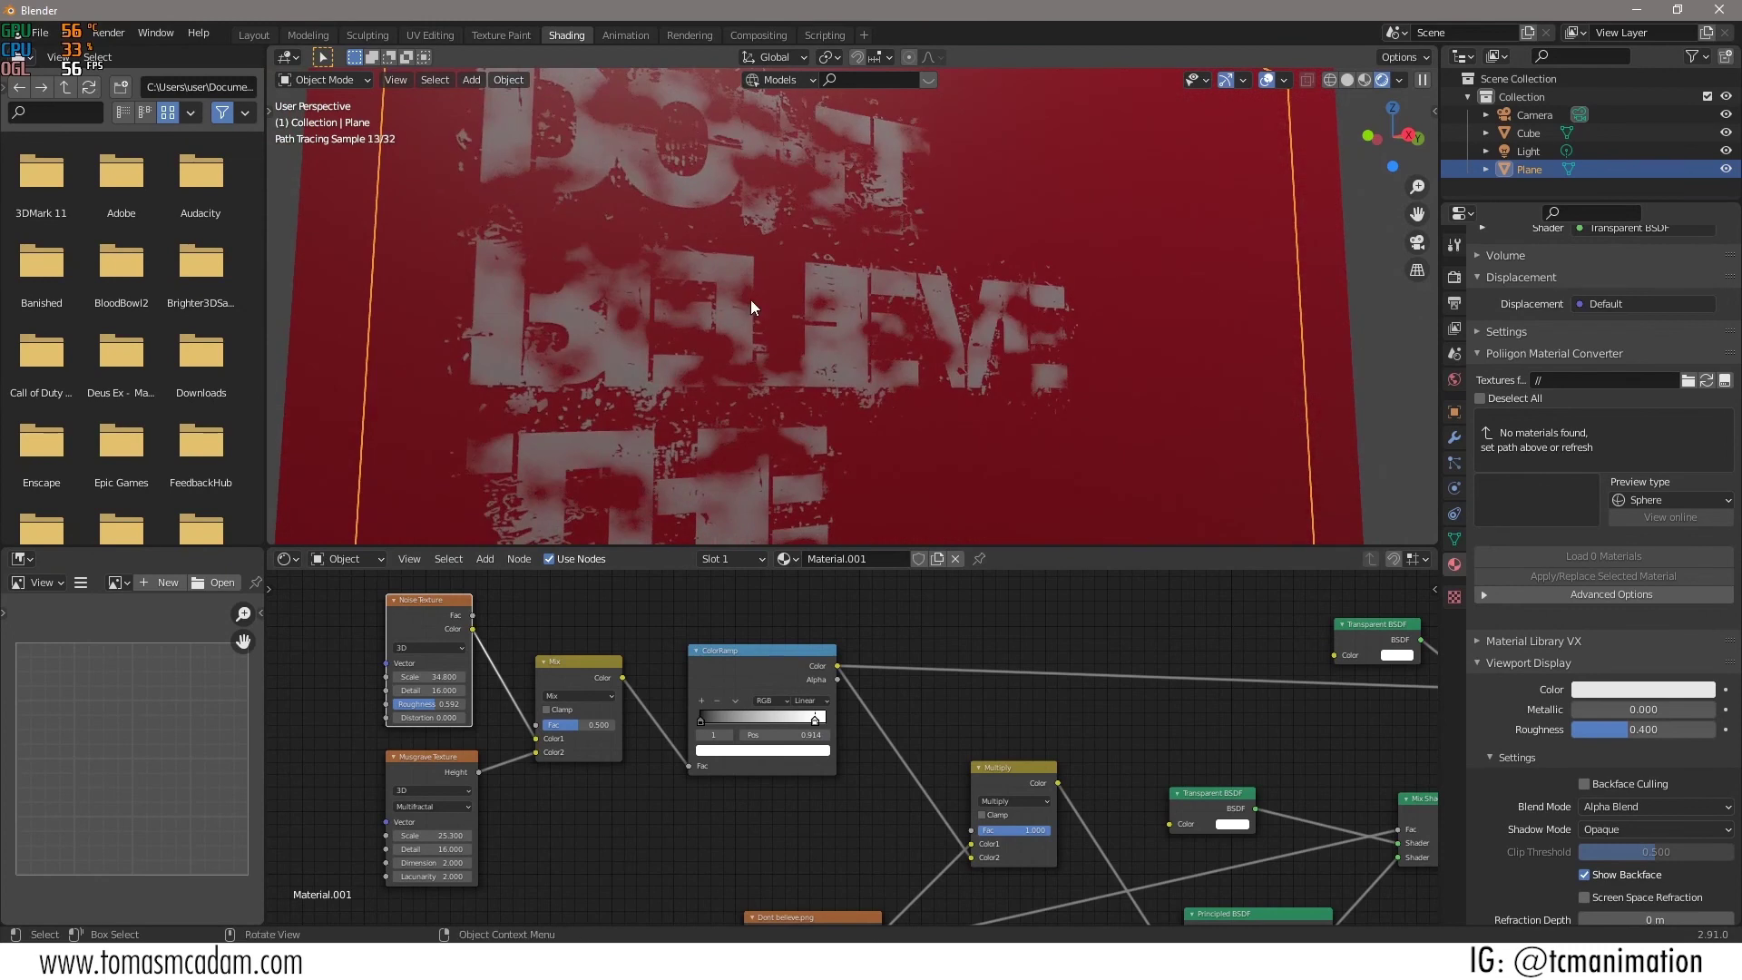
middle_click_drag(749, 300, 717, 323)
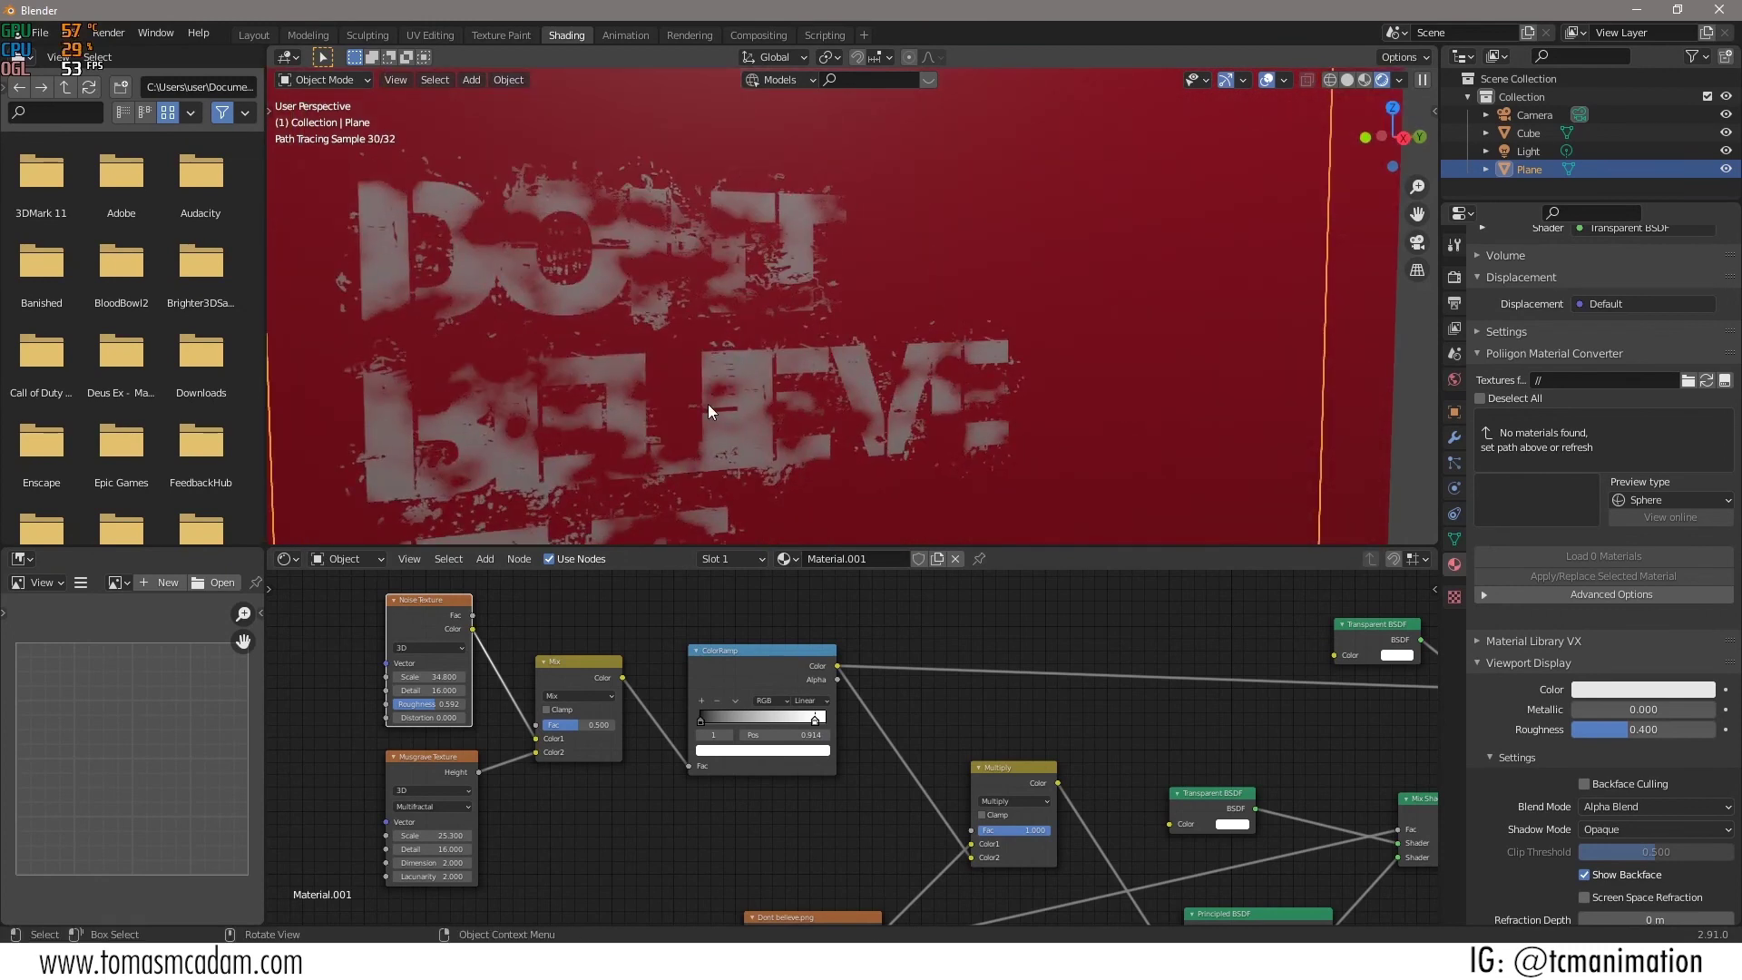
scroll(707, 405, "down", 6)
middle_click_drag(781, 423, 841, 448)
scroll(853, 438, "down", 2)
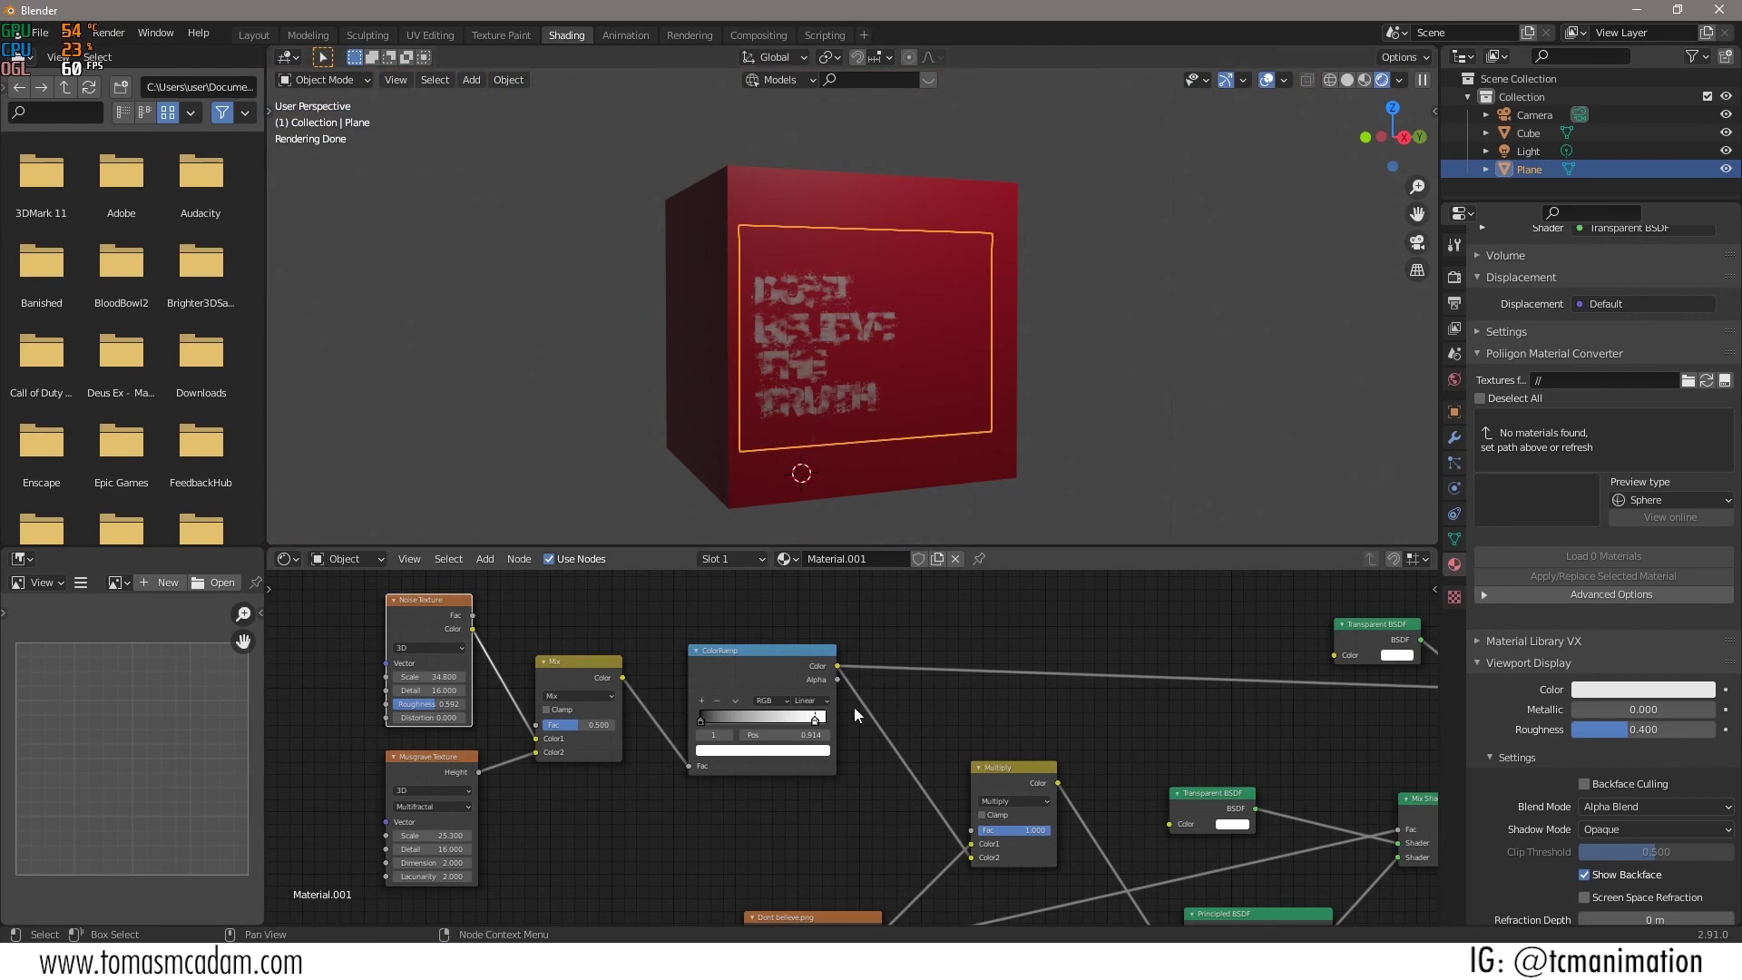
Enlarge the node editor upward and sideways so the plane's whole material node tree fits.
scroll(1046, 651, "down", 4)
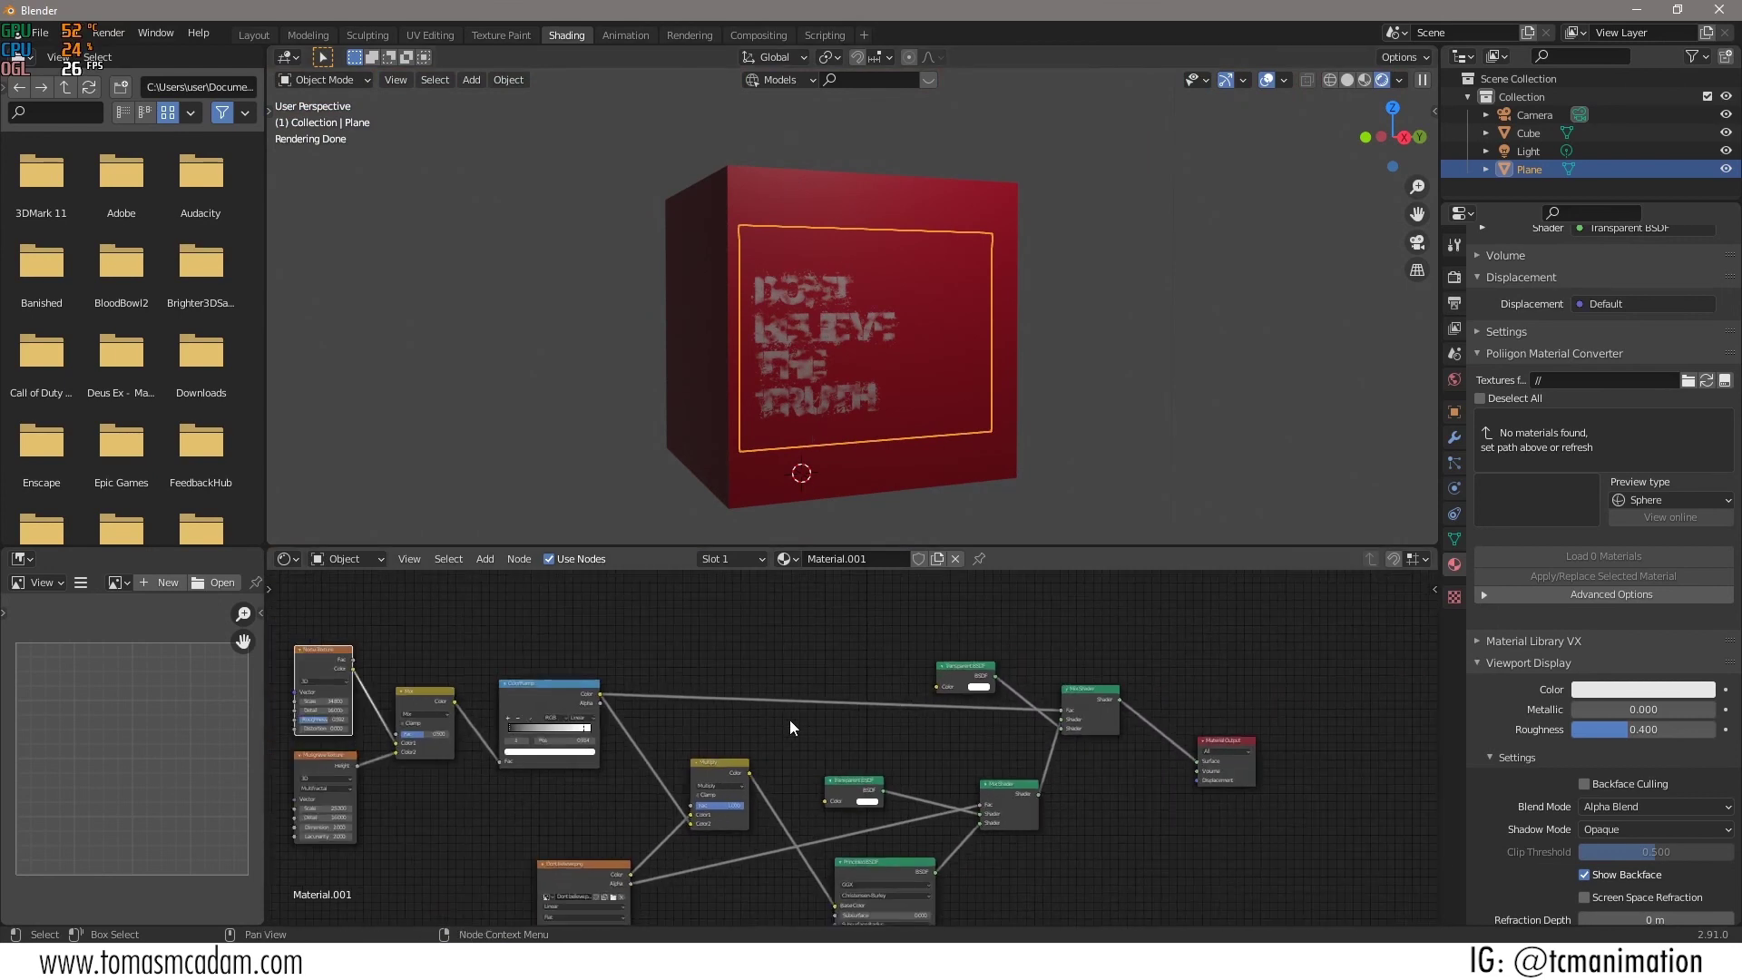
middle_click_drag(864, 692, 907, 664)
scroll(906, 678, "down", 3)
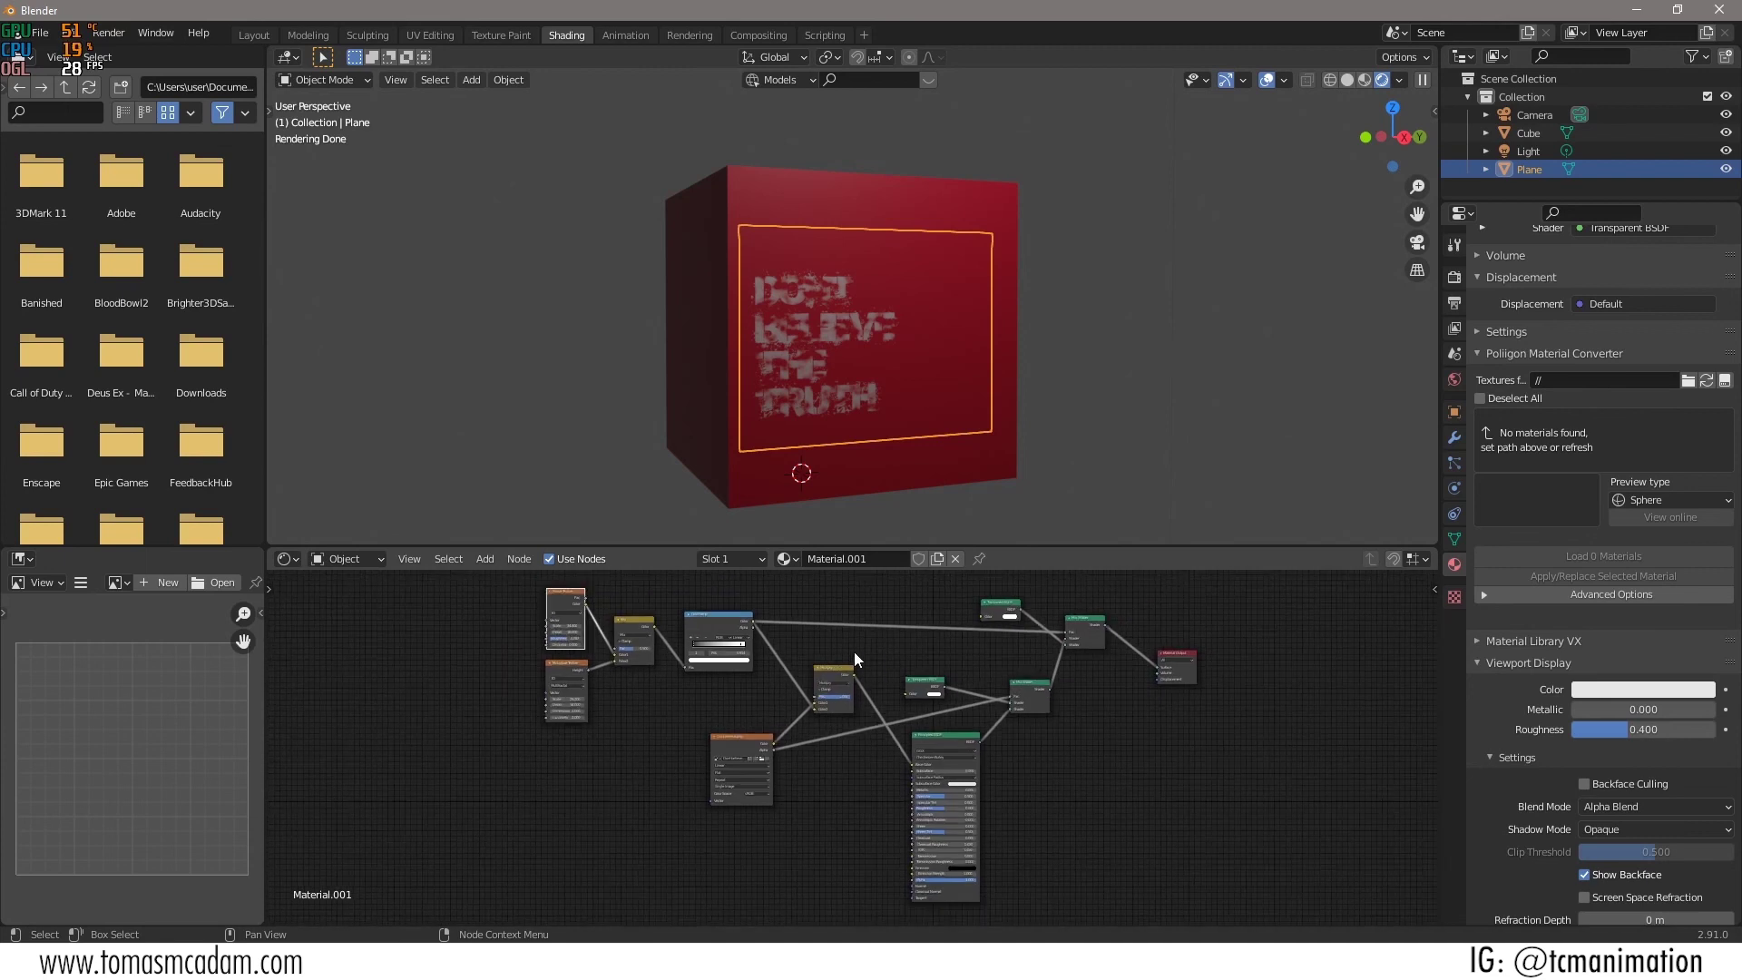
scroll(869, 653, "up", 2)
left_click(841, 539)
left_click_drag(842, 548, 842, 328)
middle_click_drag(890, 404, 825, 396)
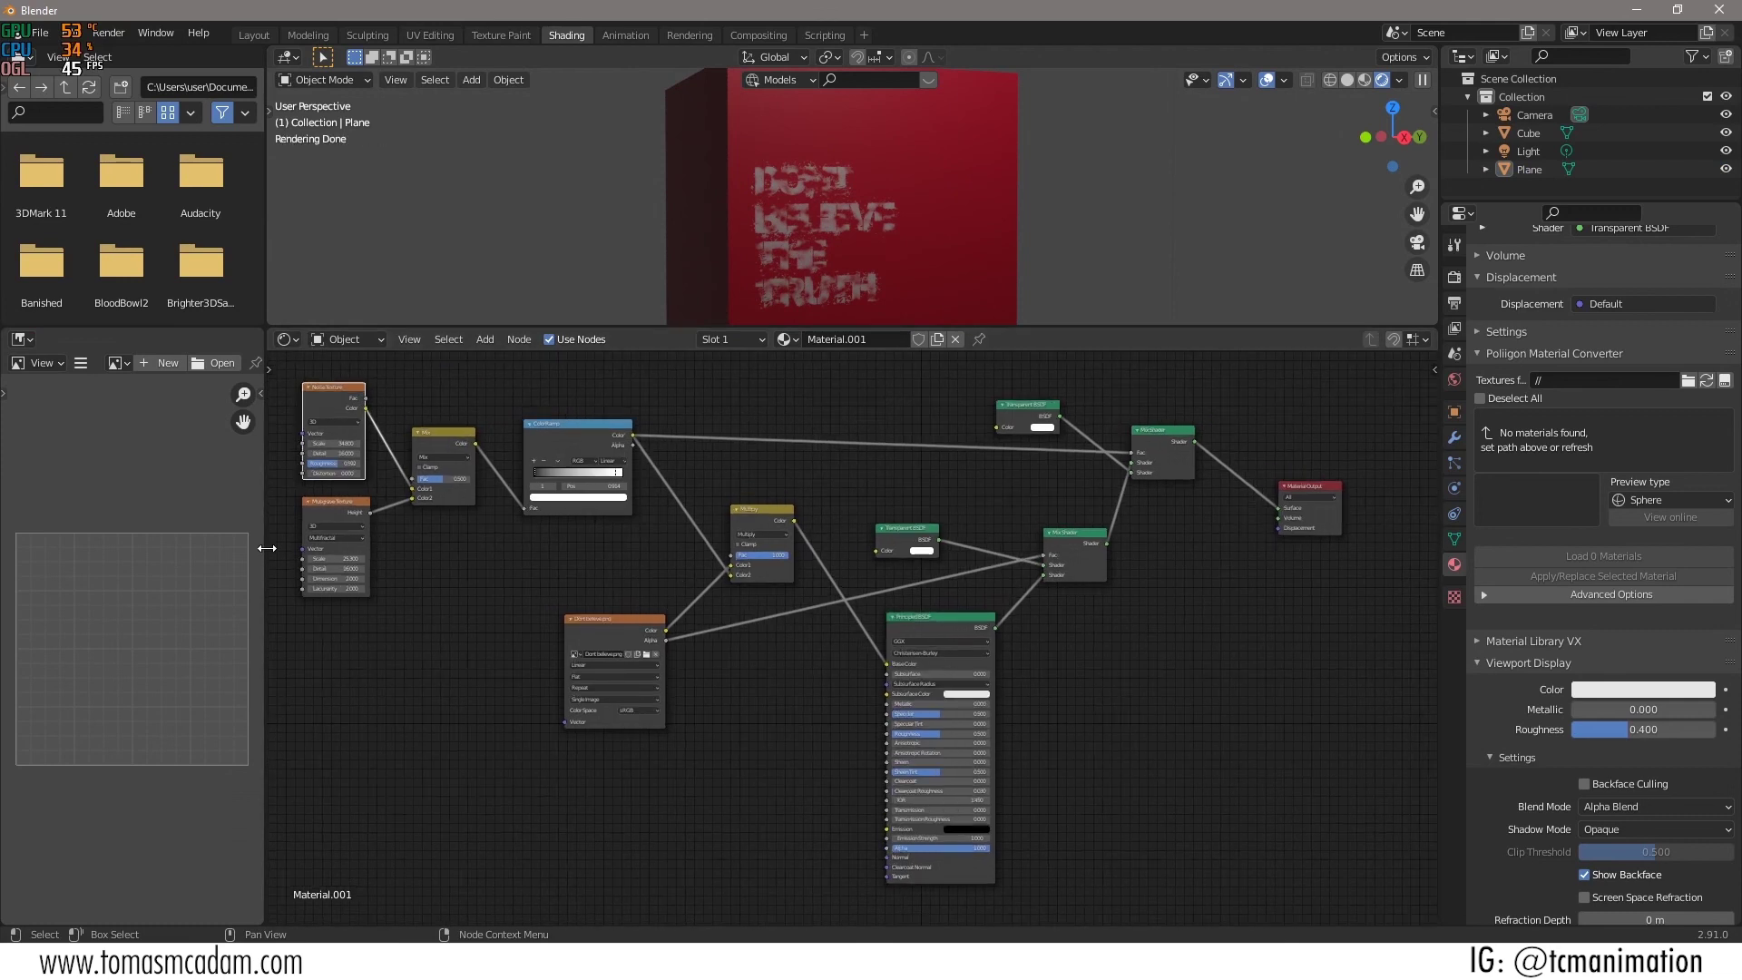
left_click_drag(267, 548, 212, 548)
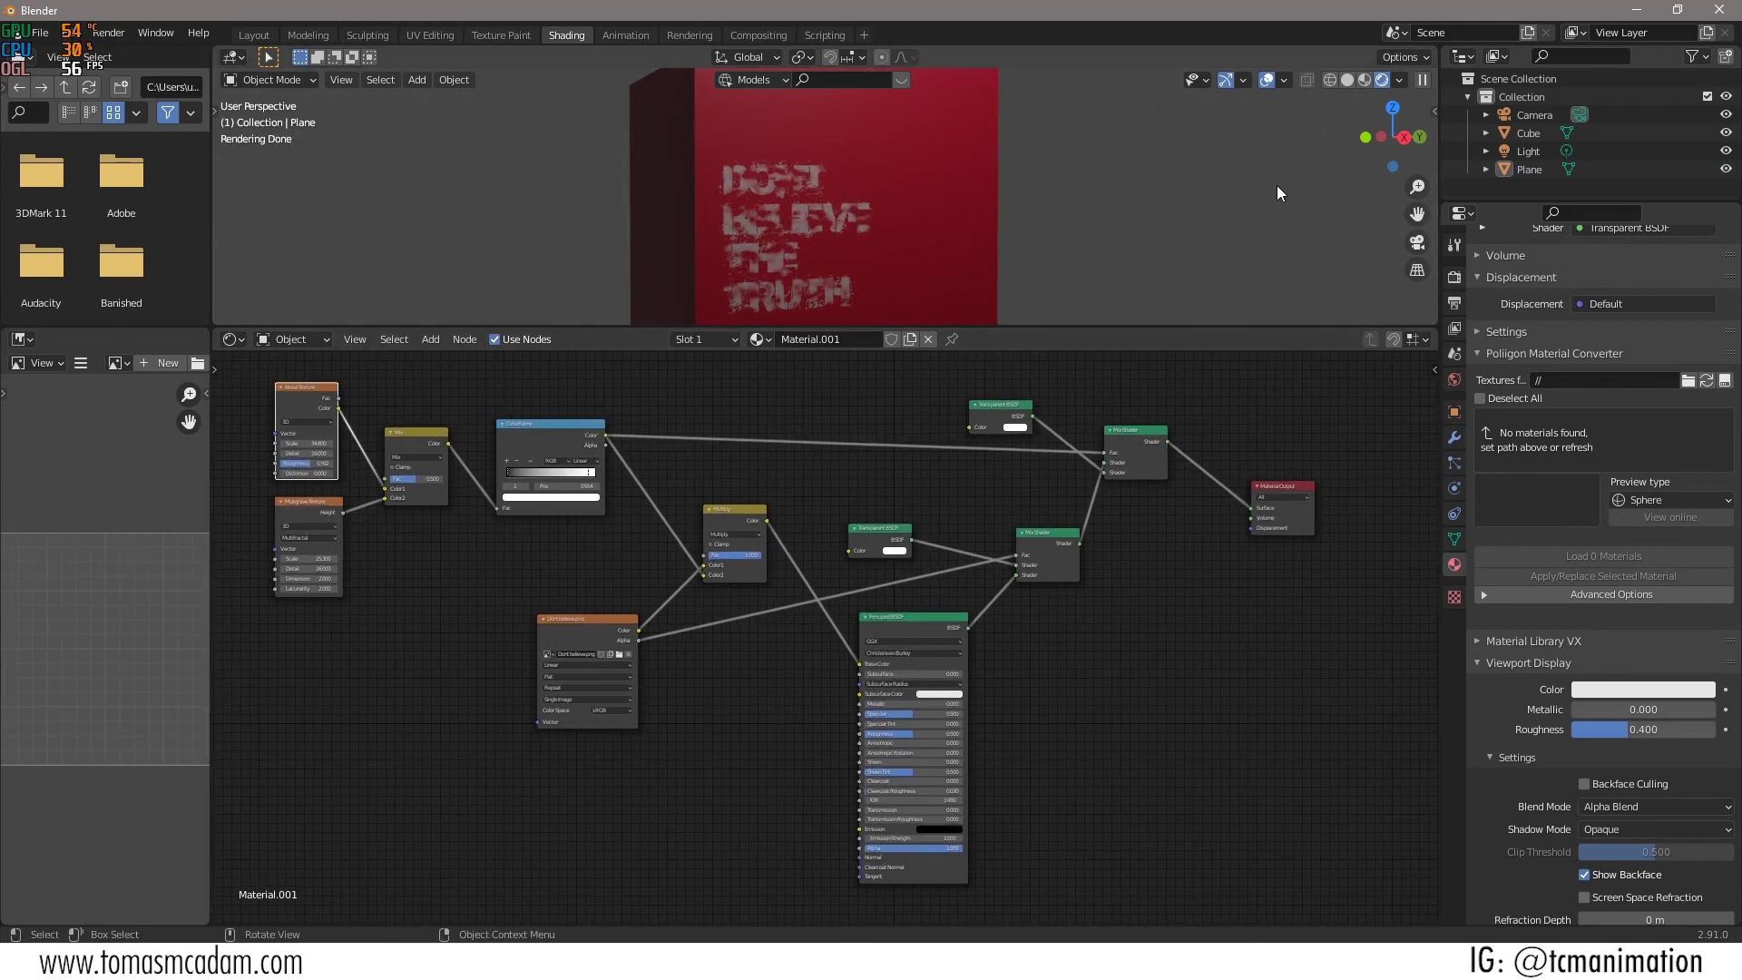
Align the Musgrave Texture and Noise Texture nodes neatly in one column beside the Mix node.
middle_click_drag(793, 446, 864, 458)
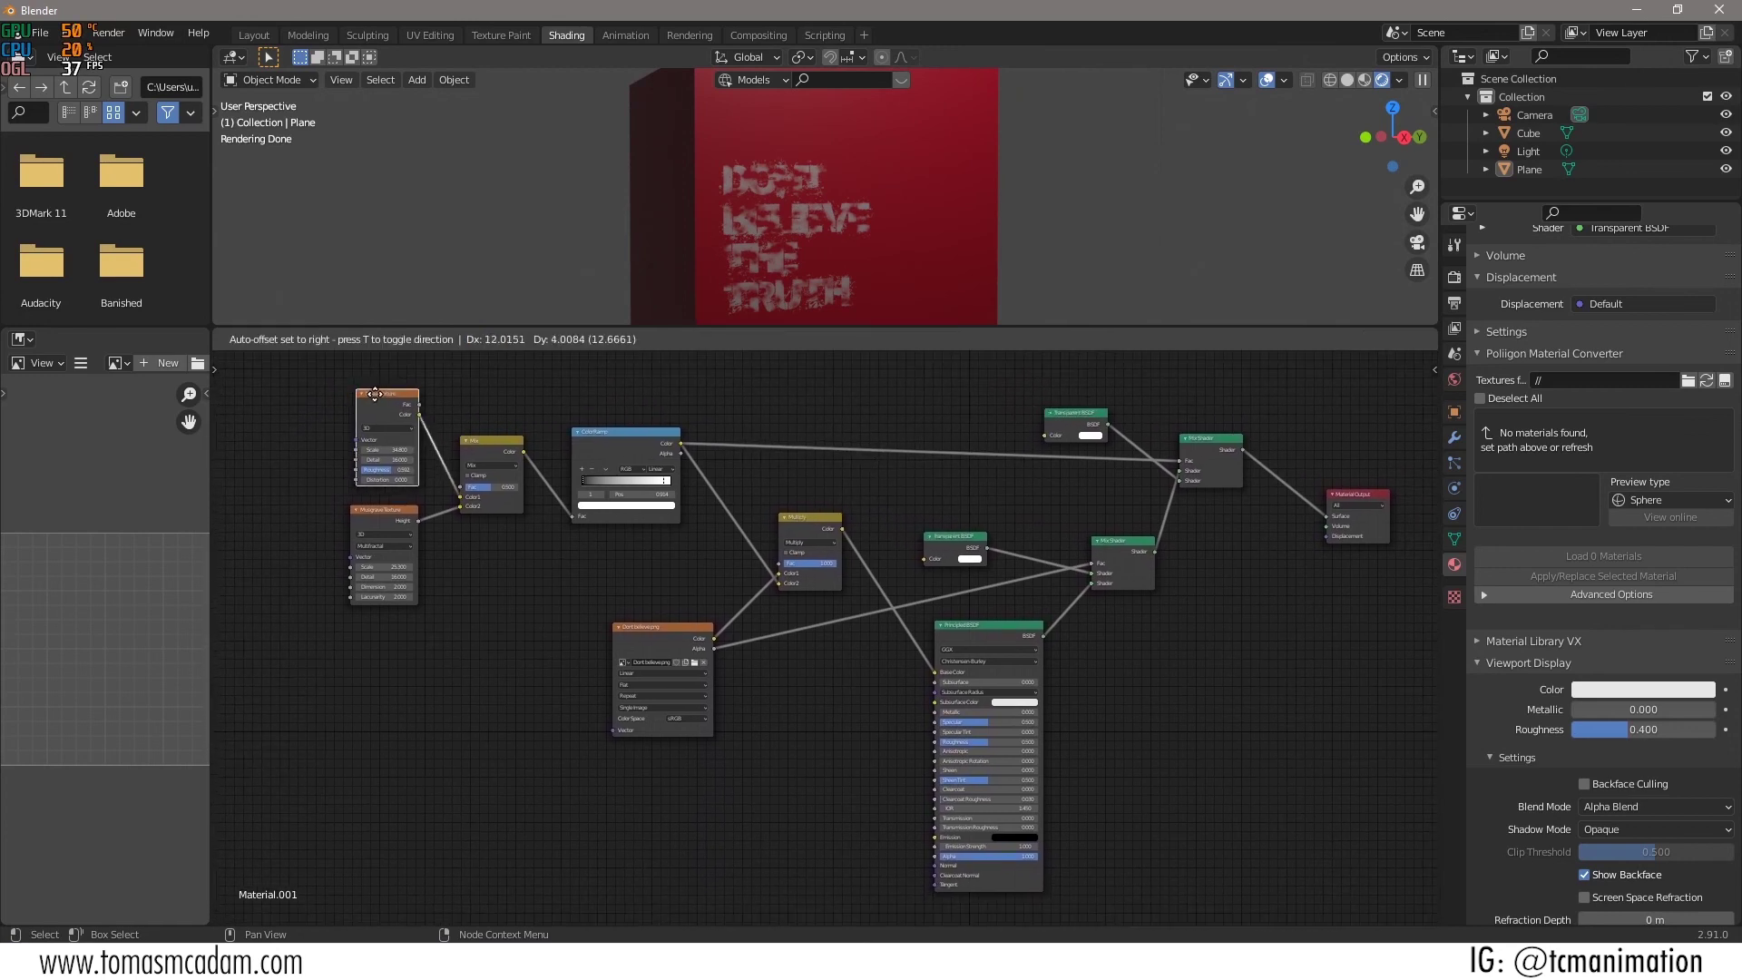
mouse_move(378, 510)
left_mouse_down()
mouse_move(376, 552)
mouse_move(376, 500)
left_mouse_up()
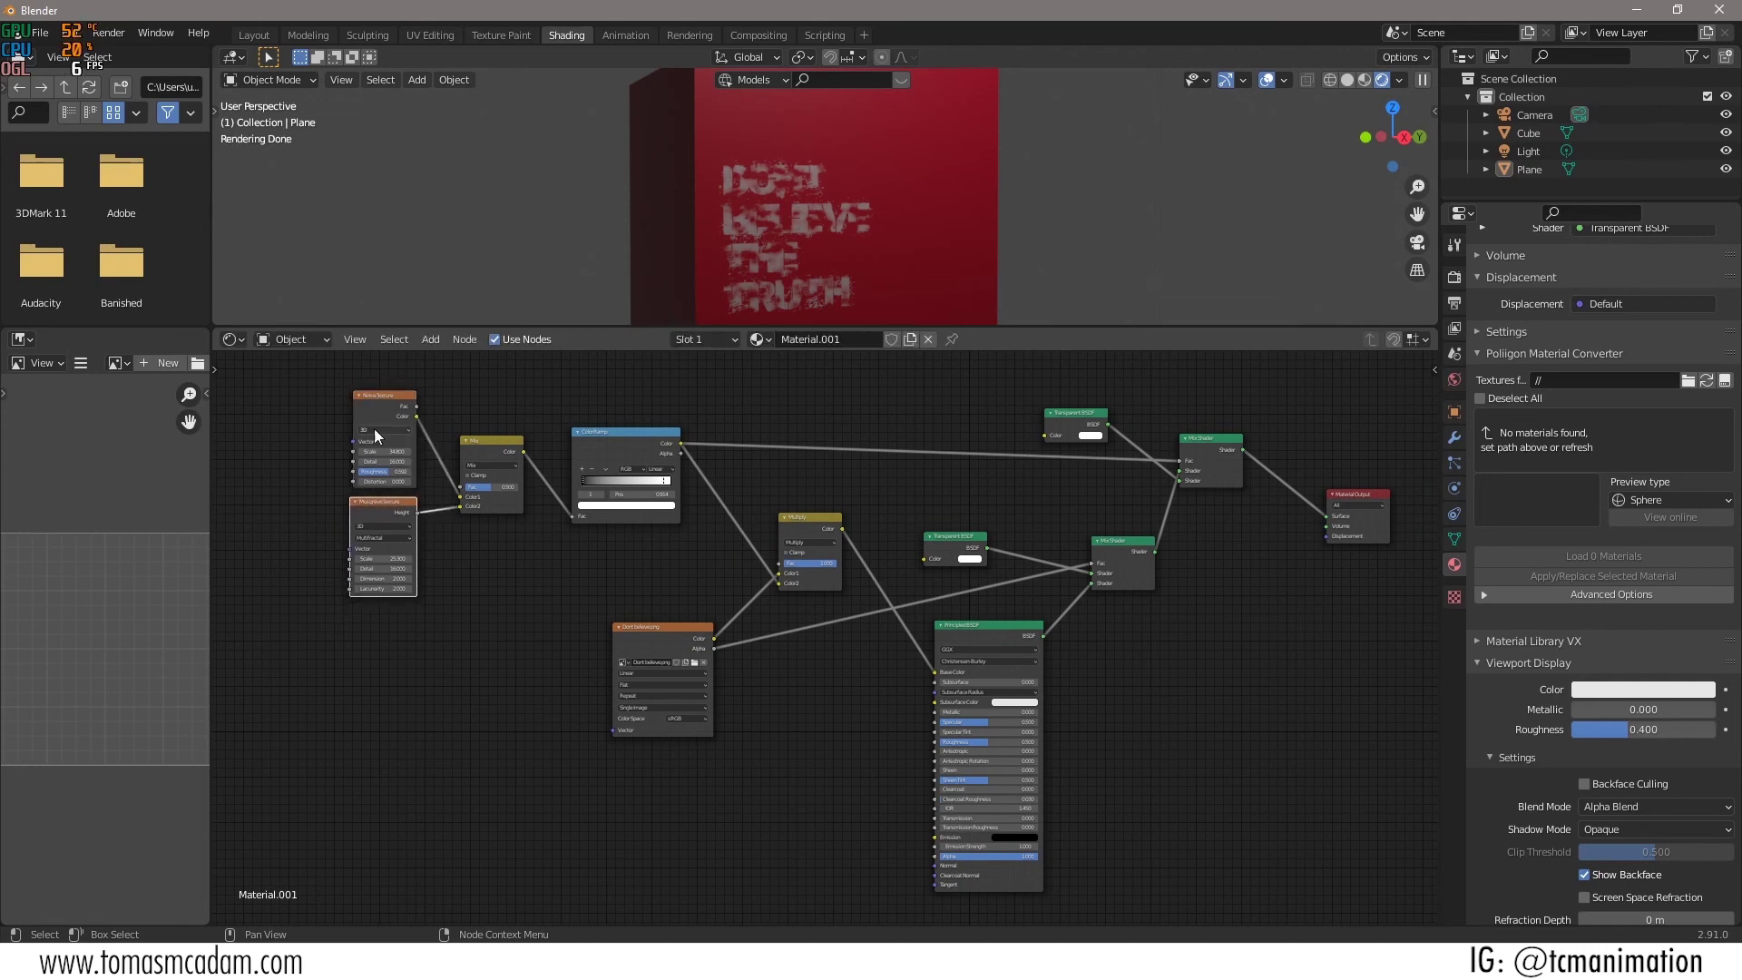
left_click_drag(372, 402, 377, 395)
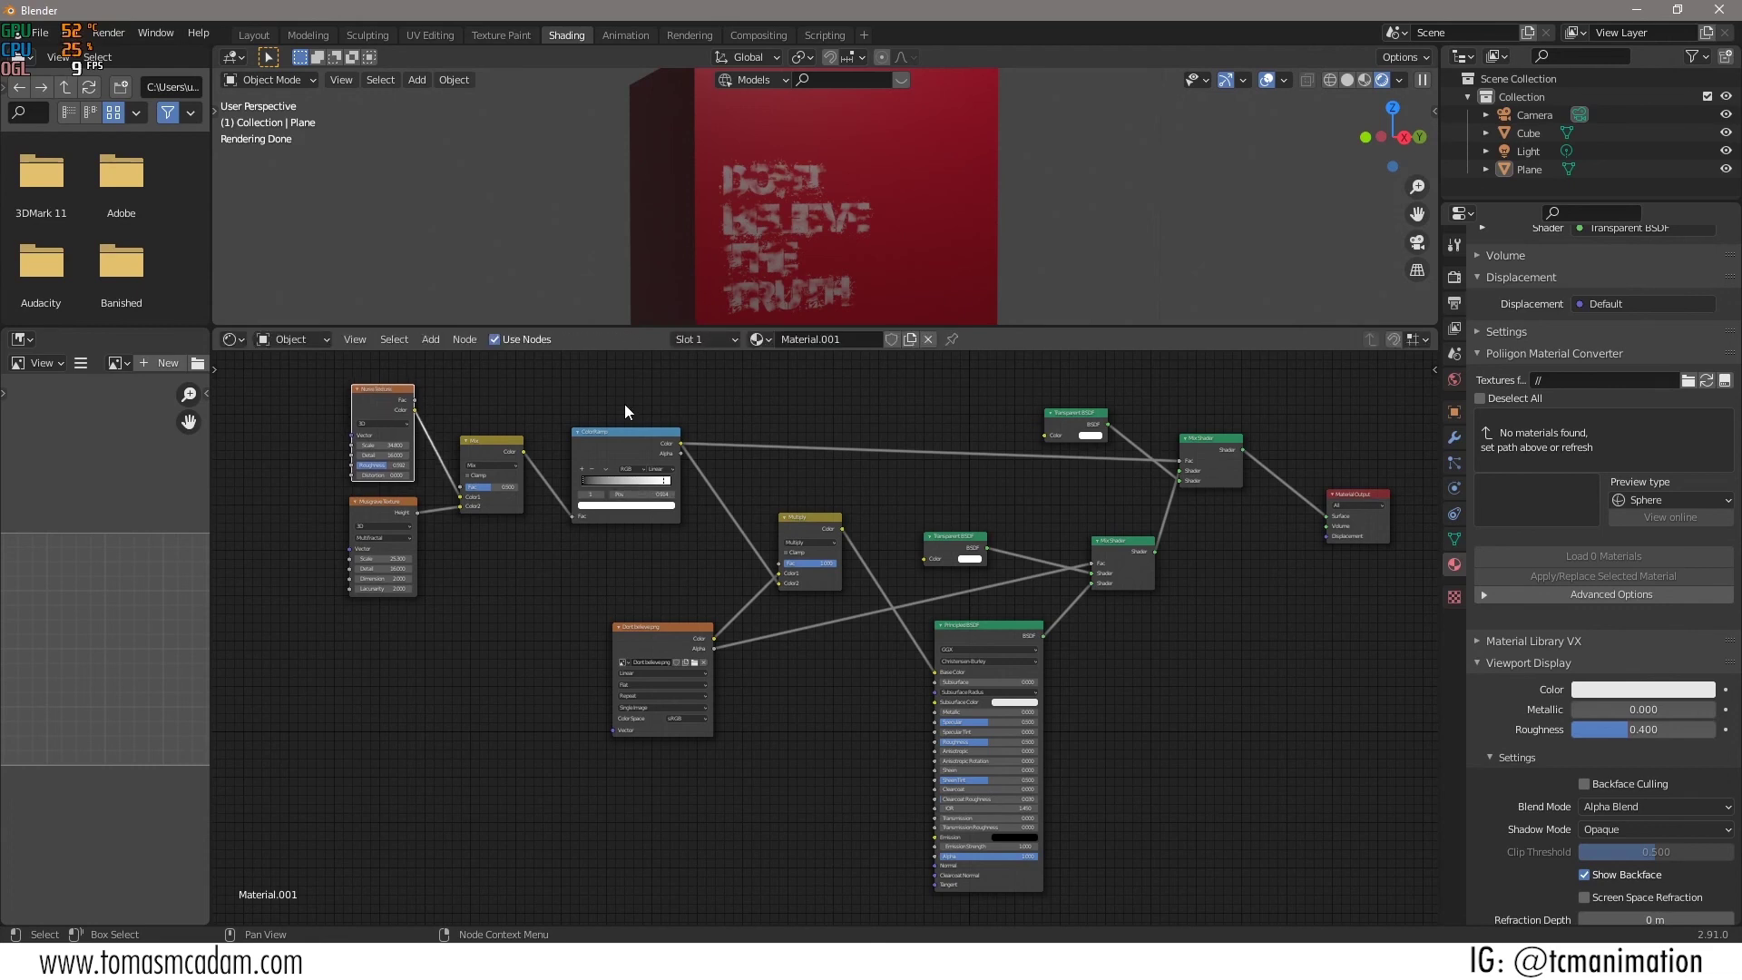